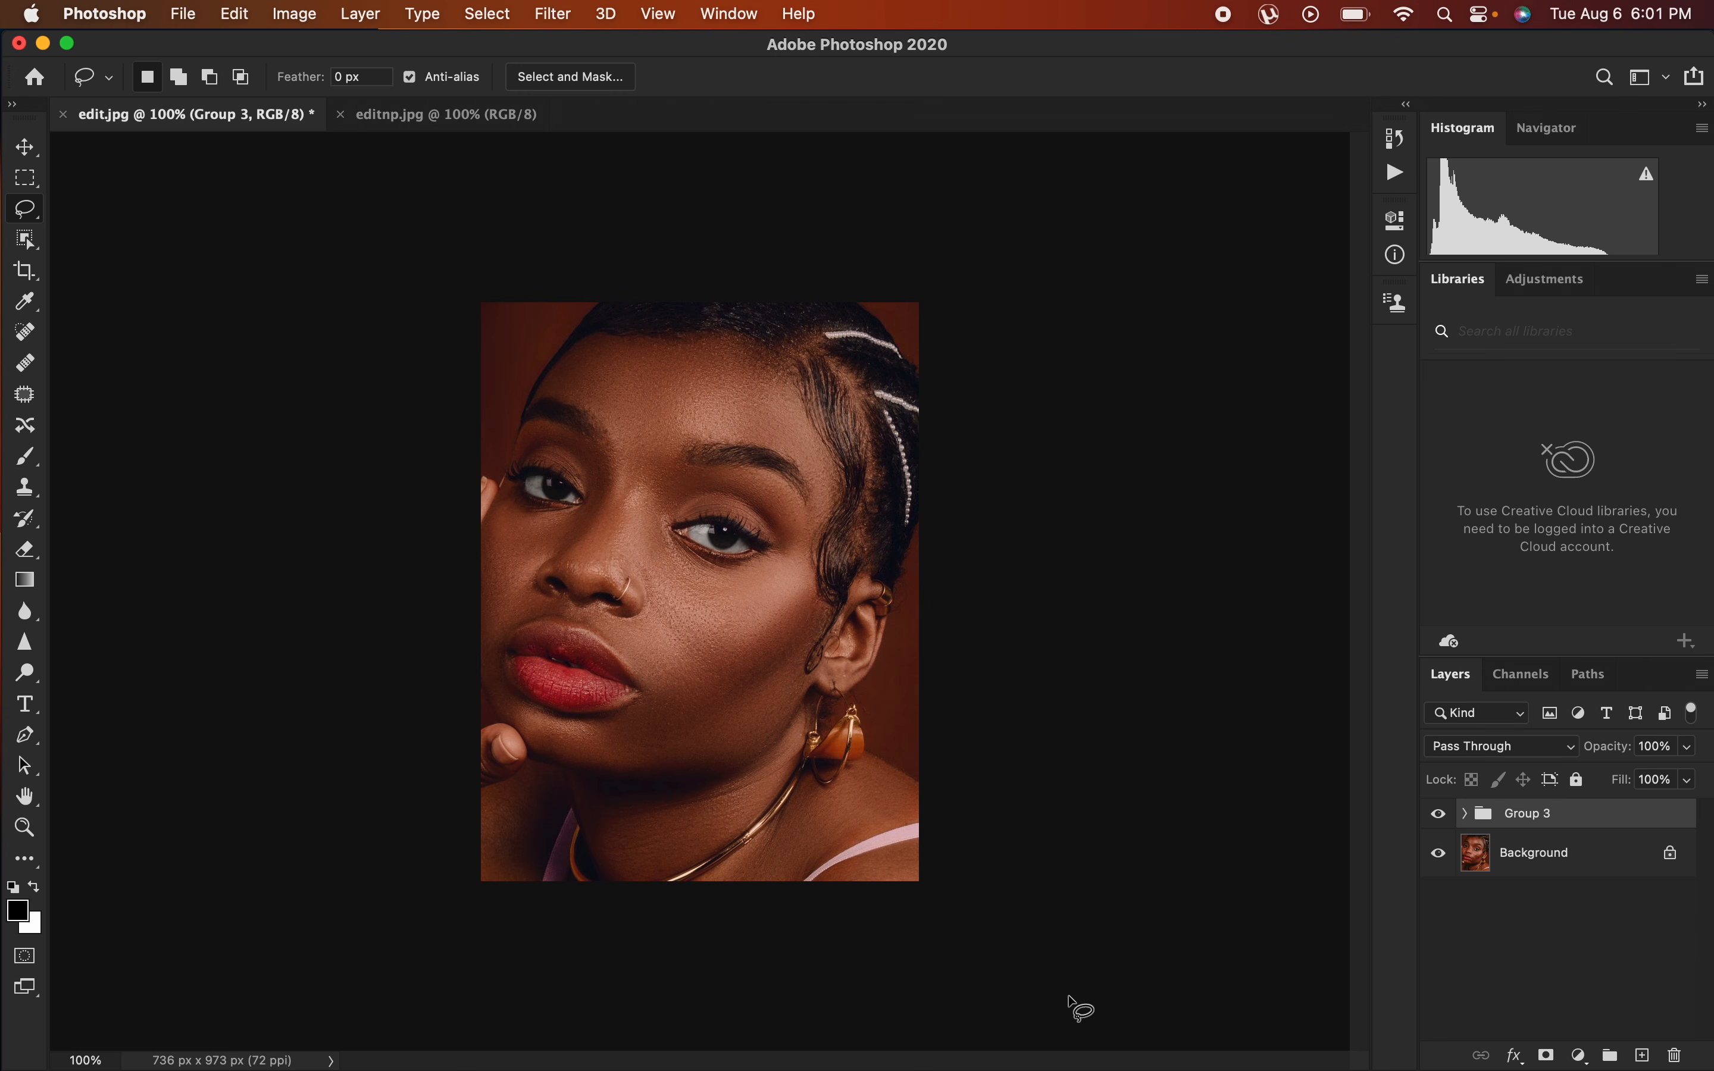
Toggle the visibility of Group 3 repeatedly to compare the retouched portrait with the original.
click(1438, 814)
click(1441, 815)
click(1440, 815)
click(1440, 815)
click(1441, 815)
click(1440, 815)
click(1440, 815)
click(1440, 815)
click(1440, 814)
click(1441, 814)
click(1441, 815)
click(1440, 814)
click(1445, 820)
click(1445, 819)
click(1446, 820)
click(1446, 821)
click(1446, 820)
Delete Group 3 and duplicate the Background layer as a working copy for the retouch.
drag(1595, 822, 1674, 1047)
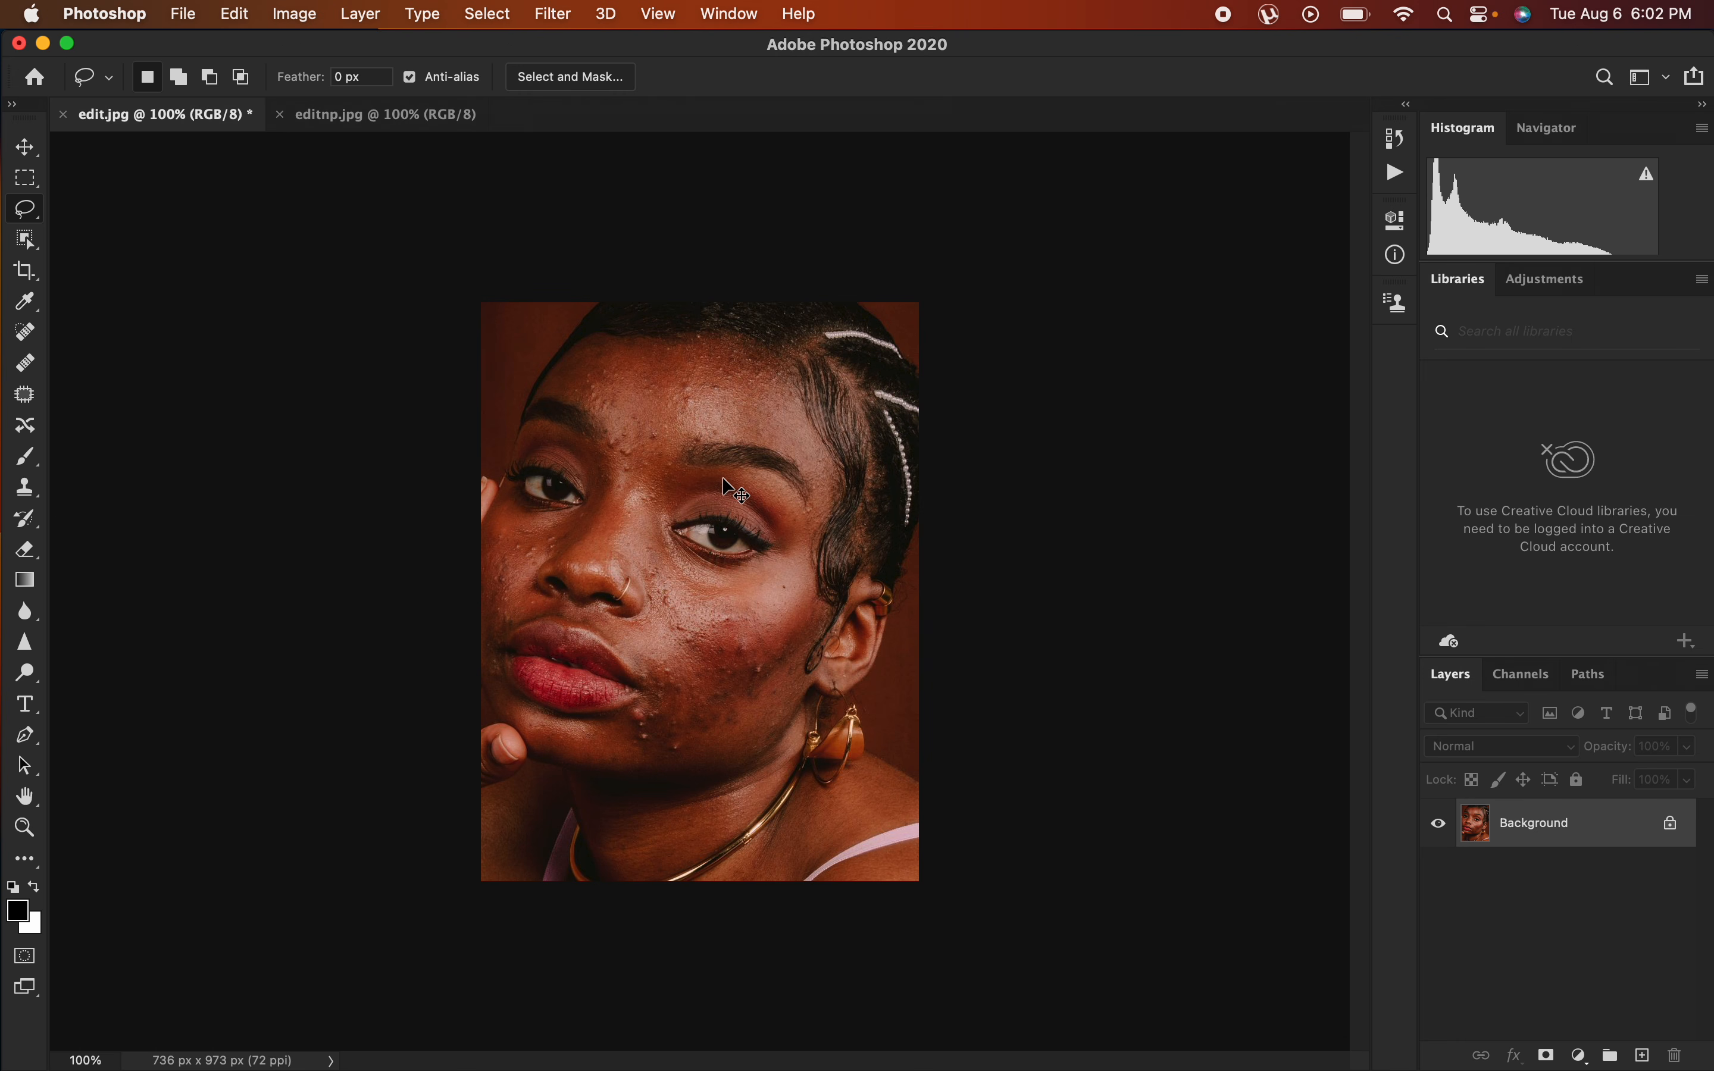
key(super+plus)
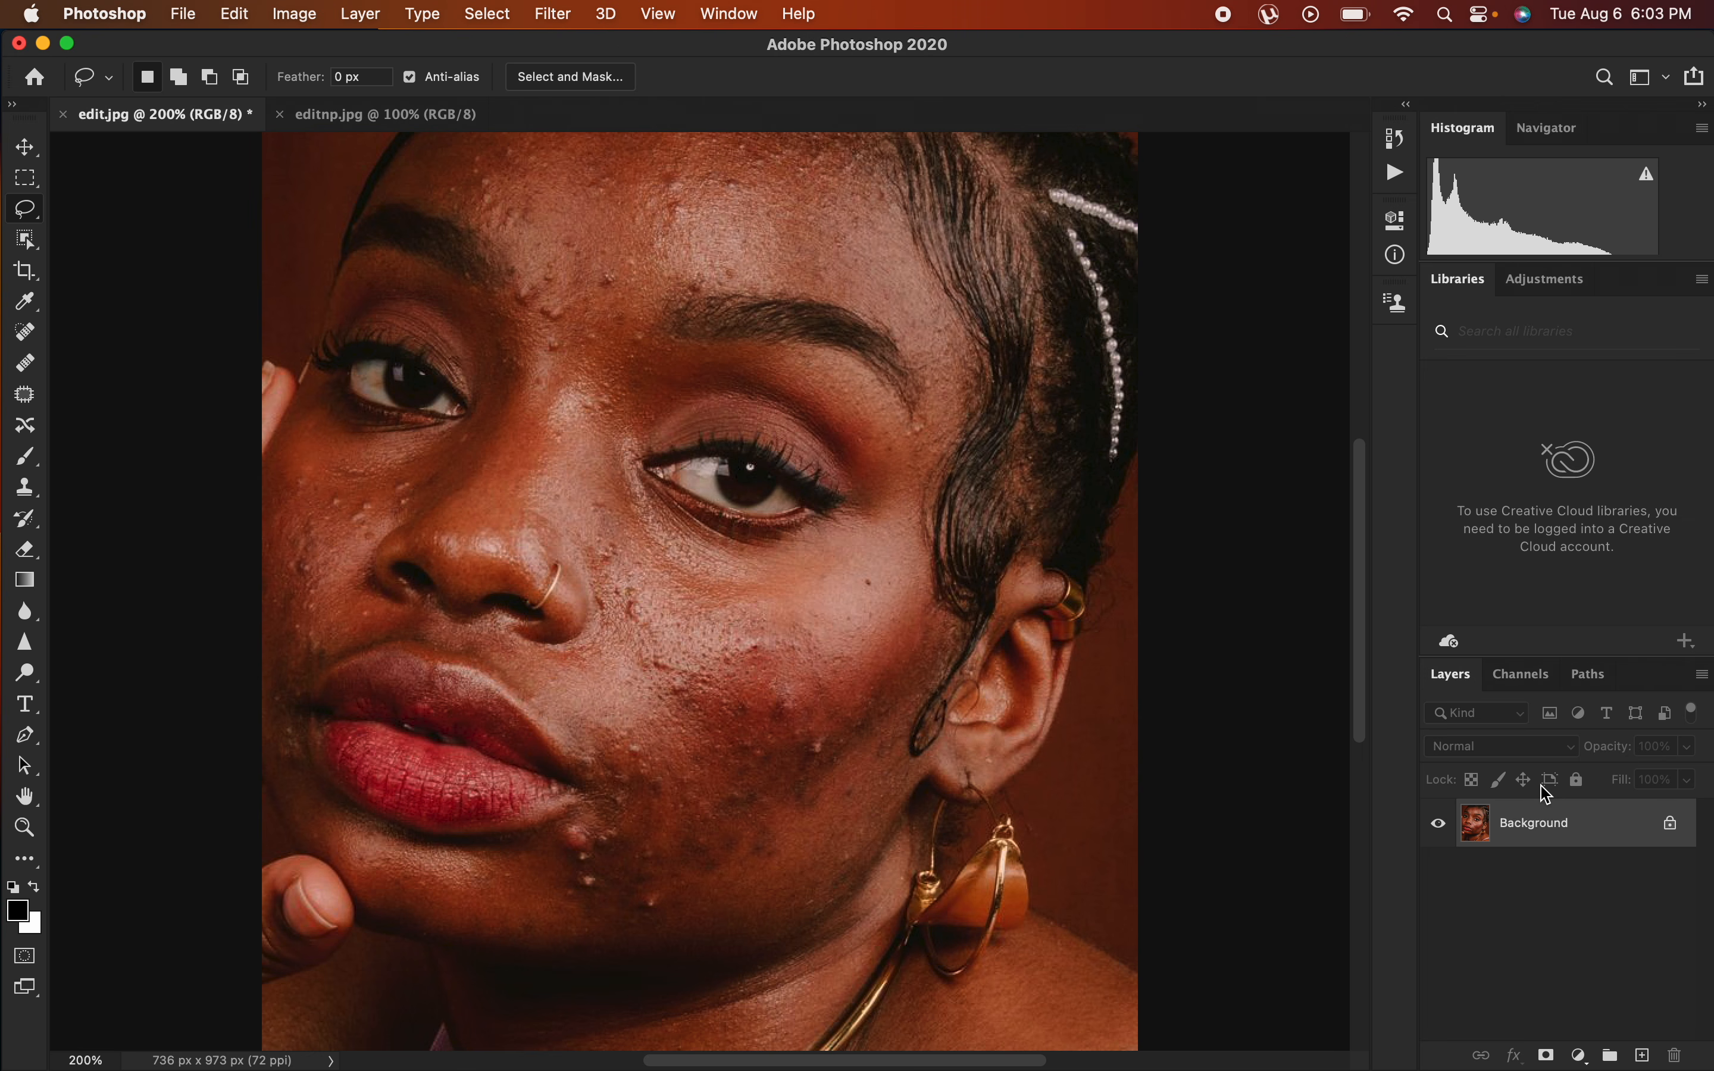
key(super+j)
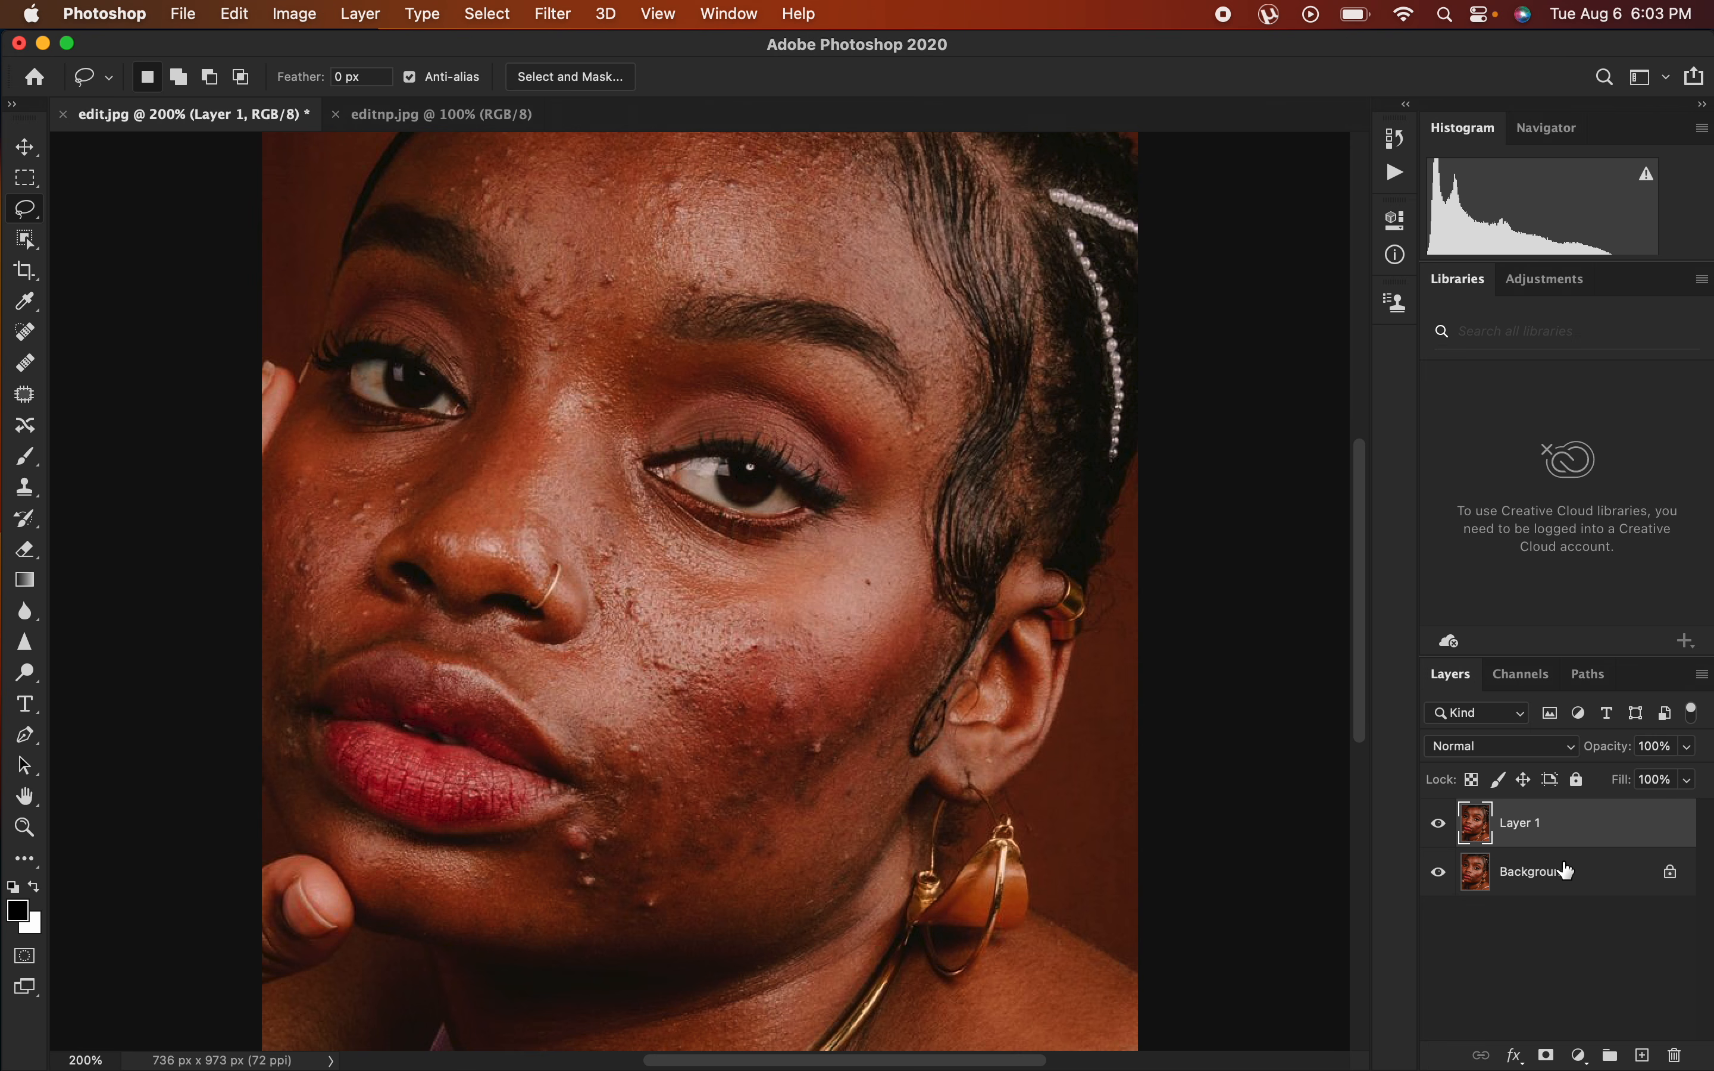
Use the Patch tool to replace the dark mole on the upper cheek and the spot beside the nose bridge with clean skin.
click(26, 396)
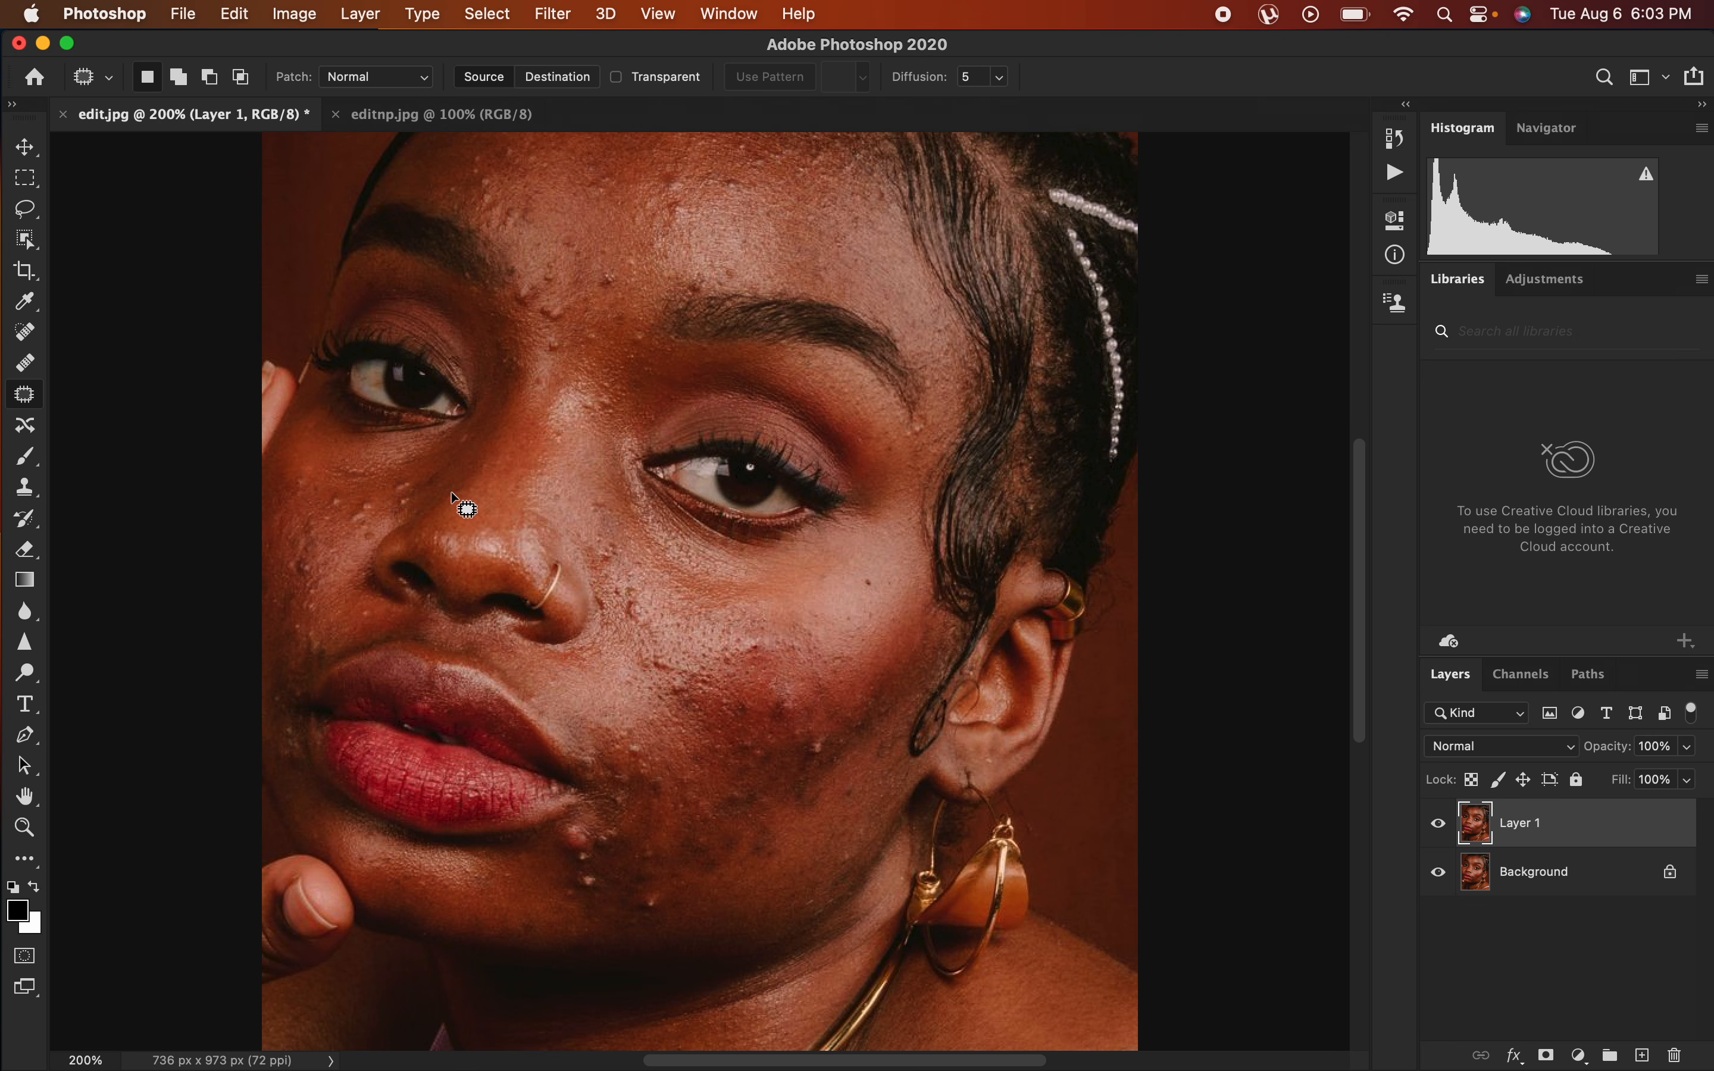
key(super+plus)
key(super+plus)
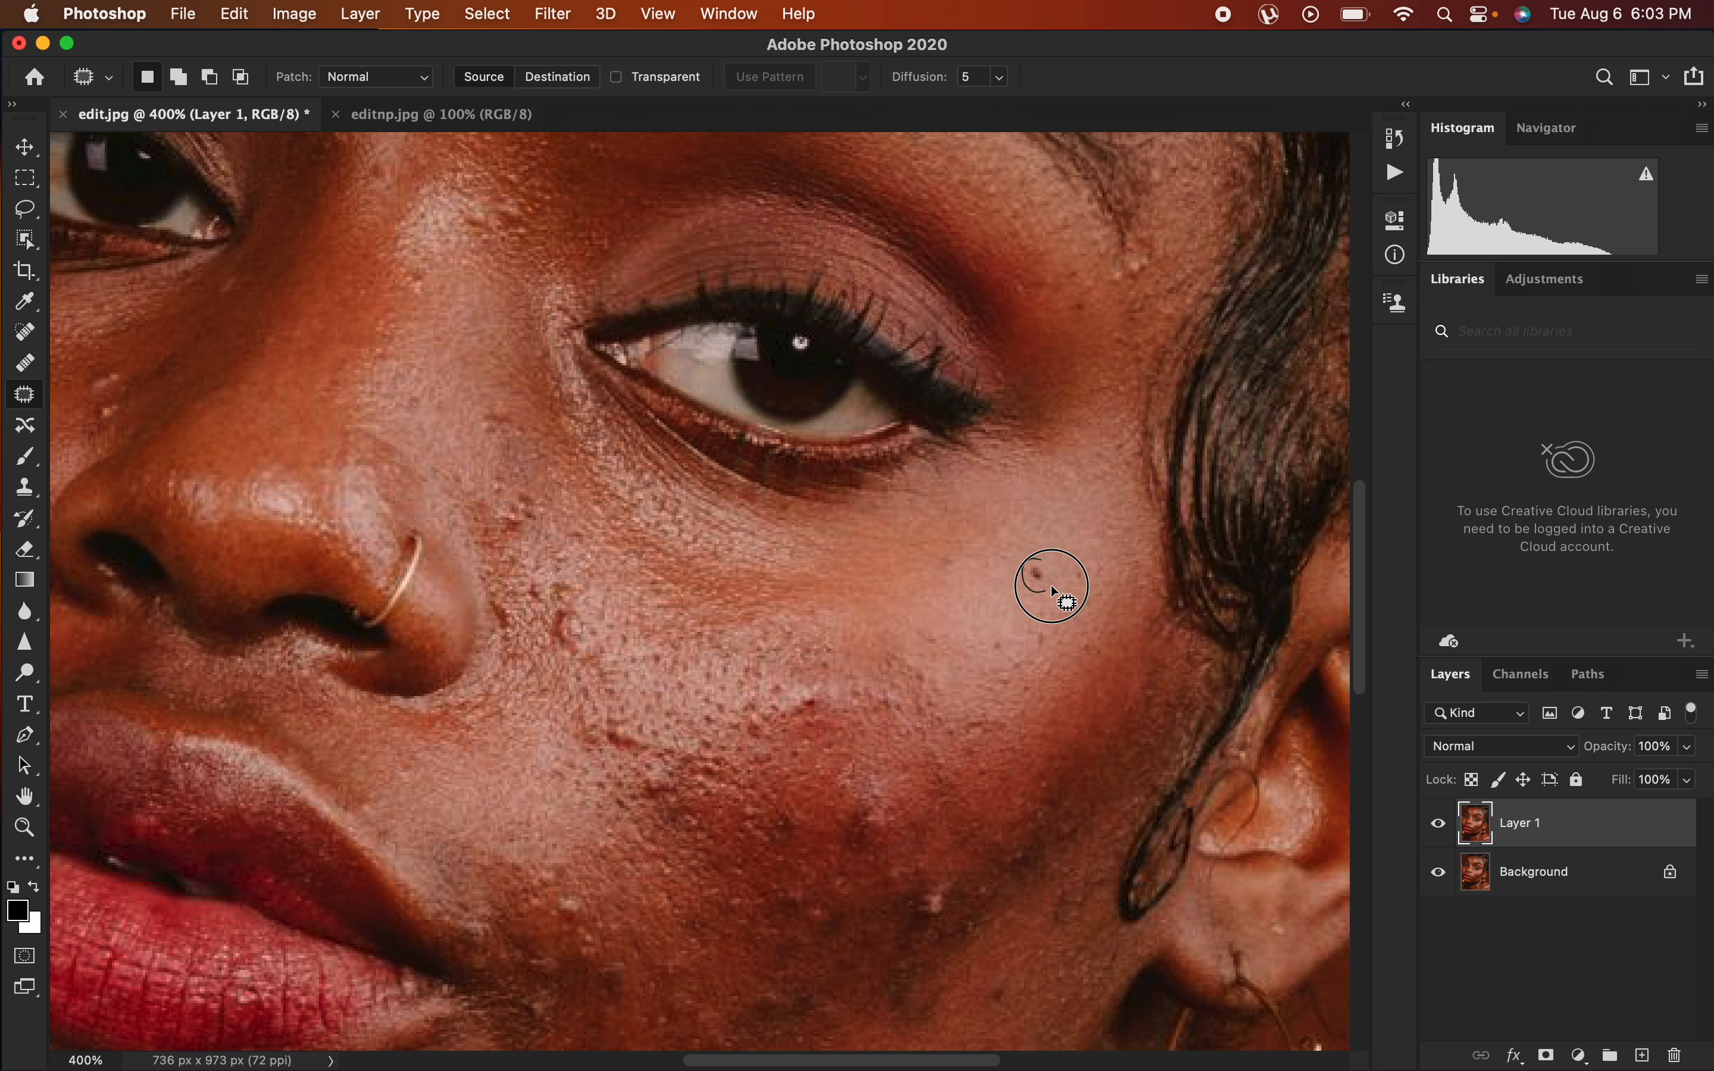
drag(1036, 563, 1105, 592)
key(super+d)
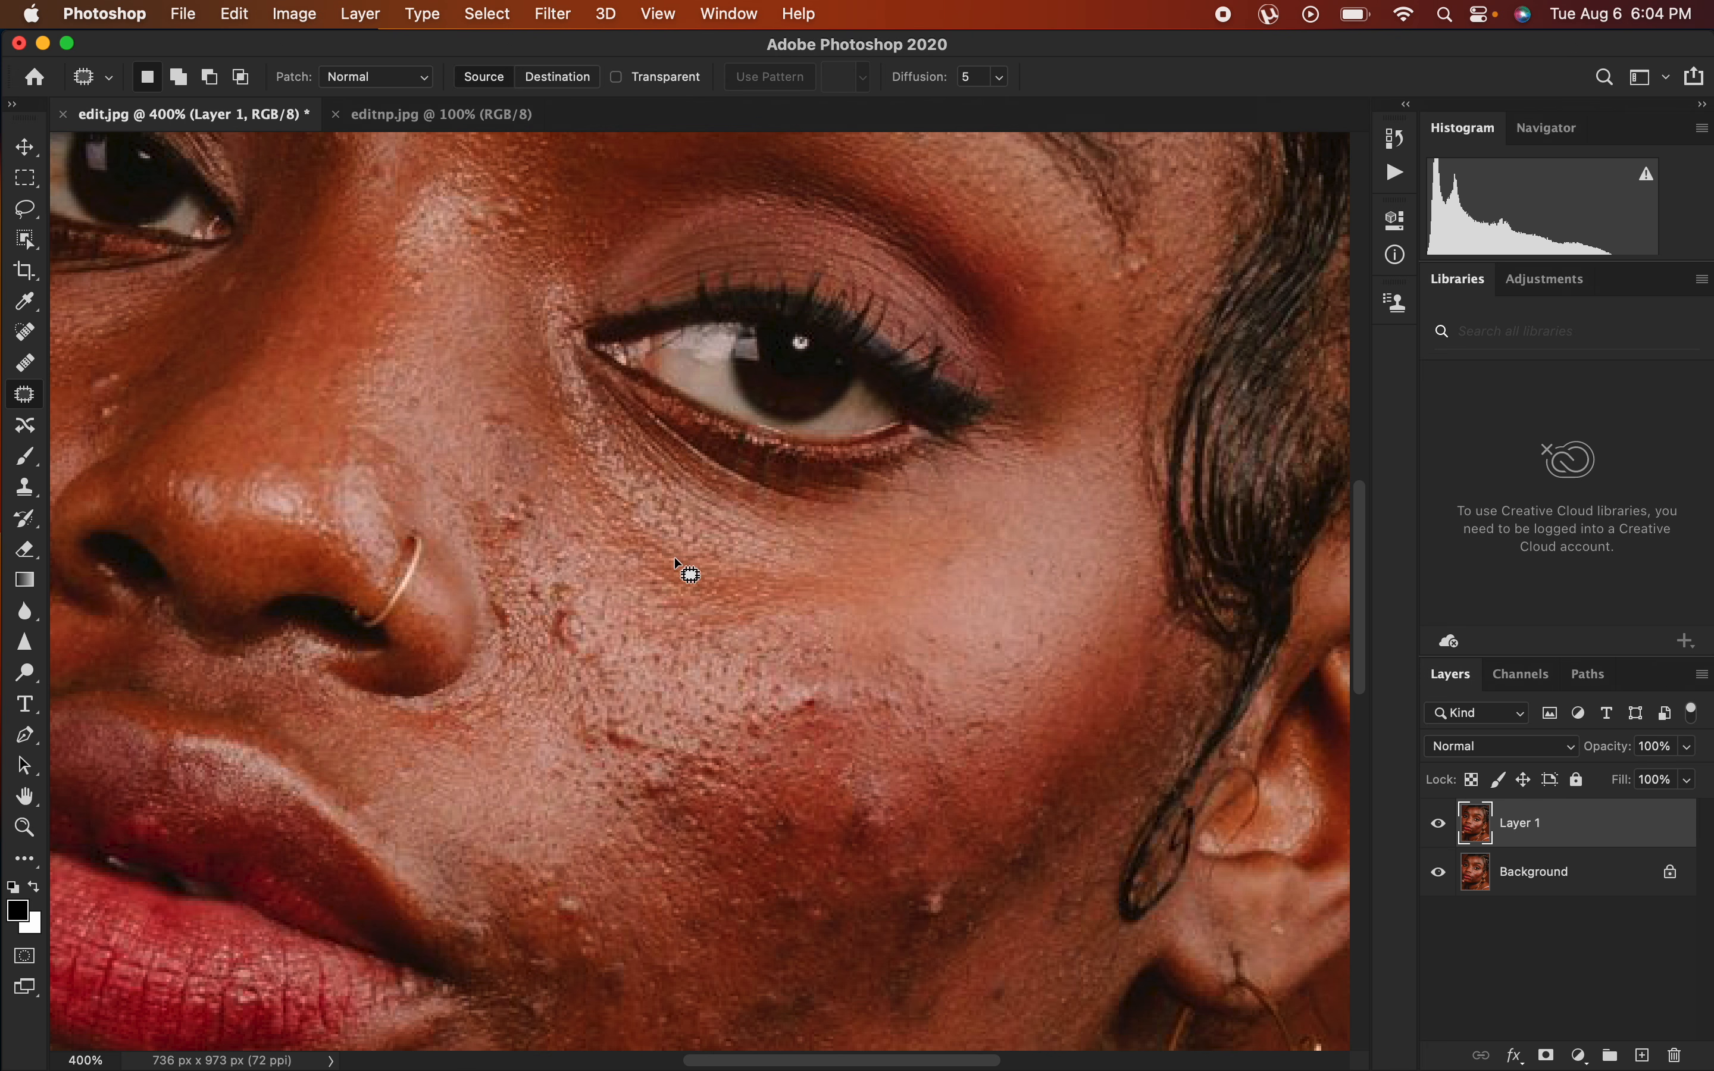
drag(492, 399, 489, 400)
drag(479, 406, 455, 346)
key(super+d)
Patch the bump on the lower cheek, the spots beside the nose and the bump near the corner of the mouth.
scroll(903, 781, down, 5)
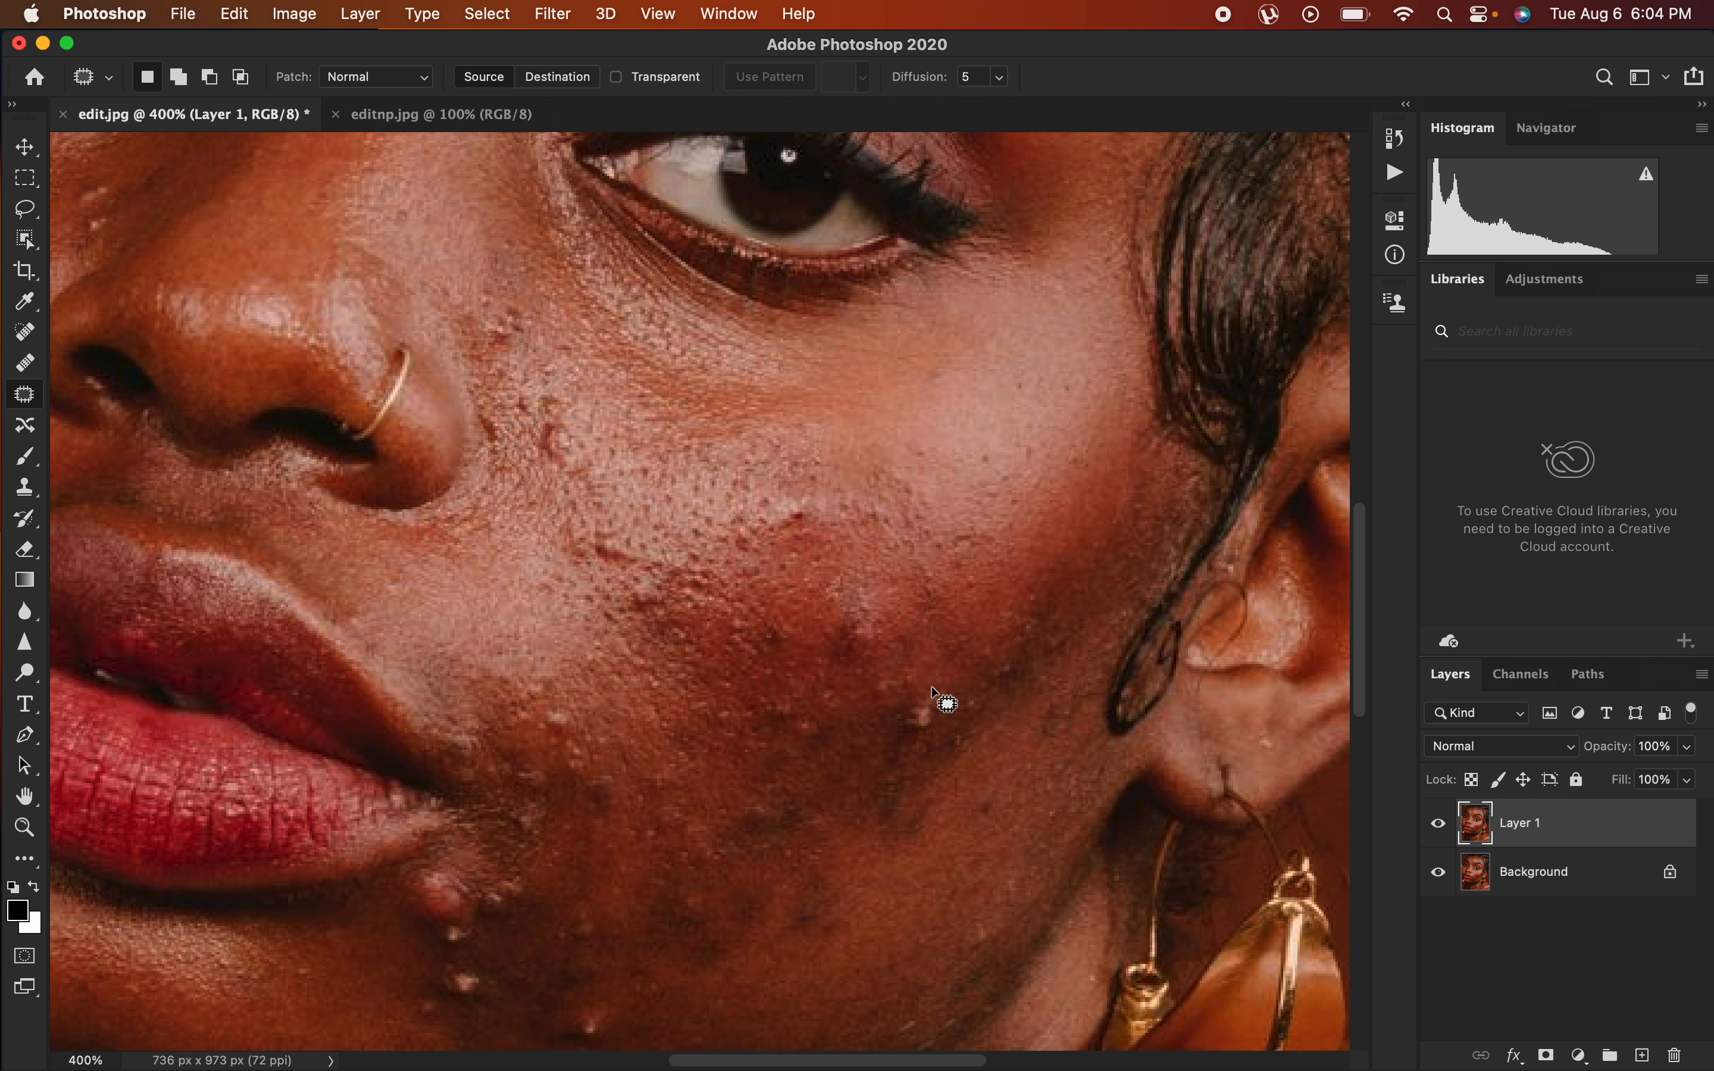
mouse_move(931, 684)
mouse_down()
mouse_move(901, 731)
mouse_move(946, 720)
mouse_move(935, 678)
mouse_move(938, 695)
mouse_move(995, 619)
mouse_up()
key(super+d)
mouse_move(548, 403)
mouse_down()
mouse_move(565, 461)
mouse_move(547, 384)
mouse_move(566, 422)
mouse_move(603, 420)
mouse_up()
key(ctrl+d)
mouse_move(498, 302)
mouse_down()
mouse_move(523, 310)
mouse_move(506, 310)
mouse_up()
drag(521, 316, 559, 313)
key(super+d)
mouse_move(552, 695)
mouse_down()
mouse_move(539, 709)
mouse_move(551, 697)
mouse_up()
drag(554, 705, 601, 707)
key(super+d)
Patch the raised blemishes across the middle of the cheek with nearby smooth skin.
drag(671, 588, 628, 624)
key(super+d)
drag(597, 522, 599, 522)
drag(610, 544, 589, 548)
key(super+d)
mouse_move(820, 476)
mouse_down()
mouse_move(782, 498)
mouse_move(826, 473)
mouse_up()
drag(822, 499, 845, 473)
key(super+d)
mouse_move(860, 603)
mouse_down()
mouse_move(827, 662)
mouse_move(860, 607)
mouse_up()
drag(874, 614, 929, 578)
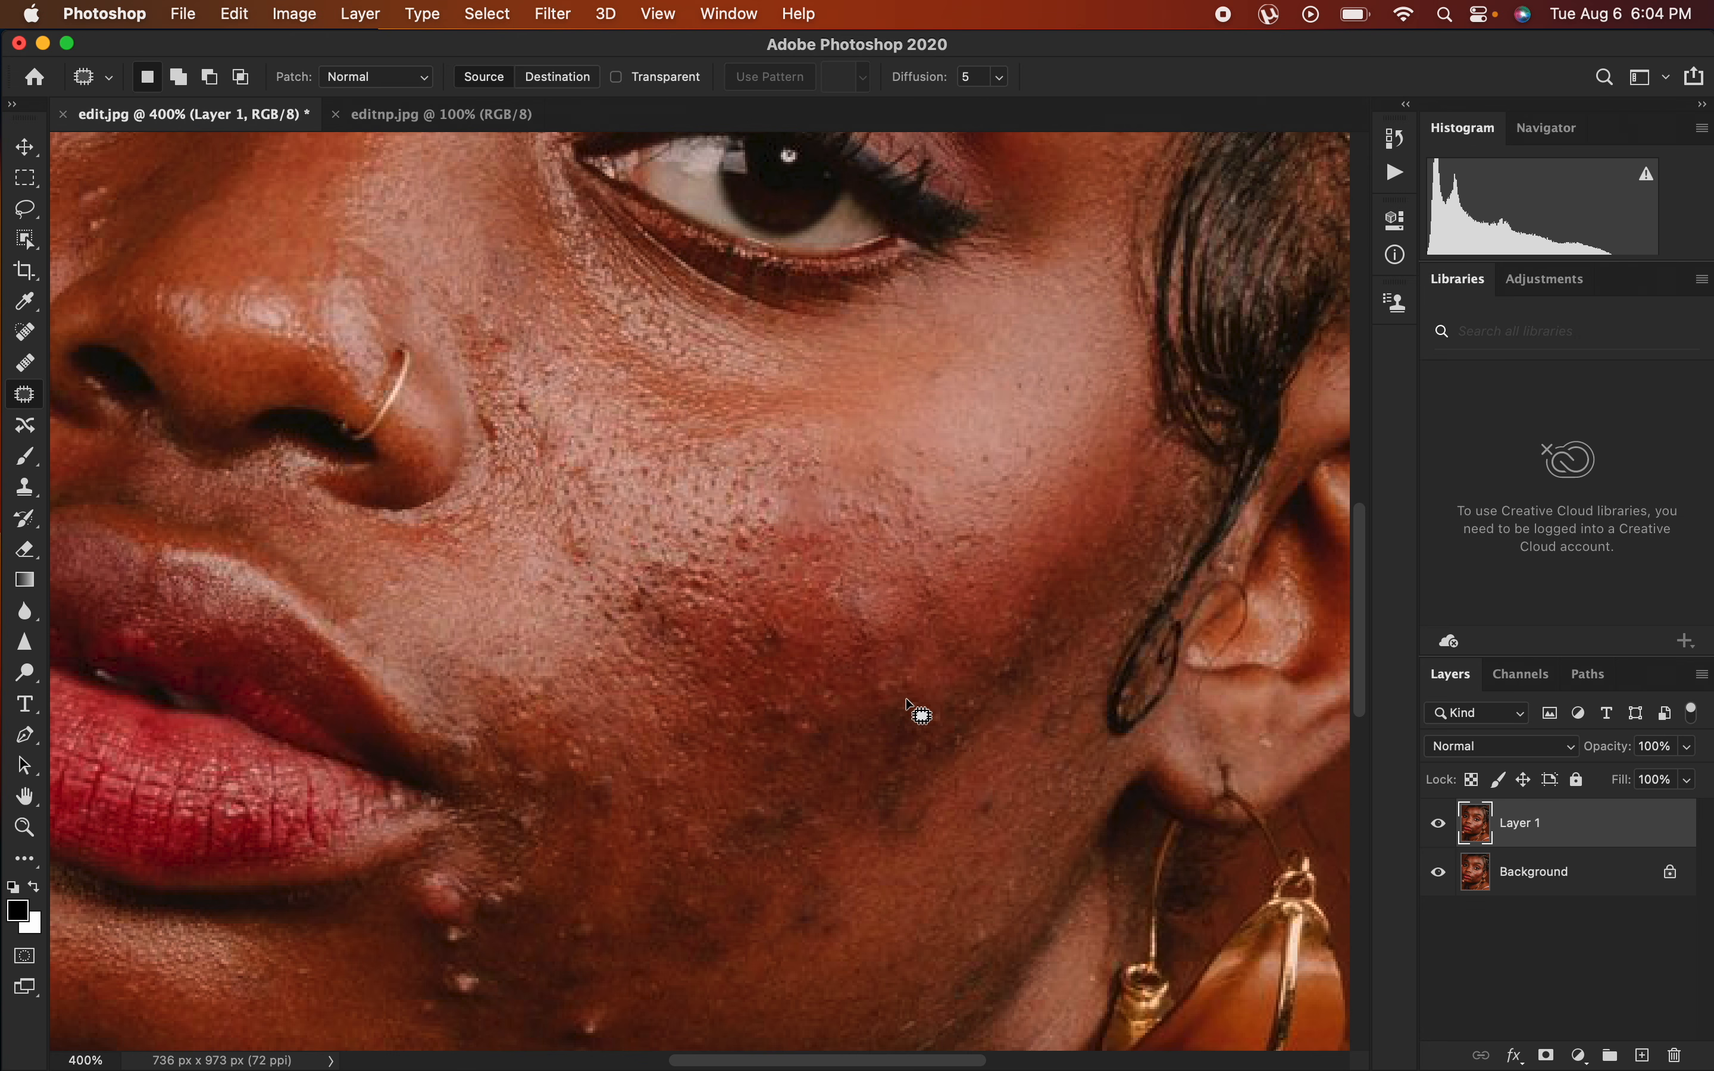
Patch the dark spots on the outer cheek toward the ear with clean neighbouring skin.
drag(913, 721, 916, 718)
mouse_move(910, 733)
mouse_down()
mouse_move(950, 660)
mouse_move(963, 701)
mouse_up()
click(987, 700)
mouse_move(962, 733)
mouse_down()
mouse_move(986, 735)
mouse_move(977, 767)
mouse_up()
mouse_move(1013, 651)
mouse_down()
mouse_move(993, 695)
mouse_move(1020, 650)
mouse_up()
drag(1017, 664, 1002, 731)
click(1003, 733)
mouse_move(1056, 608)
mouse_down()
mouse_move(1032, 667)
mouse_move(1064, 607)
mouse_up()
drag(1050, 633, 1000, 703)
click(999, 706)
Patch the dark marks along the lower cheek and jawline below the ear.
drag(913, 819, 894, 774)
drag(895, 814, 907, 847)
key(super+d)
drag(990, 782, 928, 878)
key(super+d)
mouse_move(908, 807)
mouse_down()
mouse_move(838, 948)
mouse_move(809, 894)
mouse_up()
key(super+d)
drag(827, 902, 883, 852)
key(super+d)
Patch the small bumps along the jaw beside the chin with clean skin.
mouse_move(497, 886)
mouse_down()
mouse_move(491, 873)
mouse_move(499, 887)
mouse_up()
mouse_move(512, 889)
mouse_down()
mouse_move(564, 875)
mouse_move(589, 912)
mouse_up()
key(super+d)
drag(591, 915, 632, 869)
key(super+d)
mouse_move(589, 997)
mouse_down()
mouse_move(613, 1007)
mouse_move(592, 999)
mouse_up()
mouse_move(600, 1019)
mouse_down()
mouse_move(648, 997)
mouse_move(586, 955)
mouse_up()
key(super+d)
drag(589, 968, 621, 948)
key(super+d)
Patch the red pimple and the small white bumps just below the corner of the mouth.
mouse_move(479, 968)
mouse_down()
mouse_move(464, 971)
mouse_move(532, 975)
mouse_up()
key(super+d)
drag(470, 919, 460, 925)
drag(458, 934, 516, 957)
key(super+d)
mouse_move(440, 873)
mouse_down()
mouse_move(481, 913)
mouse_move(442, 869)
mouse_up()
mouse_move(450, 891)
mouse_down()
mouse_move(366, 922)
mouse_move(549, 859)
mouse_move(522, 801)
mouse_up()
key(super+d)
drag(529, 815, 573, 867)
key(super+d)
Patch the dark blemishes on the skin between the corner of the mouth and the jaw.
drag(525, 750, 526, 759)
drag(527, 778, 554, 816)
key(super+d)
mouse_move(588, 748)
mouse_down()
mouse_move(579, 778)
mouse_move(595, 754)
mouse_up()
drag(596, 769, 688, 850)
key(super+d)
key(super+d)
drag(691, 864, 770, 796)
drag(769, 811, 725, 771)
Patch the dark marks within and just below the reddish area of the cheek.
key(super+d)
mouse_move(799, 695)
mouse_down()
mouse_move(765, 744)
mouse_move(802, 692)
mouse_up()
drag(799, 704, 711, 718)
key(super+d)
drag(784, 600, 794, 602)
drag(779, 618, 726, 631)
key(super+d)
Patch the remaining rough spots at the centre of the cheek and on its side toward the nose.
drag(831, 616, 871, 592)
drag(866, 603, 929, 594)
key(super+d)
mouse_move(649, 587)
mouse_down()
mouse_move(652, 642)
mouse_move(654, 585)
mouse_up()
drag(679, 598, 610, 602)
mouse_move(638, 470)
mouse_down()
mouse_move(627, 514)
mouse_move(655, 487)
mouse_up()
key(super+d)
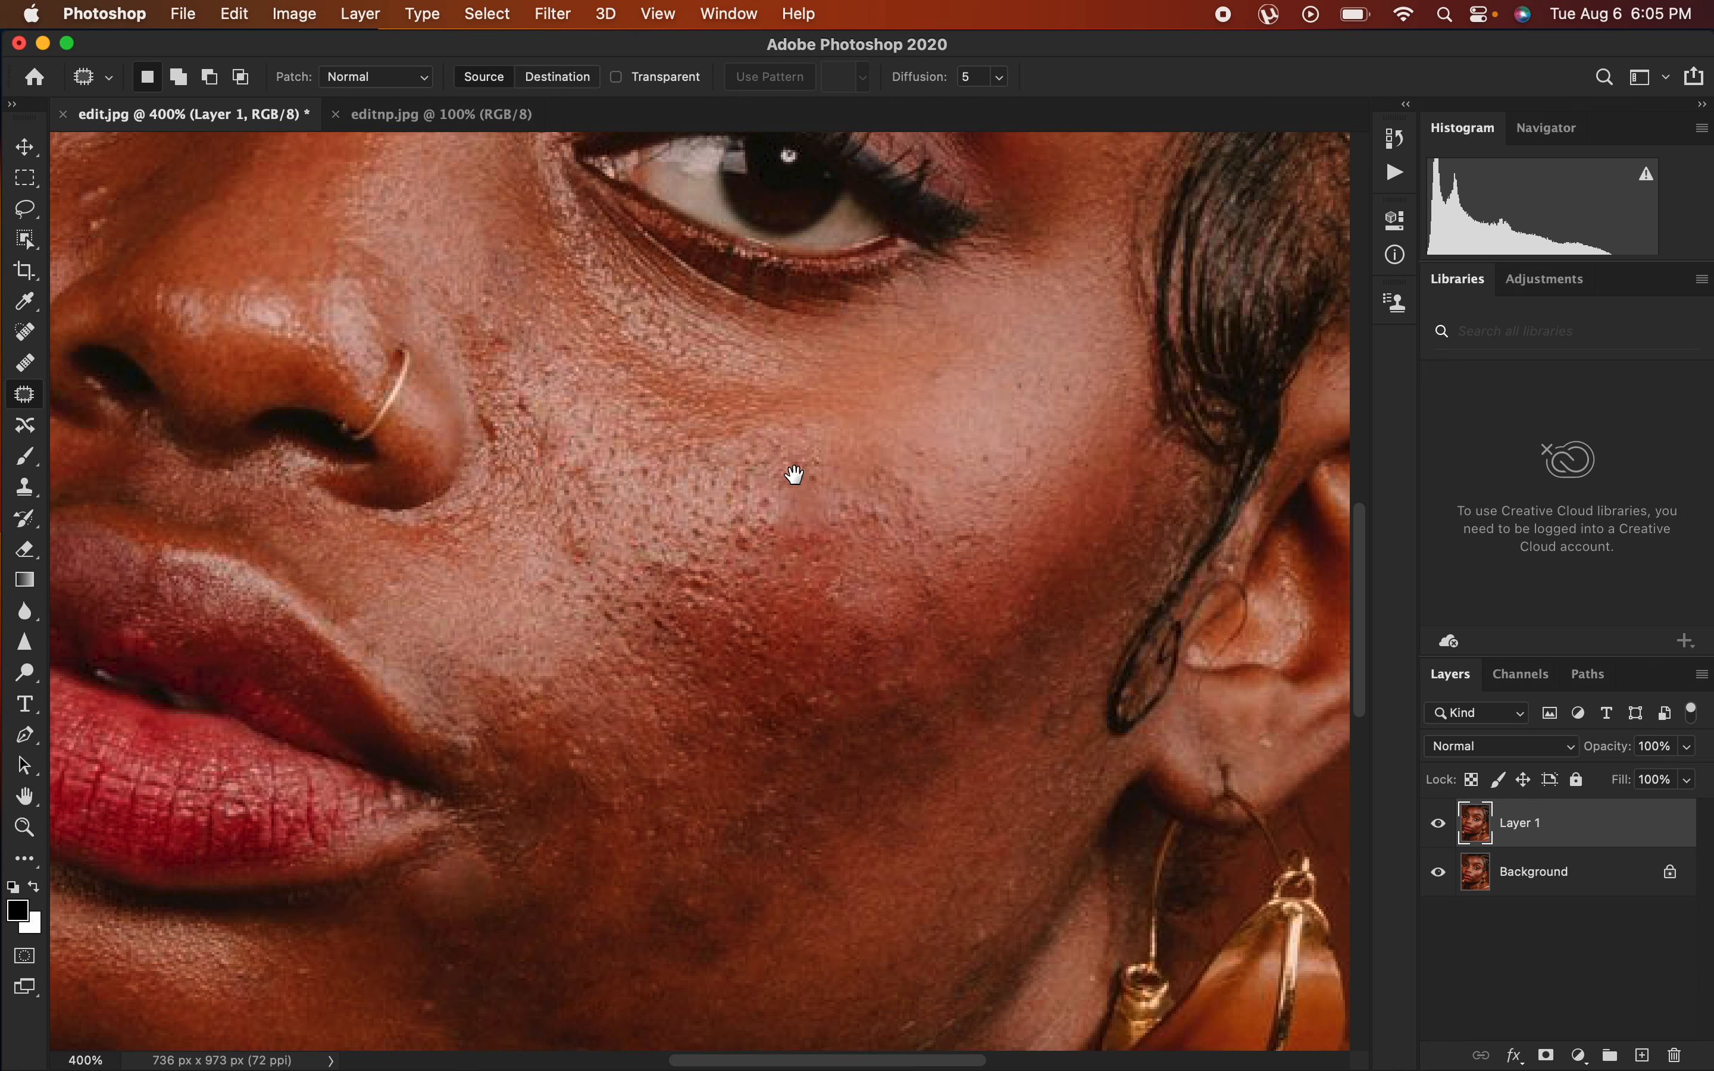
Patch the leftover spots on the outer edge of the reddish cheek area and on the lower cheek.
drag(839, 698, 929, 633)
key(super+d)
mouse_move(956, 525)
mouse_down()
mouse_move(984, 551)
mouse_move(962, 526)
mouse_up()
drag(983, 528, 1029, 479)
mouse_move(778, 816)
mouse_down()
mouse_move(753, 818)
mouse_move(781, 815)
mouse_up()
drag(776, 838, 728, 876)
mouse_move(755, 782)
mouse_down()
mouse_move(692, 824)
mouse_move(788, 853)
mouse_move(776, 797)
mouse_up()
drag(744, 815, 693, 830)
key(super+d)
Patch the bumps on the skin between the eyebrows with smooth forehead skin.
key(space)
click(846, 742)
drag(786, 418, 921, 833)
mouse_move(854, 464)
mouse_down()
mouse_move(830, 570)
mouse_move(883, 680)
mouse_up()
mouse_move(677, 388)
mouse_down()
mouse_move(670, 401)
mouse_move(669, 383)
mouse_up()
drag(673, 407, 666, 352)
mouse_move(719, 353)
mouse_down()
mouse_move(703, 409)
mouse_move(722, 354)
mouse_up()
drag(717, 387, 685, 320)
key(super+d)
drag(547, 459, 627, 439)
key(super+d)
Patch the bumps across the lower and middle forehead above the eyebrows.
drag(547, 382, 560, 387)
mouse_move(556, 416)
mouse_down()
mouse_move(564, 383)
mouse_move(603, 391)
mouse_move(513, 431)
mouse_move(556, 393)
mouse_up()
key(super+d)
key(super+d)
mouse_move(600, 324)
mouse_down()
mouse_move(630, 359)
mouse_move(603, 326)
mouse_up()
drag(605, 342, 560, 349)
key(super+d)
mouse_move(809, 256)
mouse_down()
mouse_move(837, 282)
mouse_move(809, 256)
mouse_up()
drag(815, 283, 888, 279)
key(super+d)
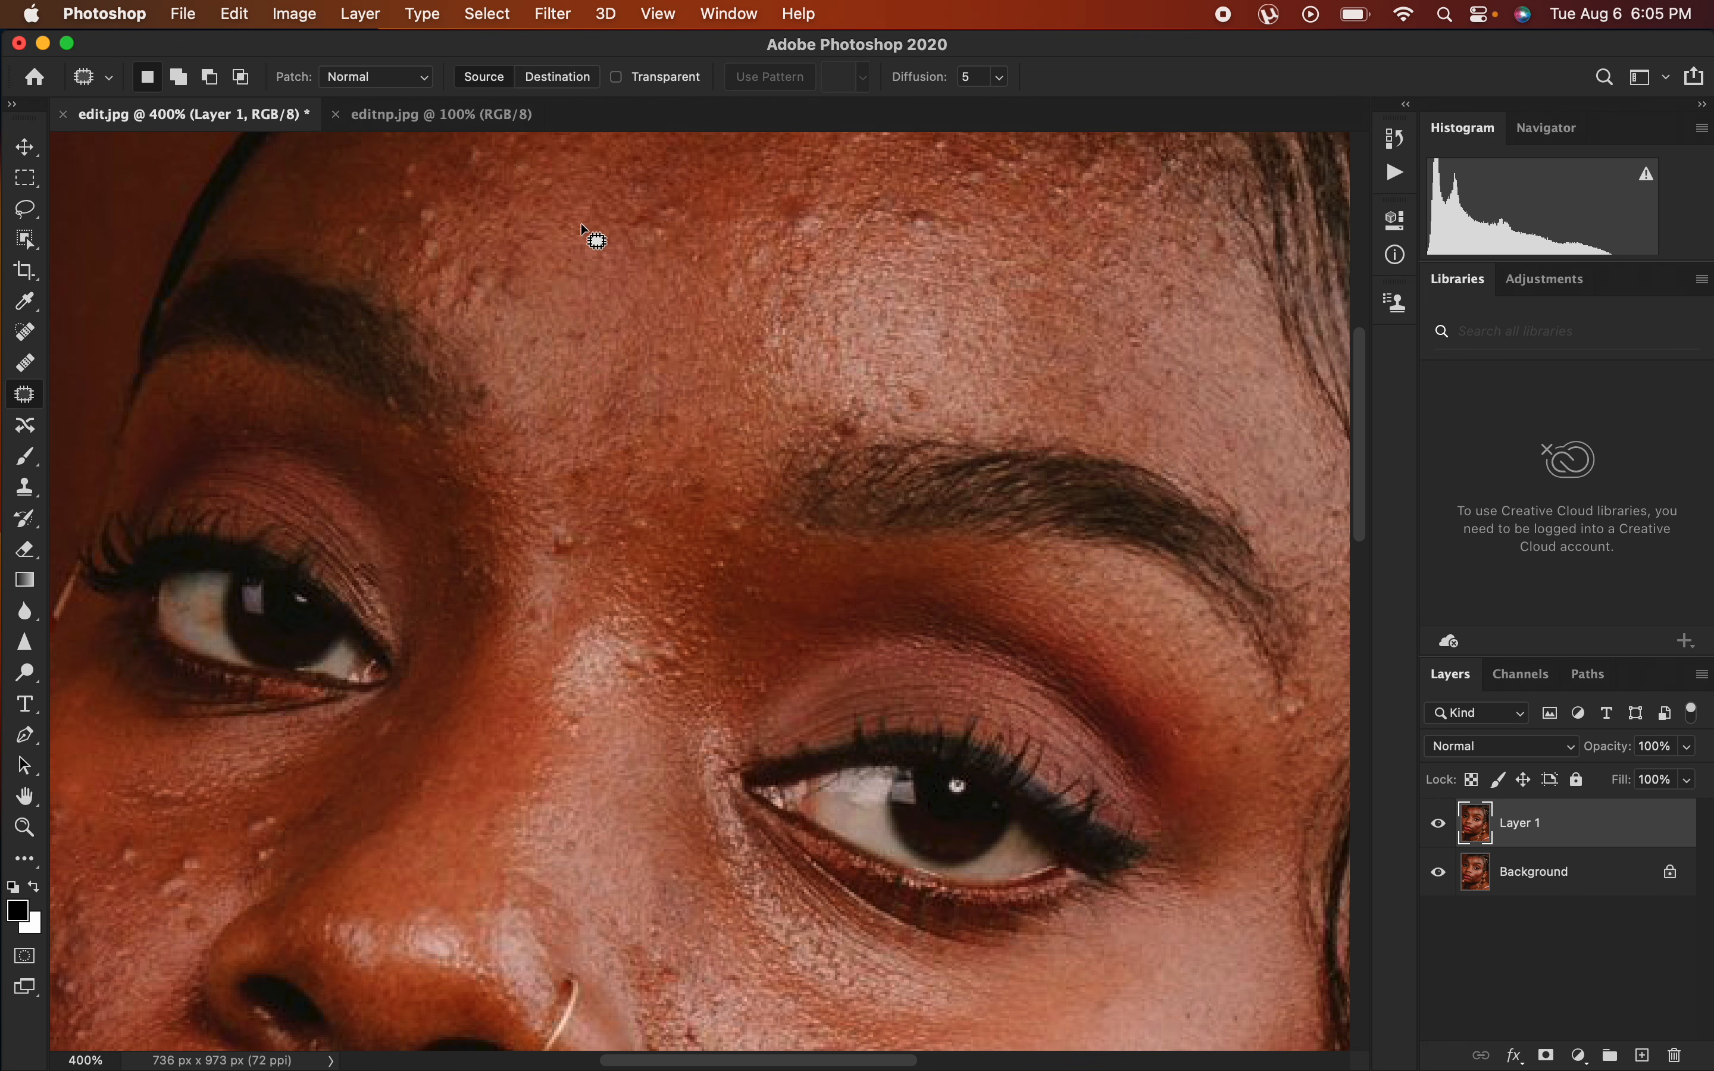
In the editnp.jpg document, duplicate the Background layer and merge all visible layers into one.
click(453, 115)
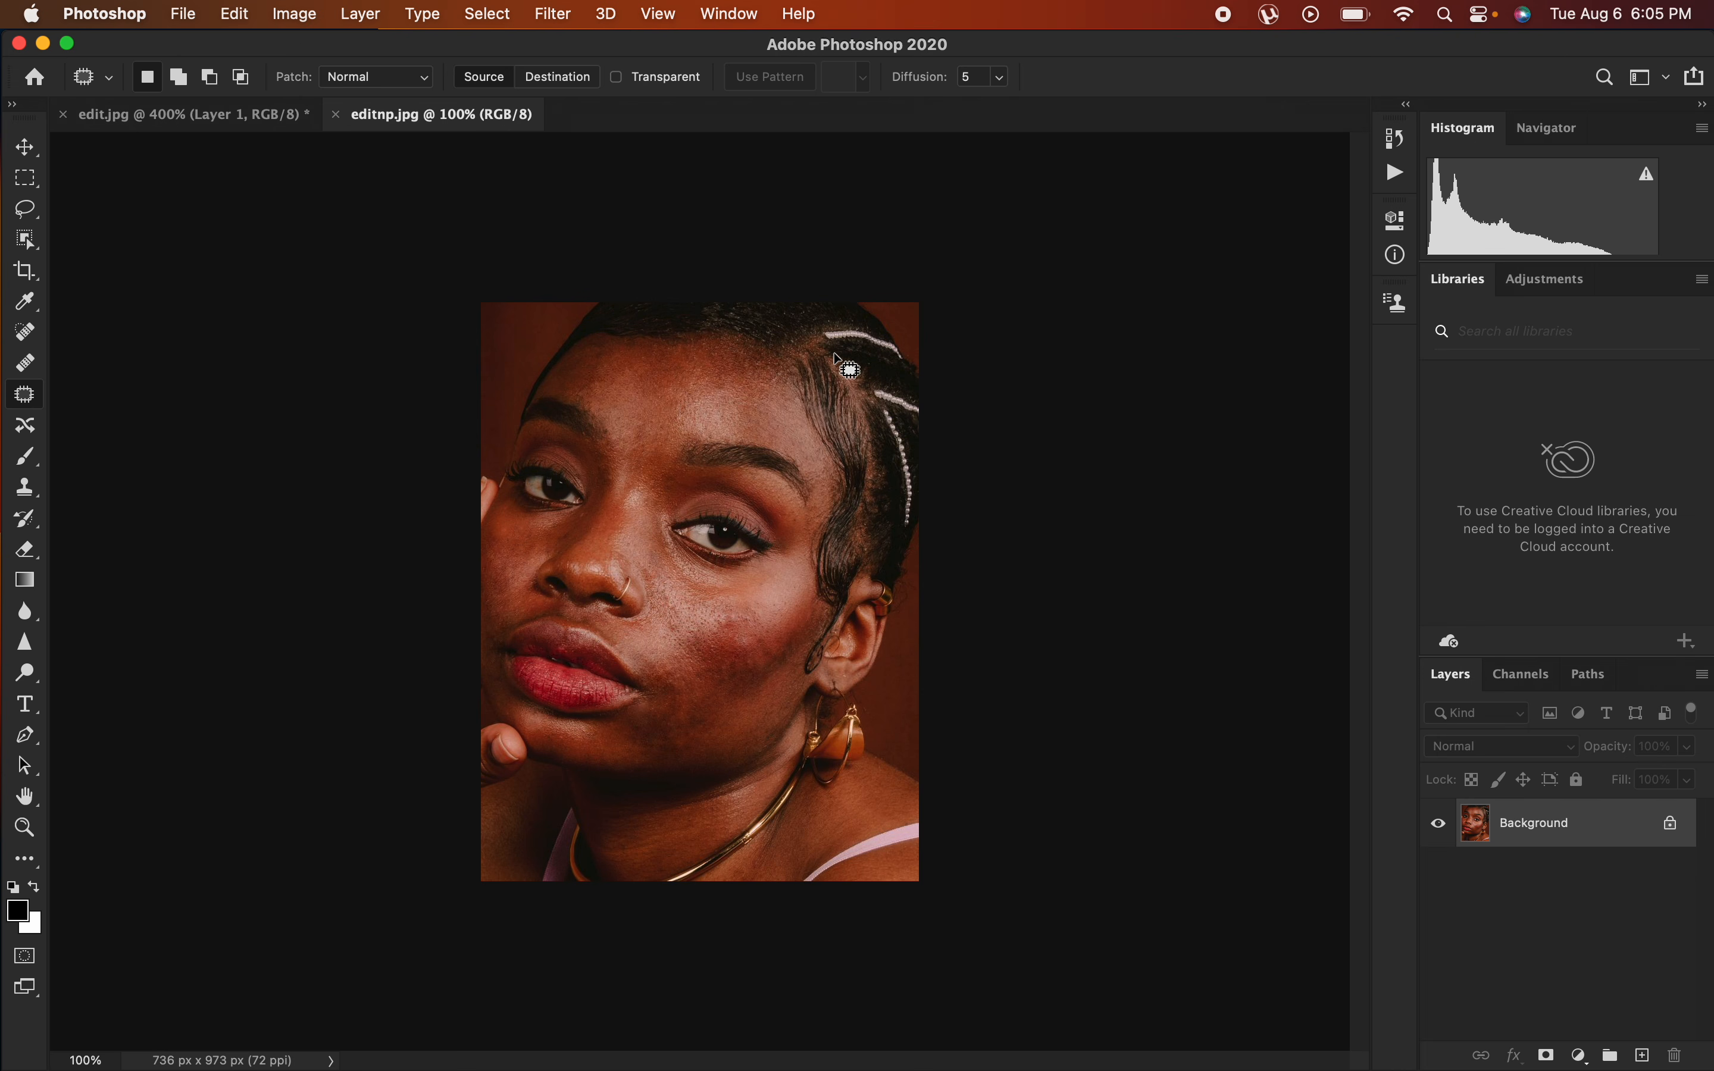
key(super+equal)
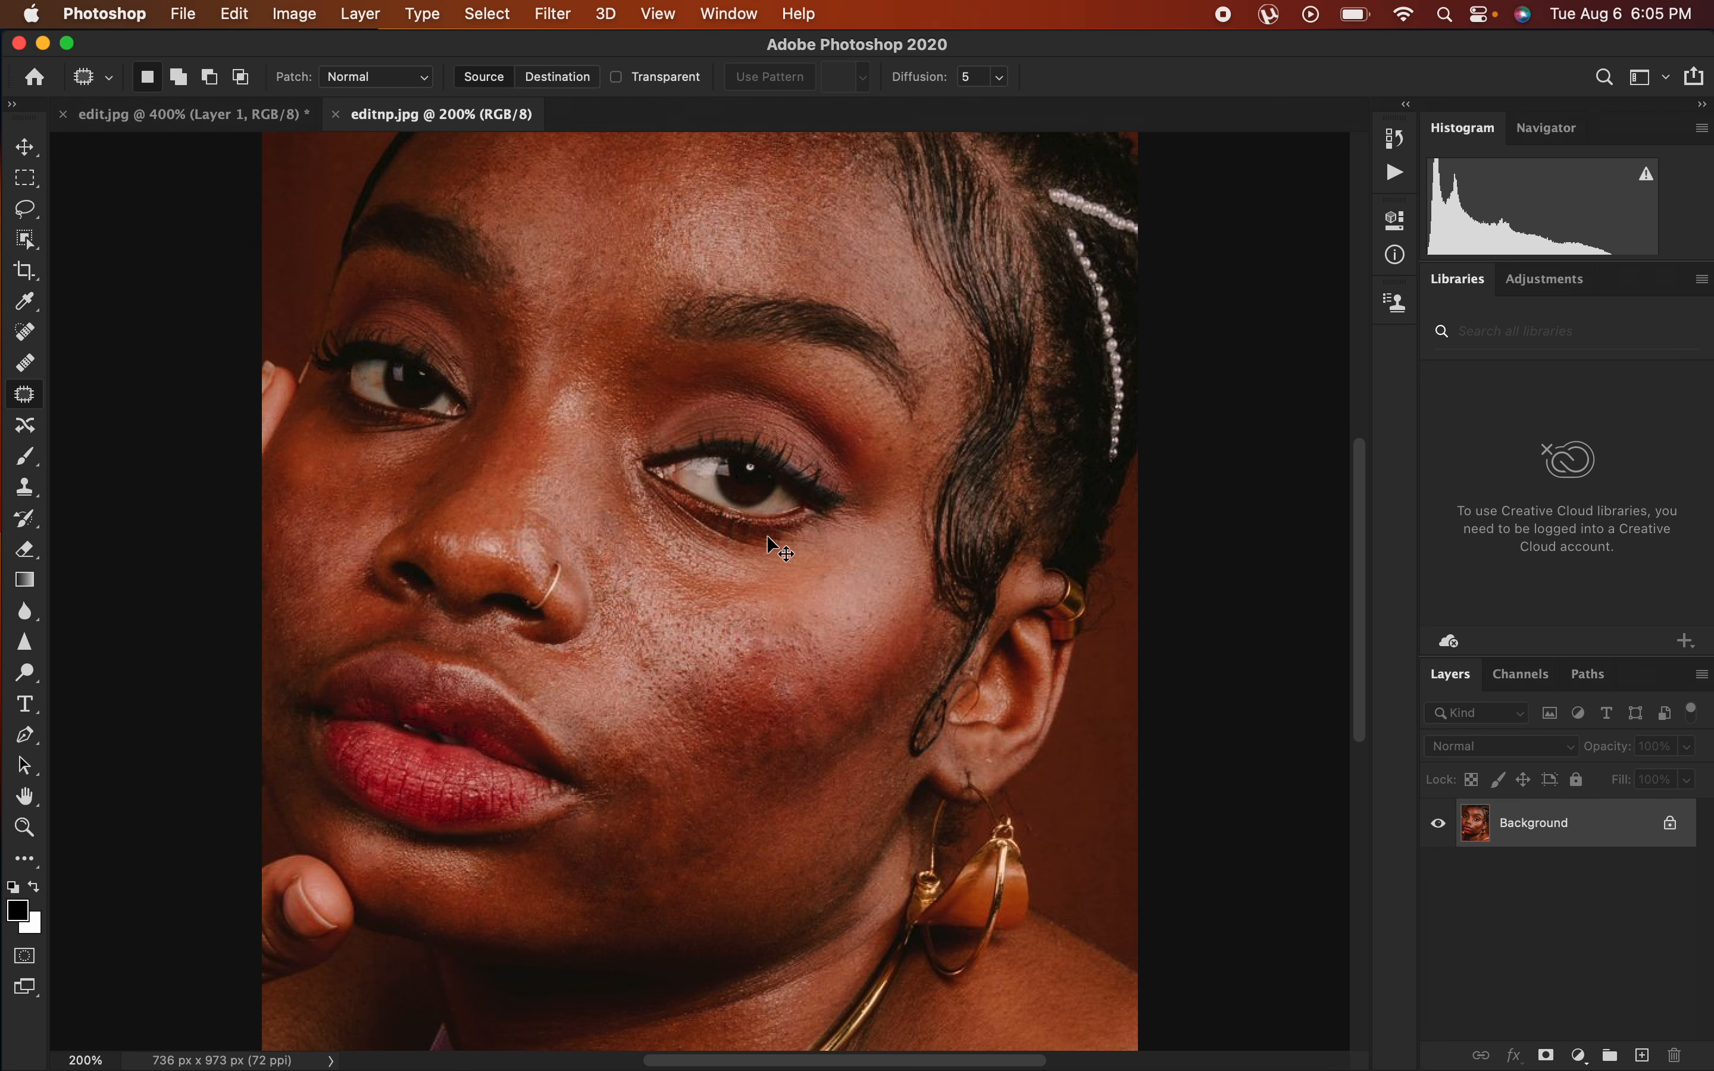
key(super+j)
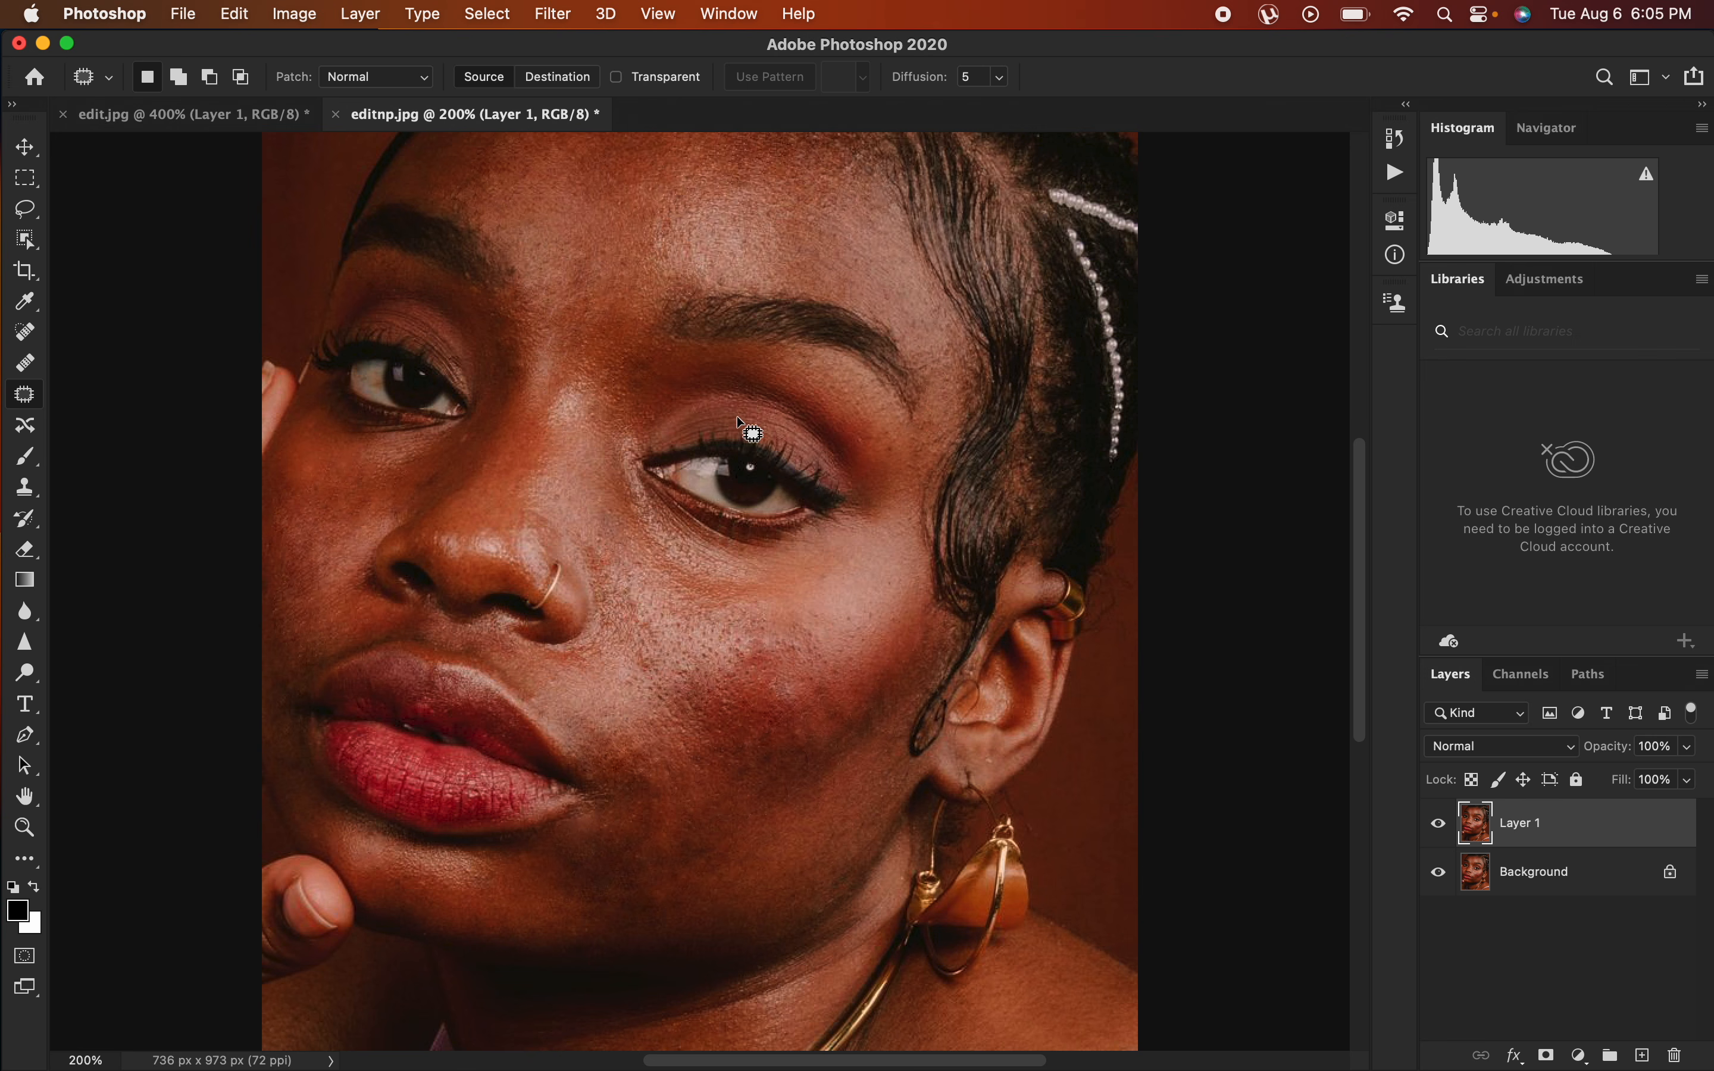
click(354, 15)
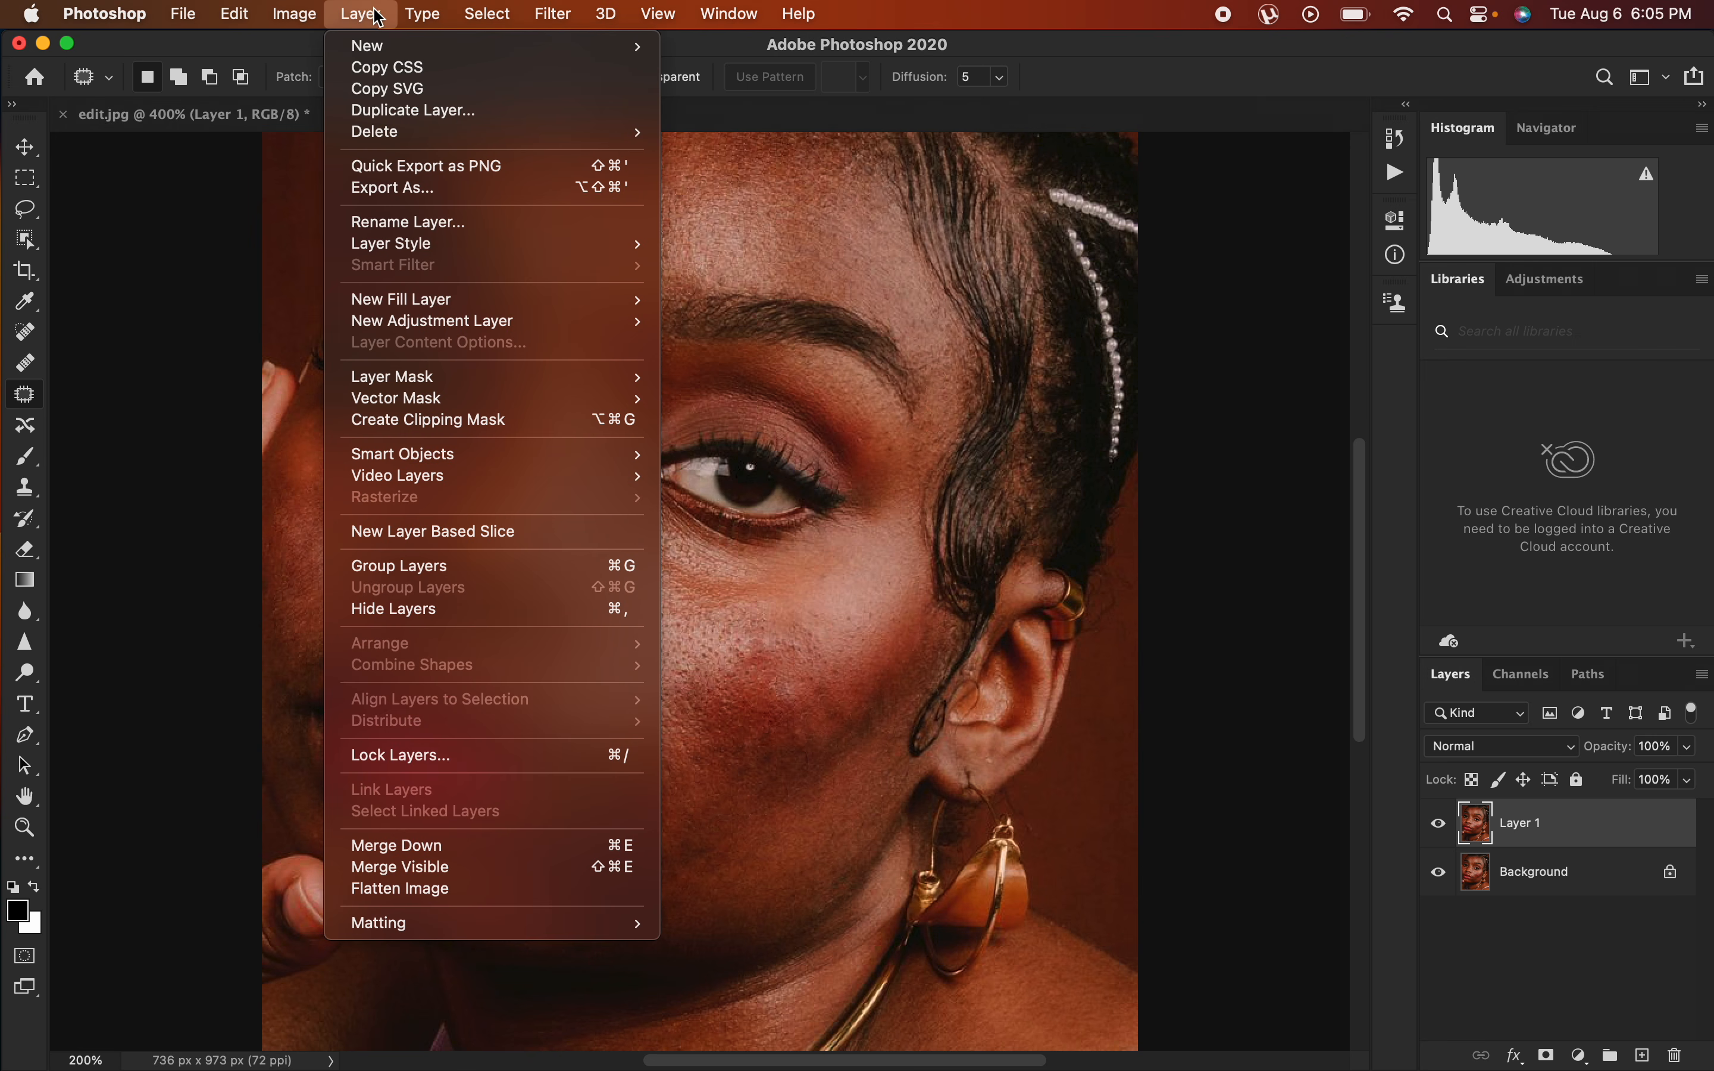
click(473, 868)
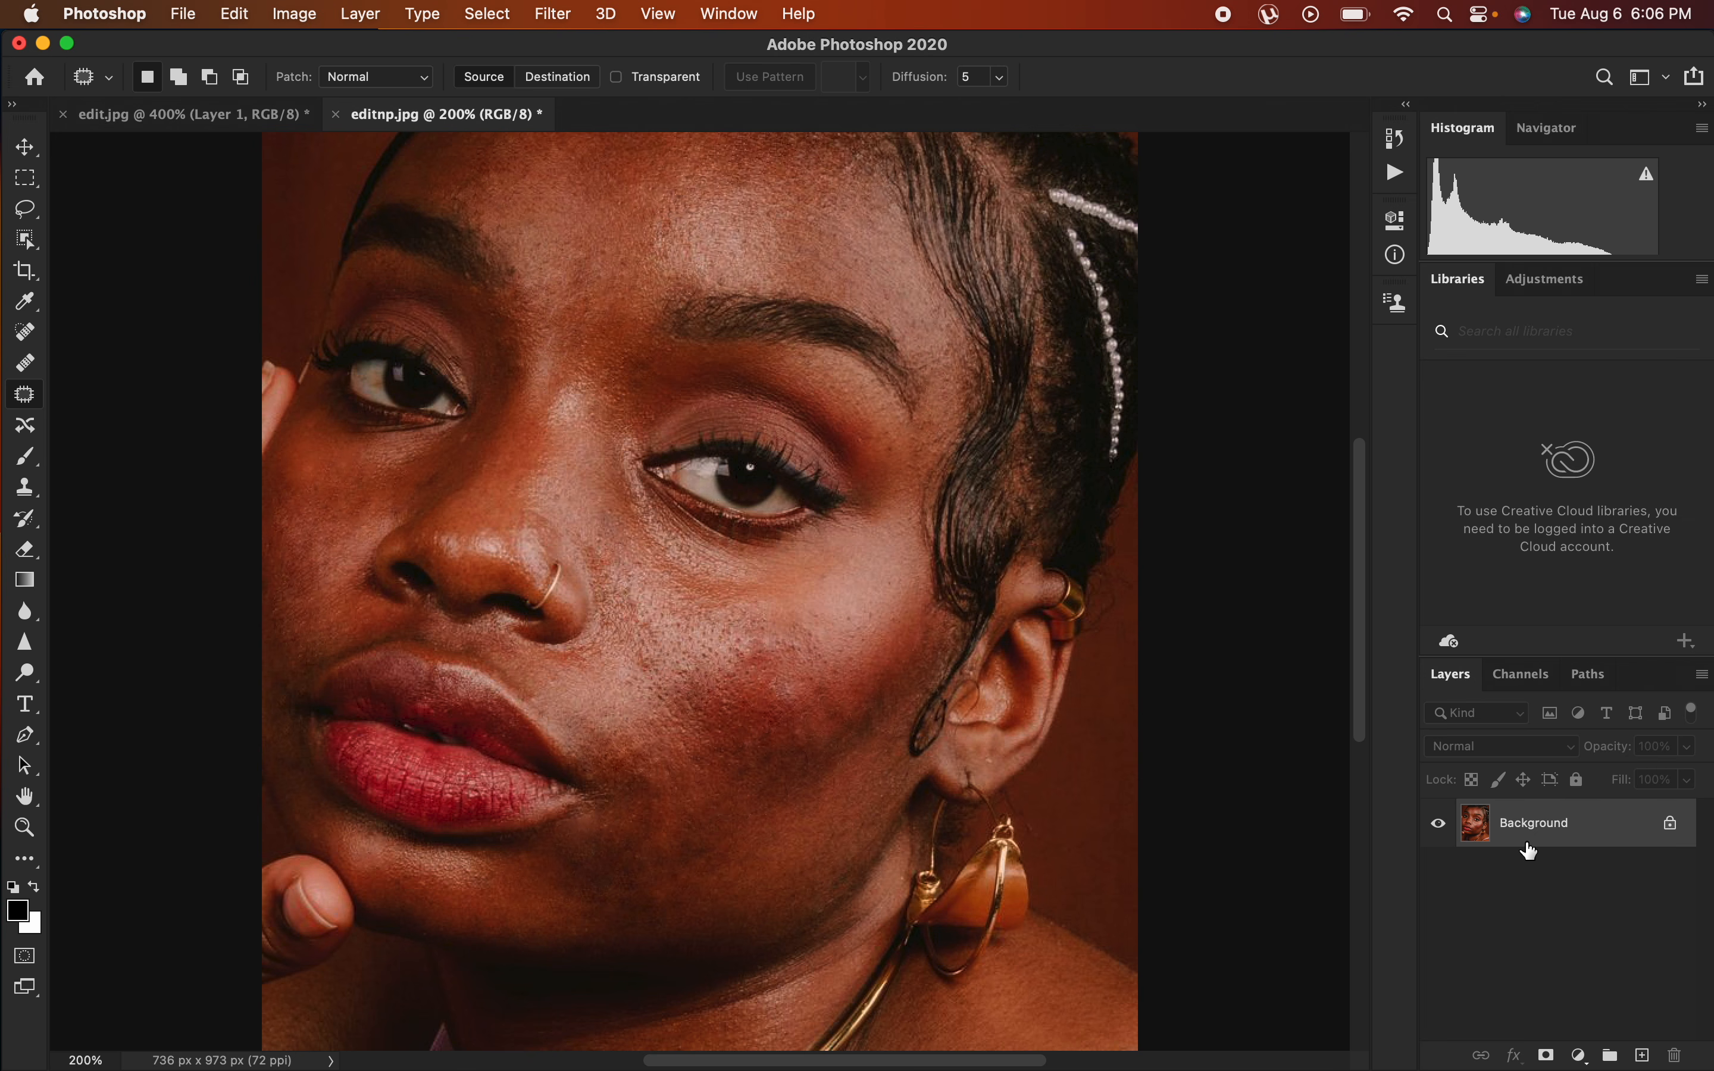
Duplicate the Background layer twice, naming the lower copy color and the upper copy texture.
key(super+j)
key(super+j)
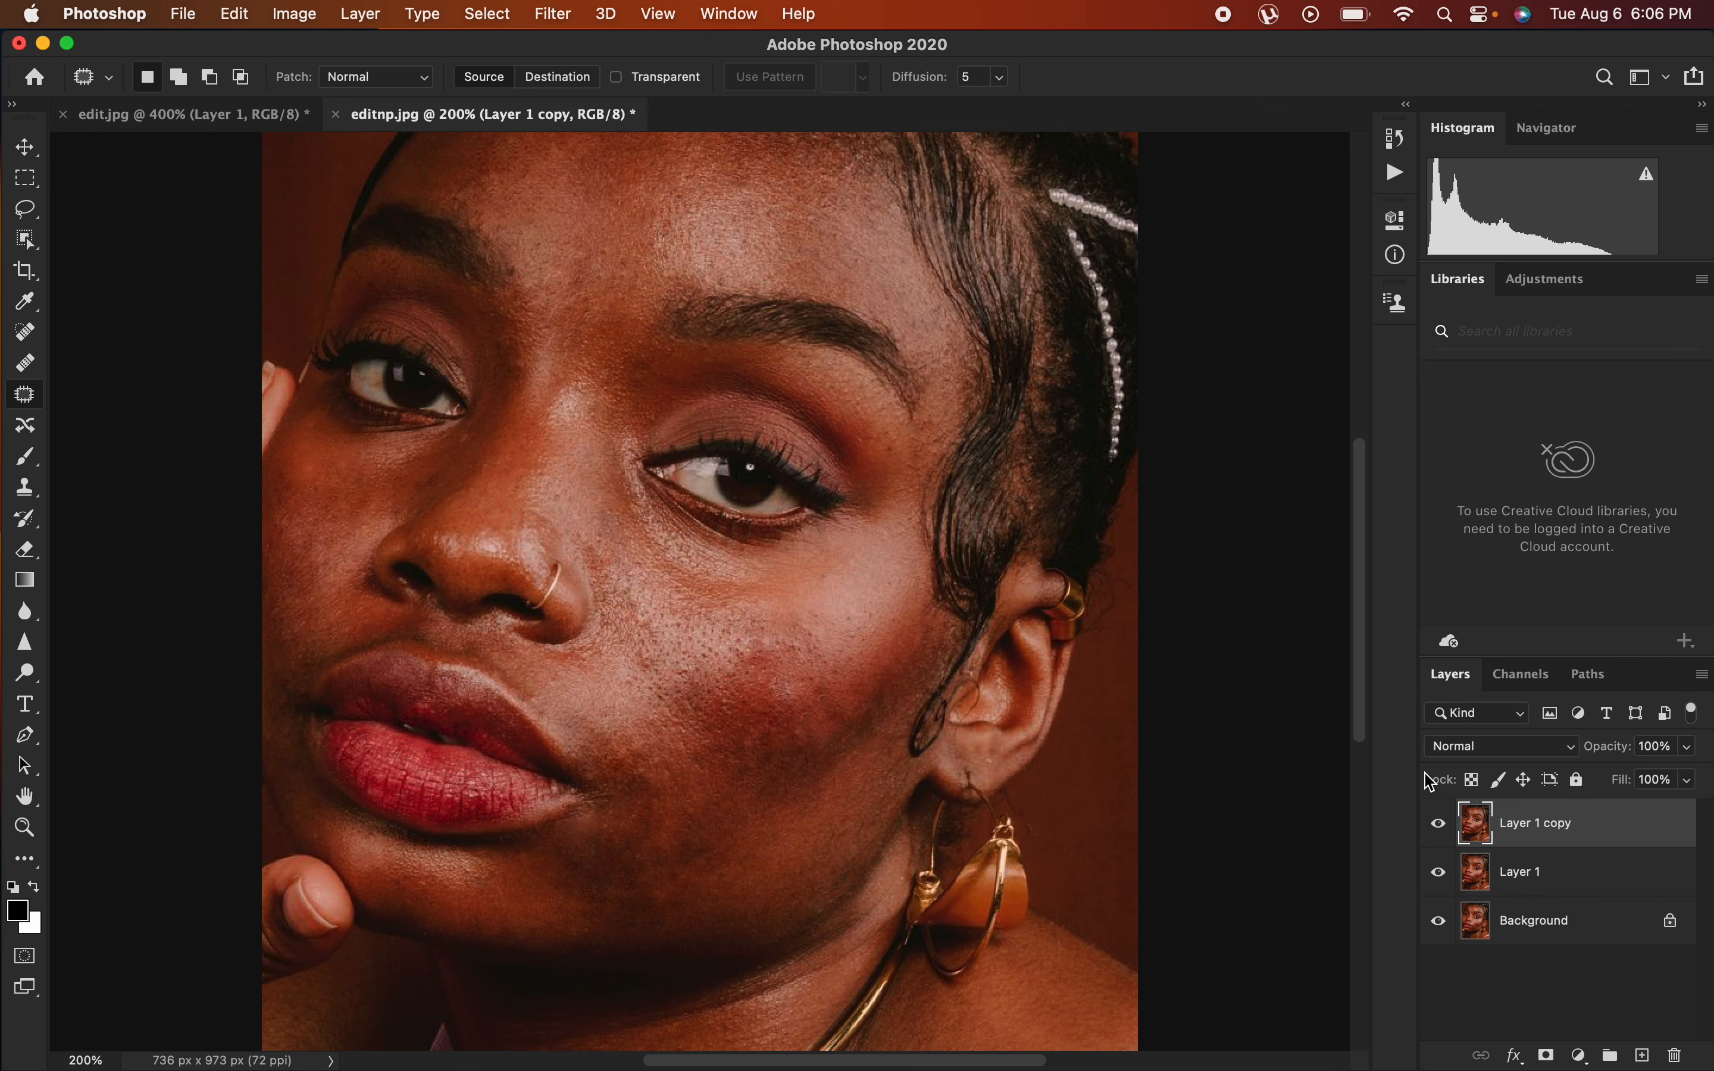
double_click(1528, 881)
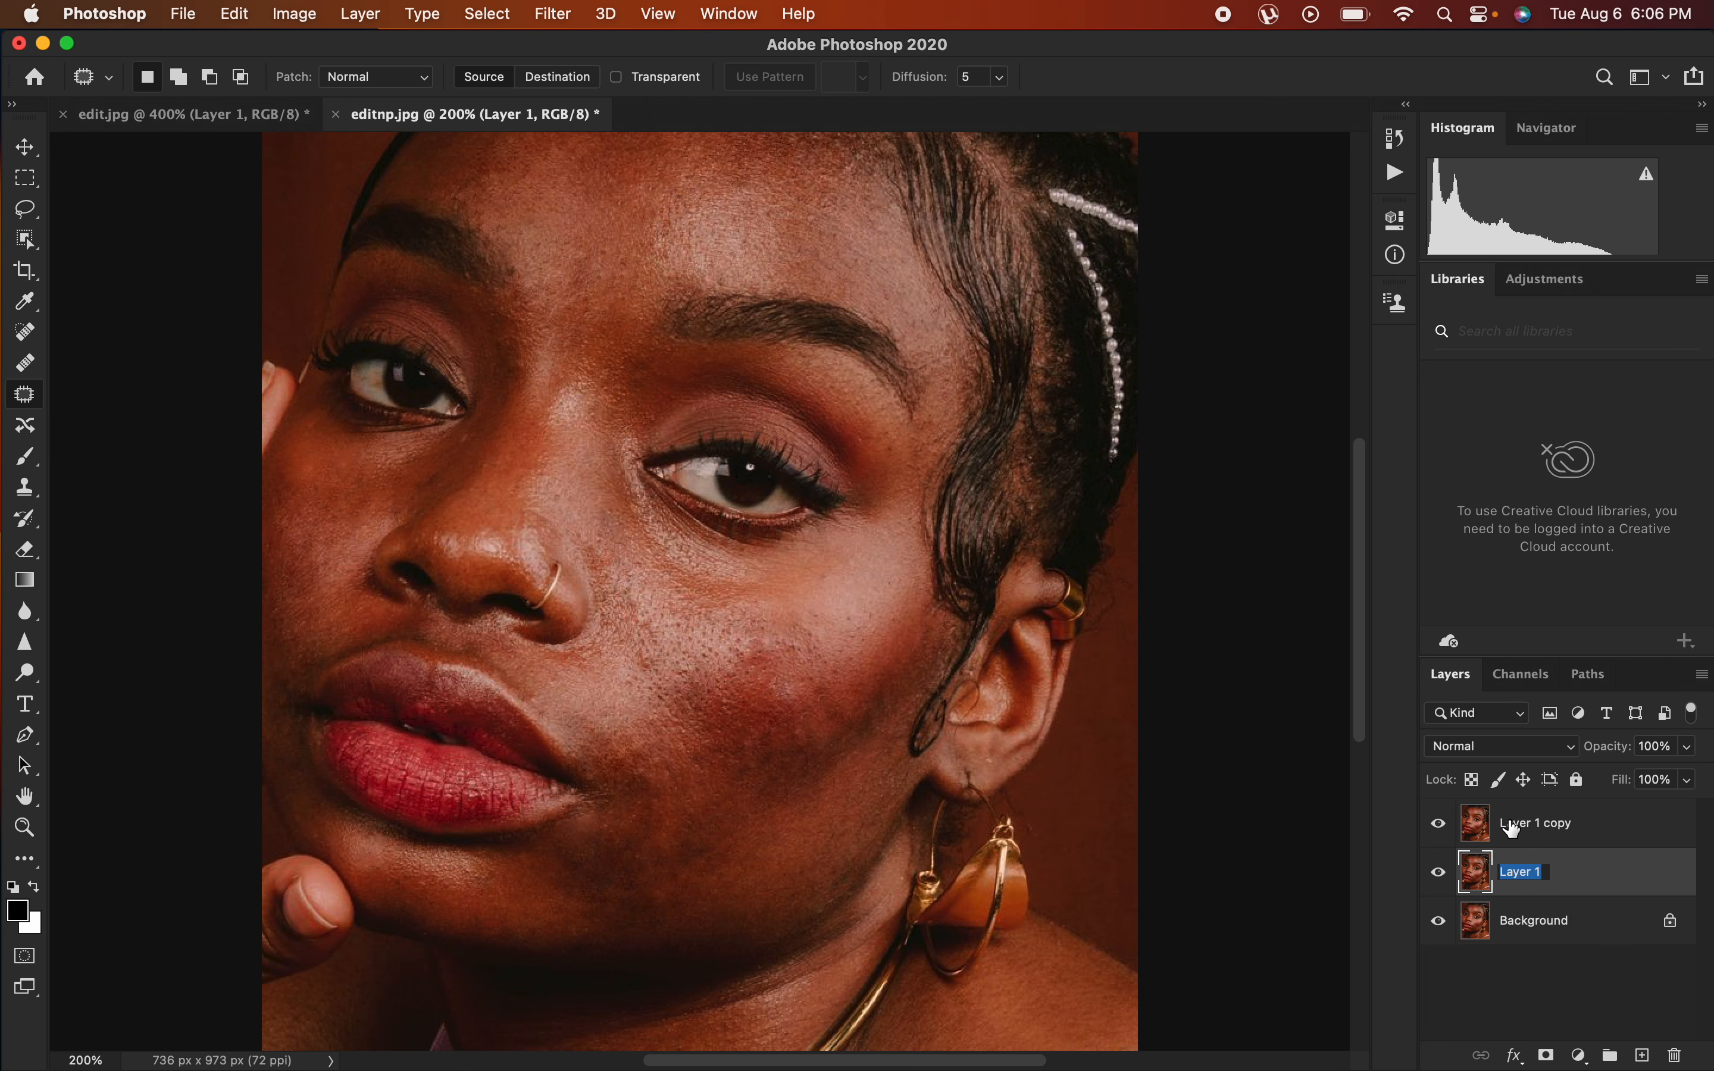
text(color)
key(Return)
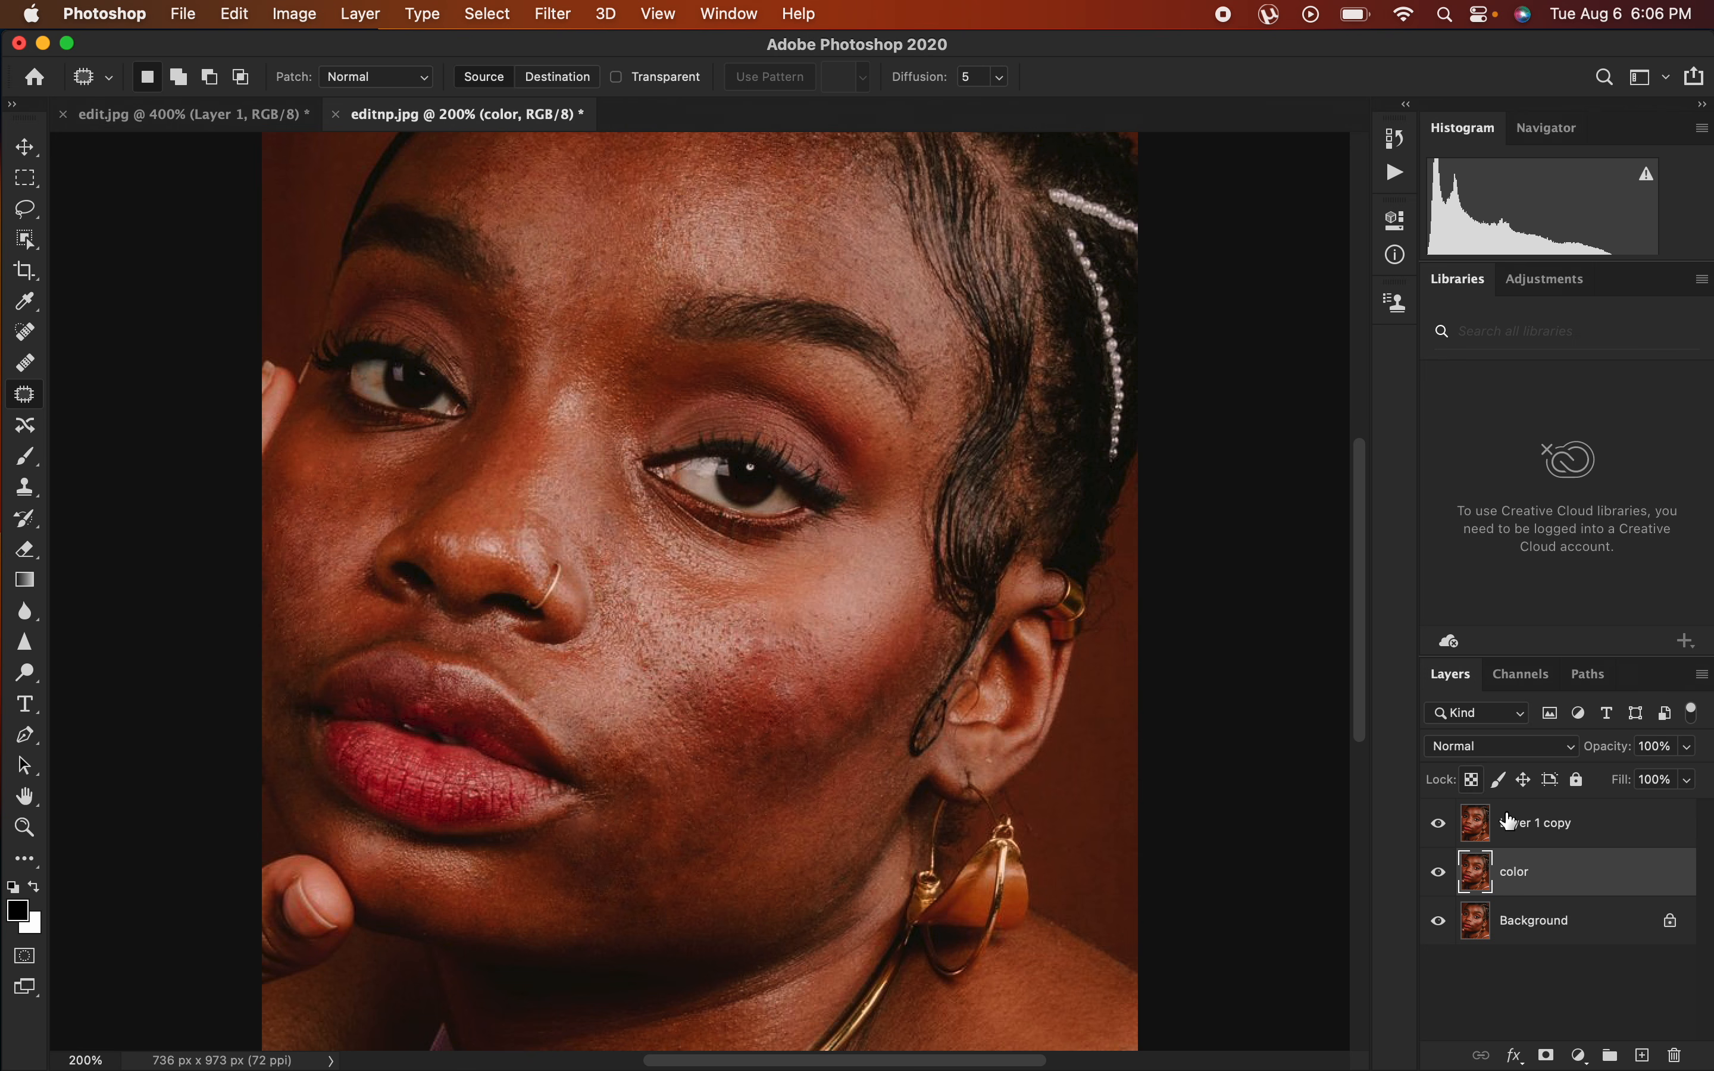
double_click(1530, 826)
text(texture)
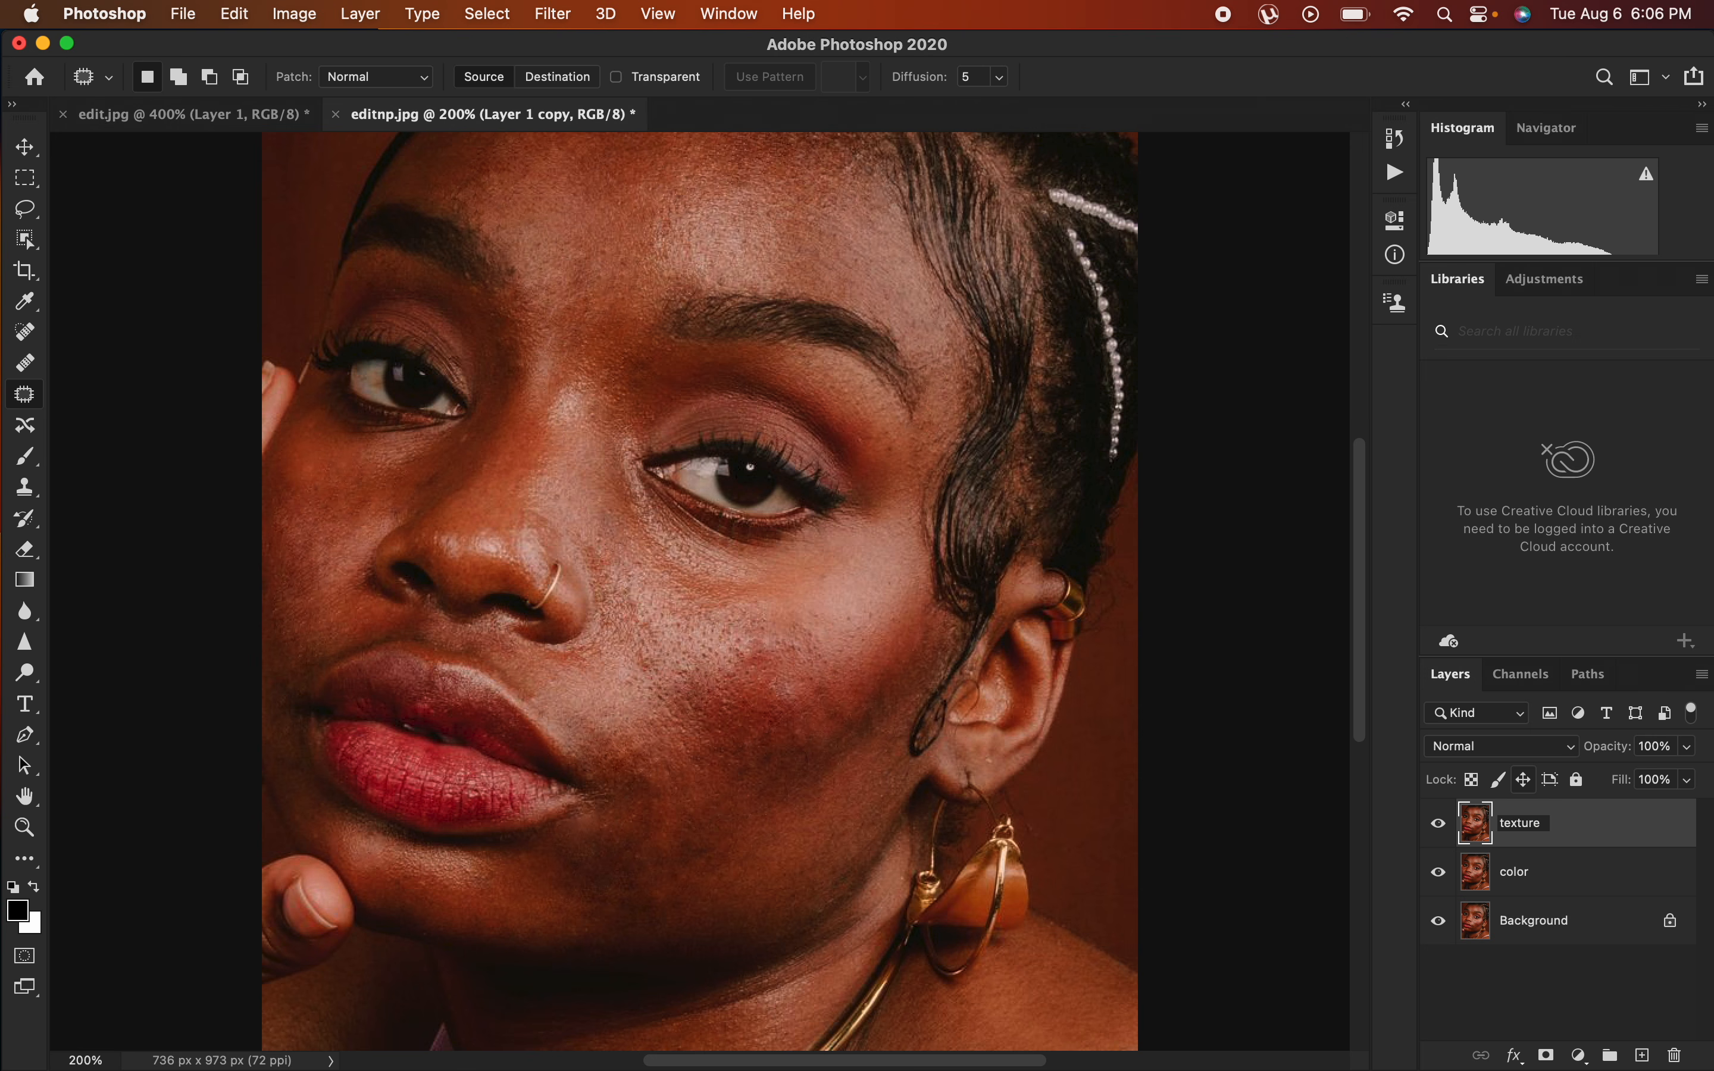
key(Return)
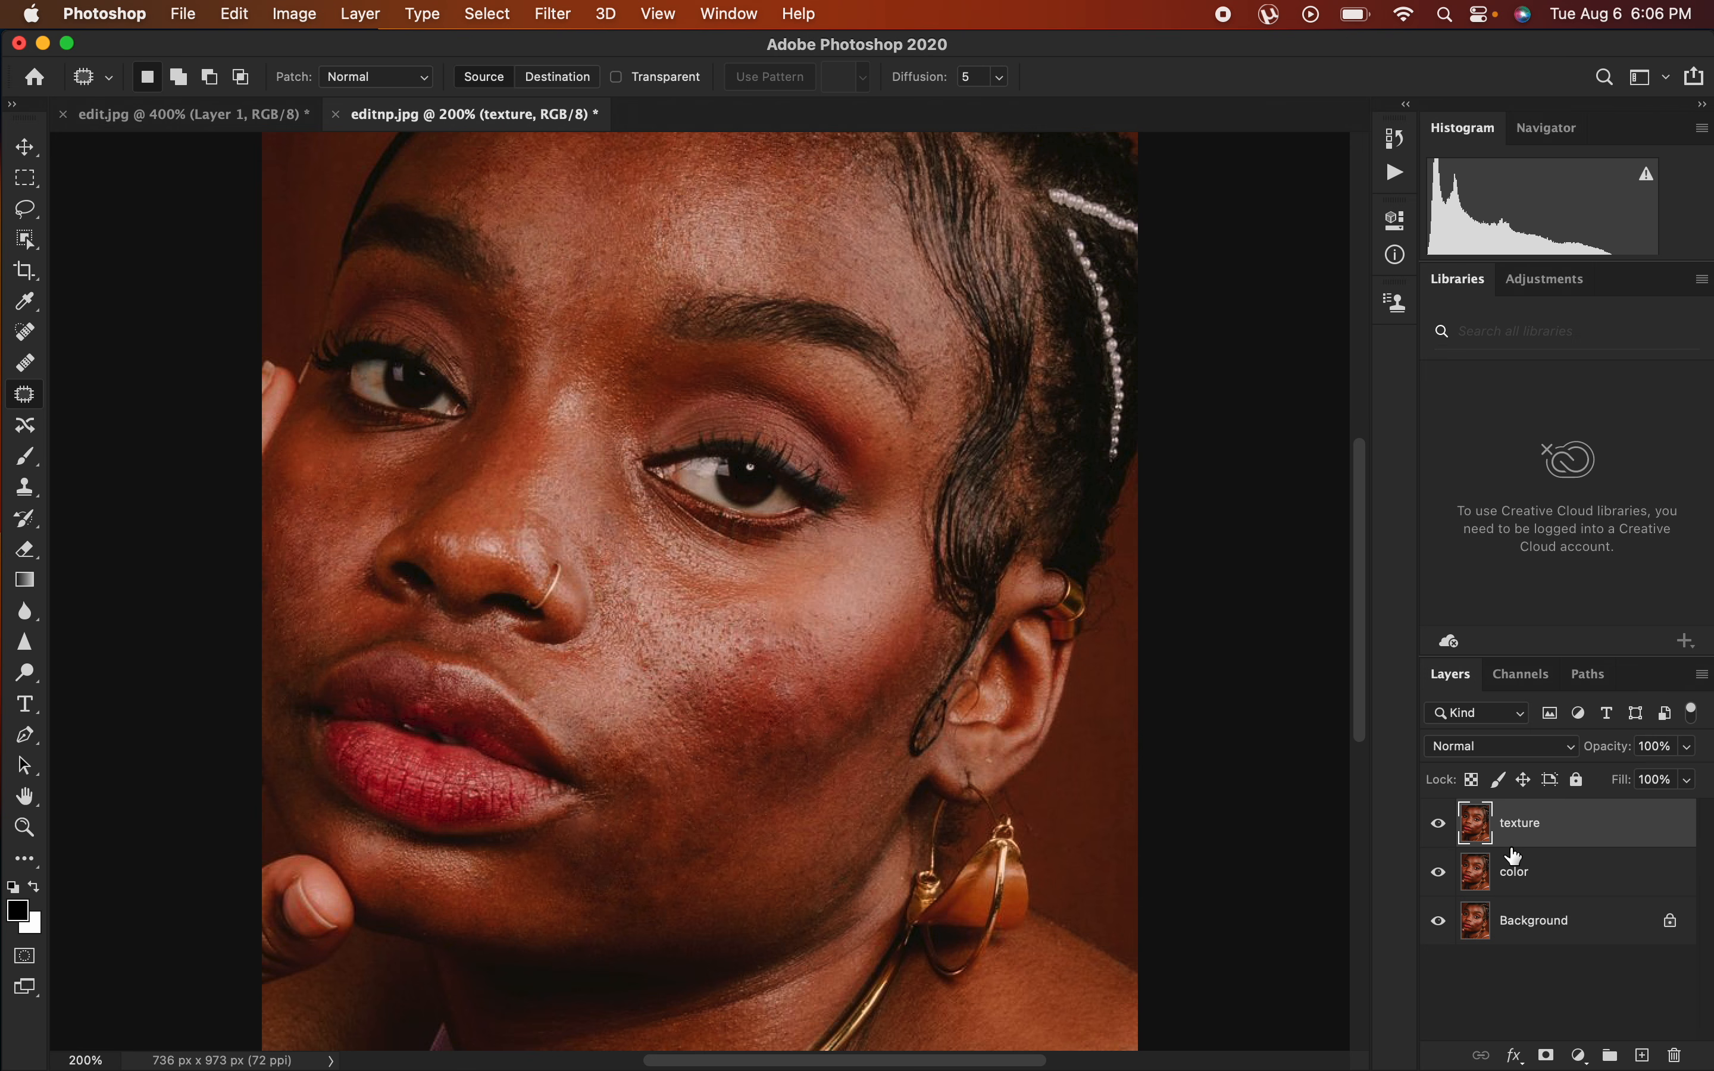
Hide the texture layer and open Gaussian Blur on the color layer, with its preview at 200% on the cheek.
click(1438, 833)
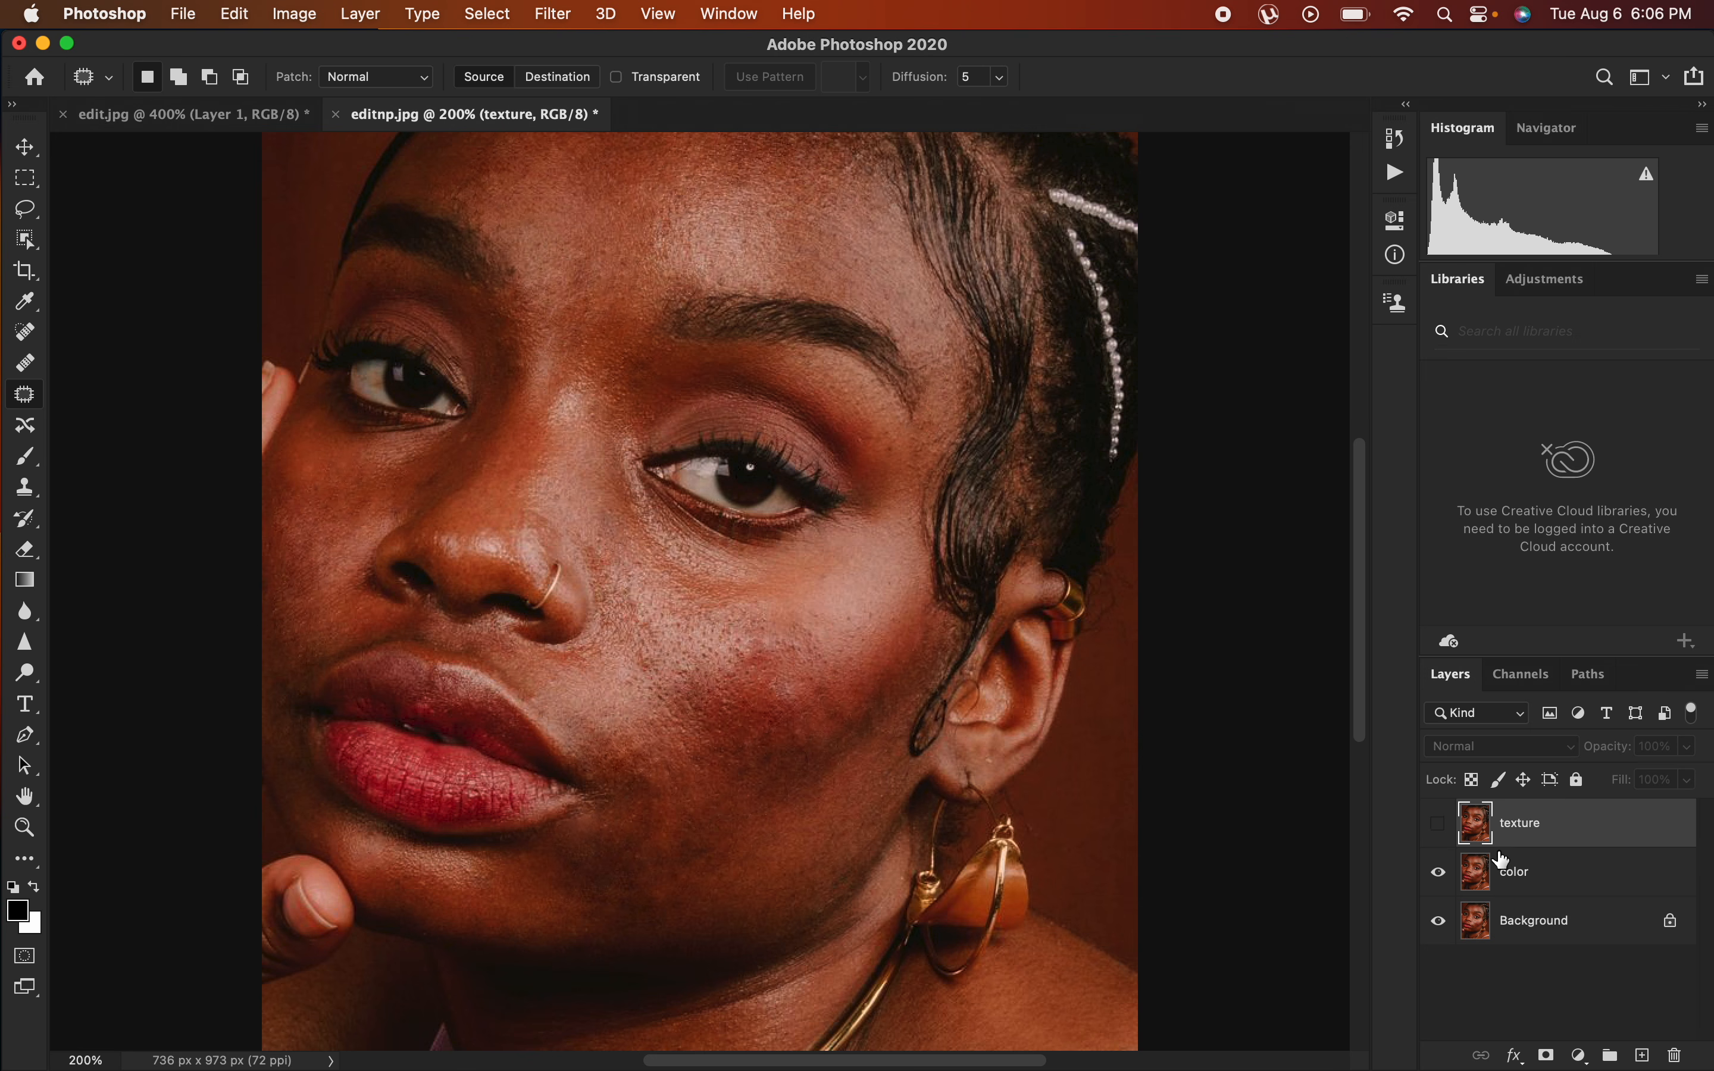
click(1556, 888)
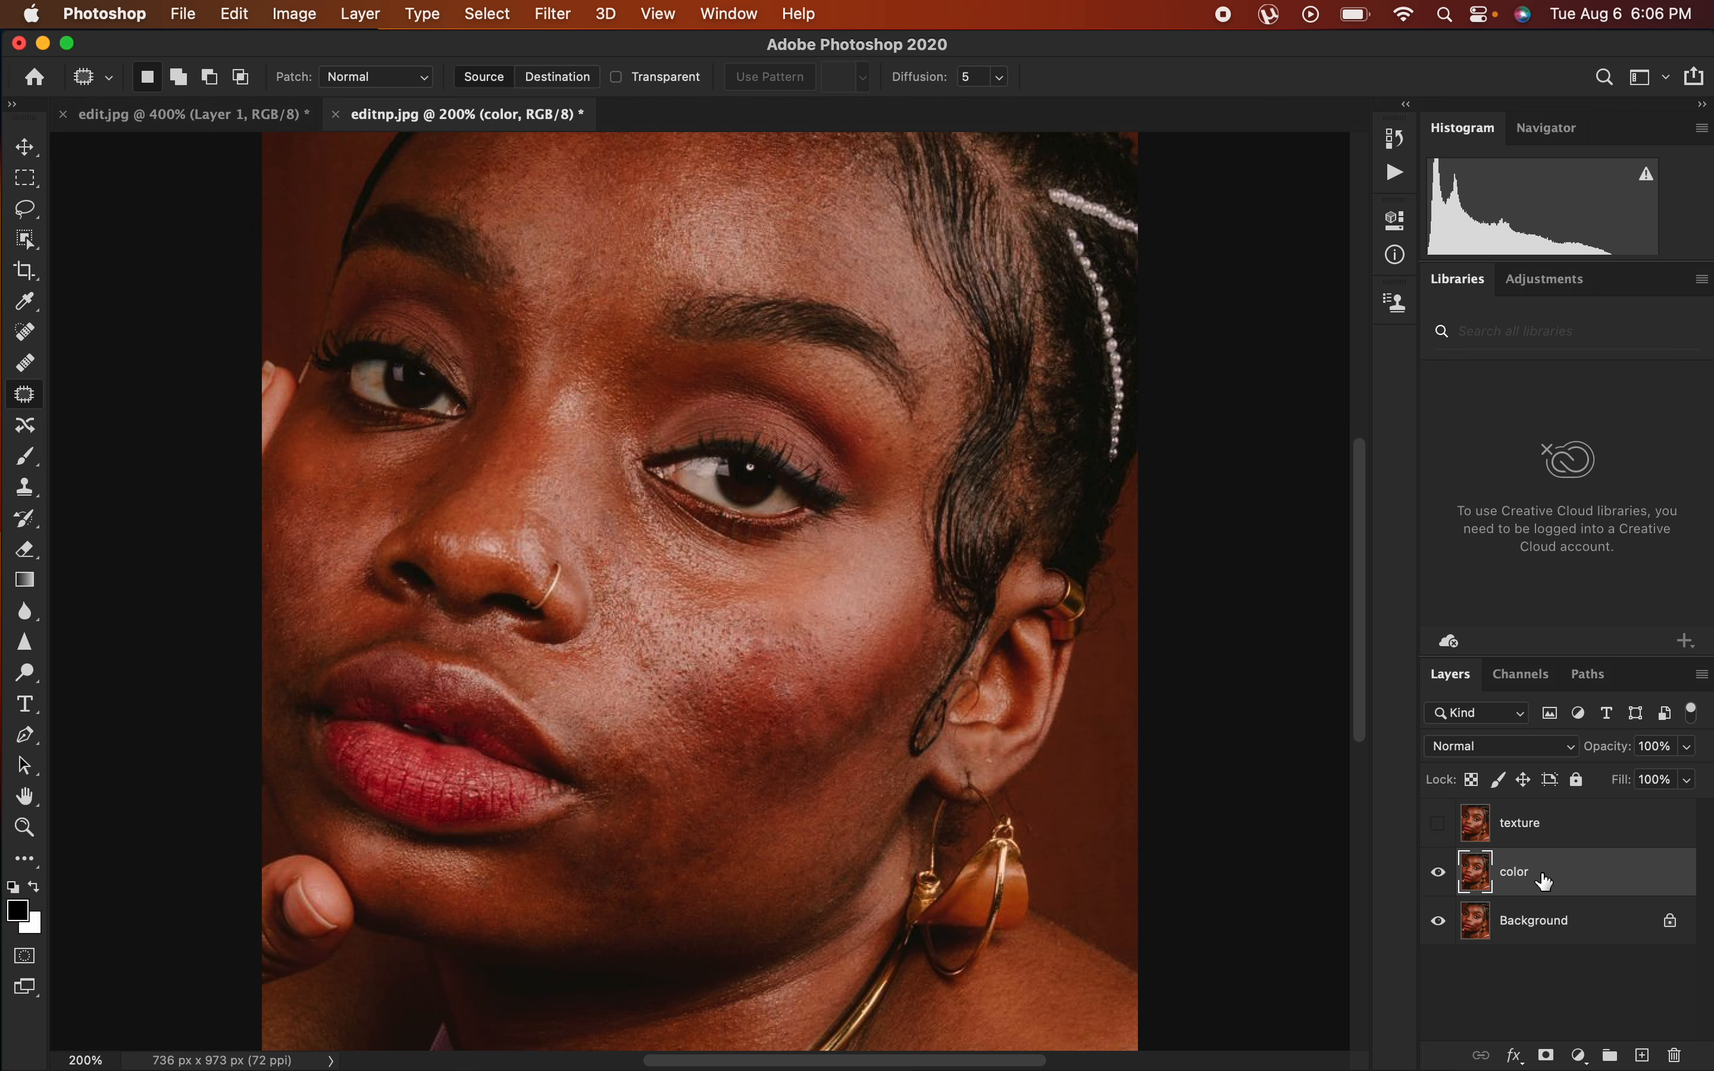
click(556, 14)
mouse_move(579, 289)
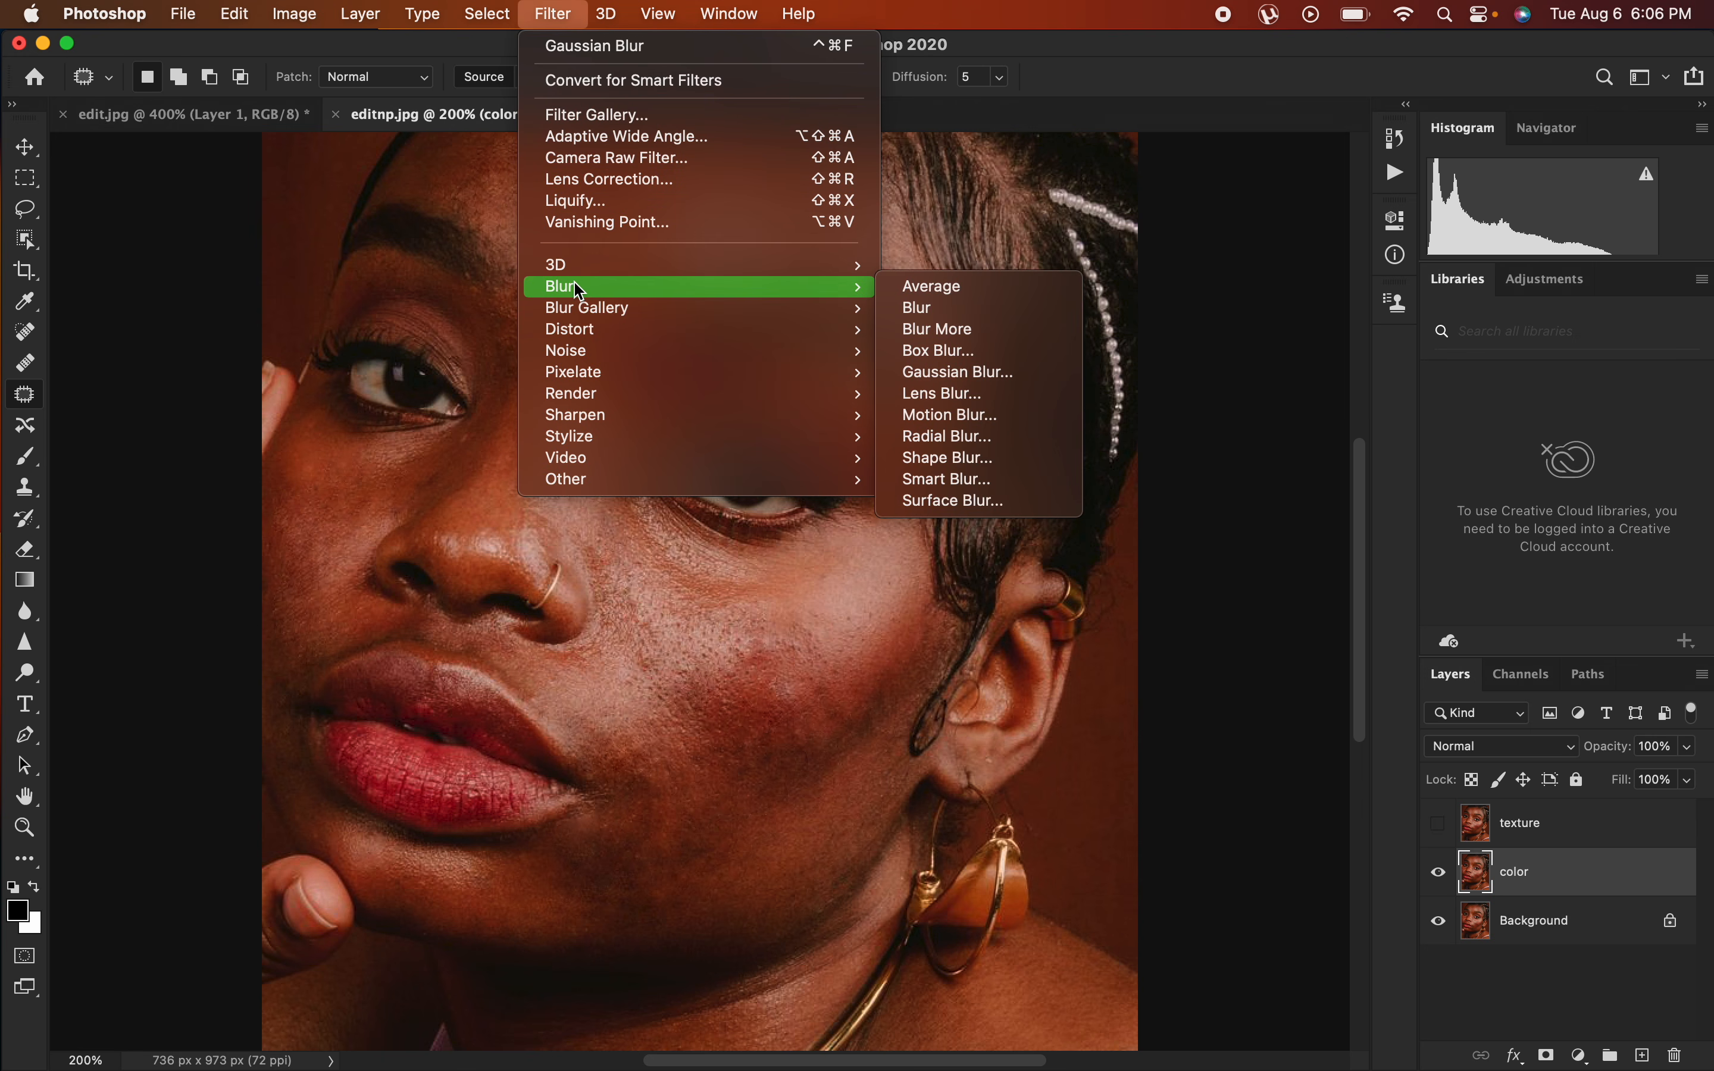
click(998, 372)
drag(737, 613, 584, 607)
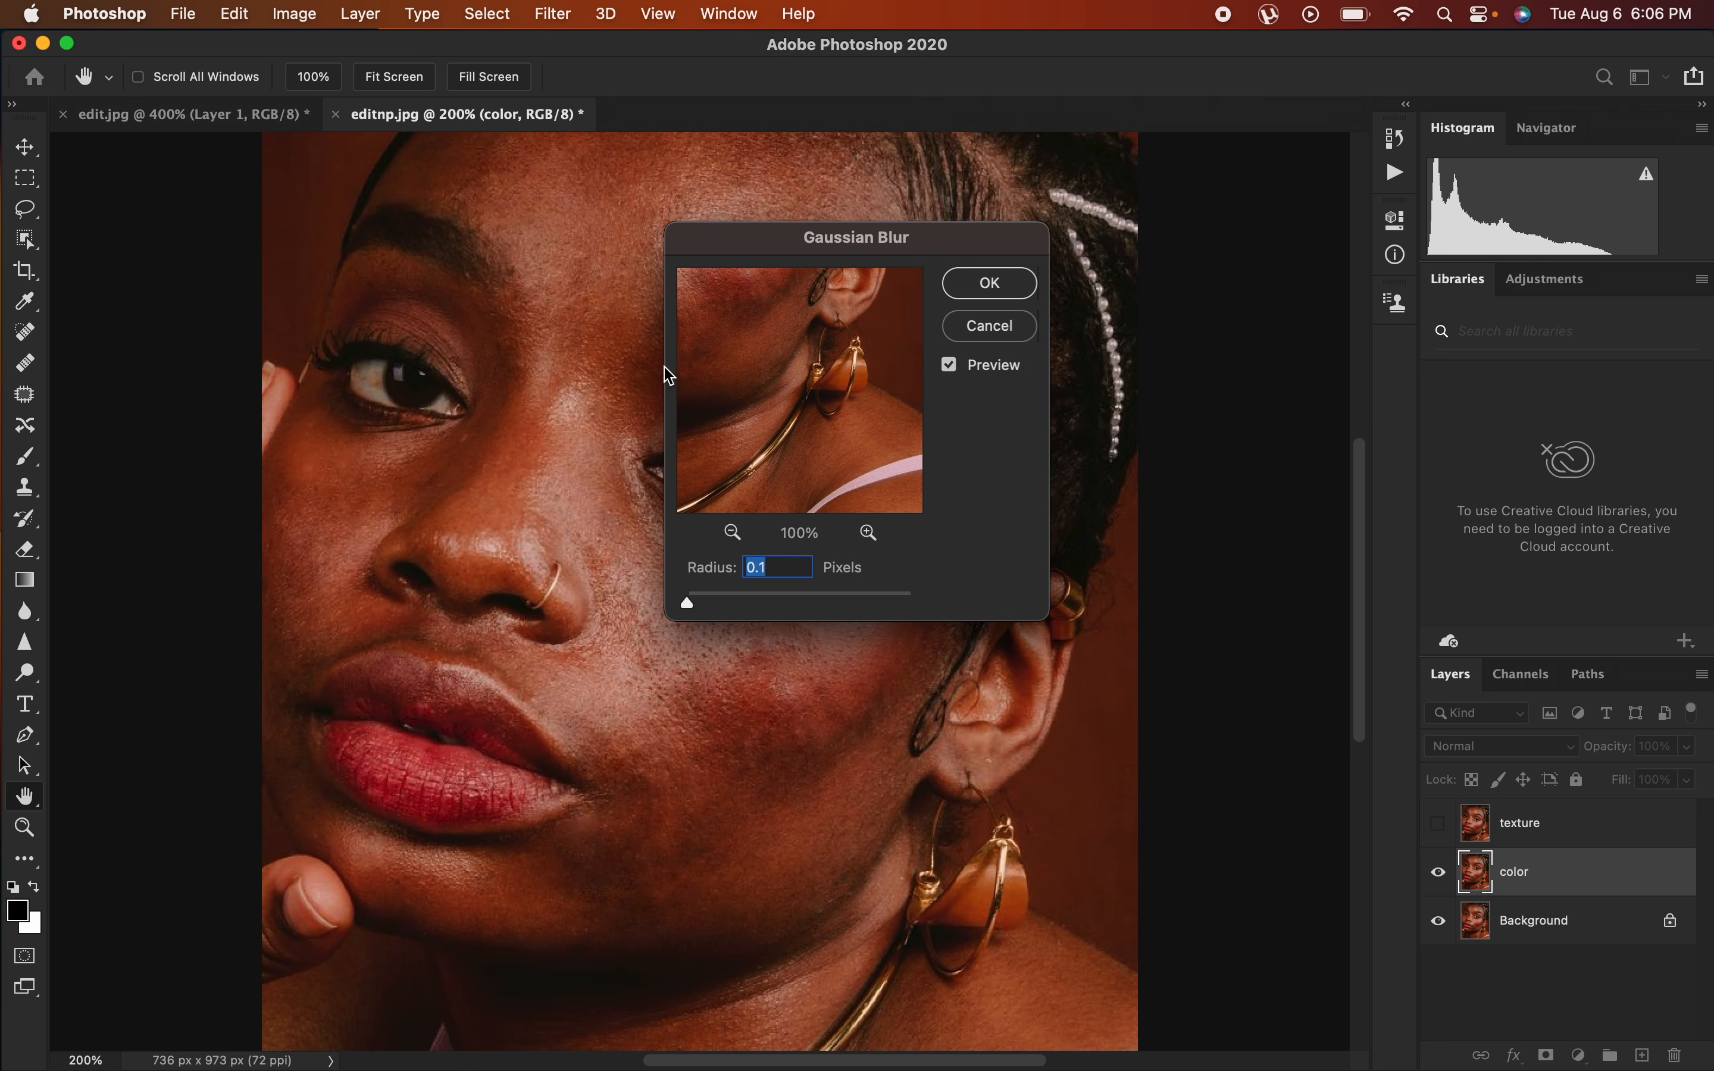
click(702, 671)
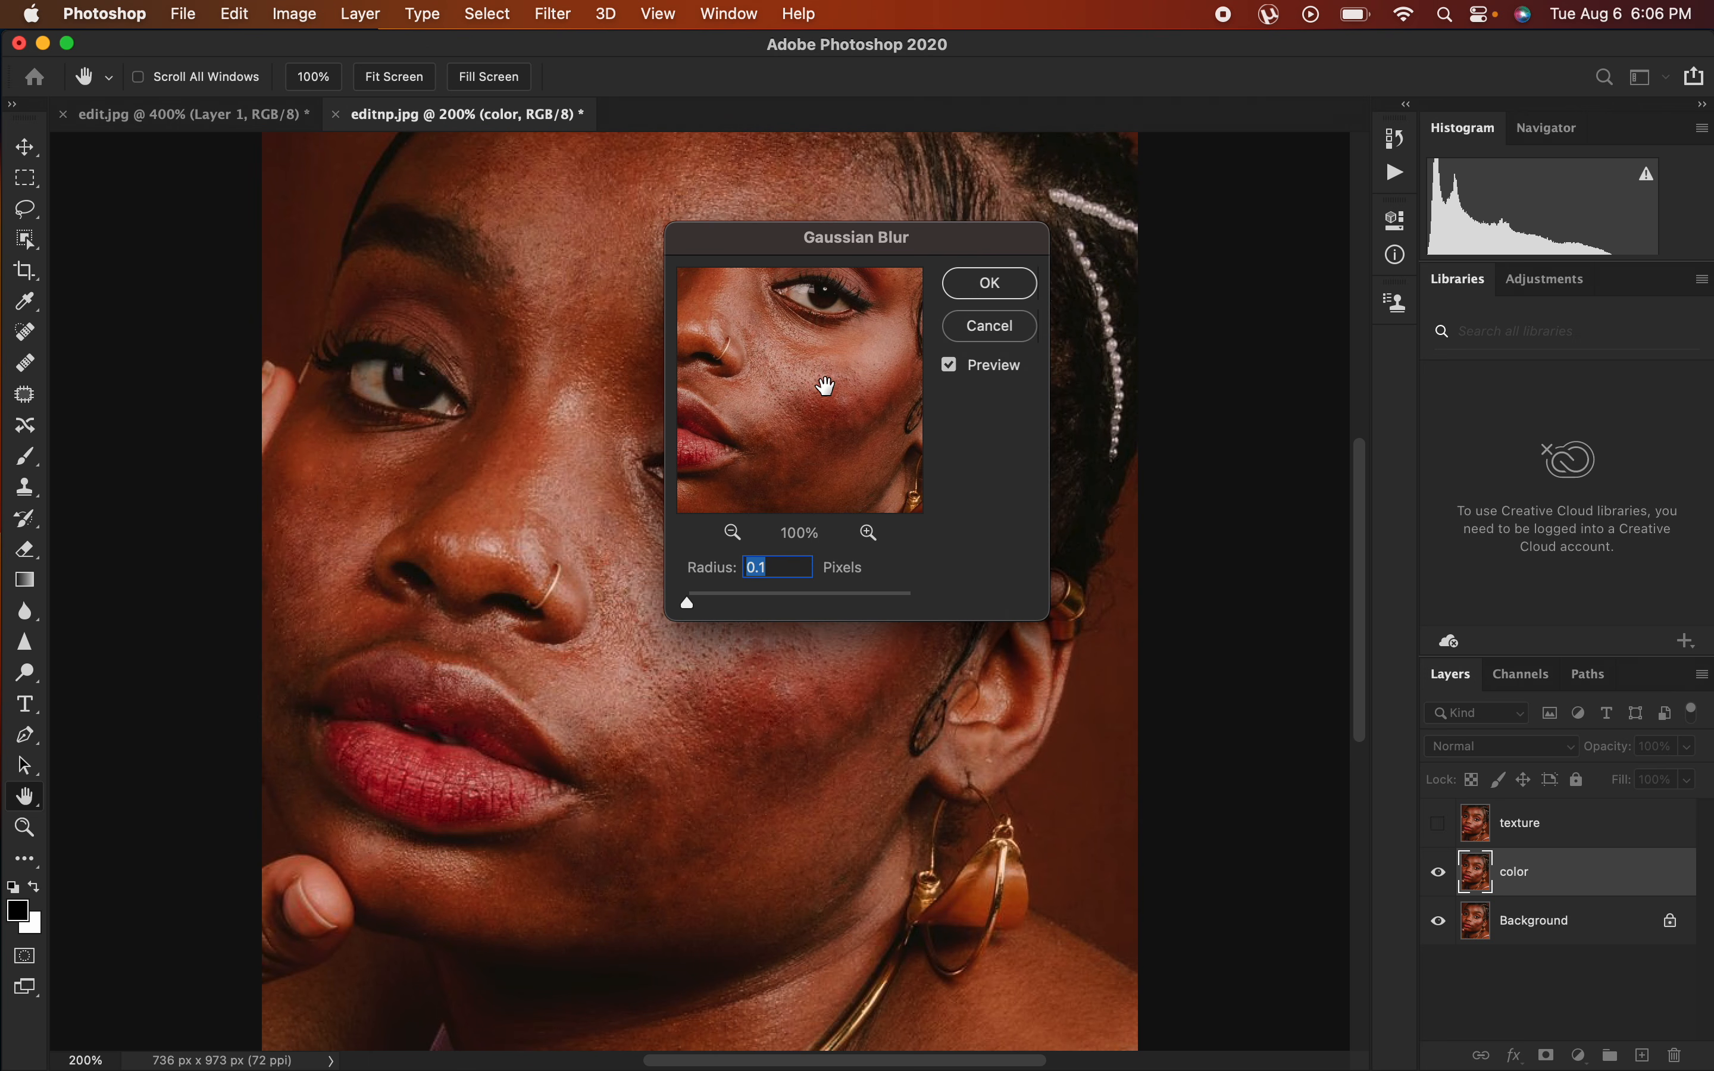
click(872, 536)
drag(860, 442, 867, 523)
drag(826, 382, 809, 289)
drag(815, 422, 830, 352)
mouse_move(830, 444)
mouse_down()
mouse_move(828, 505)
mouse_move(843, 455)
mouse_up()
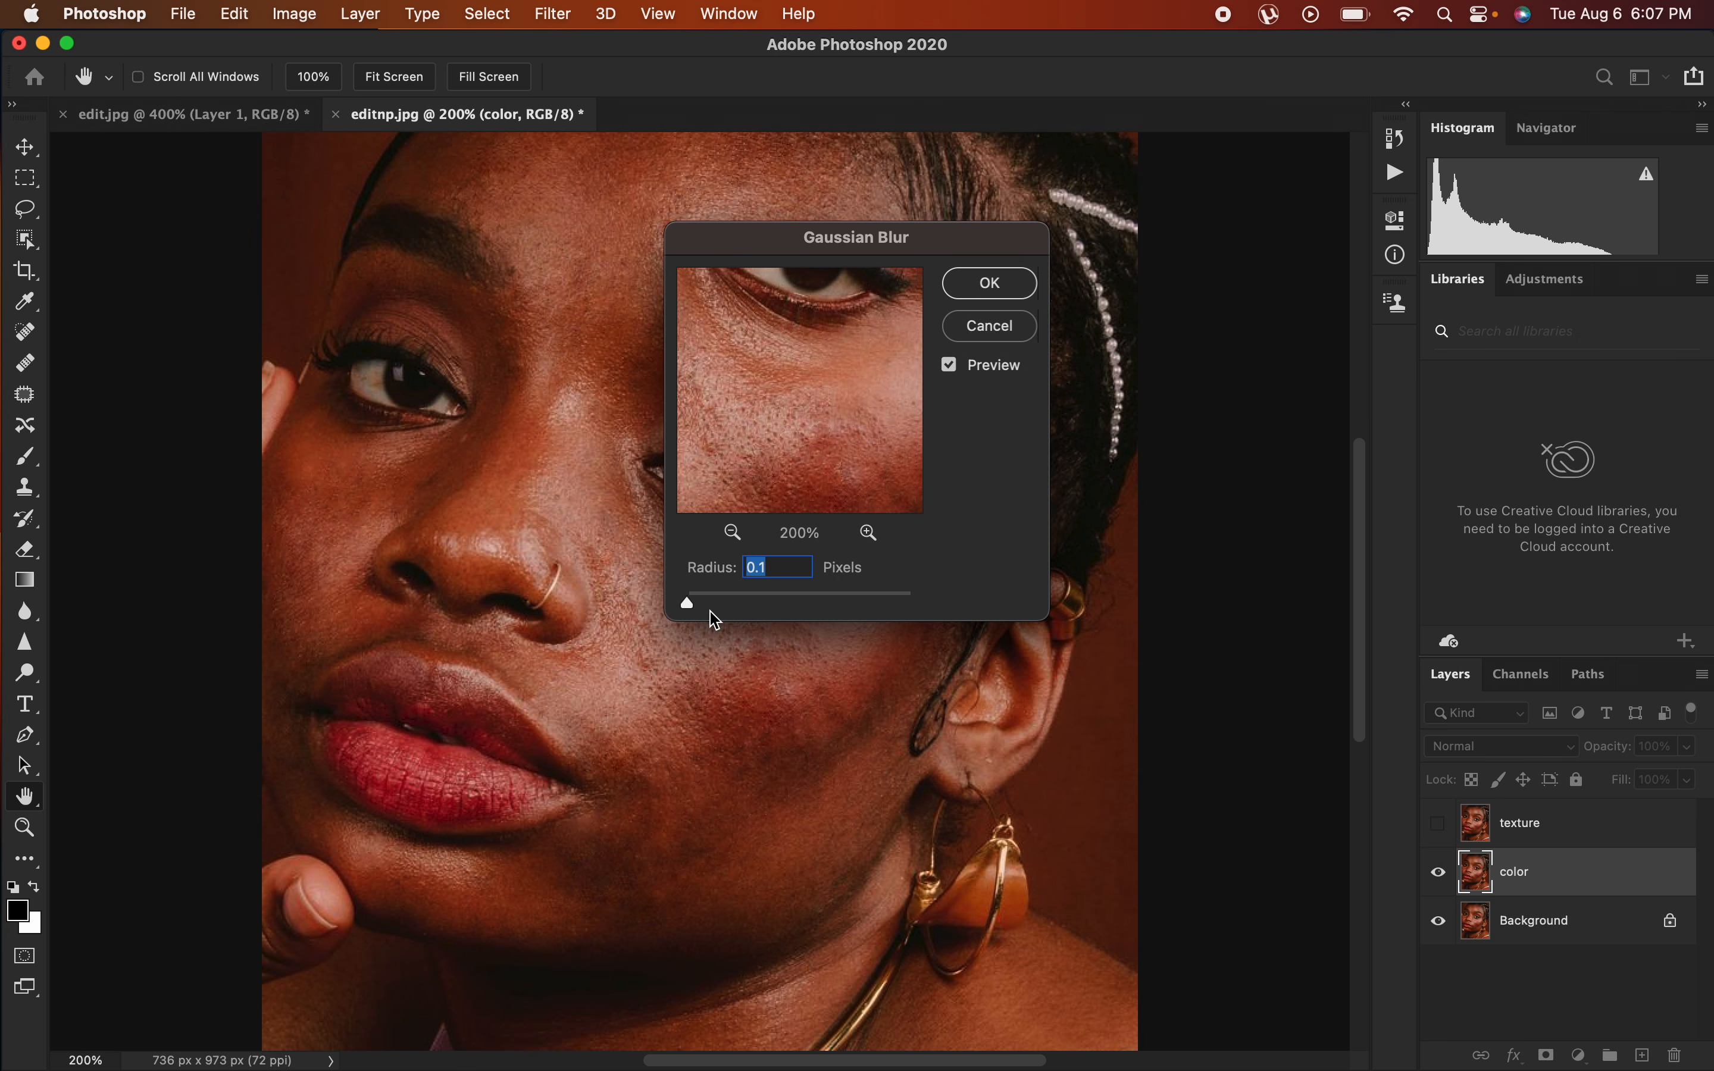
Apply the Gaussian Blur to the color layer with a radius of 3.5 pixels, checking the cheek in the preview.
drag(689, 606, 719, 603)
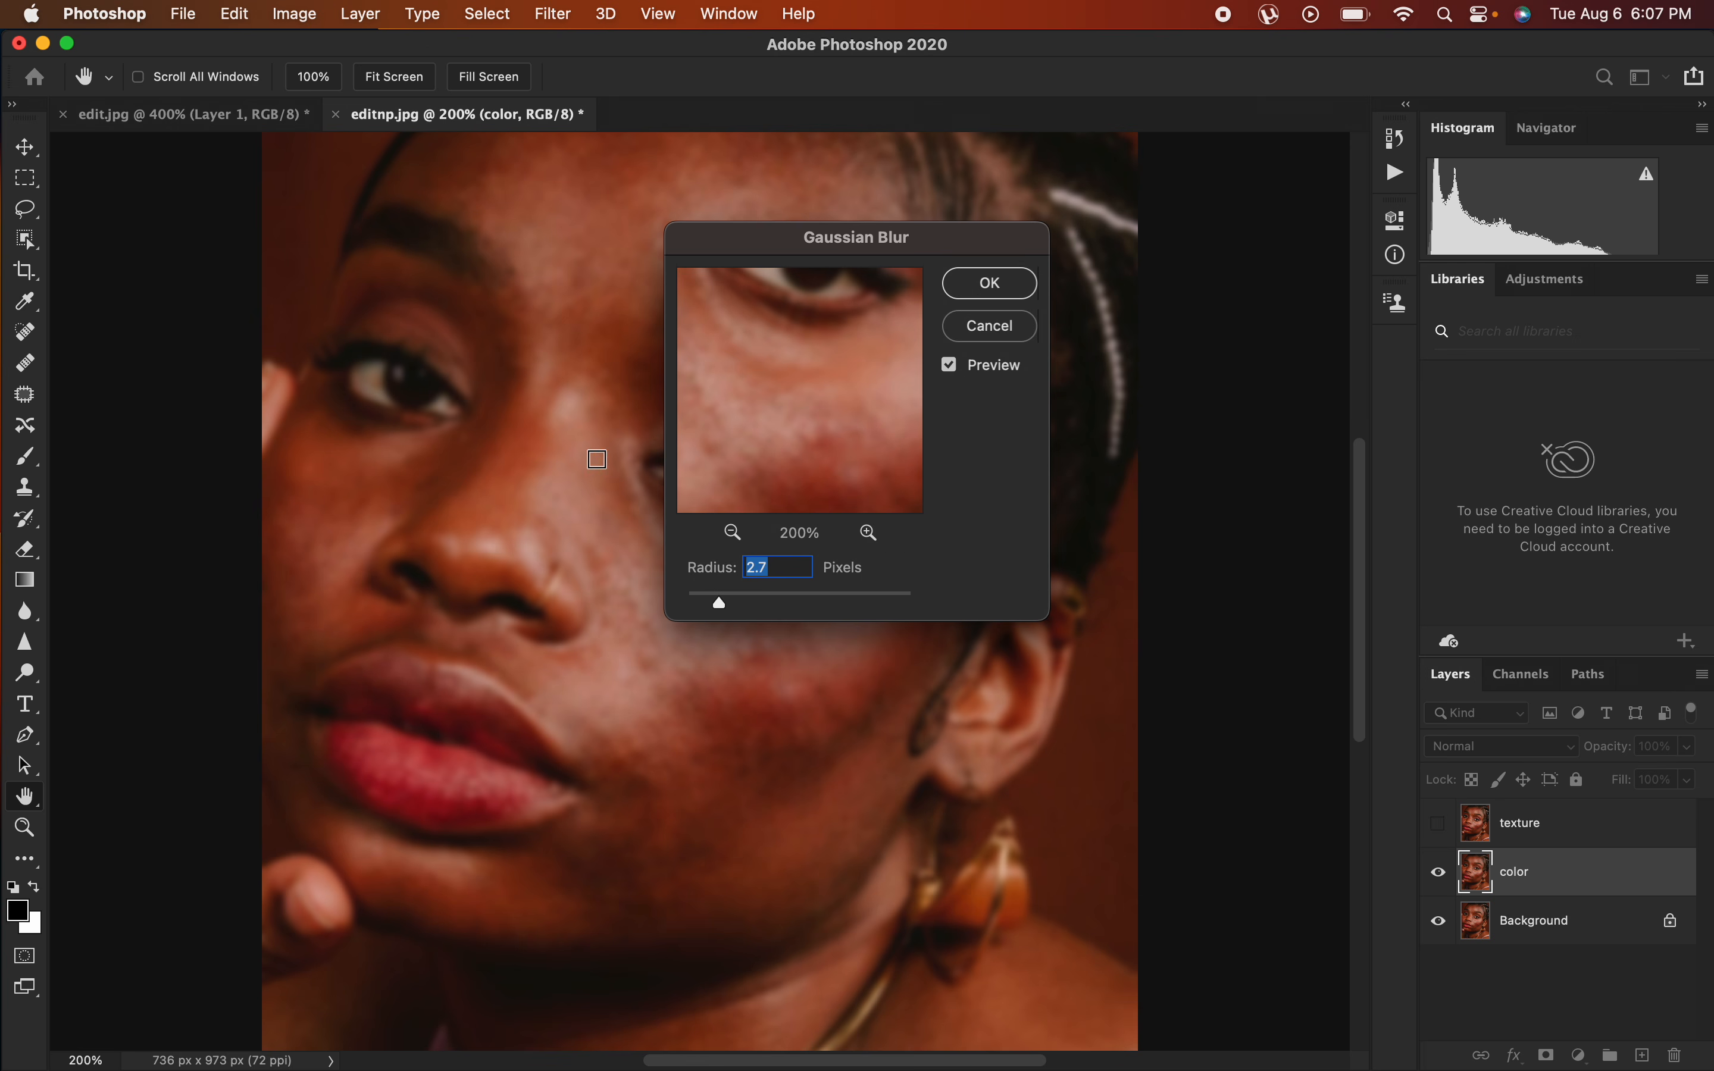
drag(719, 604, 679, 603)
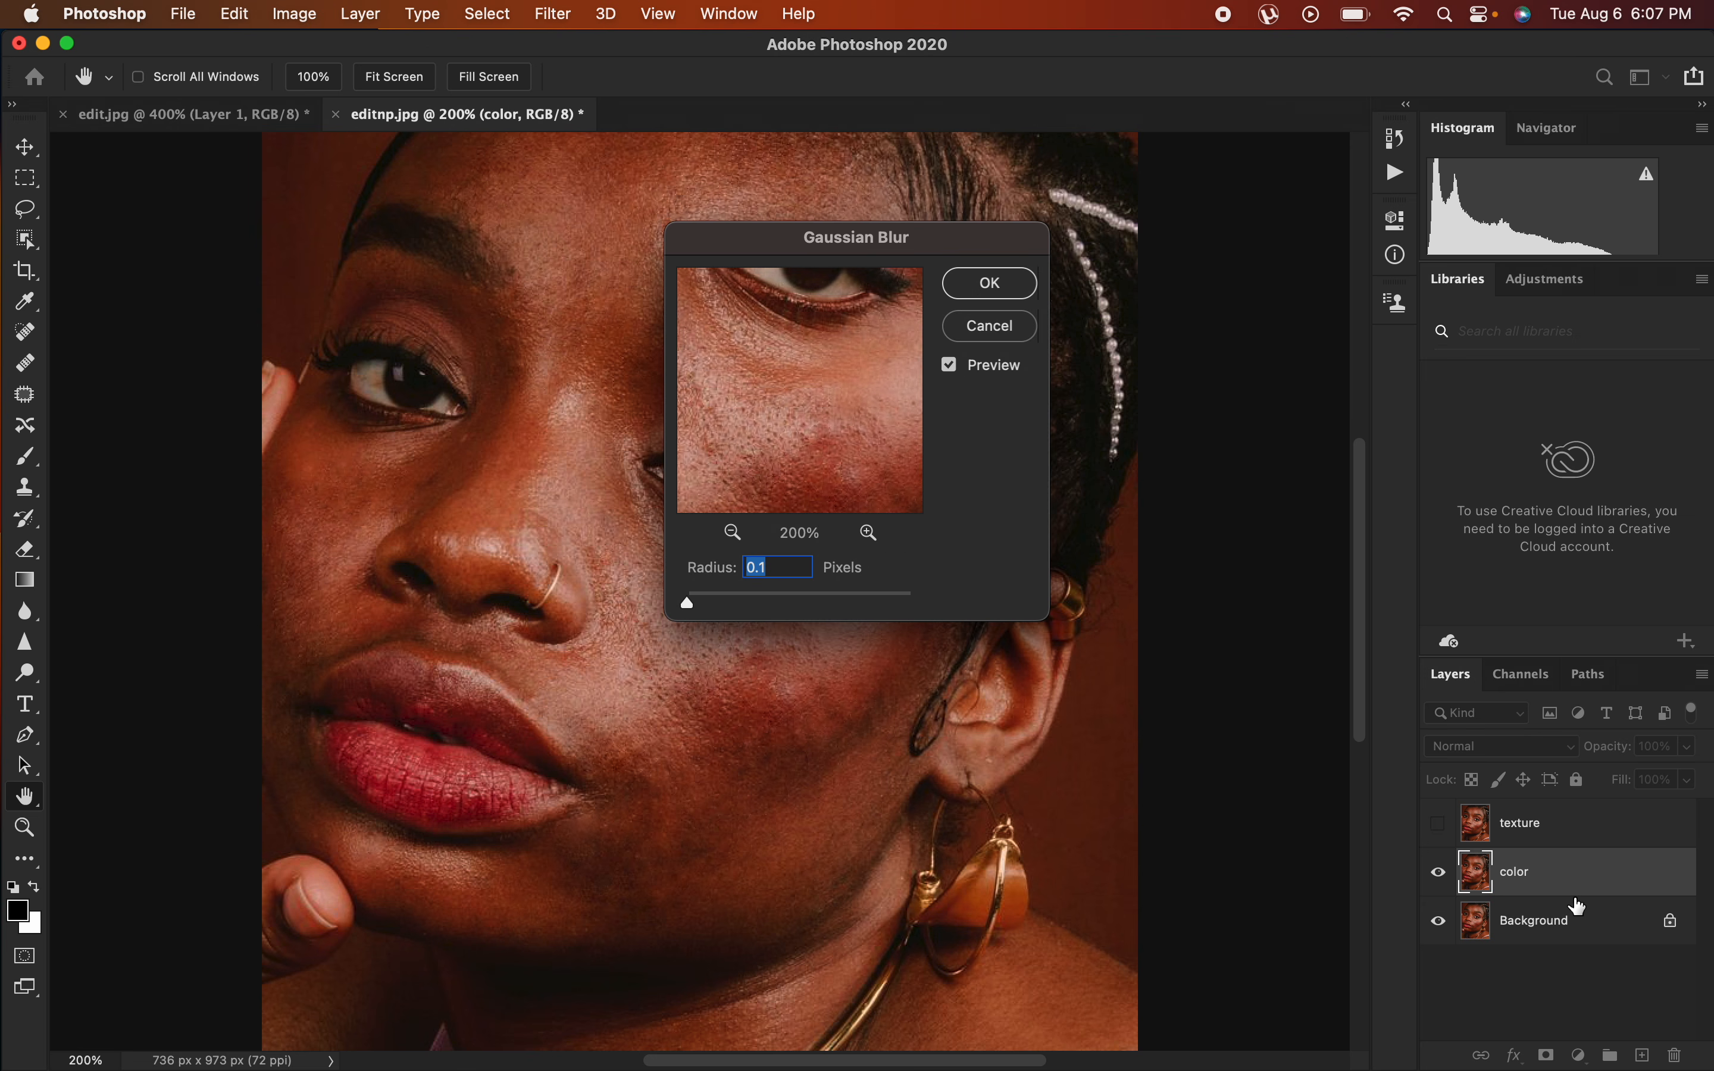
drag(691, 604, 733, 607)
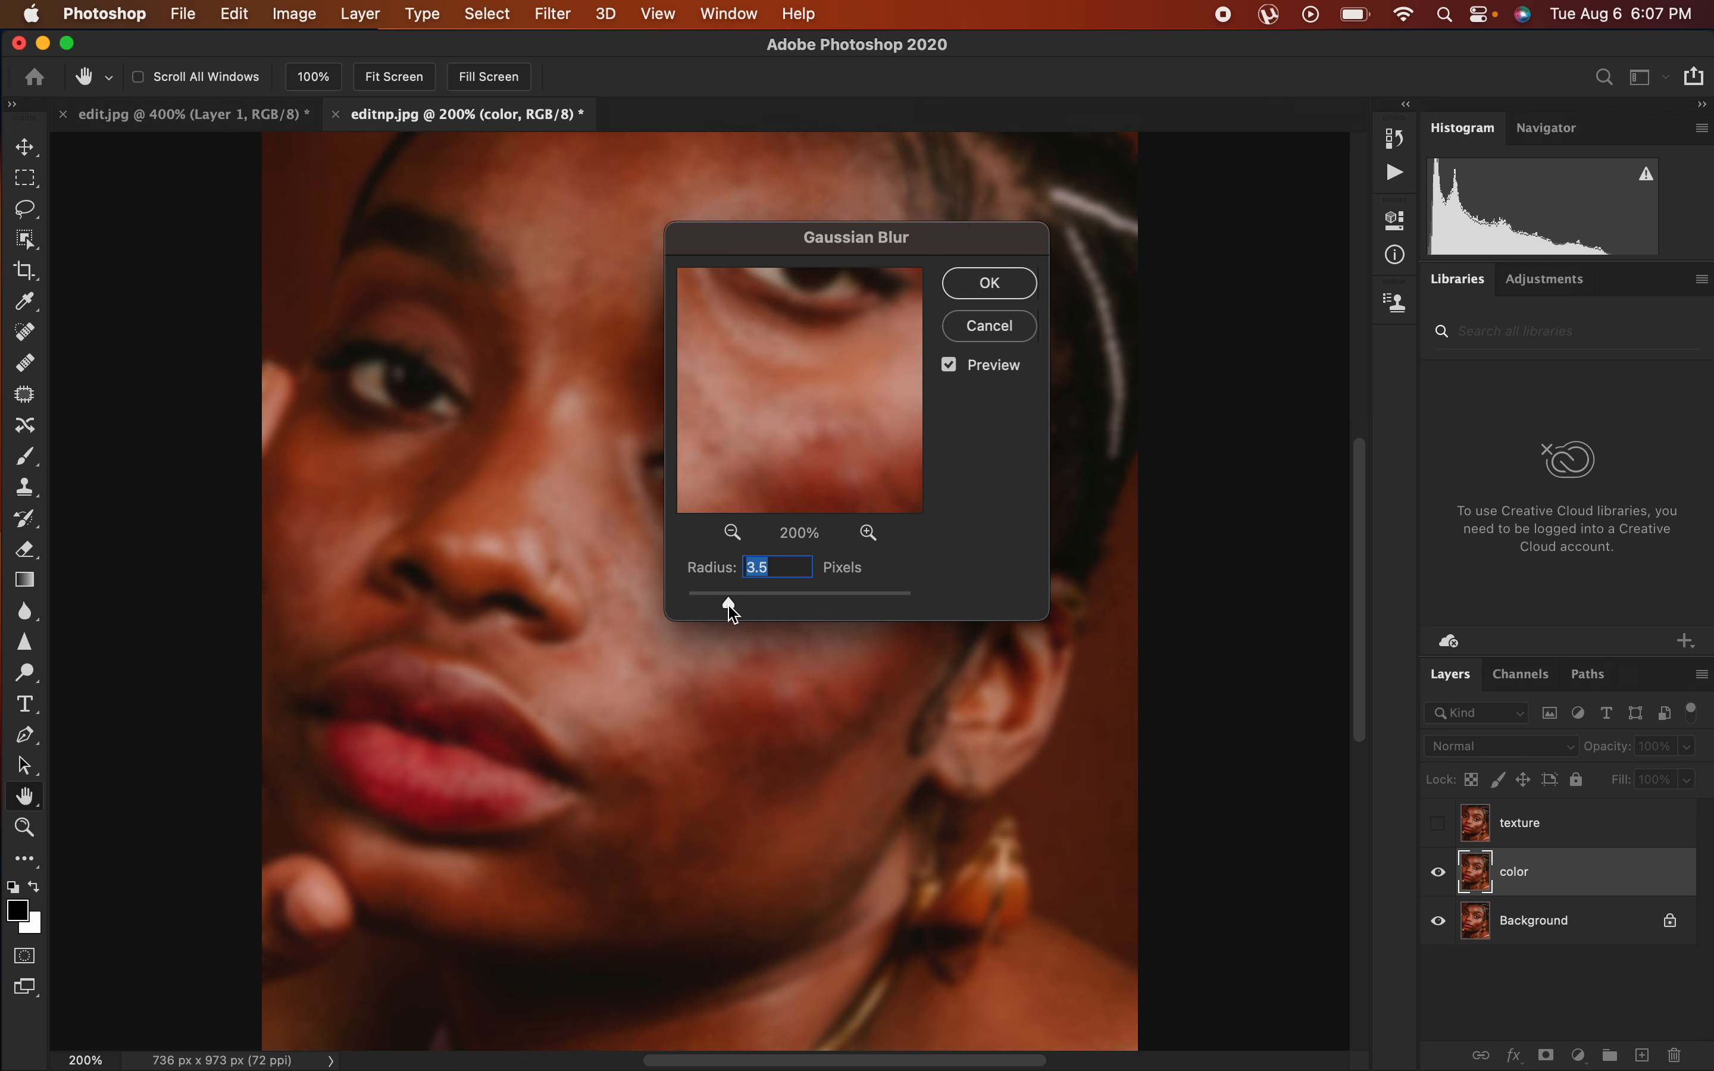
drag(847, 469, 839, 397)
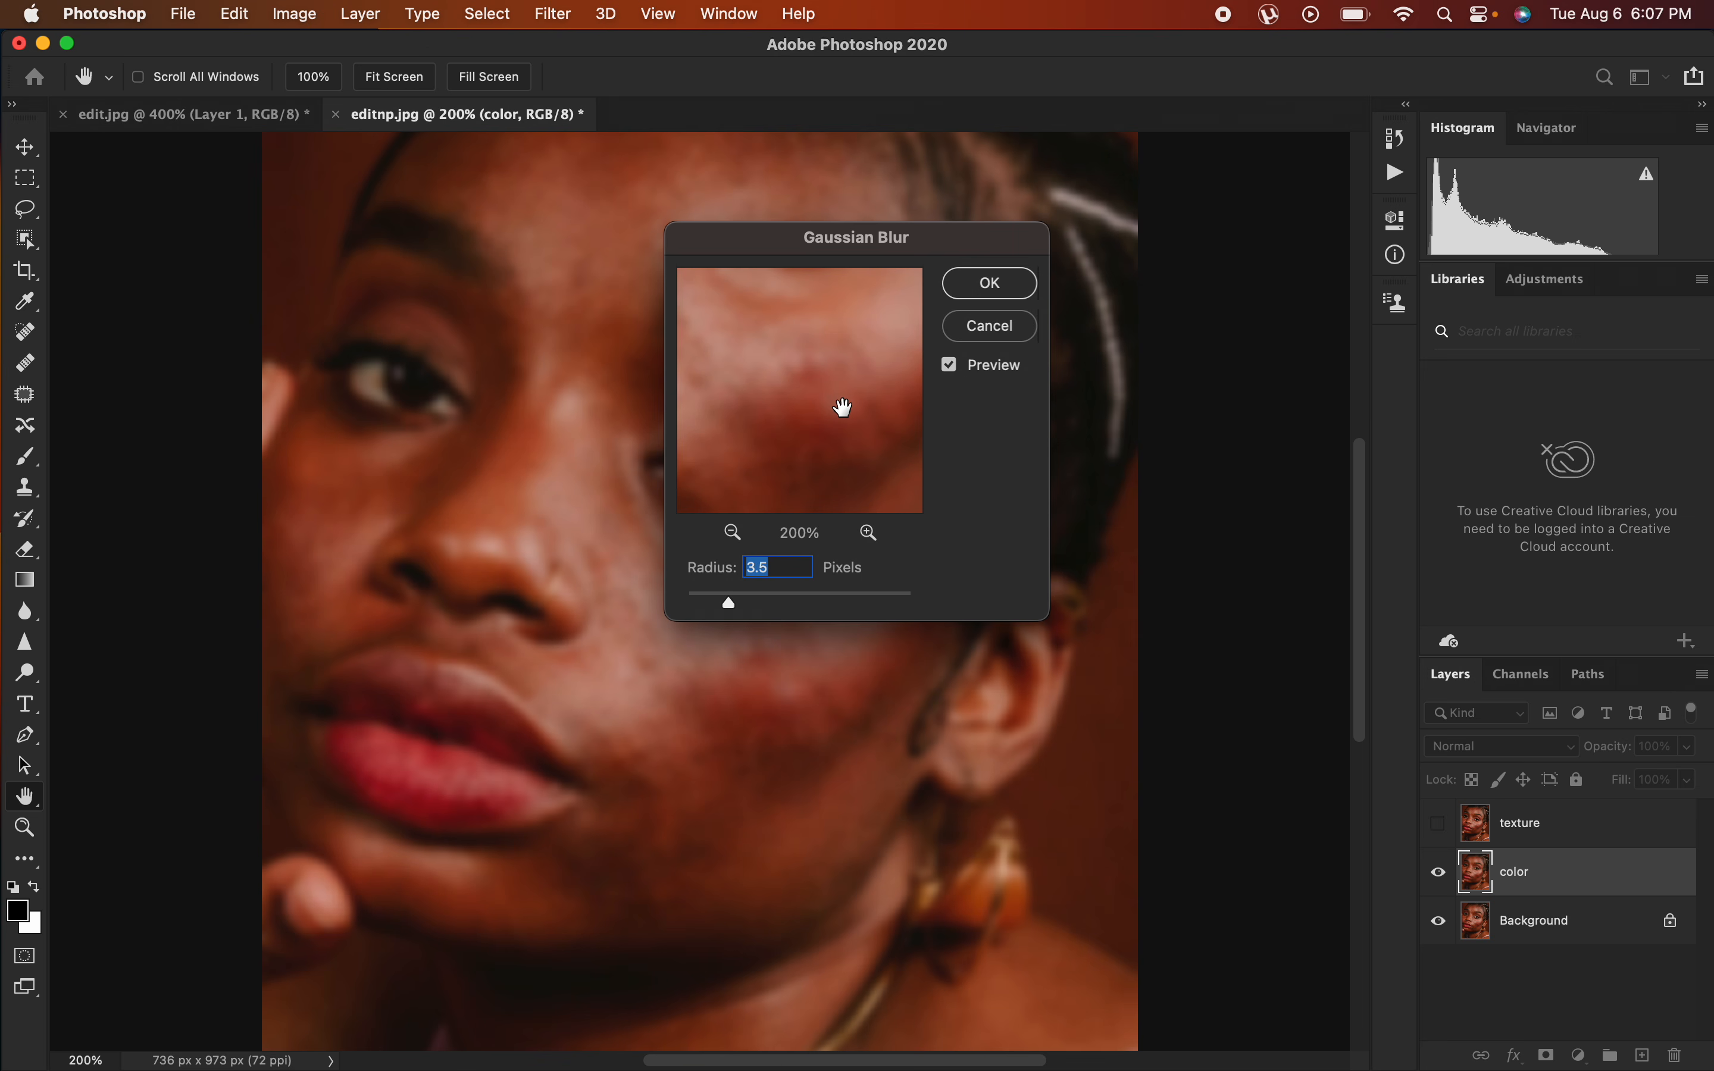
mouse_move(835, 423)
mouse_down()
mouse_move(815, 402)
mouse_move(827, 391)
mouse_up()
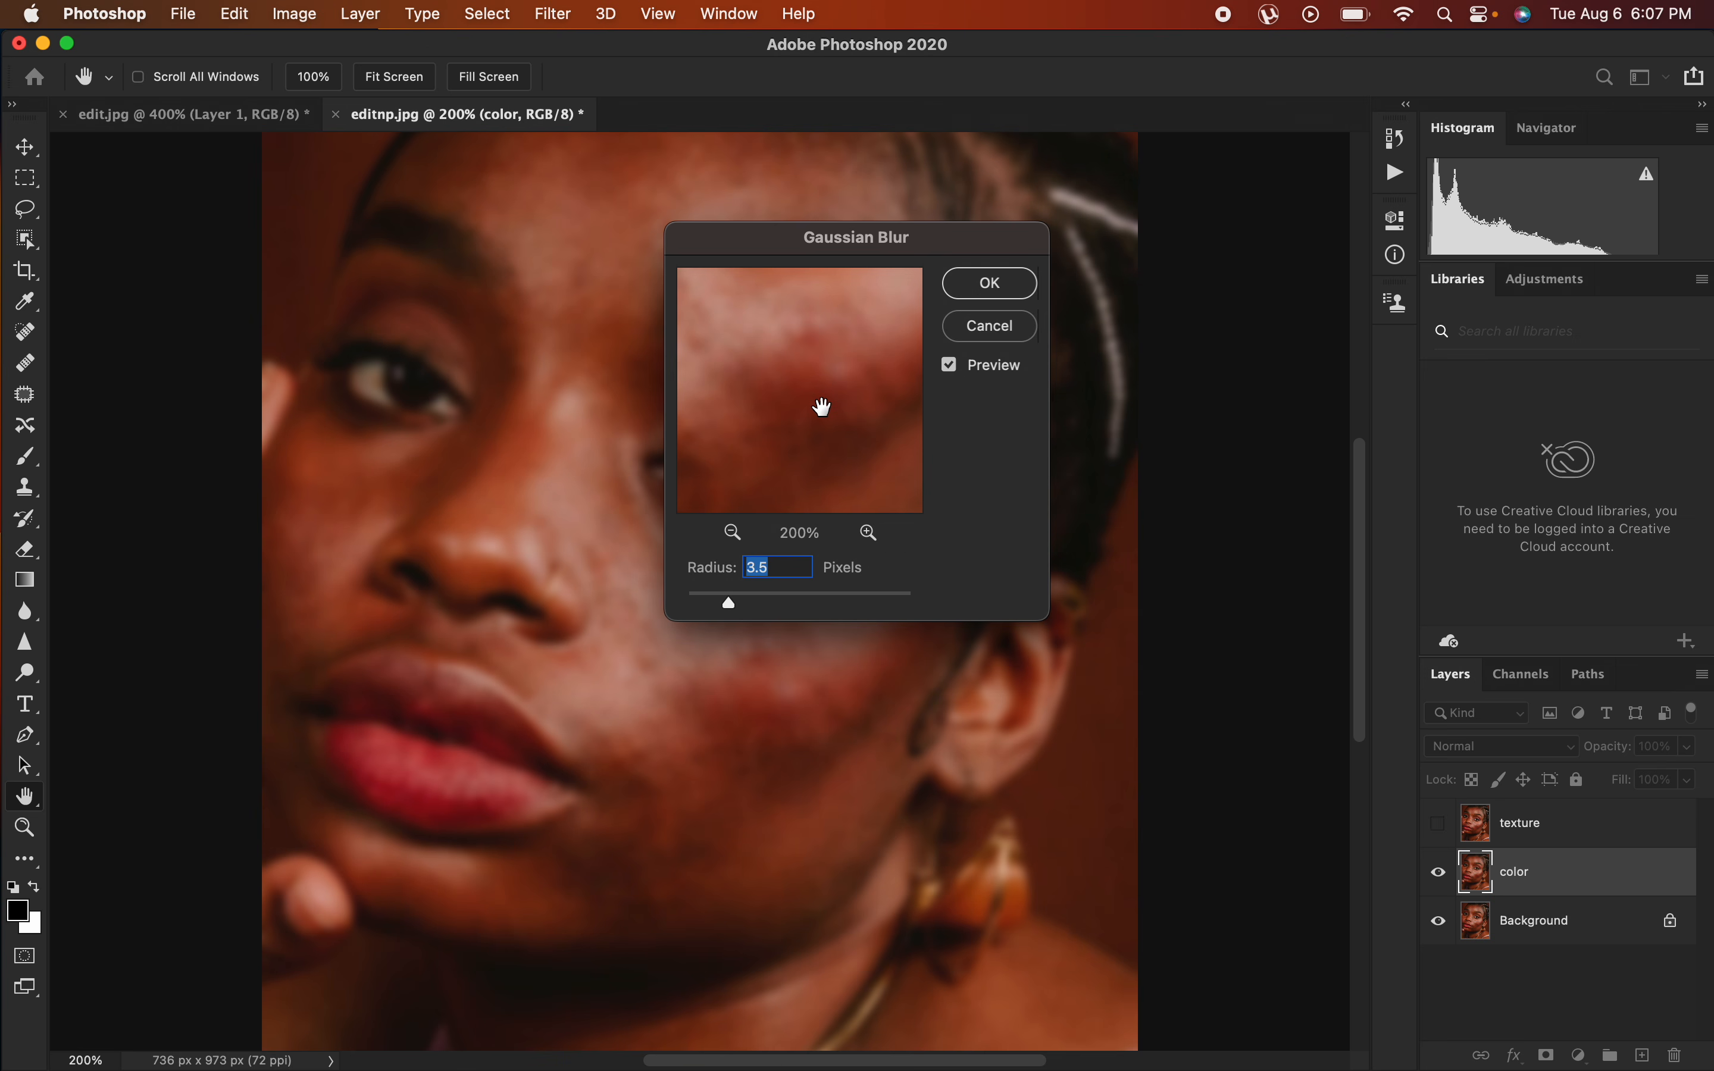
click(995, 296)
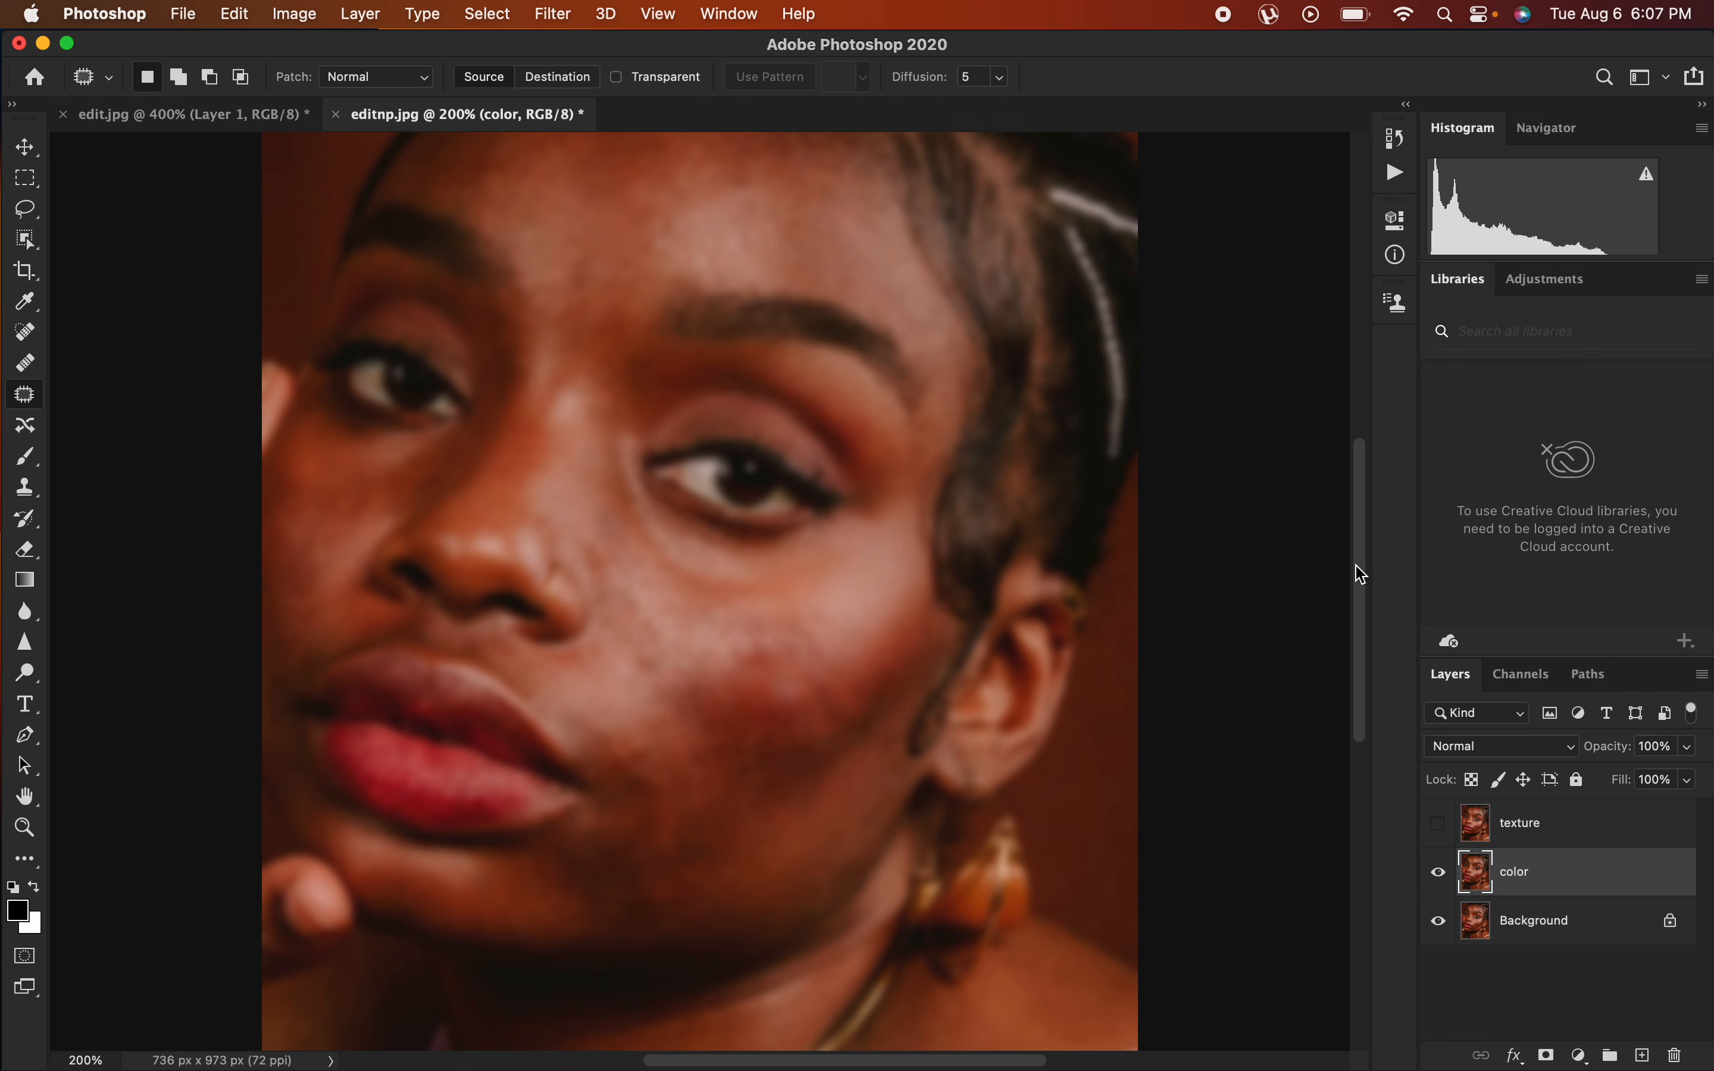
Select the texture layer, make it visible again, and check the document's bit depth.
click(1569, 833)
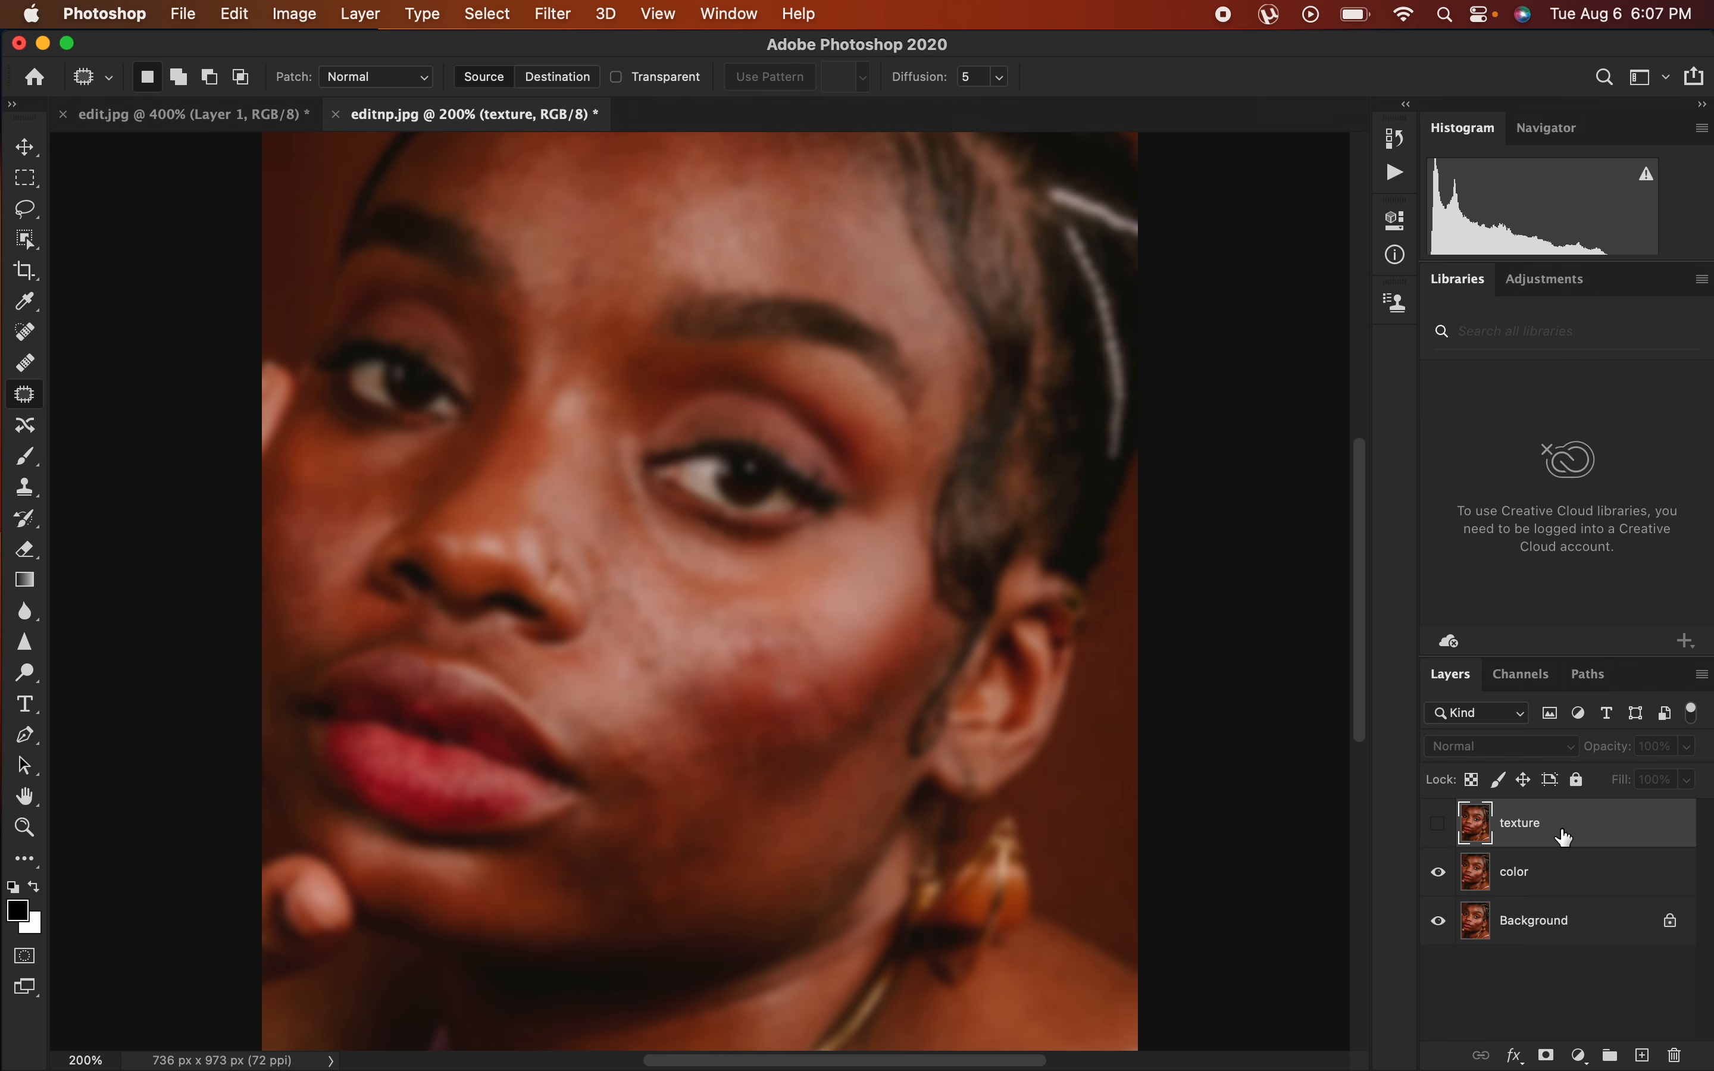
click(1439, 823)
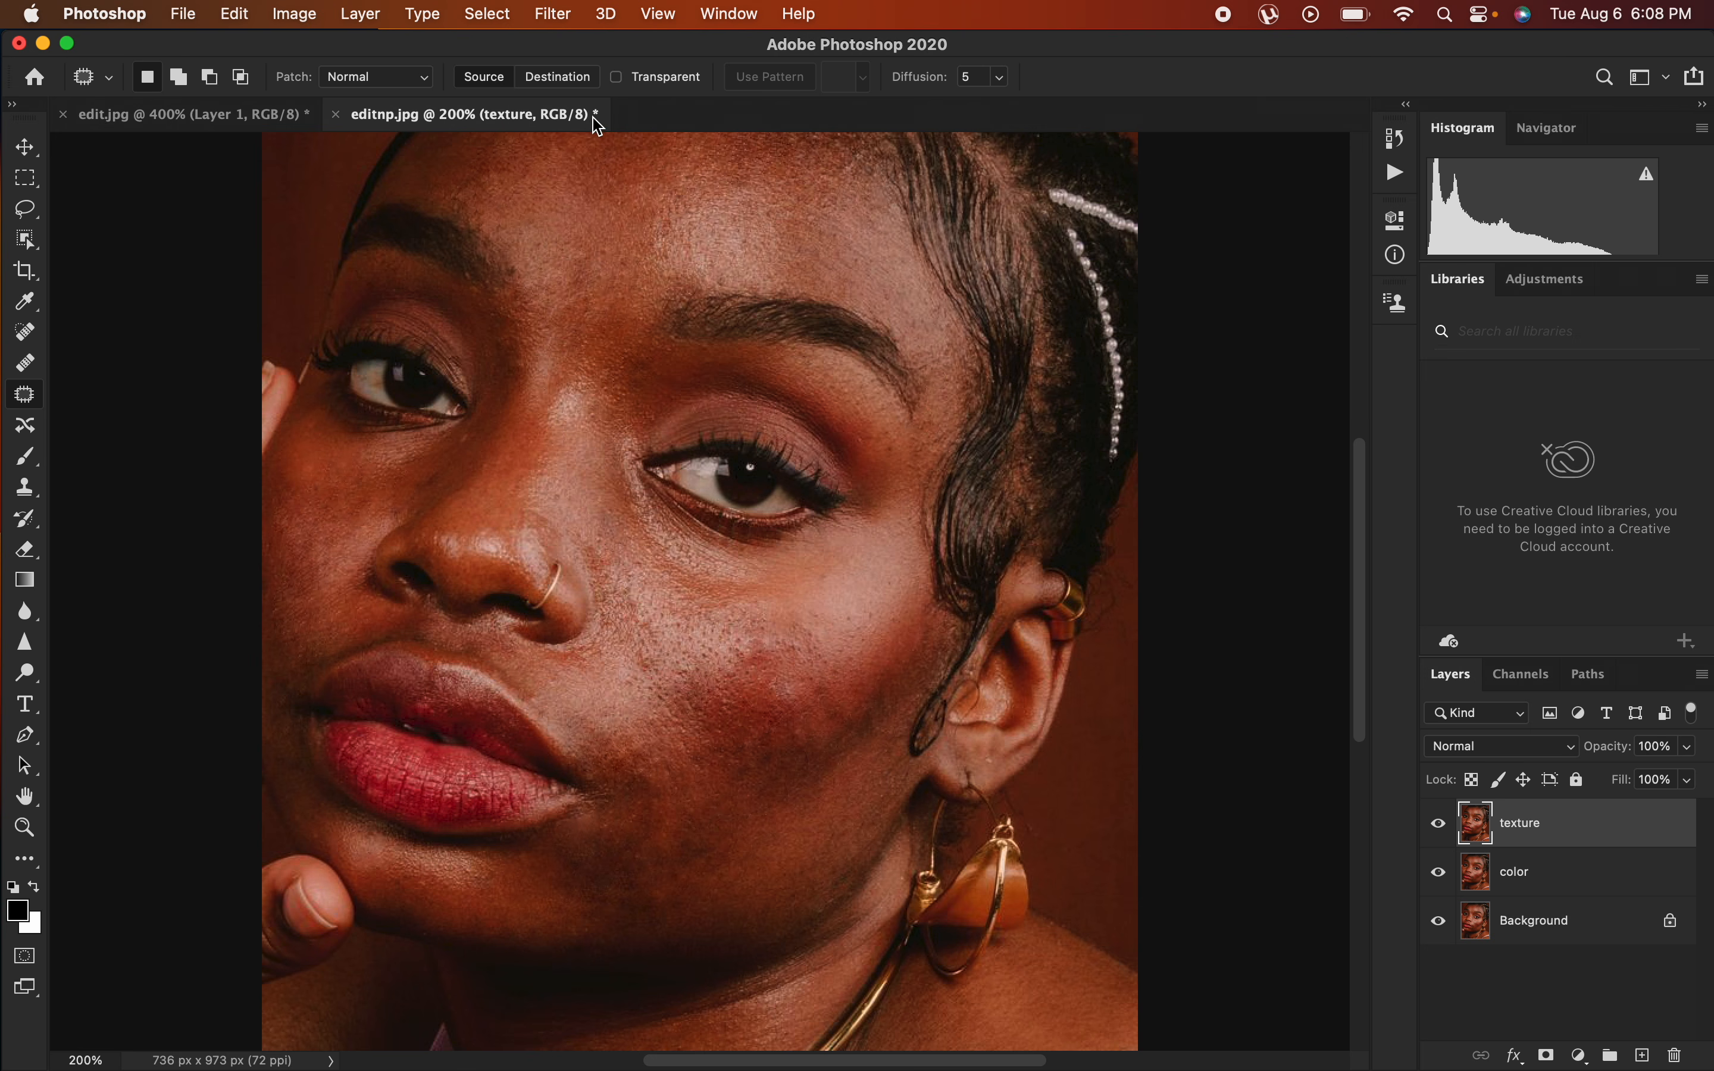
click(294, 13)
mouse_move(376, 61)
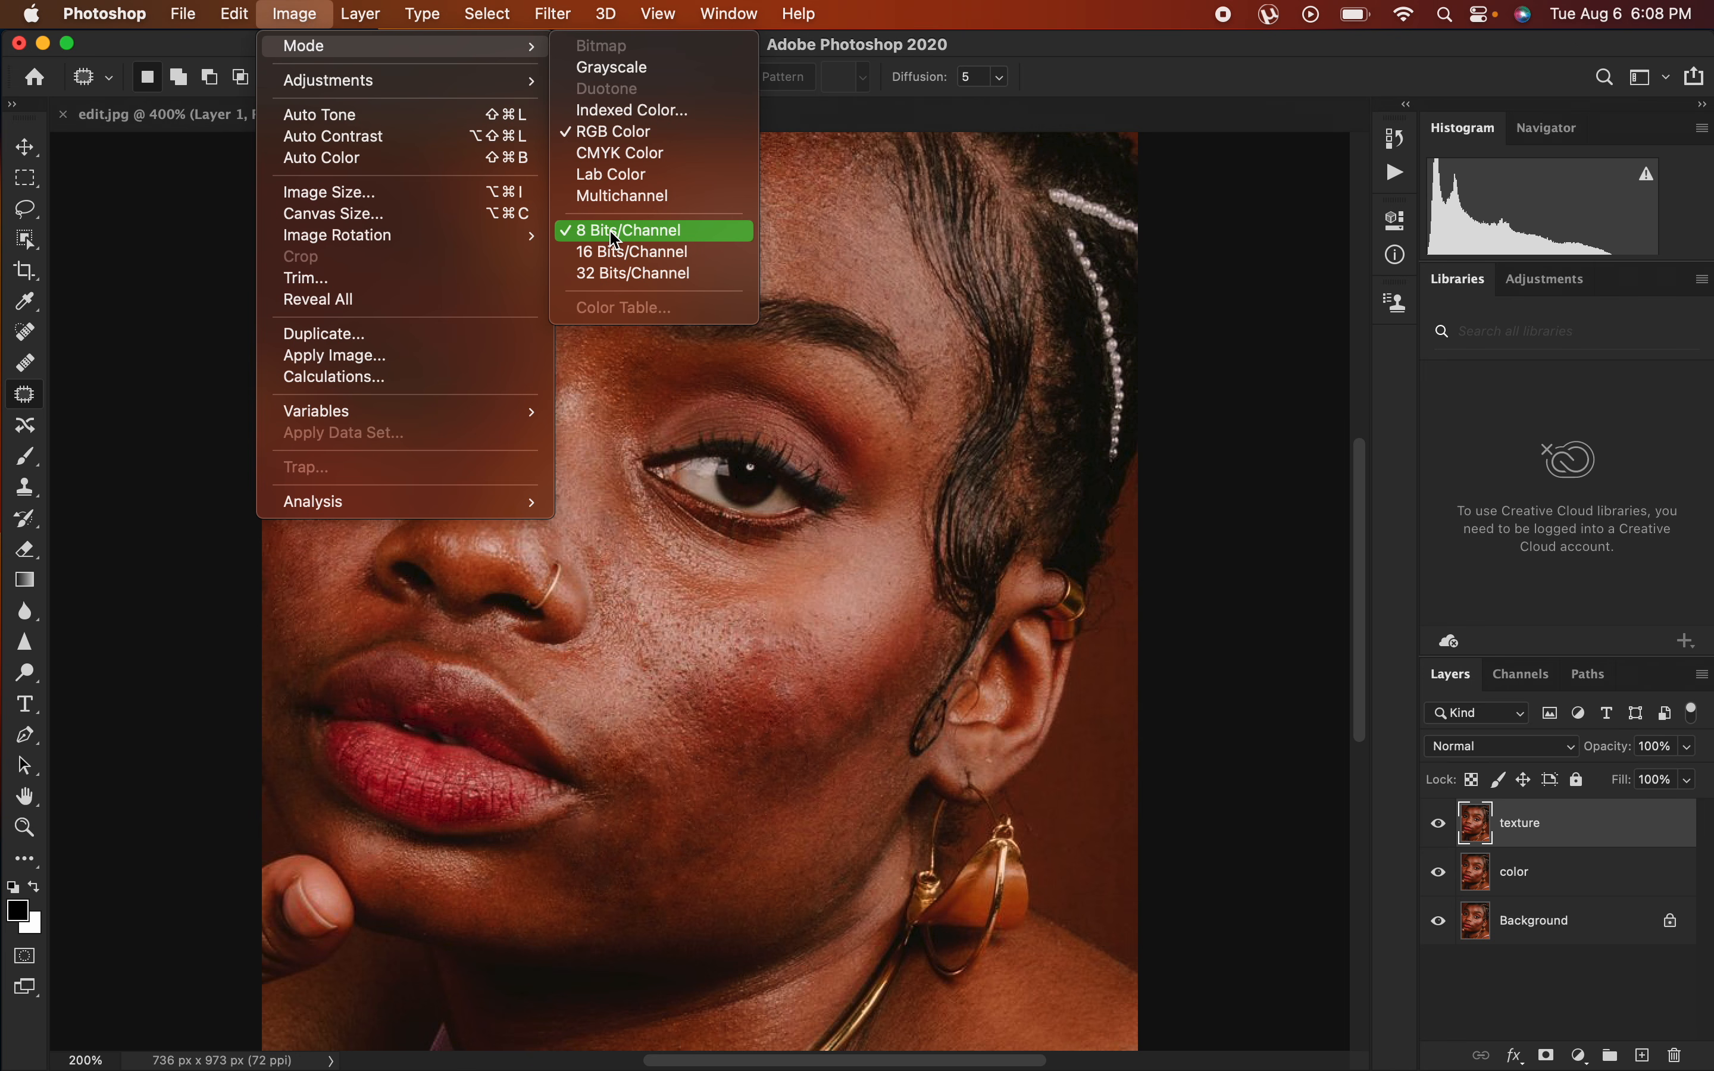
click(850, 209)
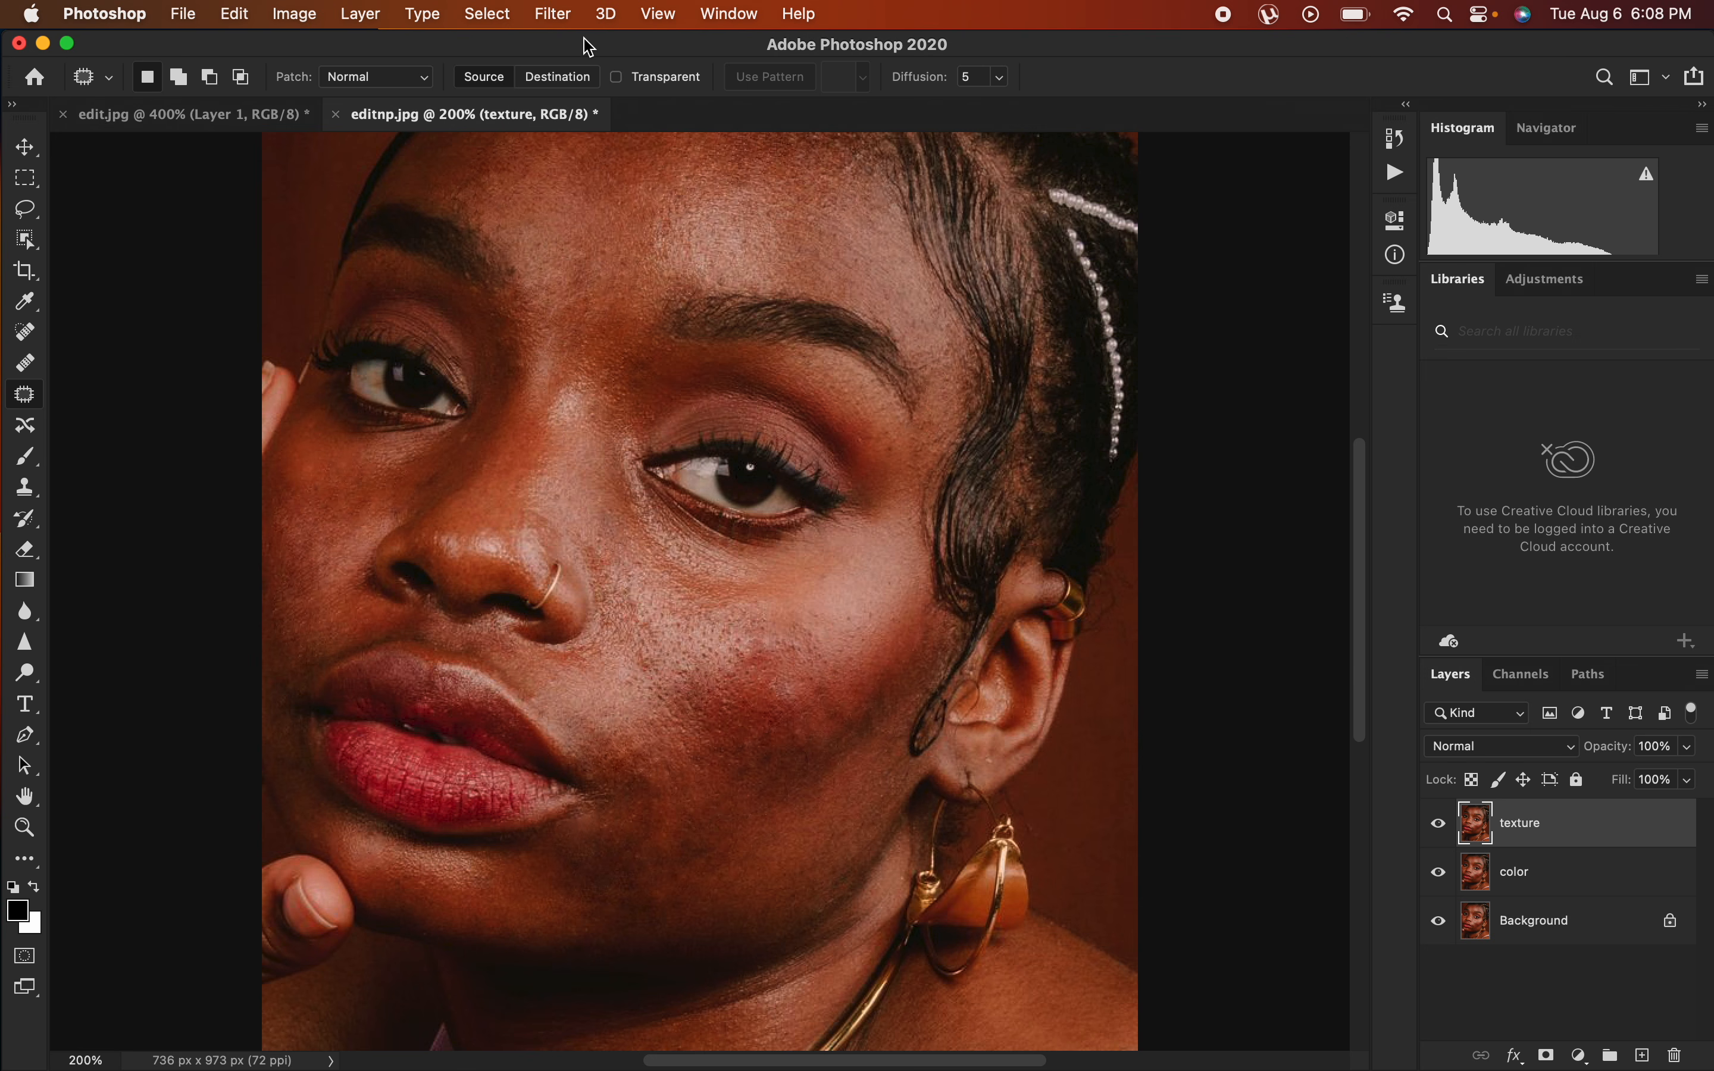
Open Apply Image for the texture layer, choosing the color layer as source and Subtract as the blending.
click(294, 14)
click(322, 356)
drag(829, 258, 999, 195)
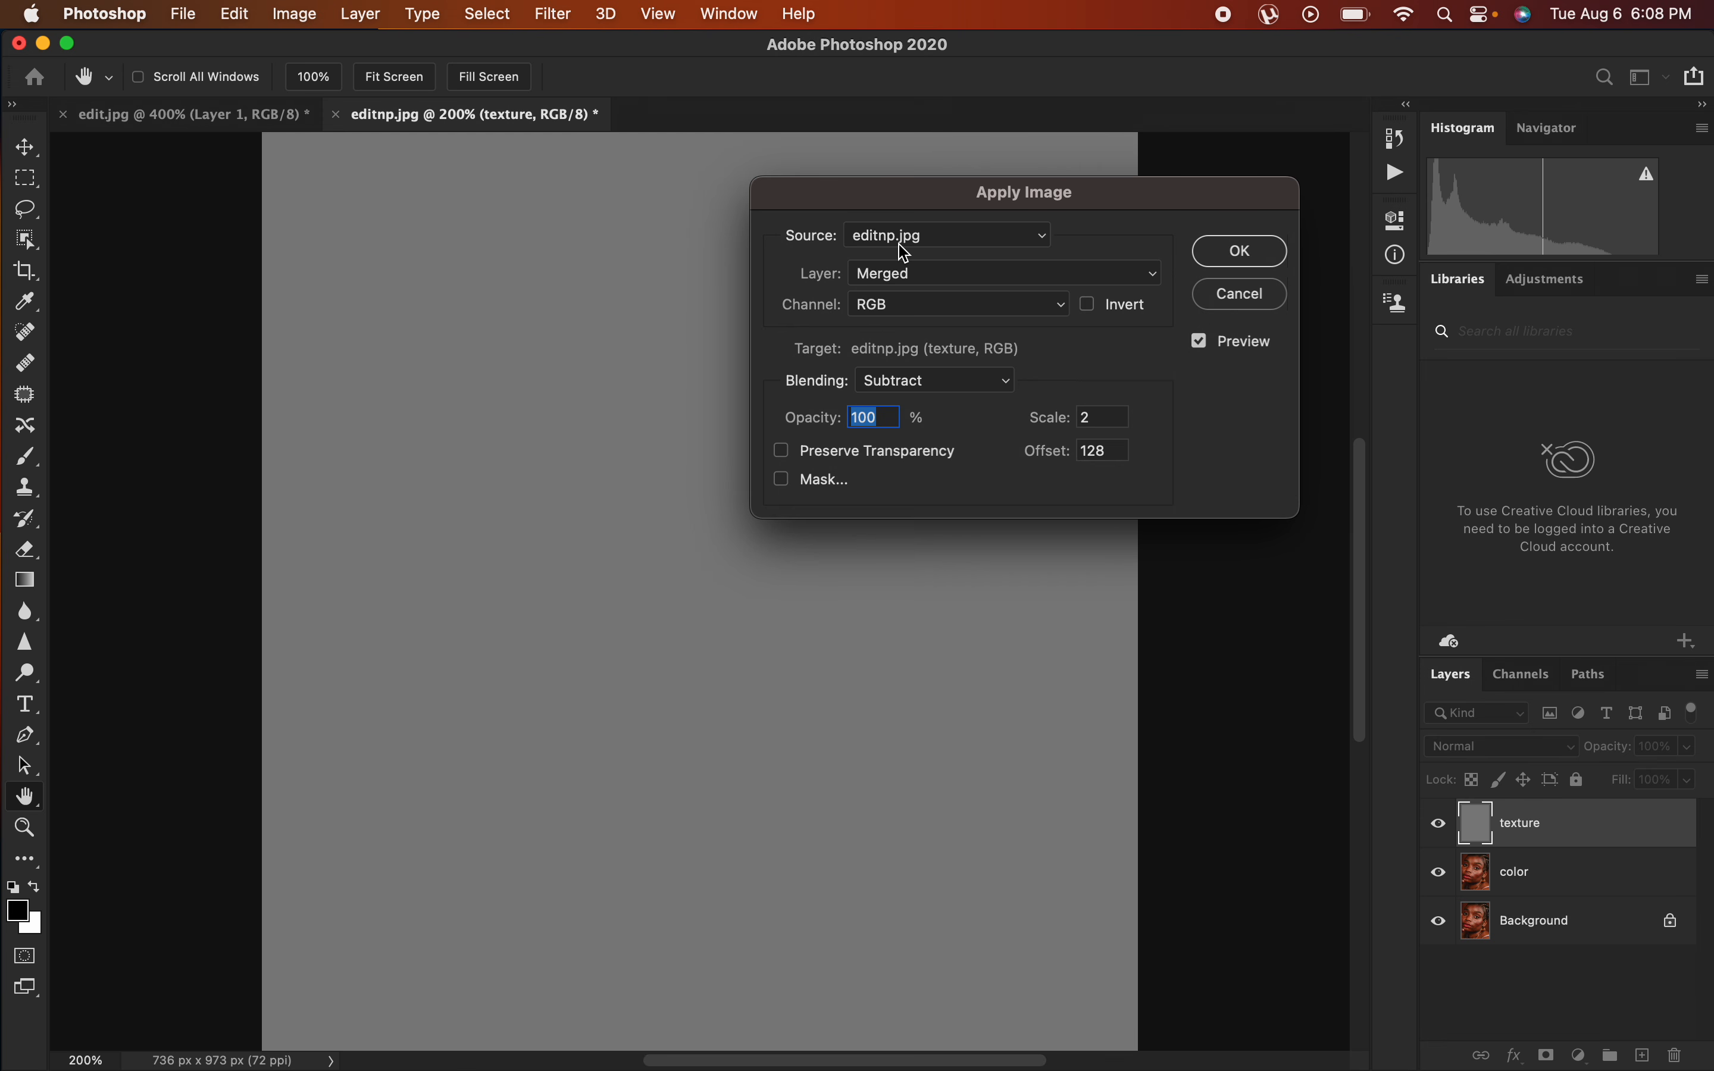
click(905, 276)
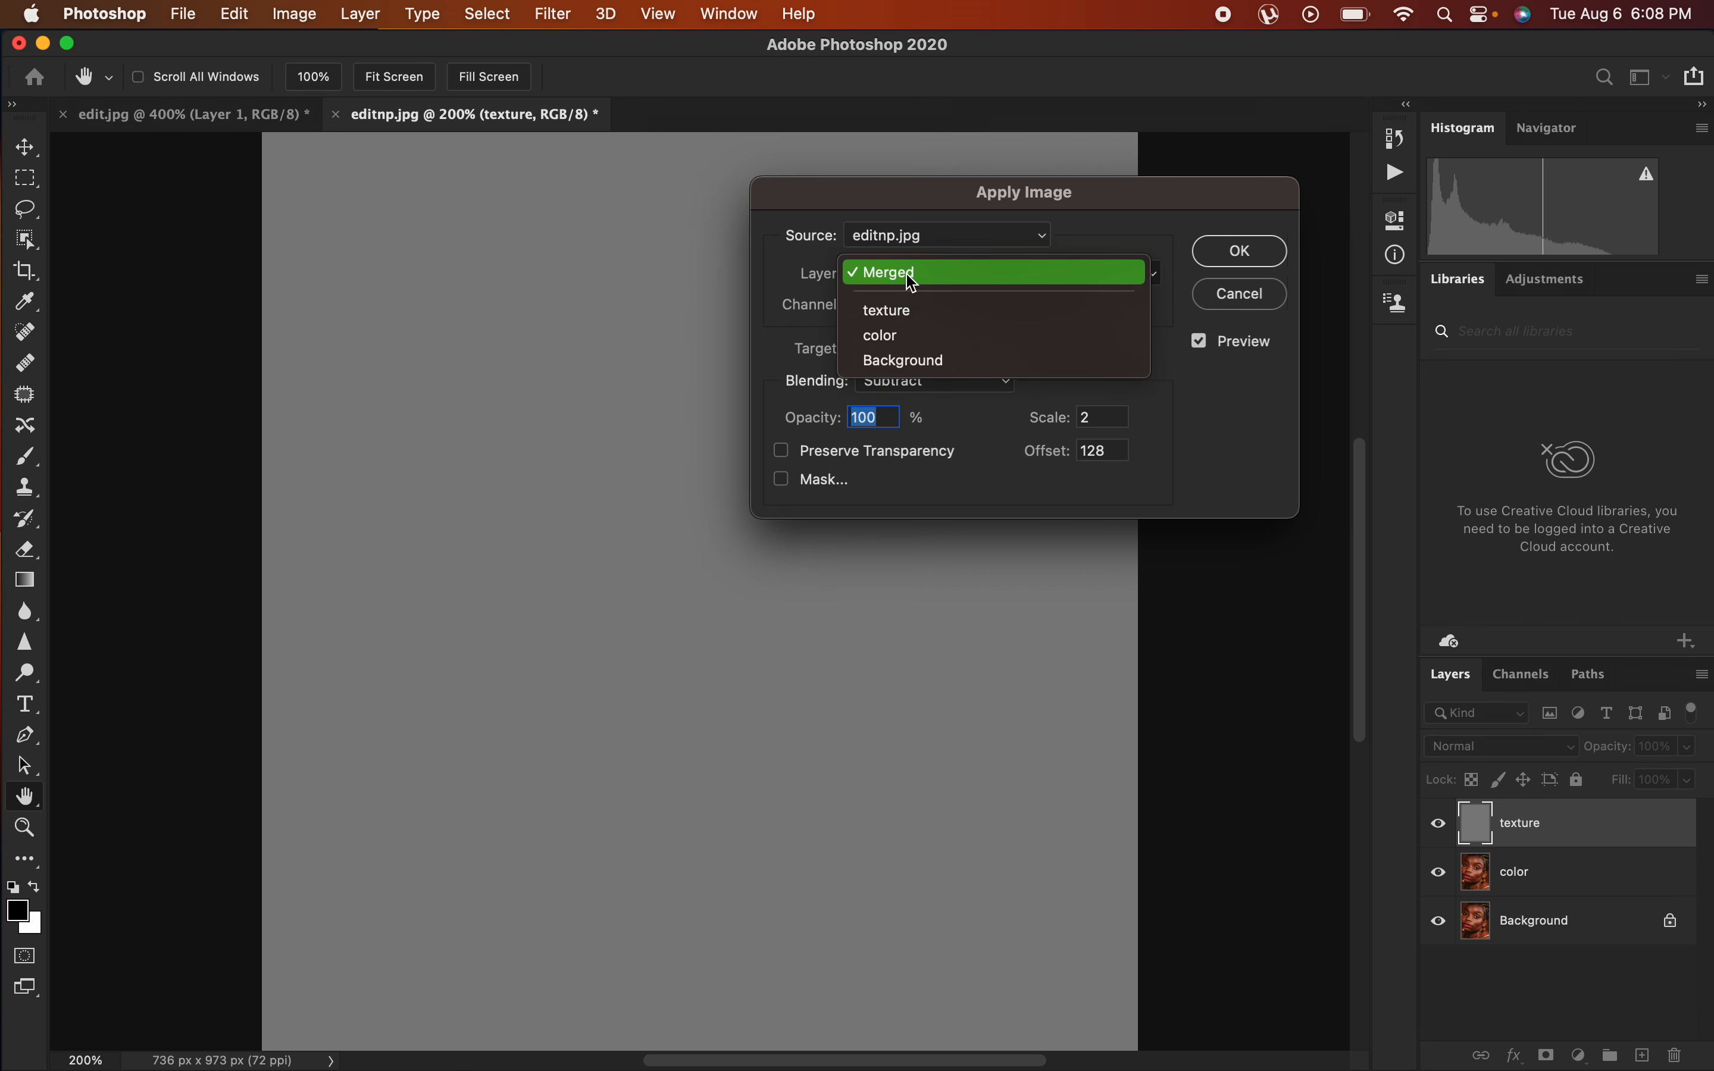
click(914, 339)
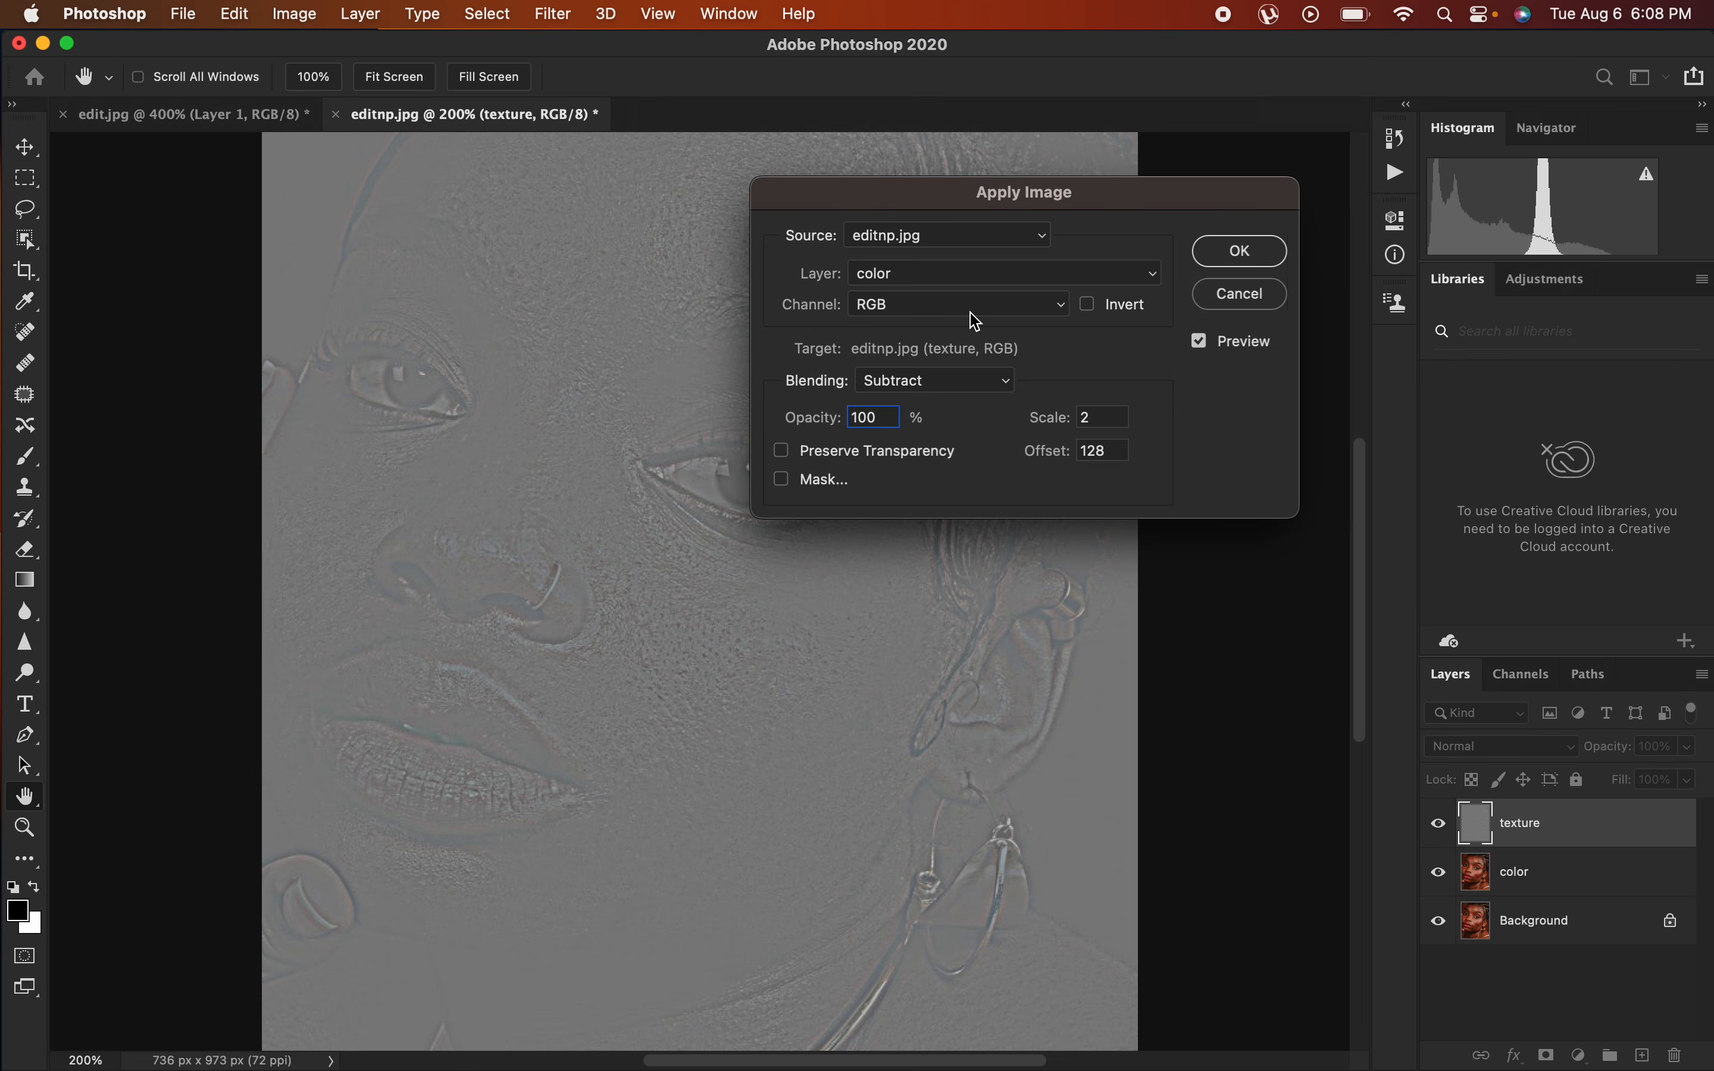
click(909, 383)
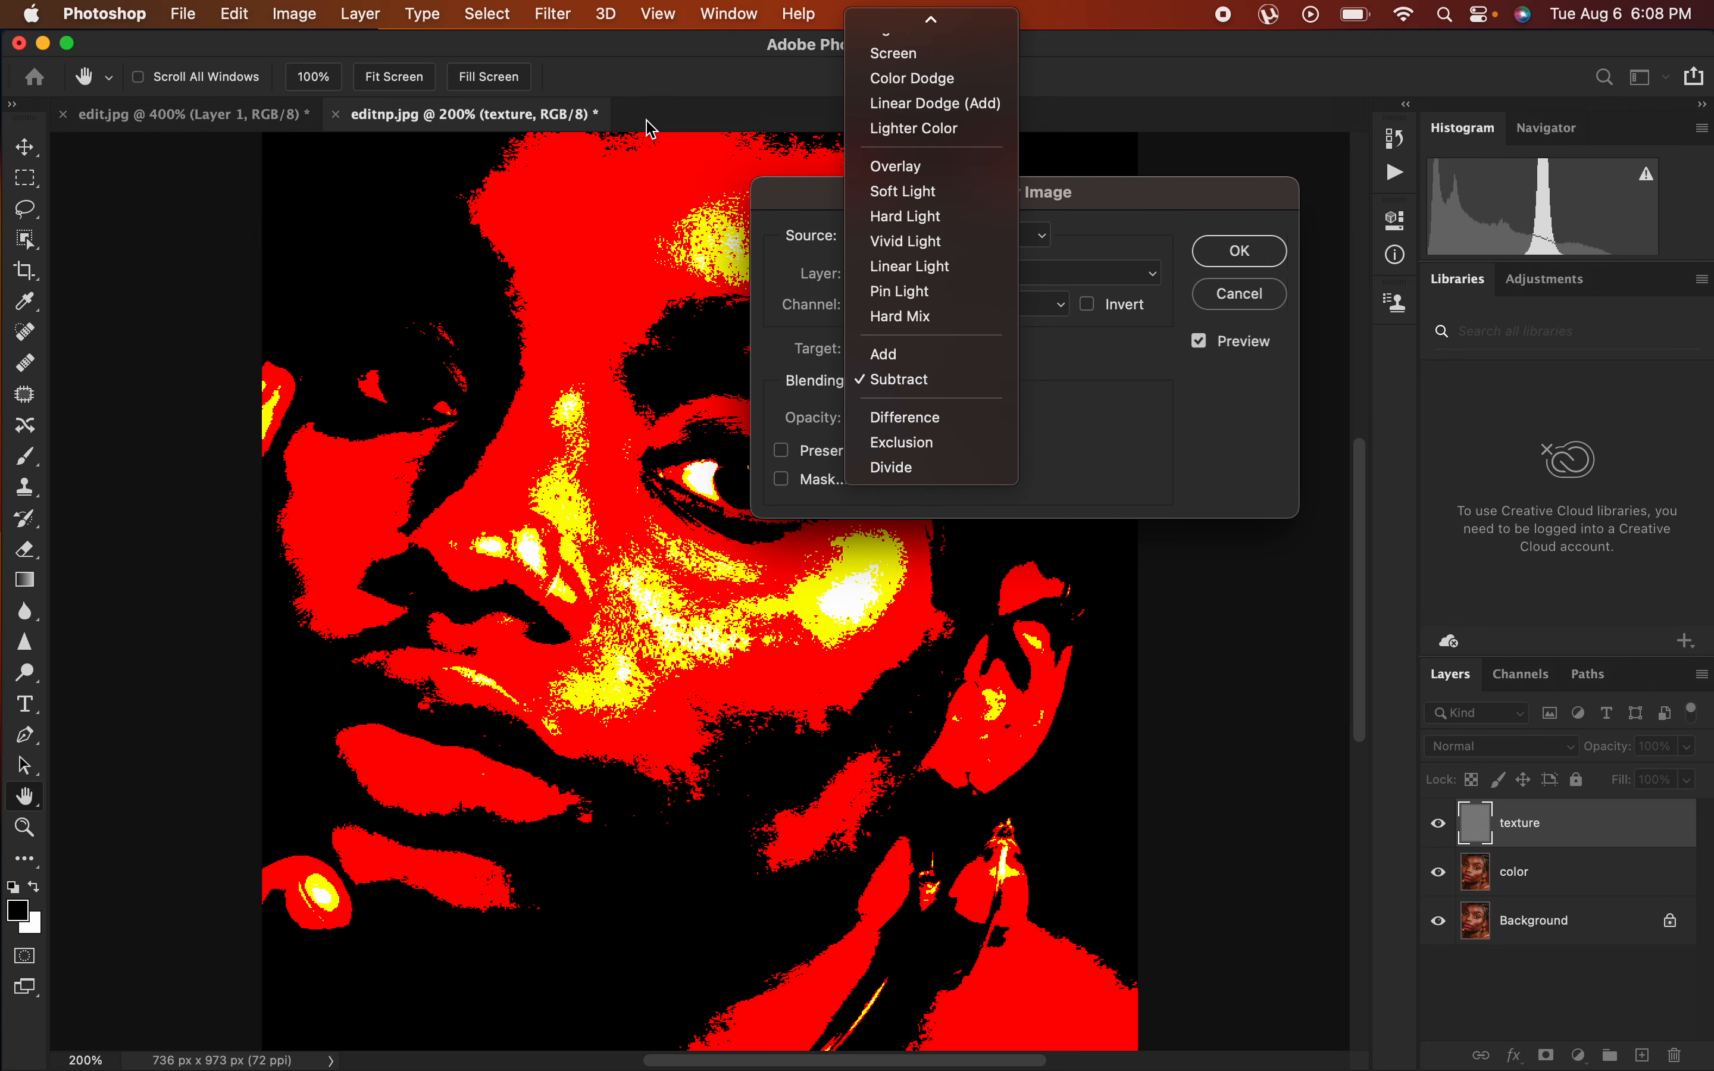
click(645, 120)
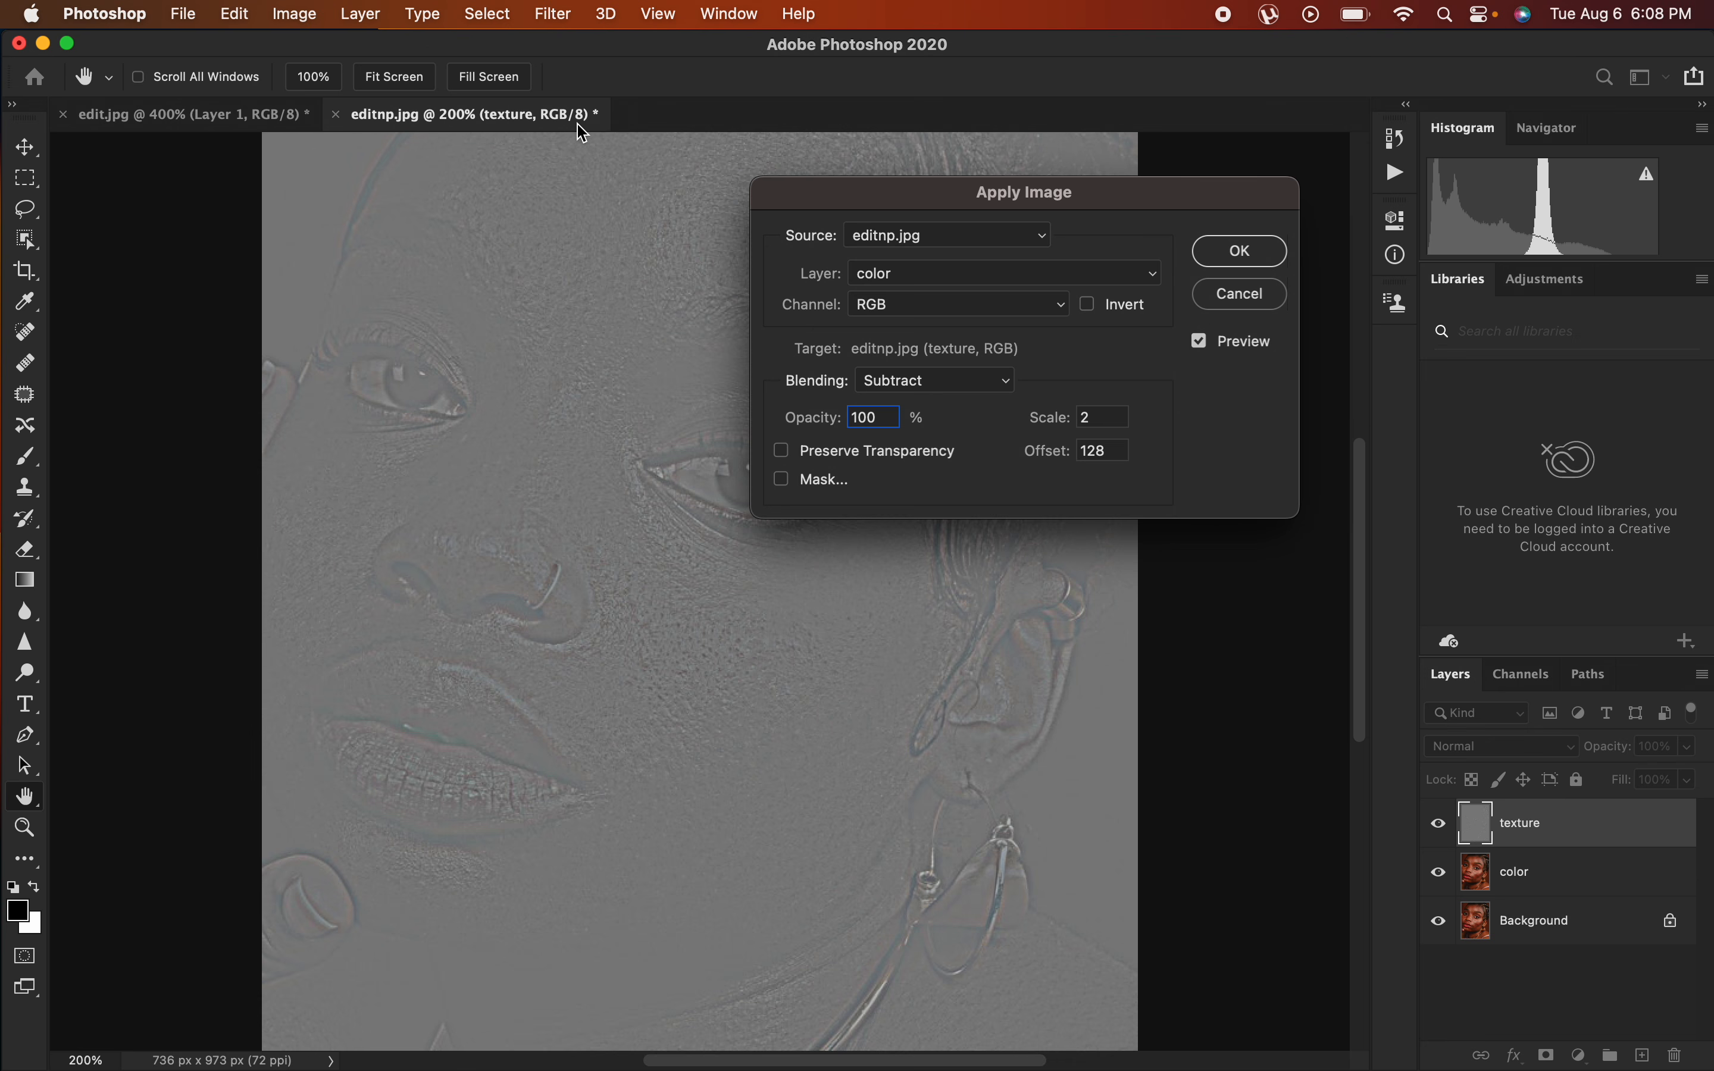
click(947, 381)
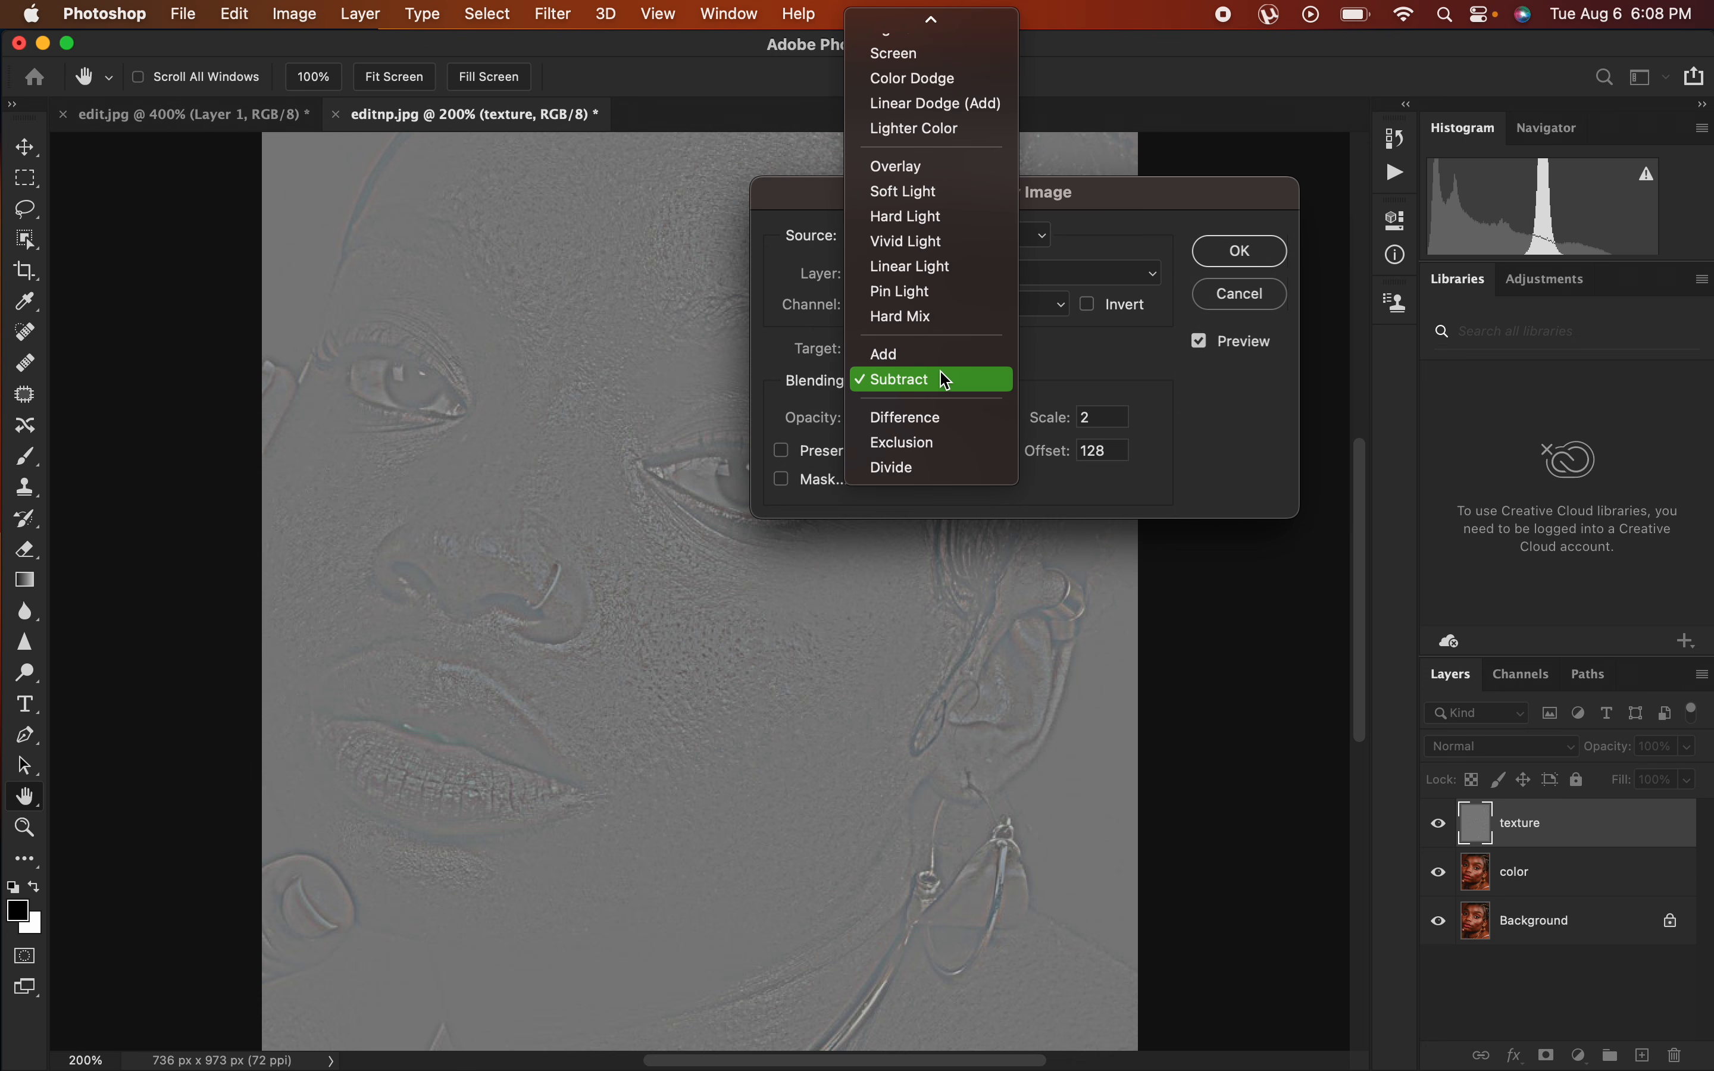
click(940, 386)
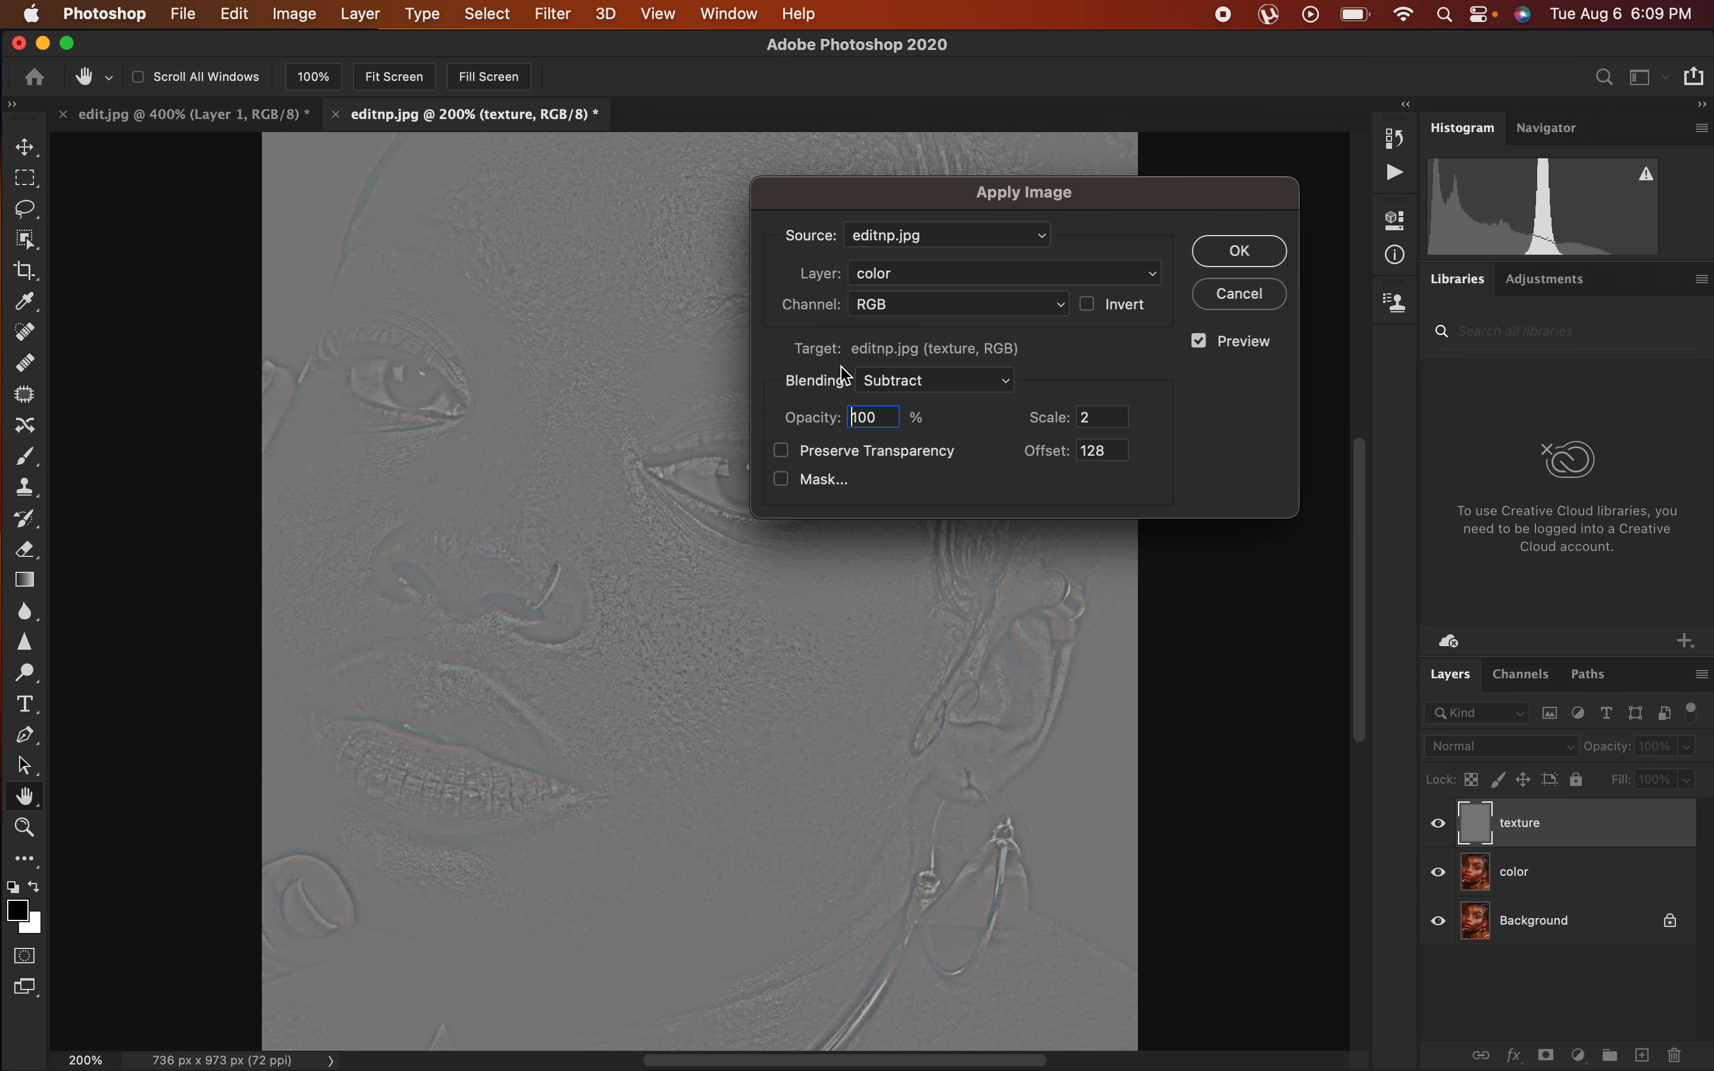
Try the Apply Image settings with Add blending, a scale of 2 and Invert enabled.
click(919, 387)
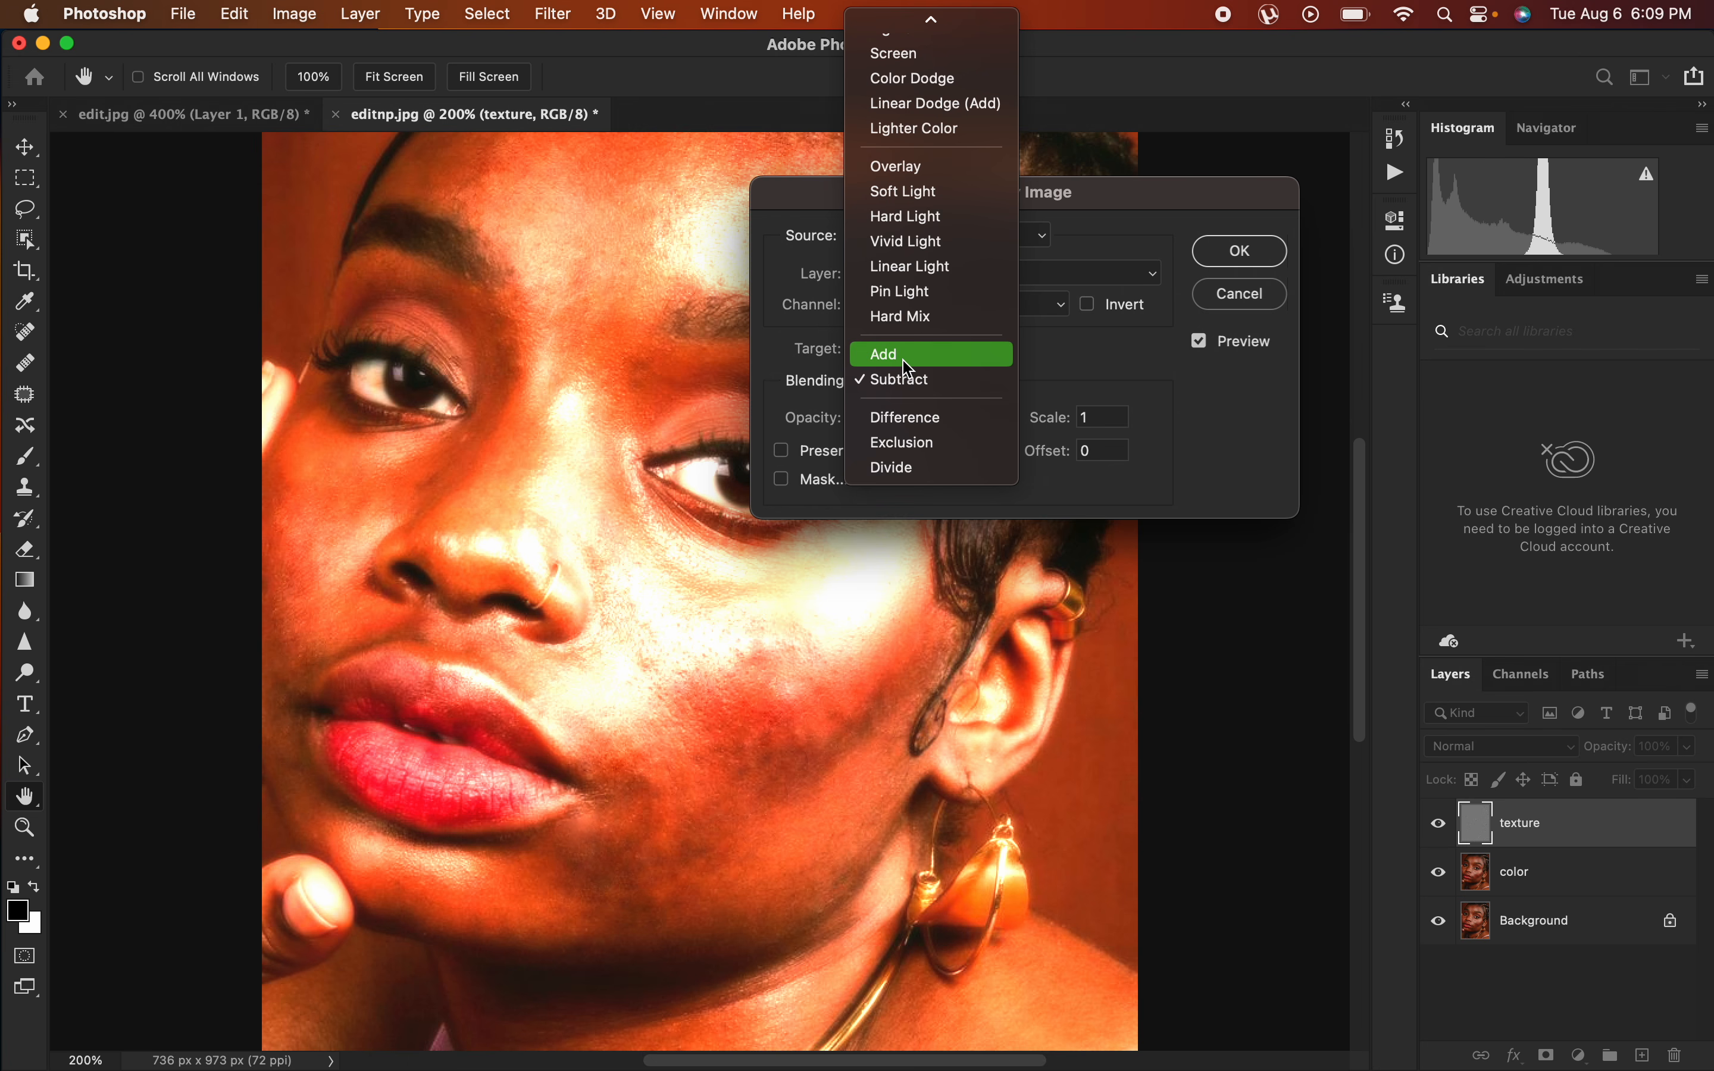
click(913, 368)
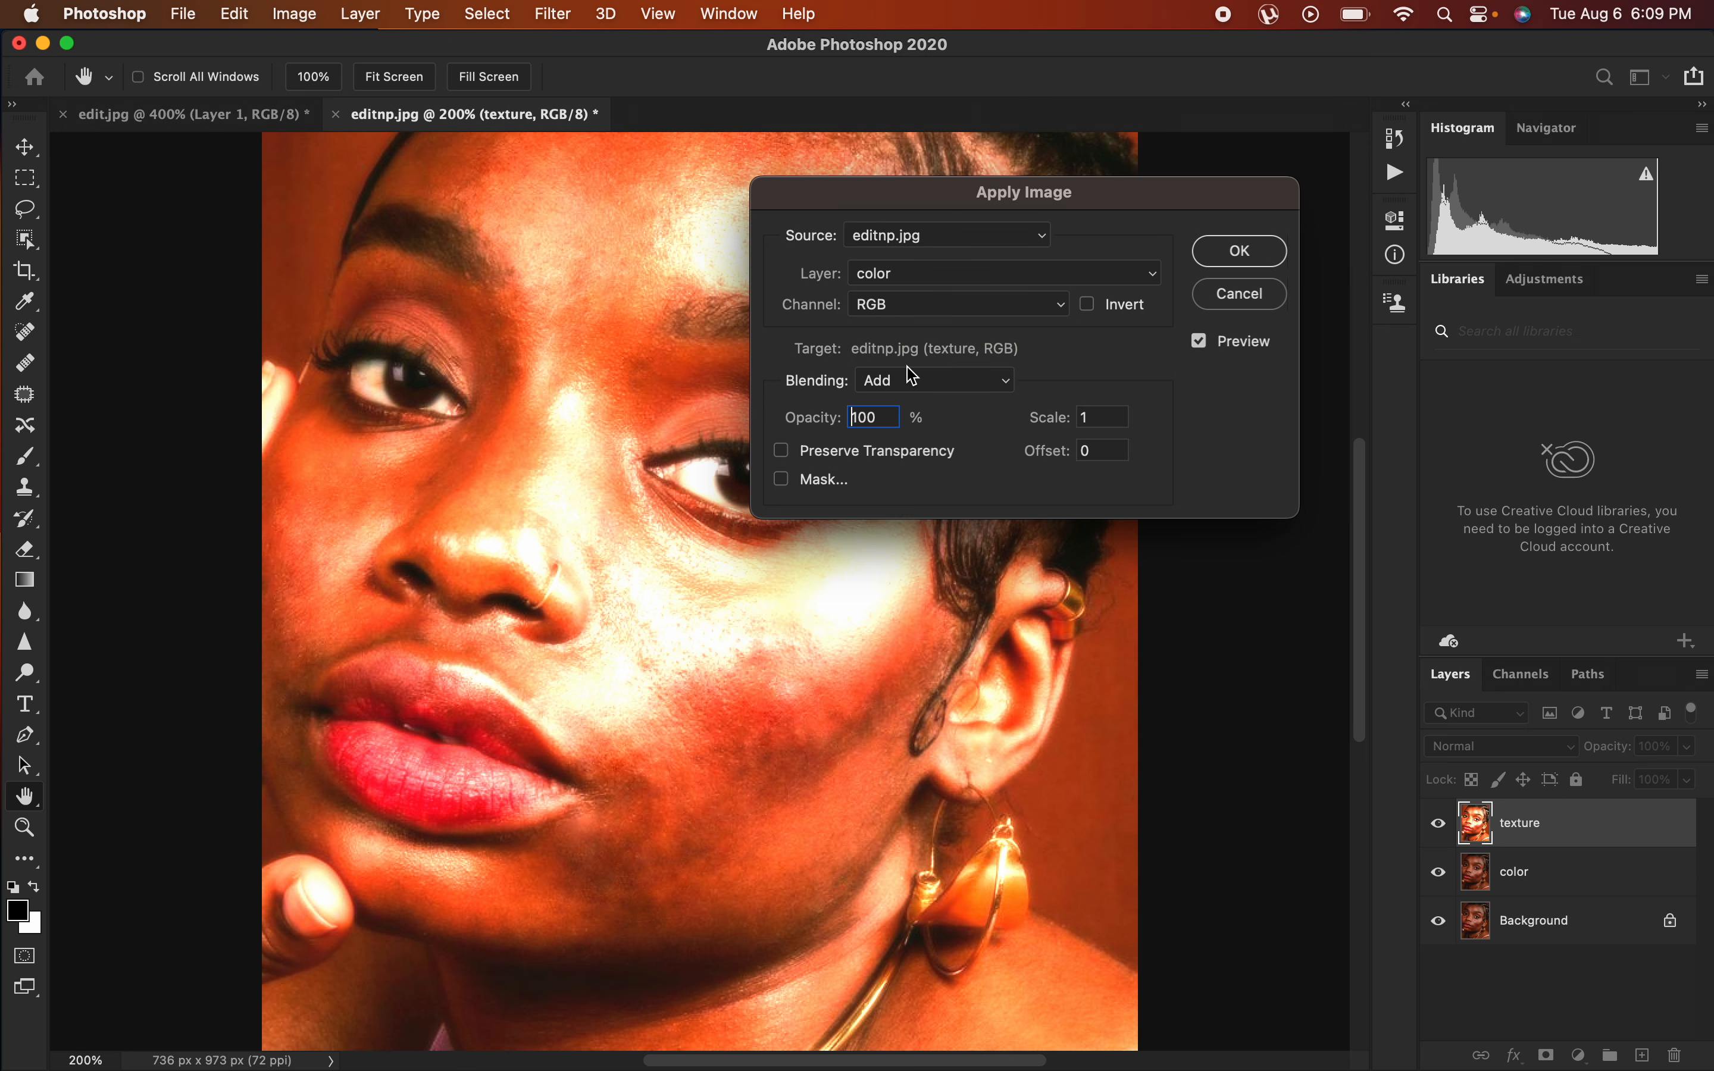
double_click(1098, 422)
text(2)
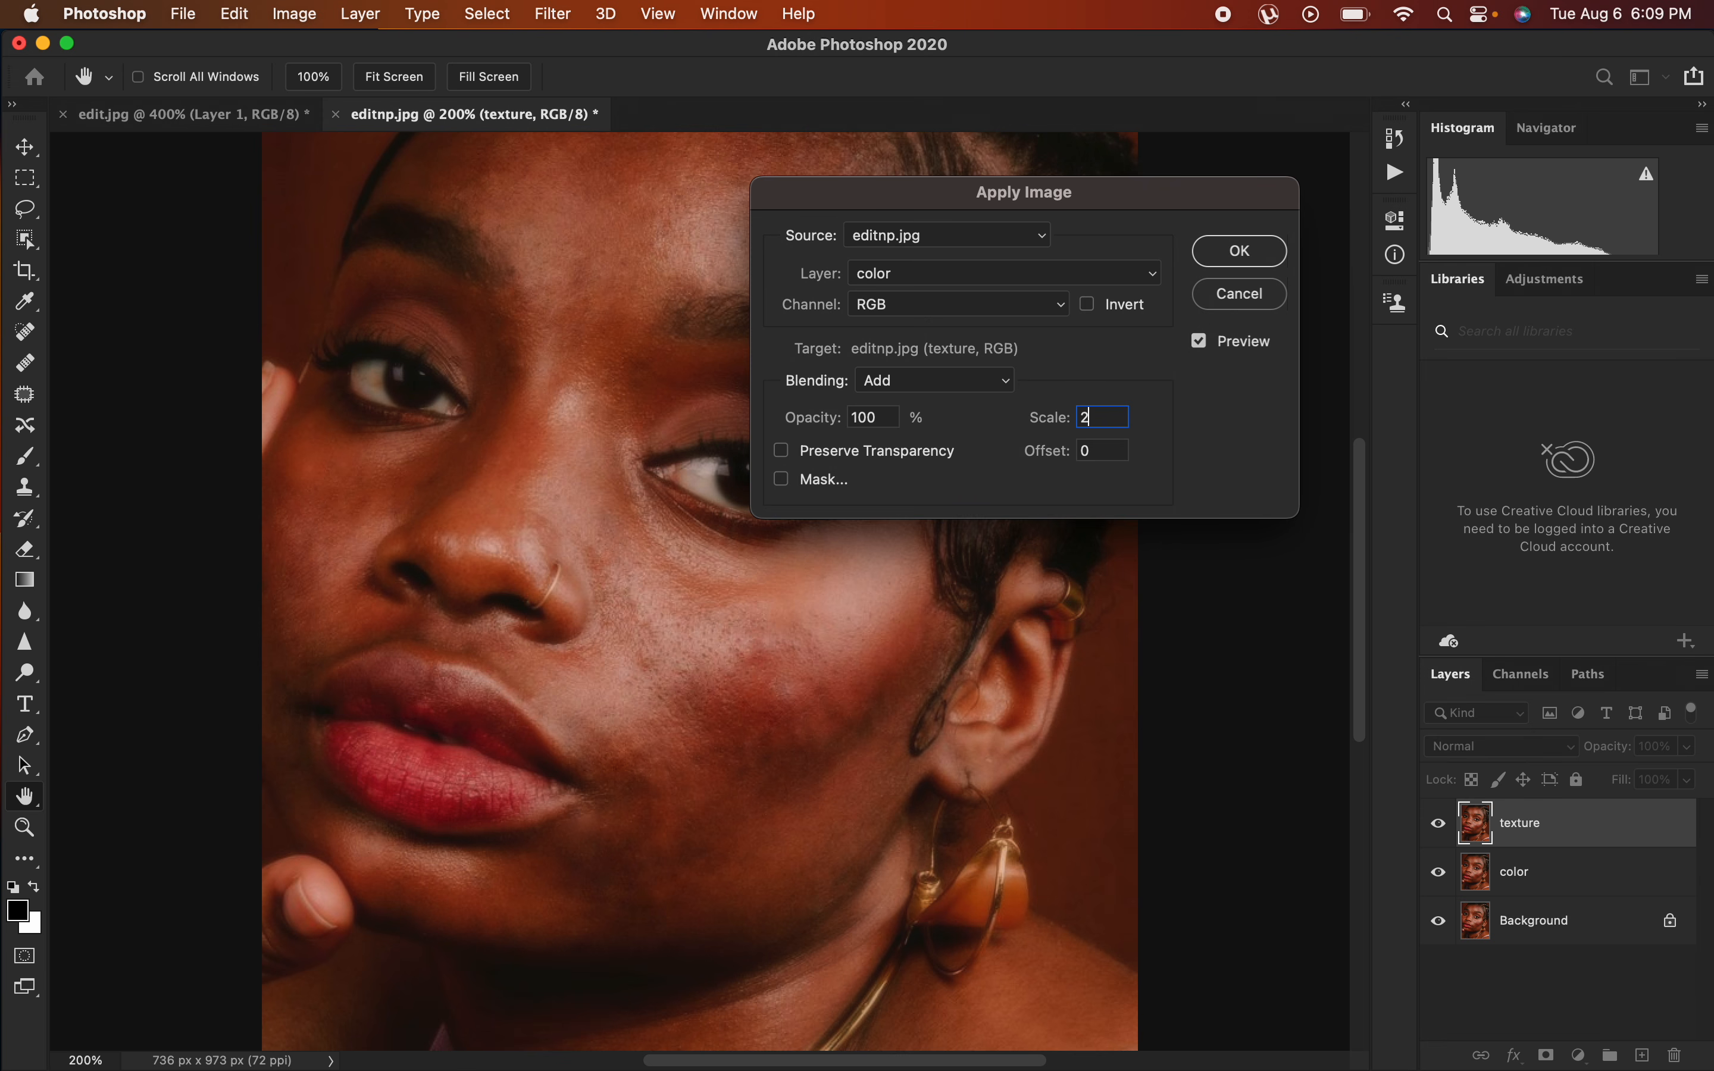
click(1087, 304)
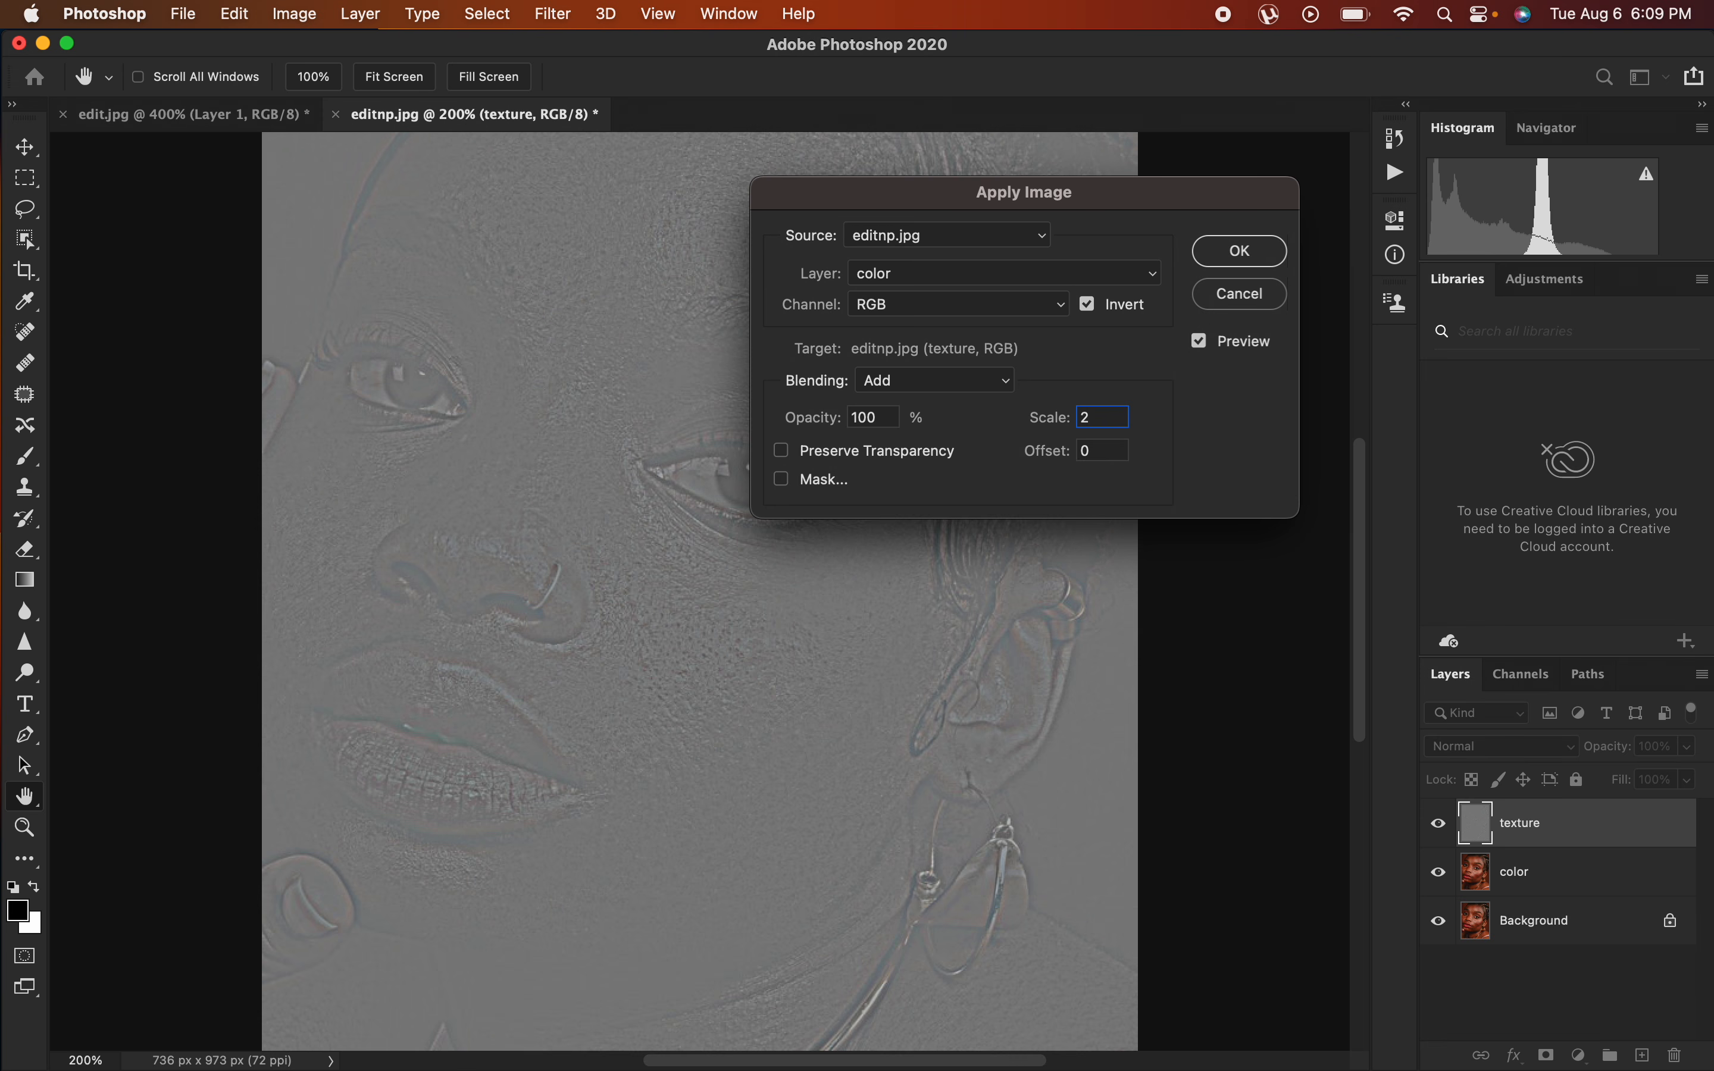
Switch Apply Image to Subtract blending with Invert off, scale 2 and offset 128, and apply it to the texture layer.
click(949, 379)
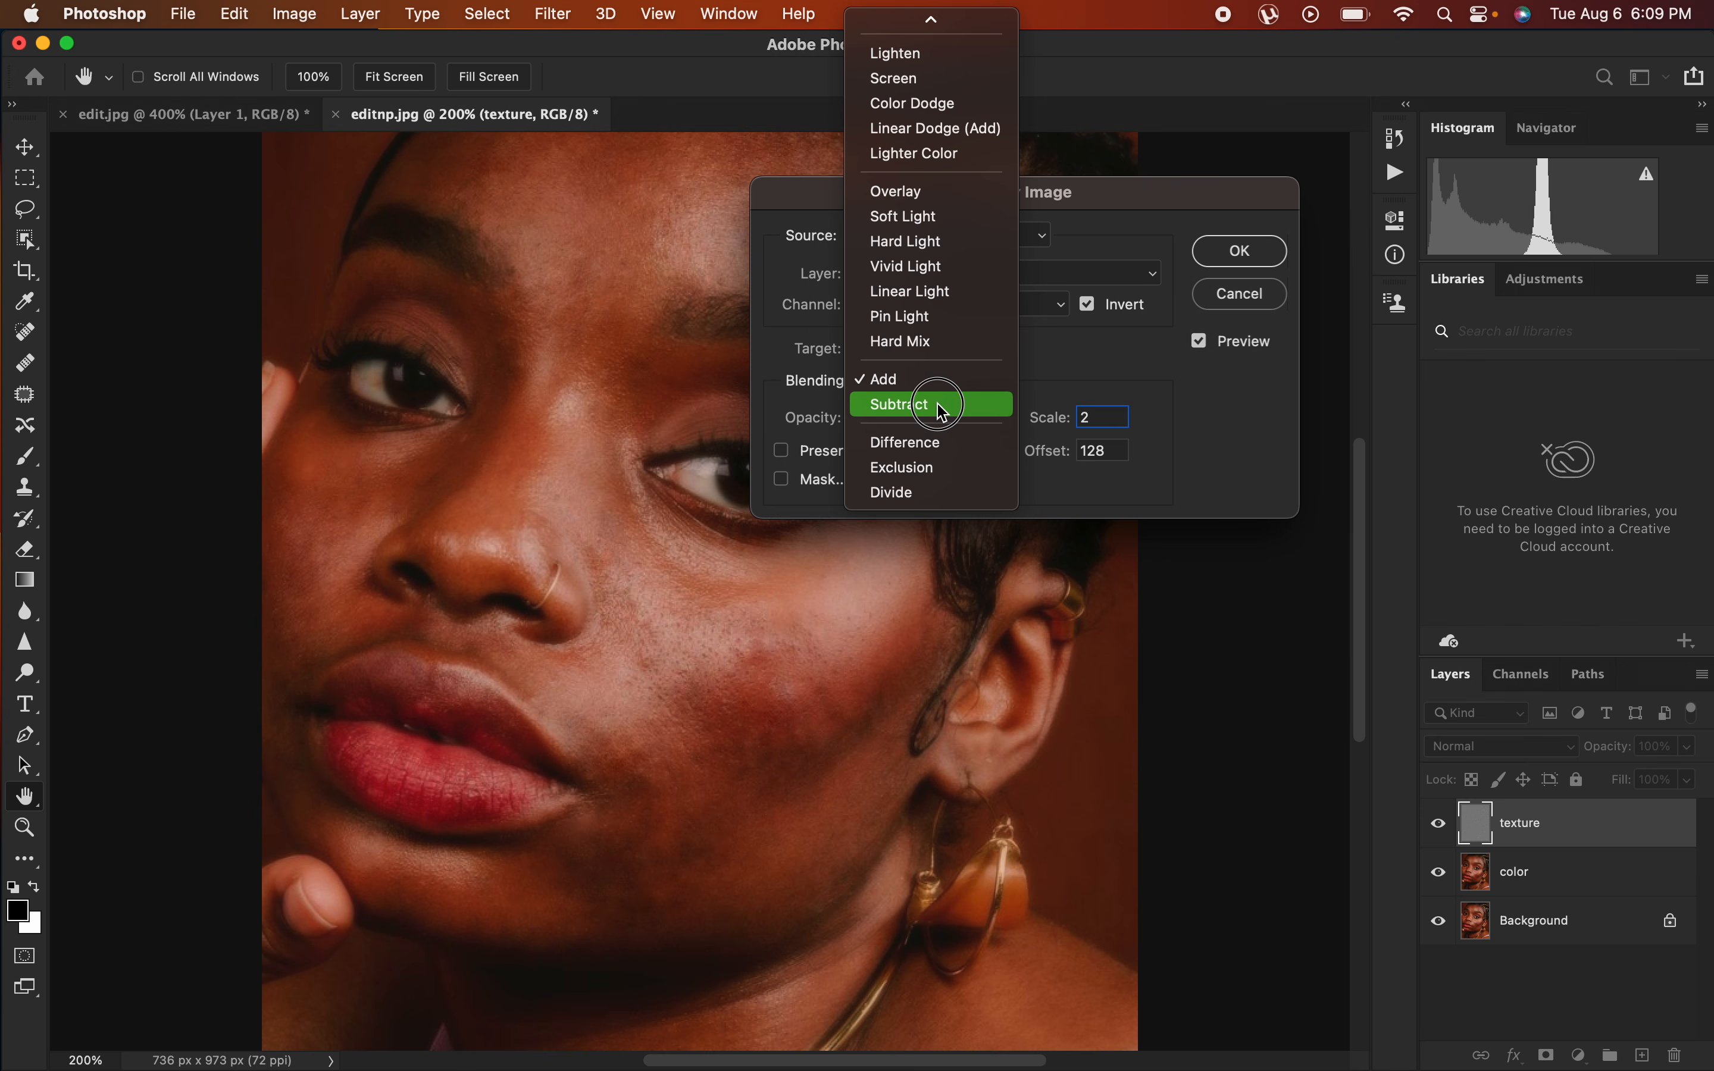
click(949, 402)
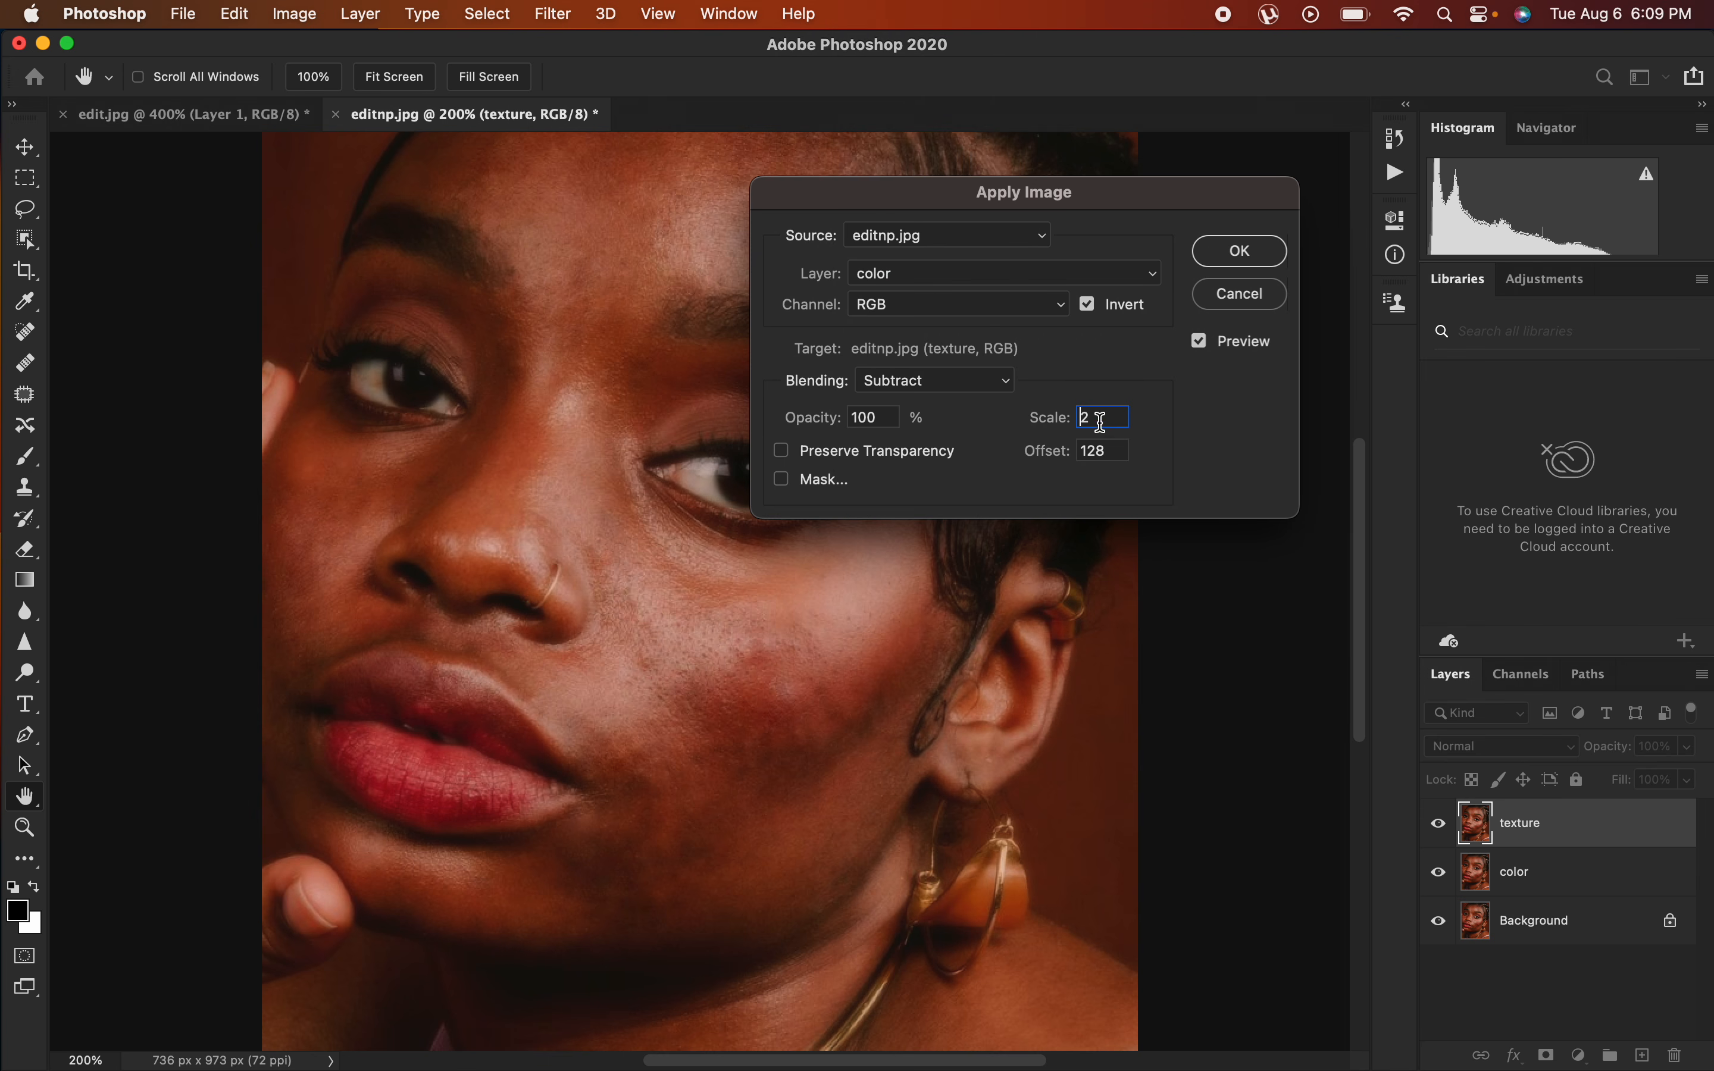
click(1089, 304)
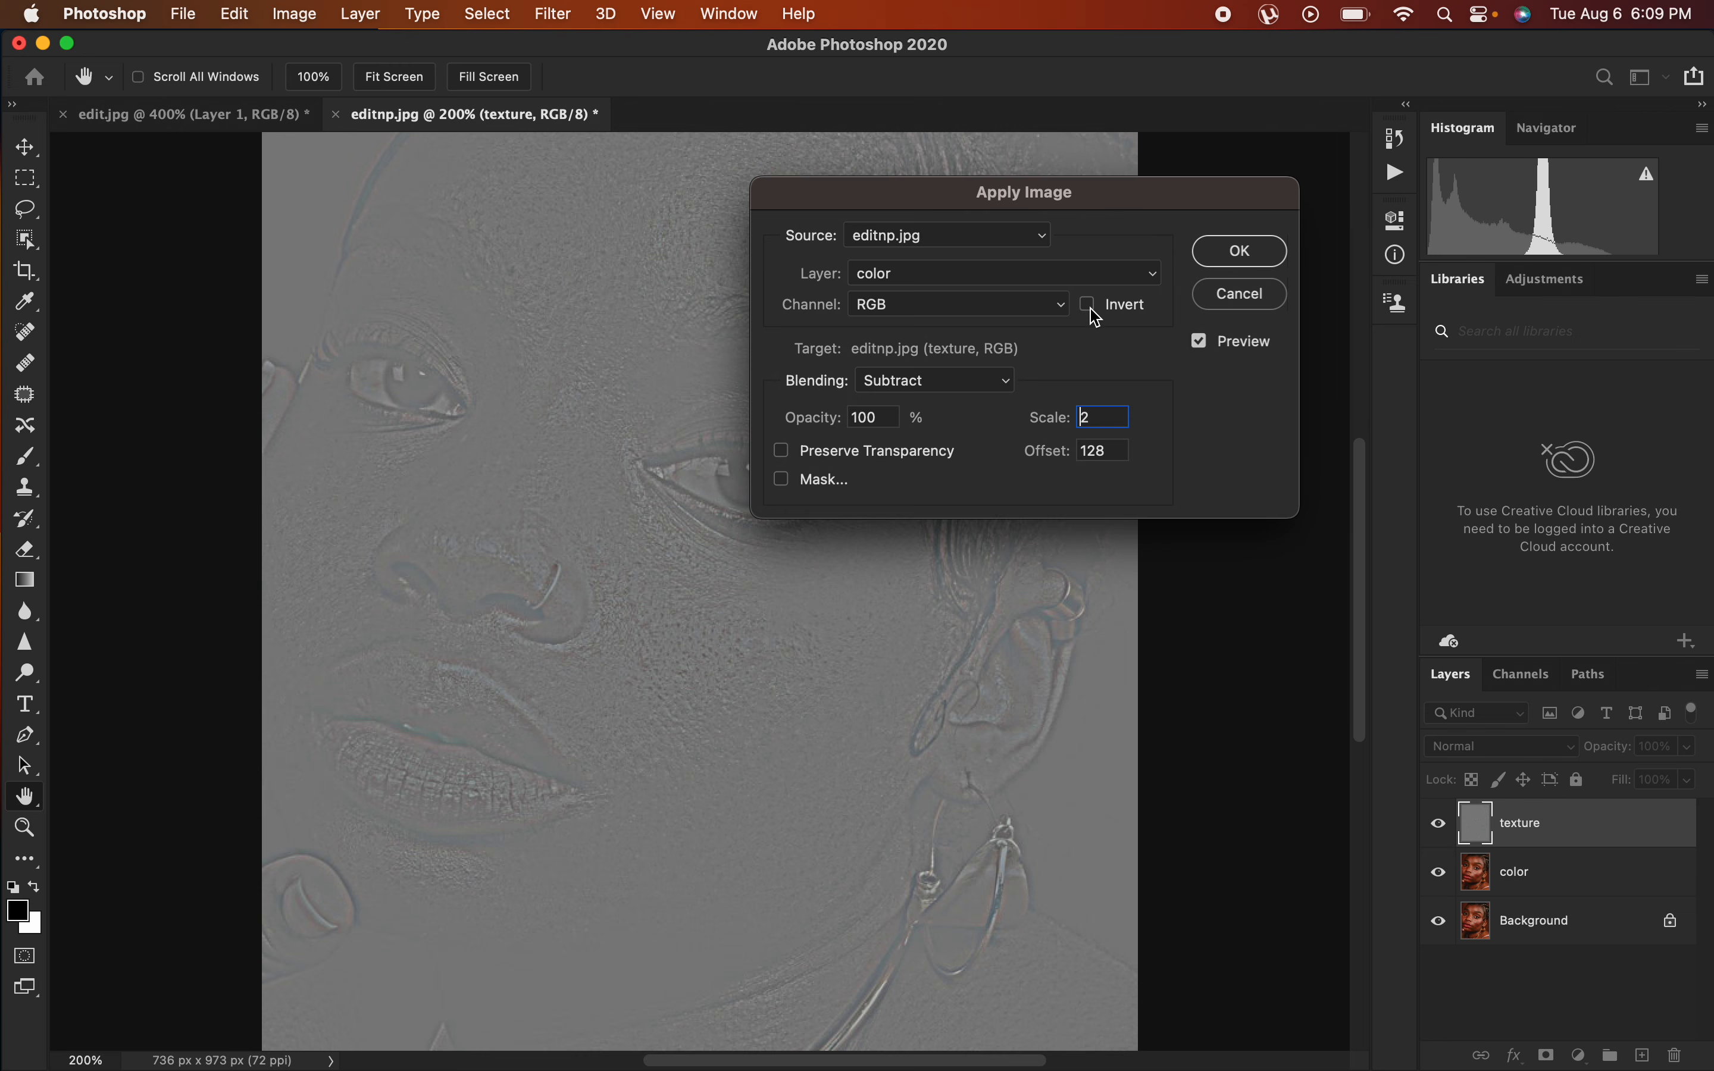
click(1243, 252)
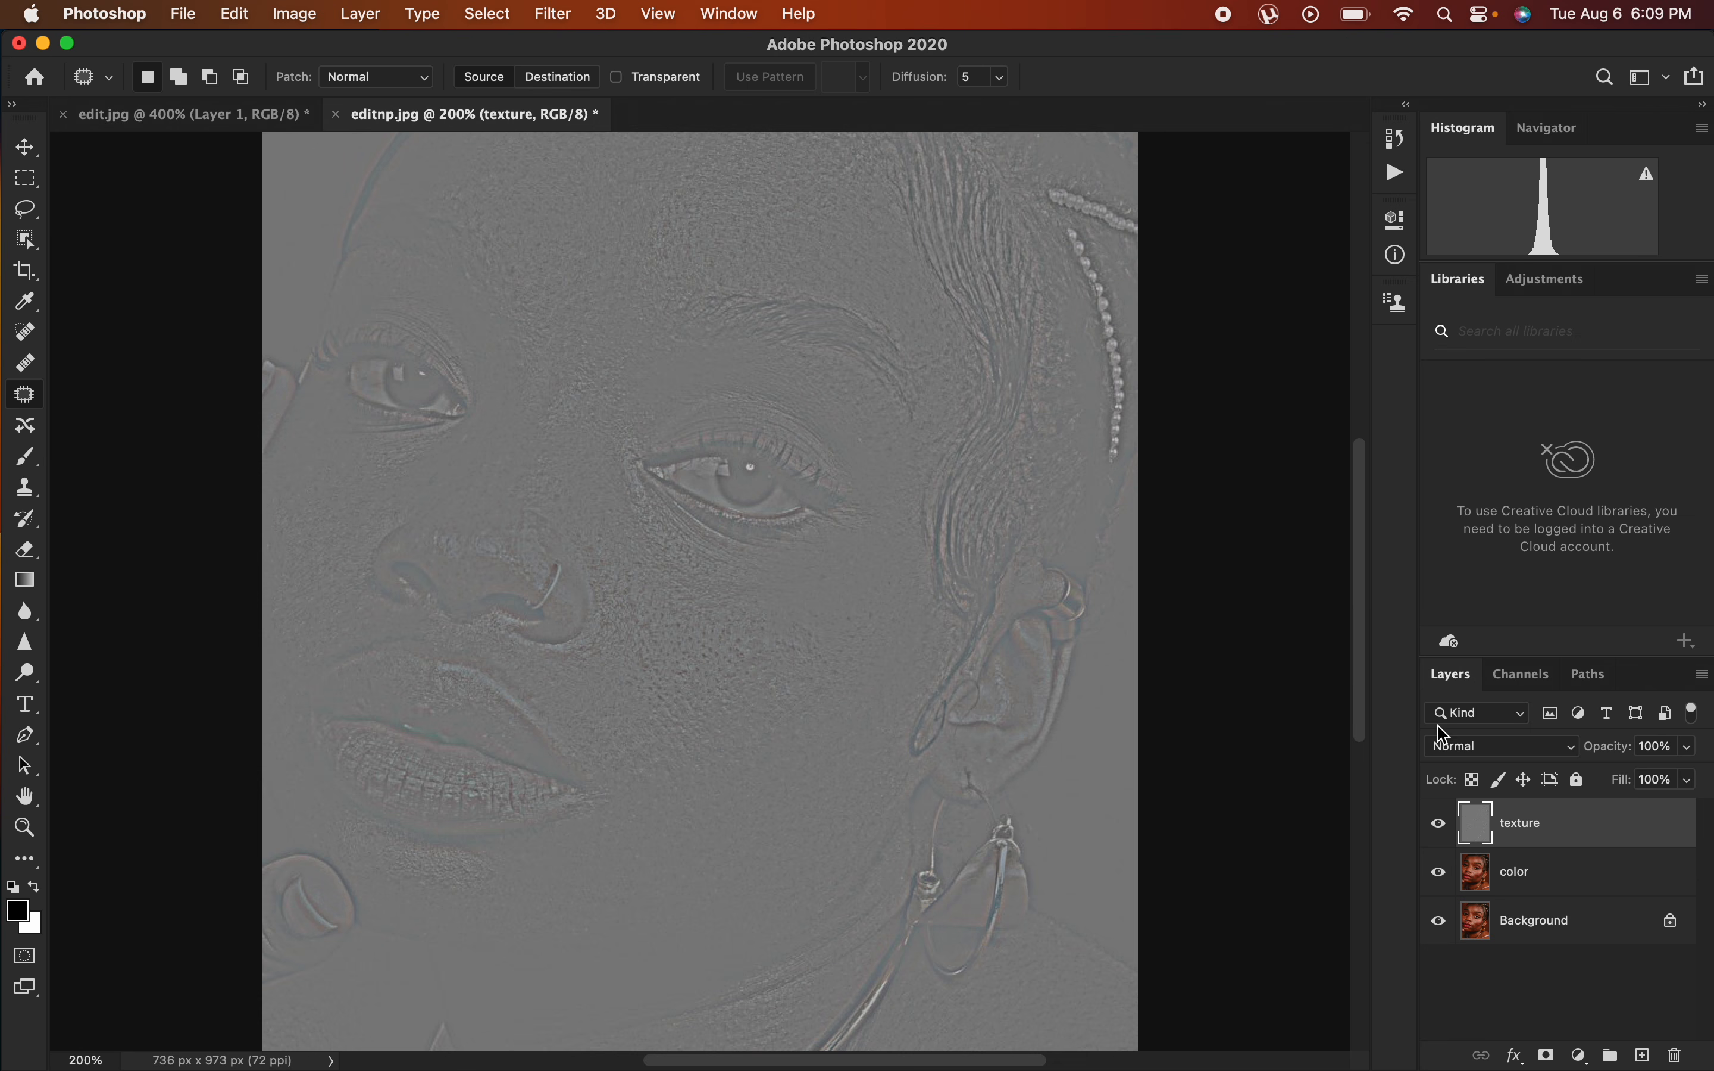
Set the texture layer's blend mode to Linear Light and group the texture and color layers together.
click(1485, 752)
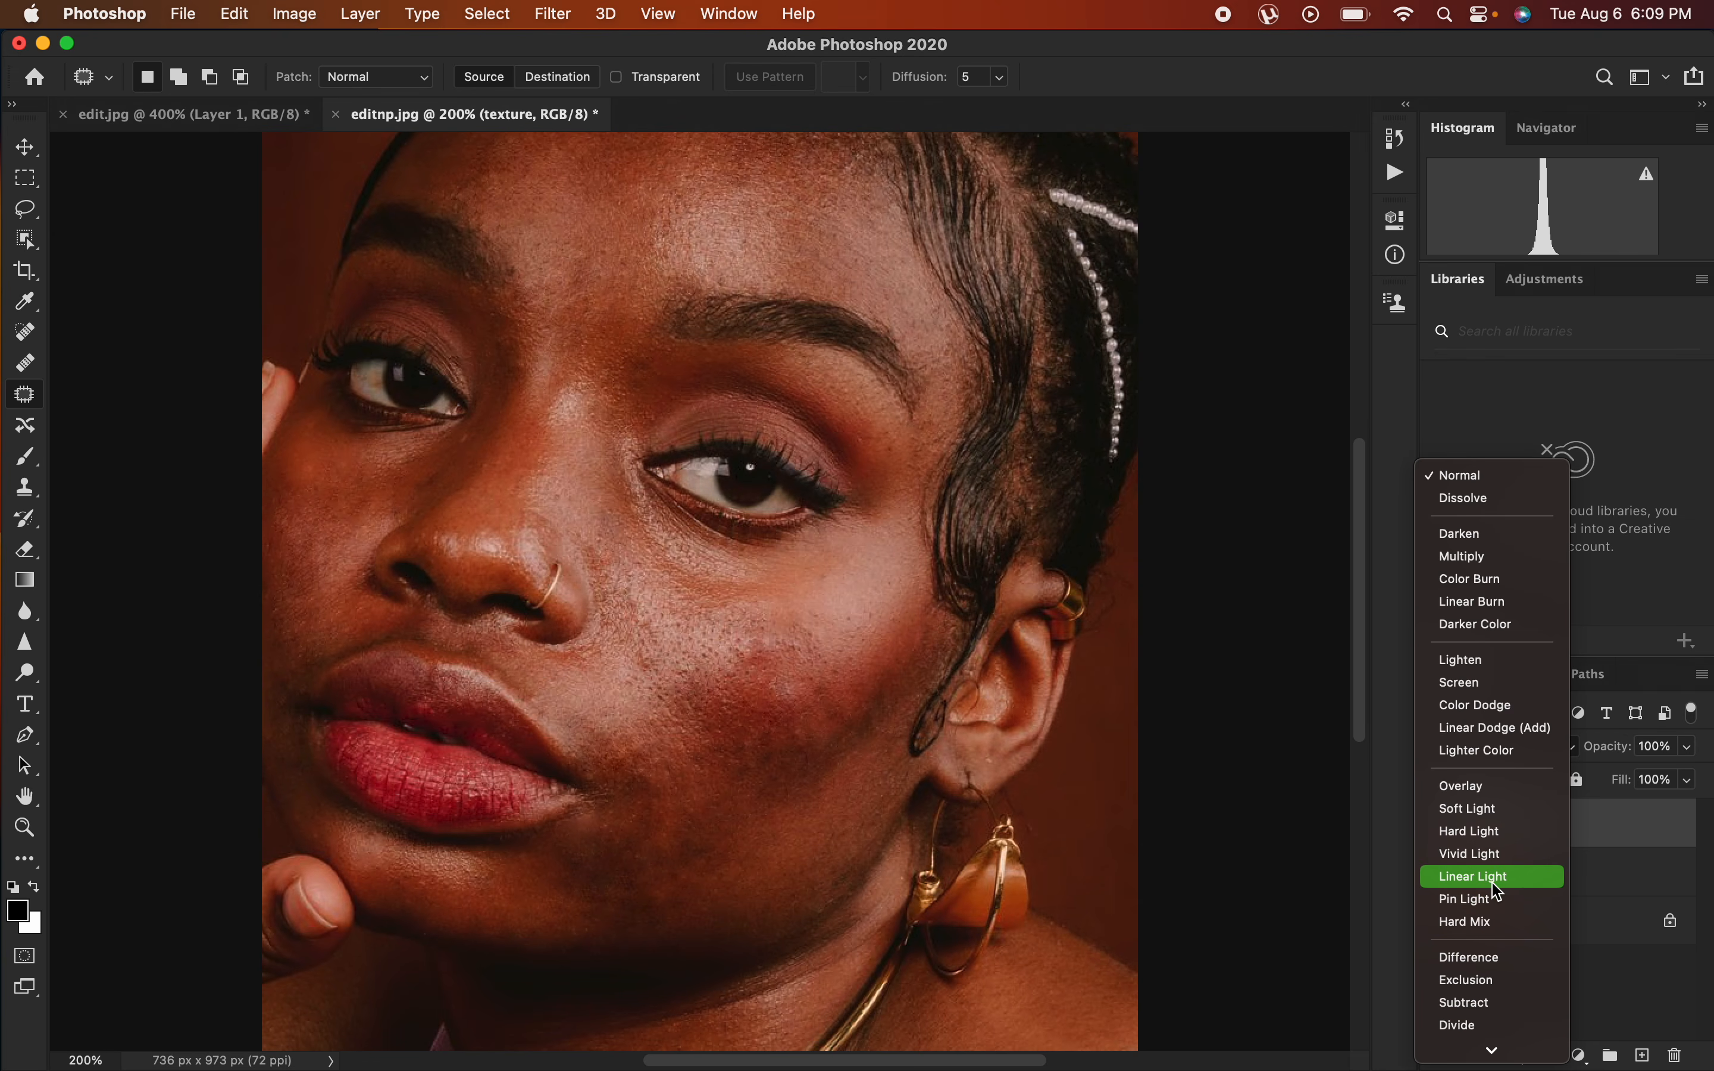
click(1492, 882)
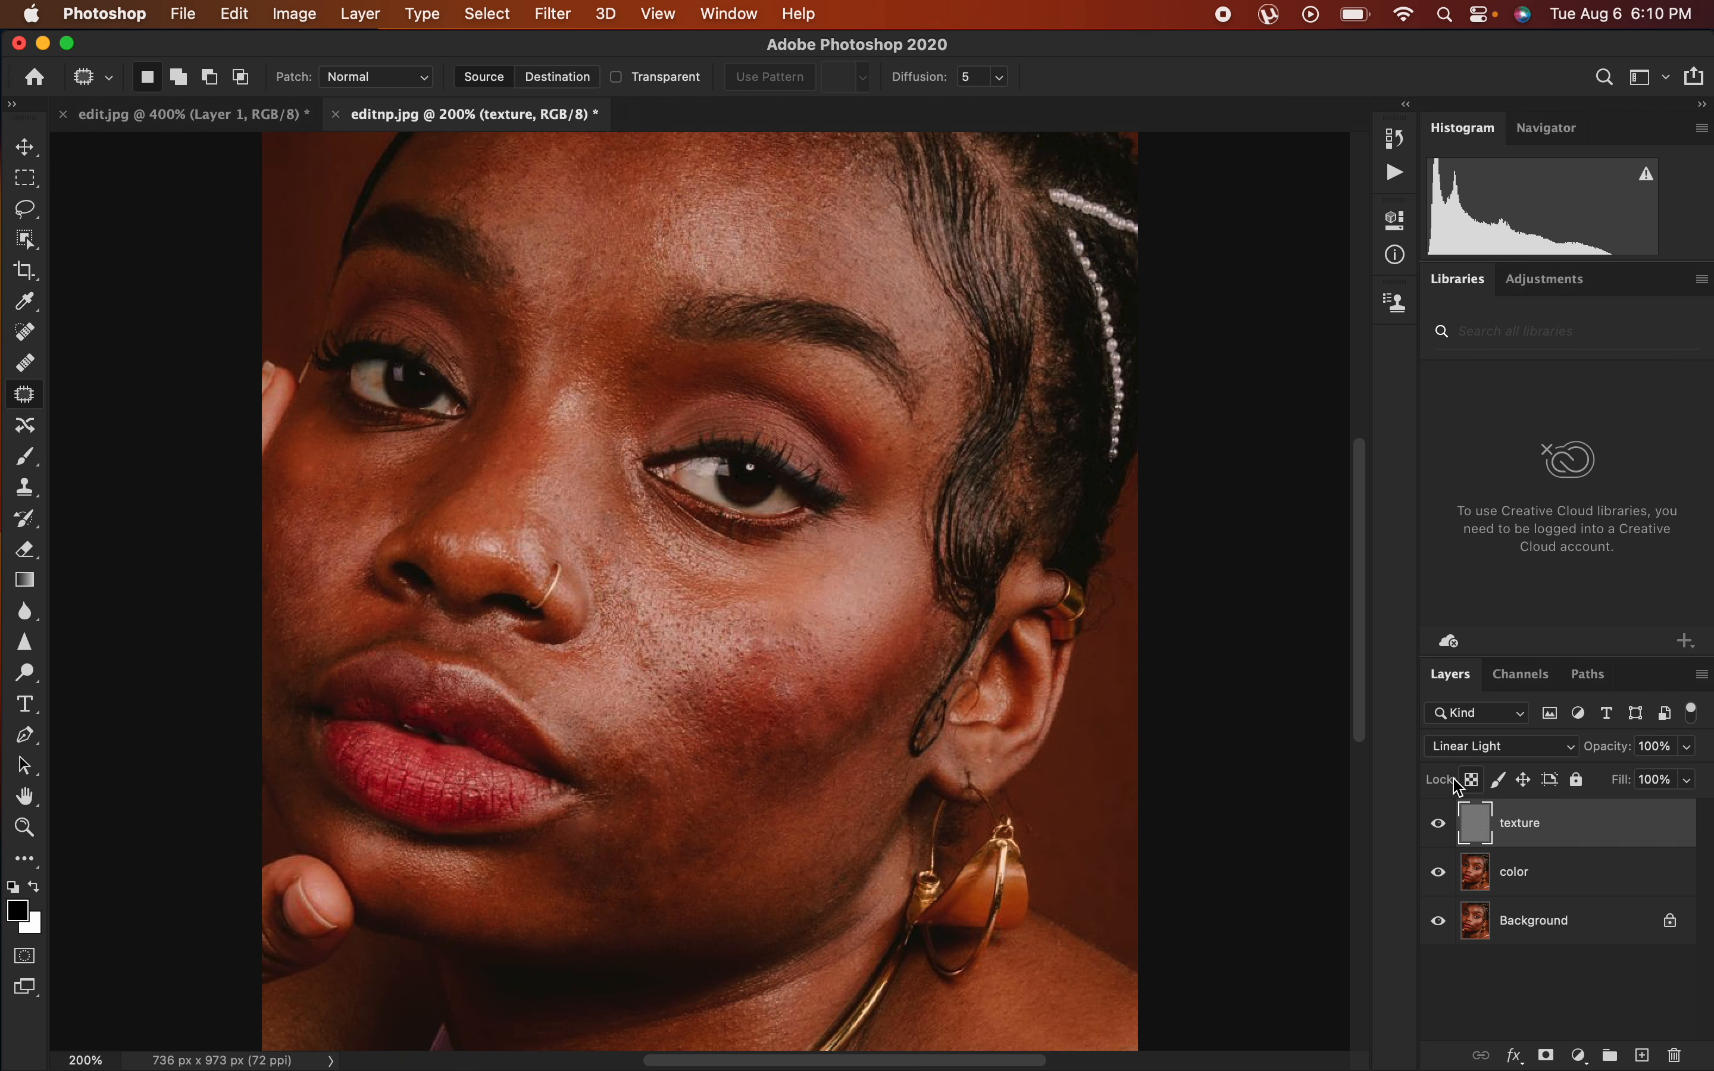
shift+click(1579, 888)
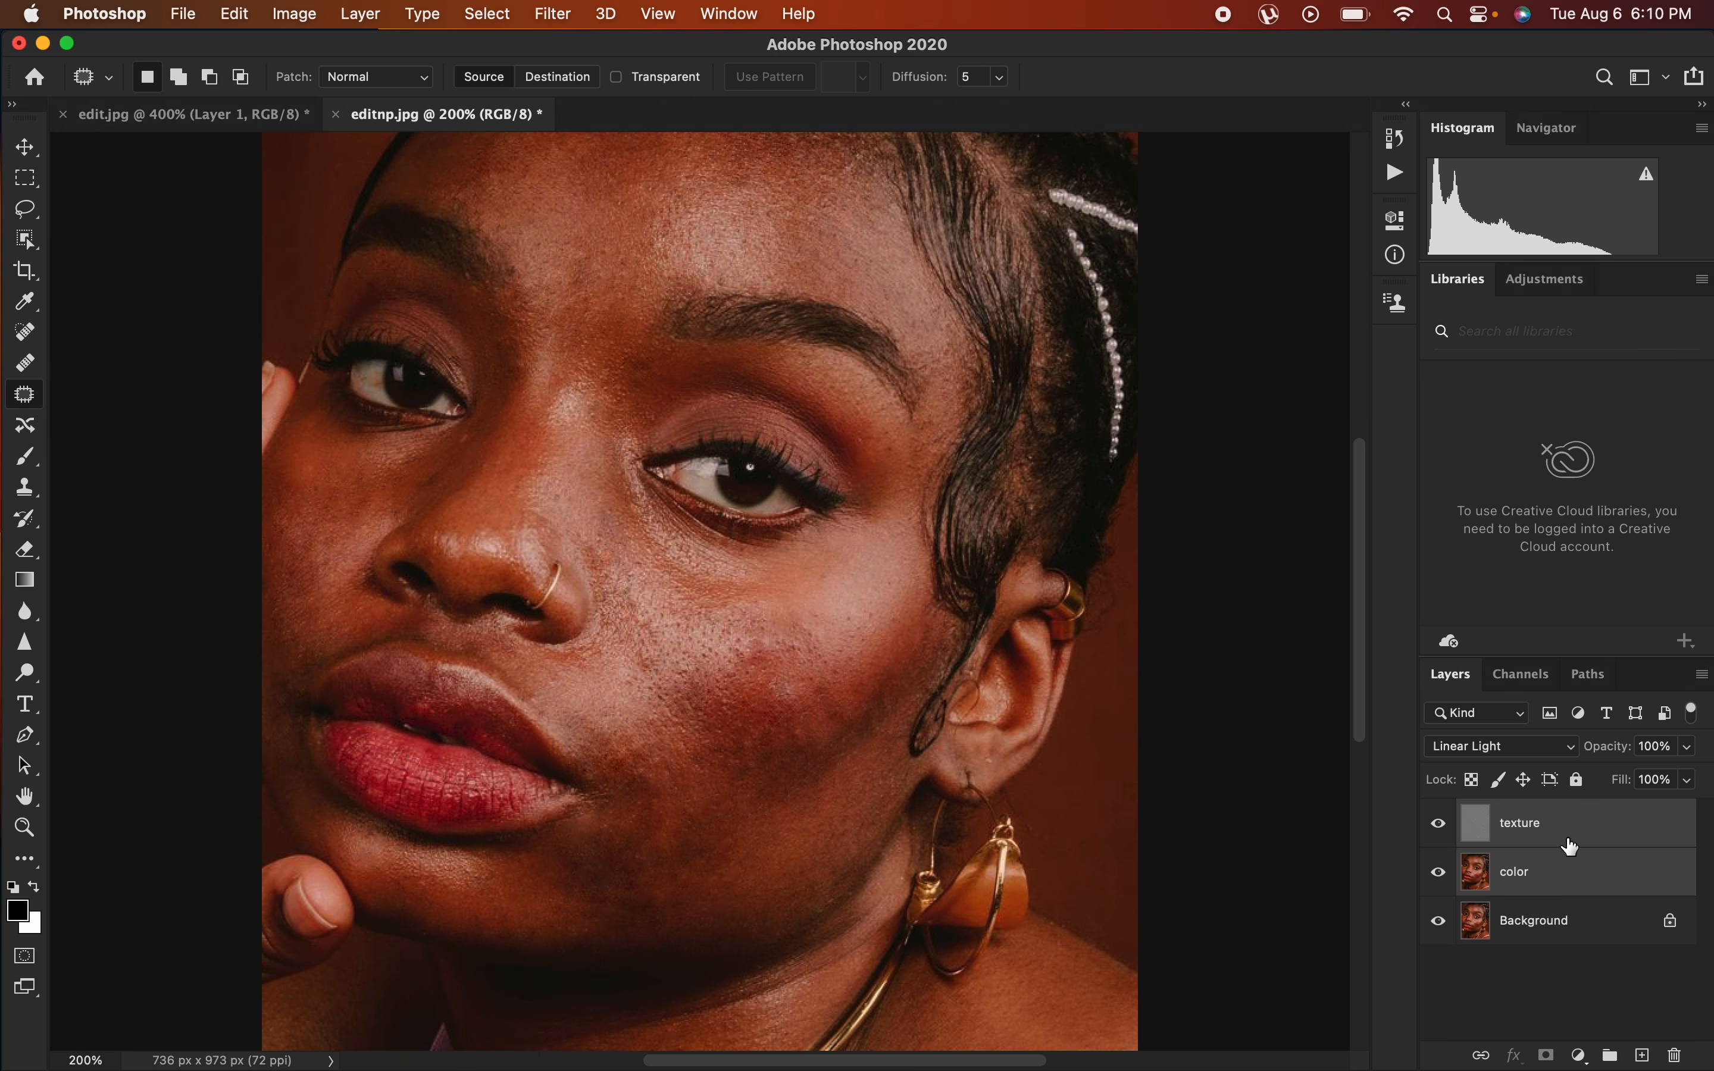
drag(1630, 845, 1611, 1055)
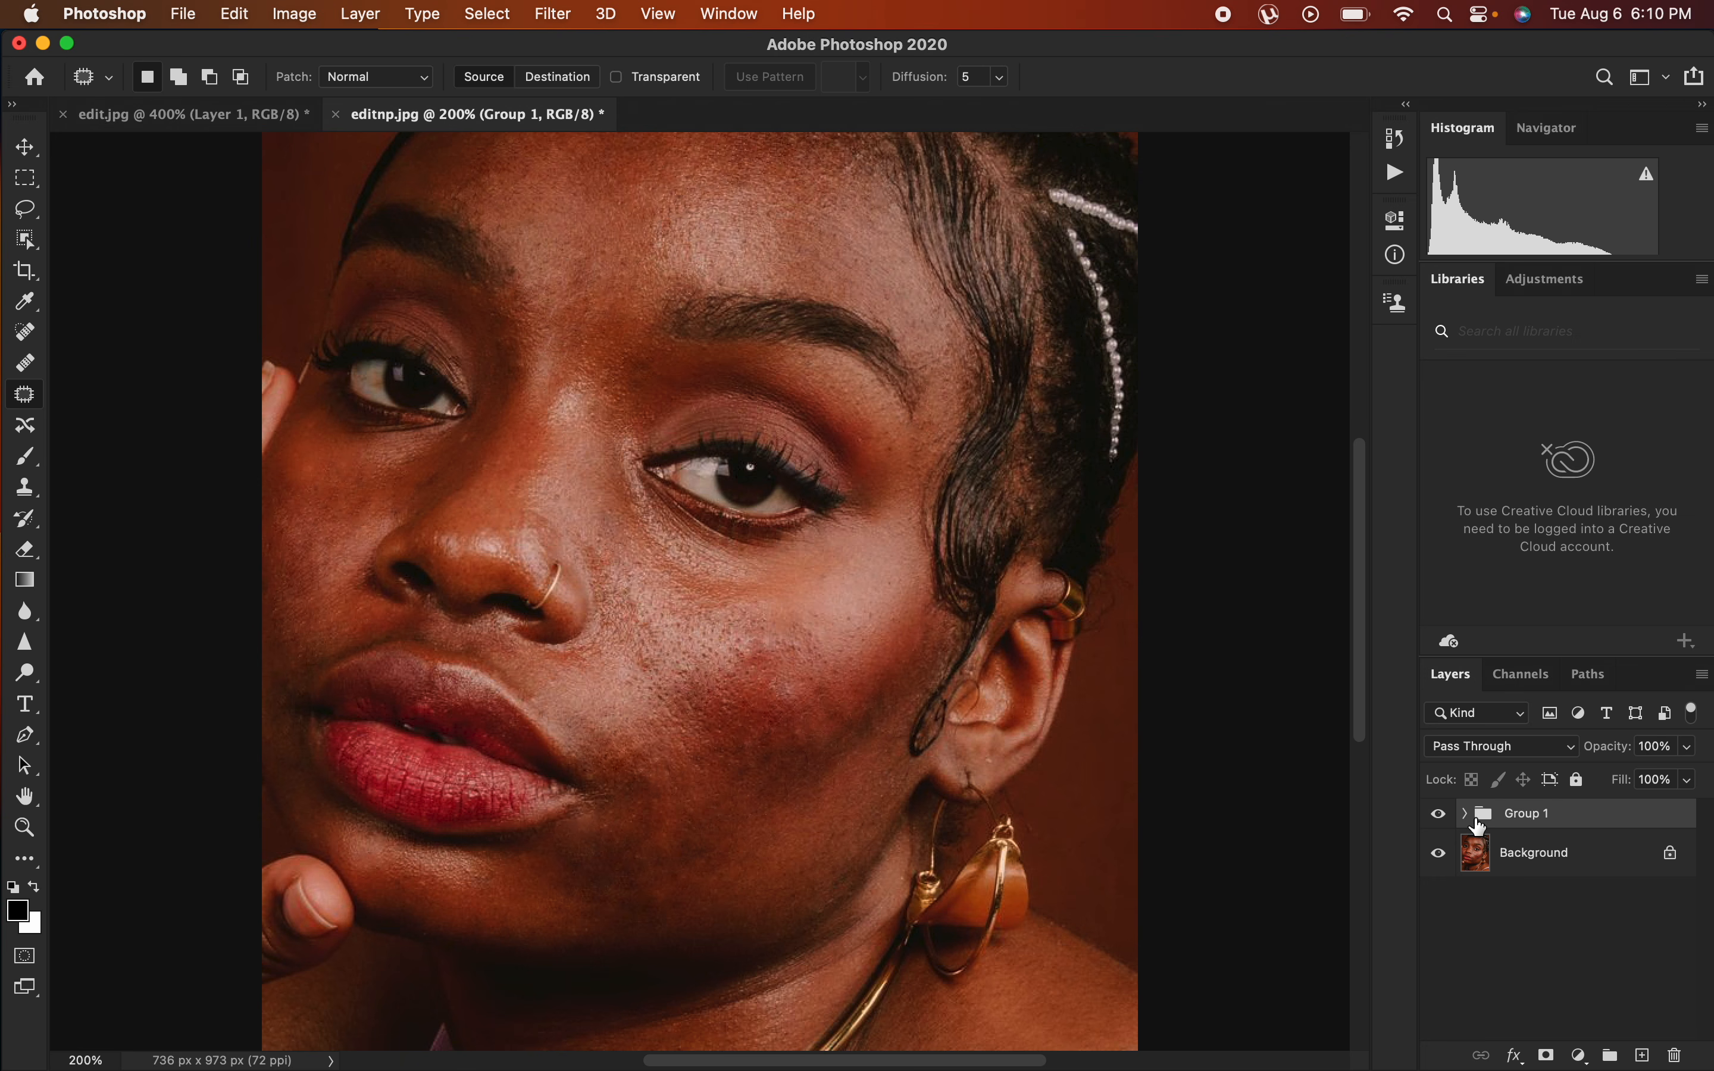
Rename the layer group as freq sep and toggle the Background layer's visibility off and on.
double_click(1534, 815)
text(freq sr)
key(BackSpace)
text(ep)
key(Return)
click(1439, 853)
click(1439, 853)
Expand the freq sep group, hide the texture layer and select the color layer.
click(1466, 815)
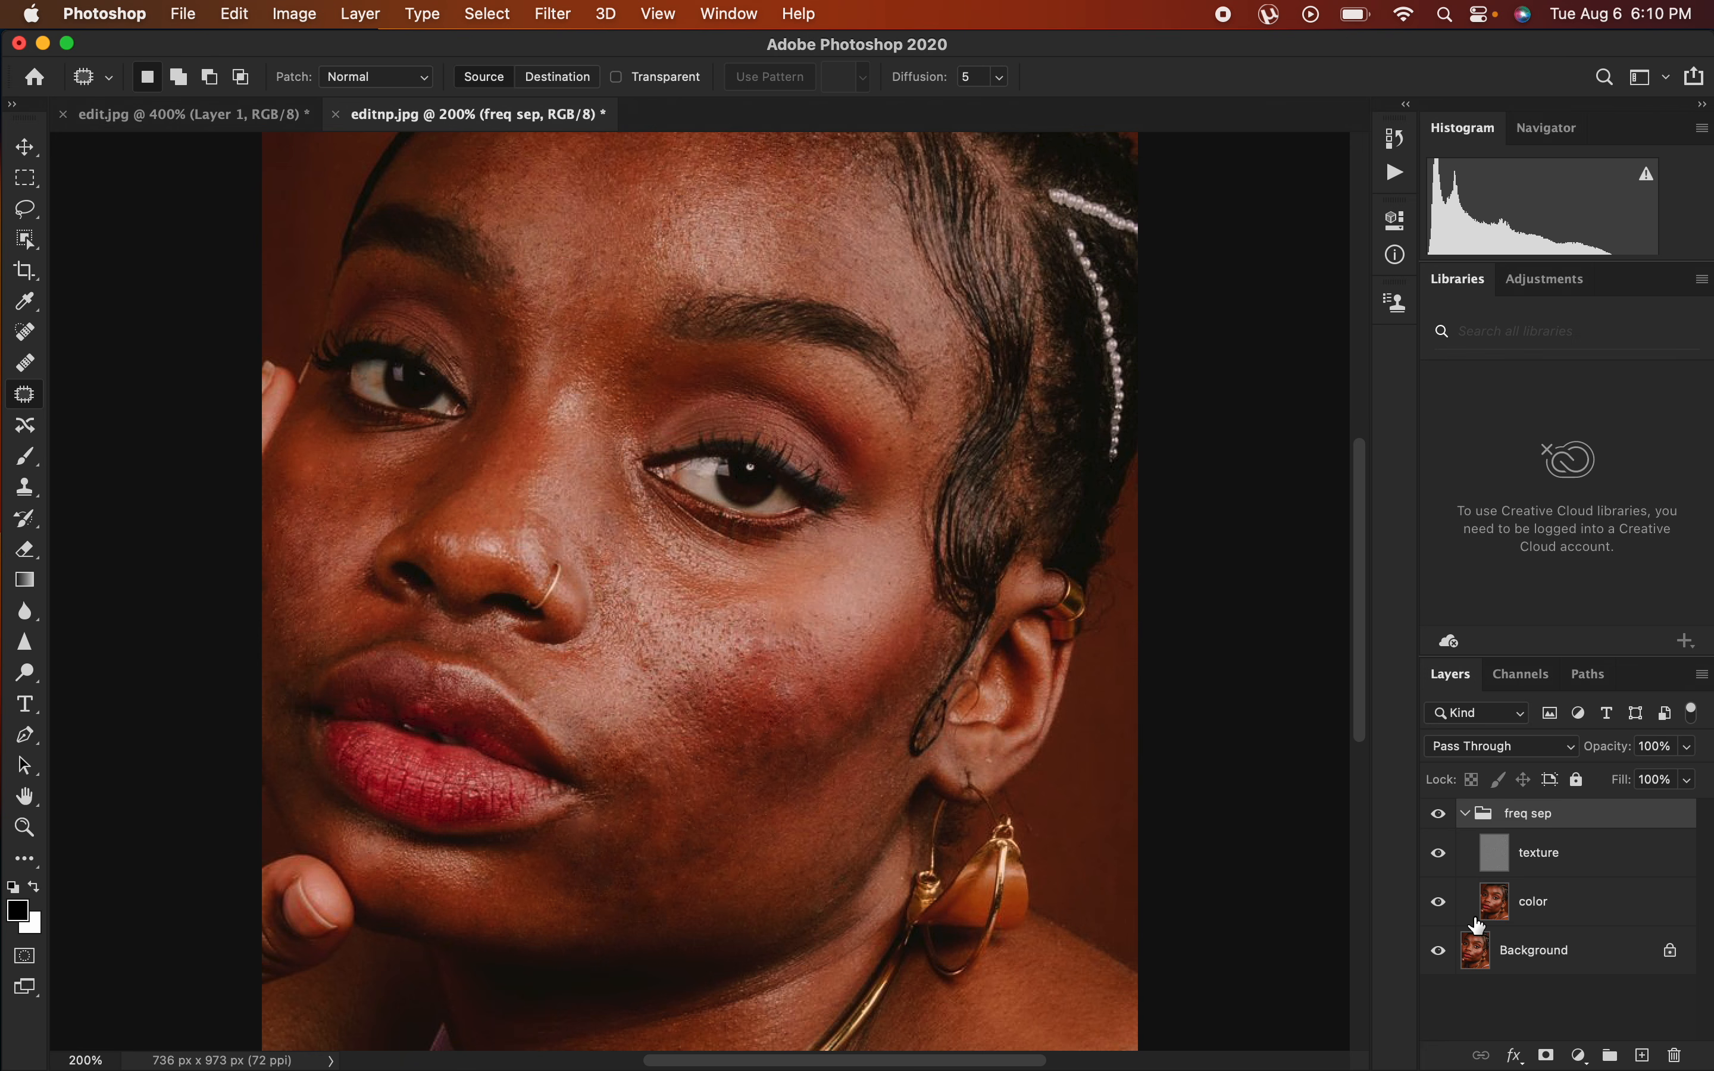
click(1440, 854)
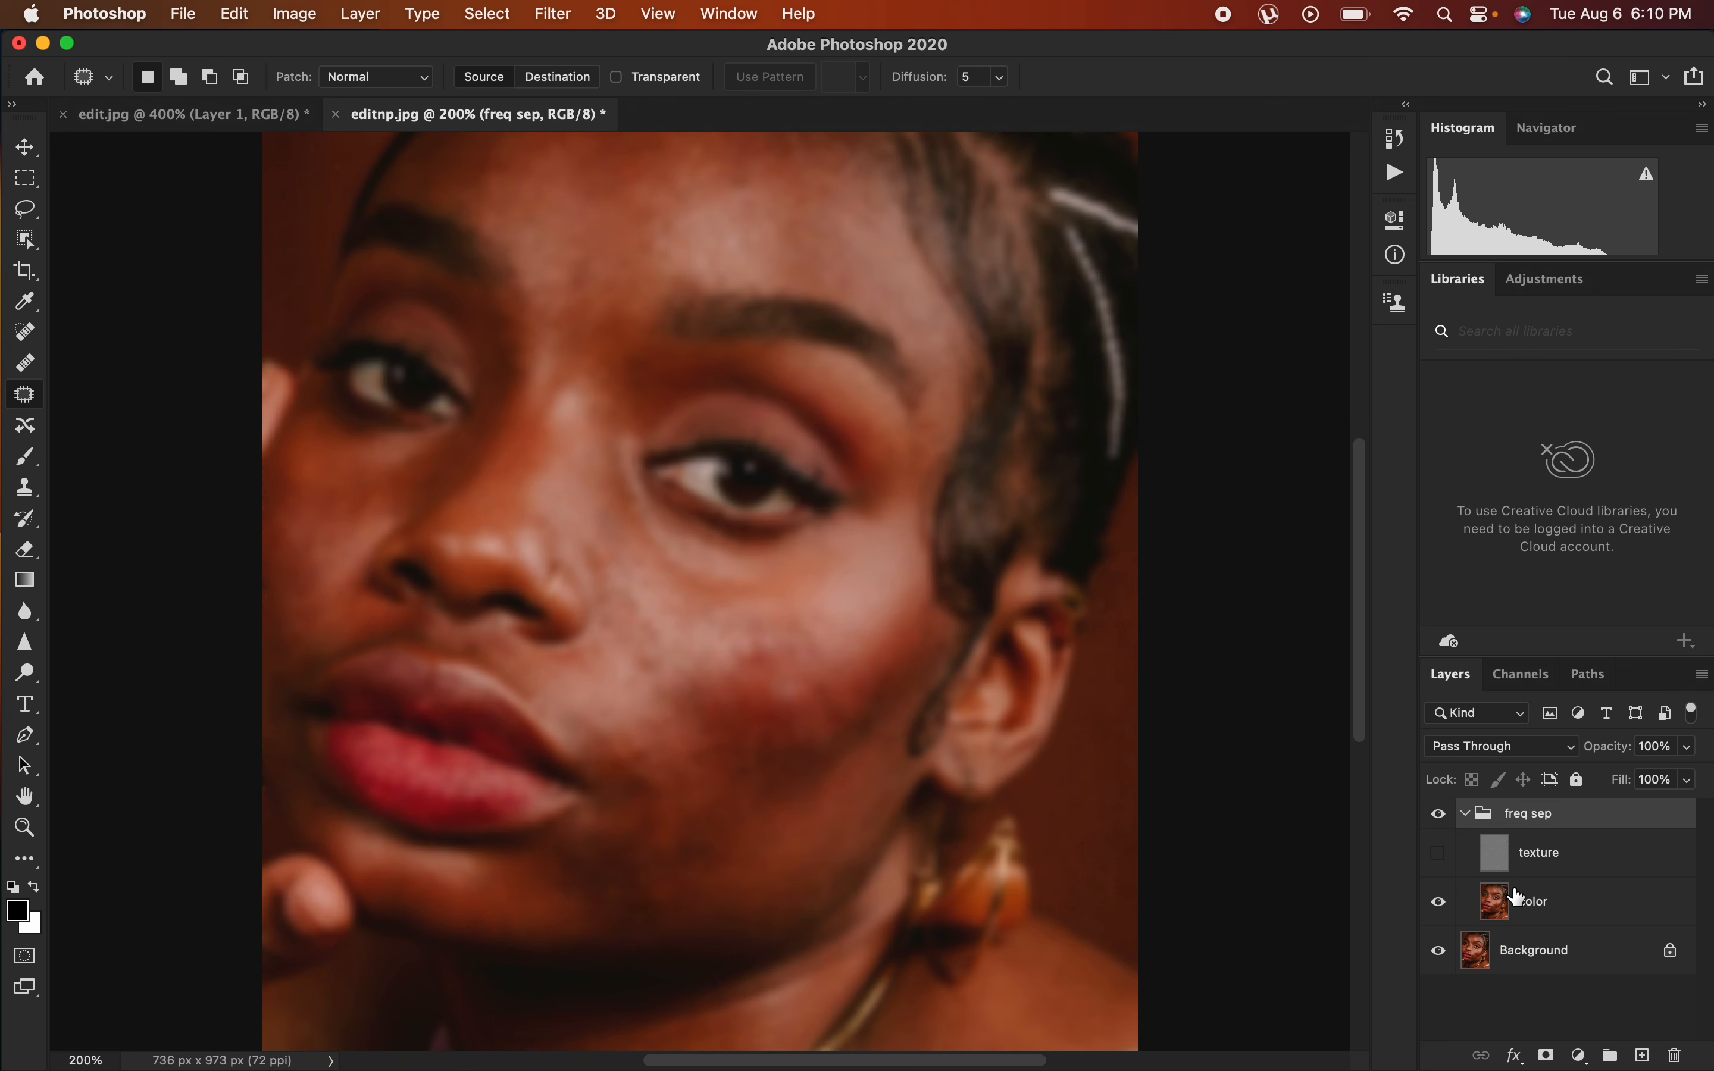
click(1557, 905)
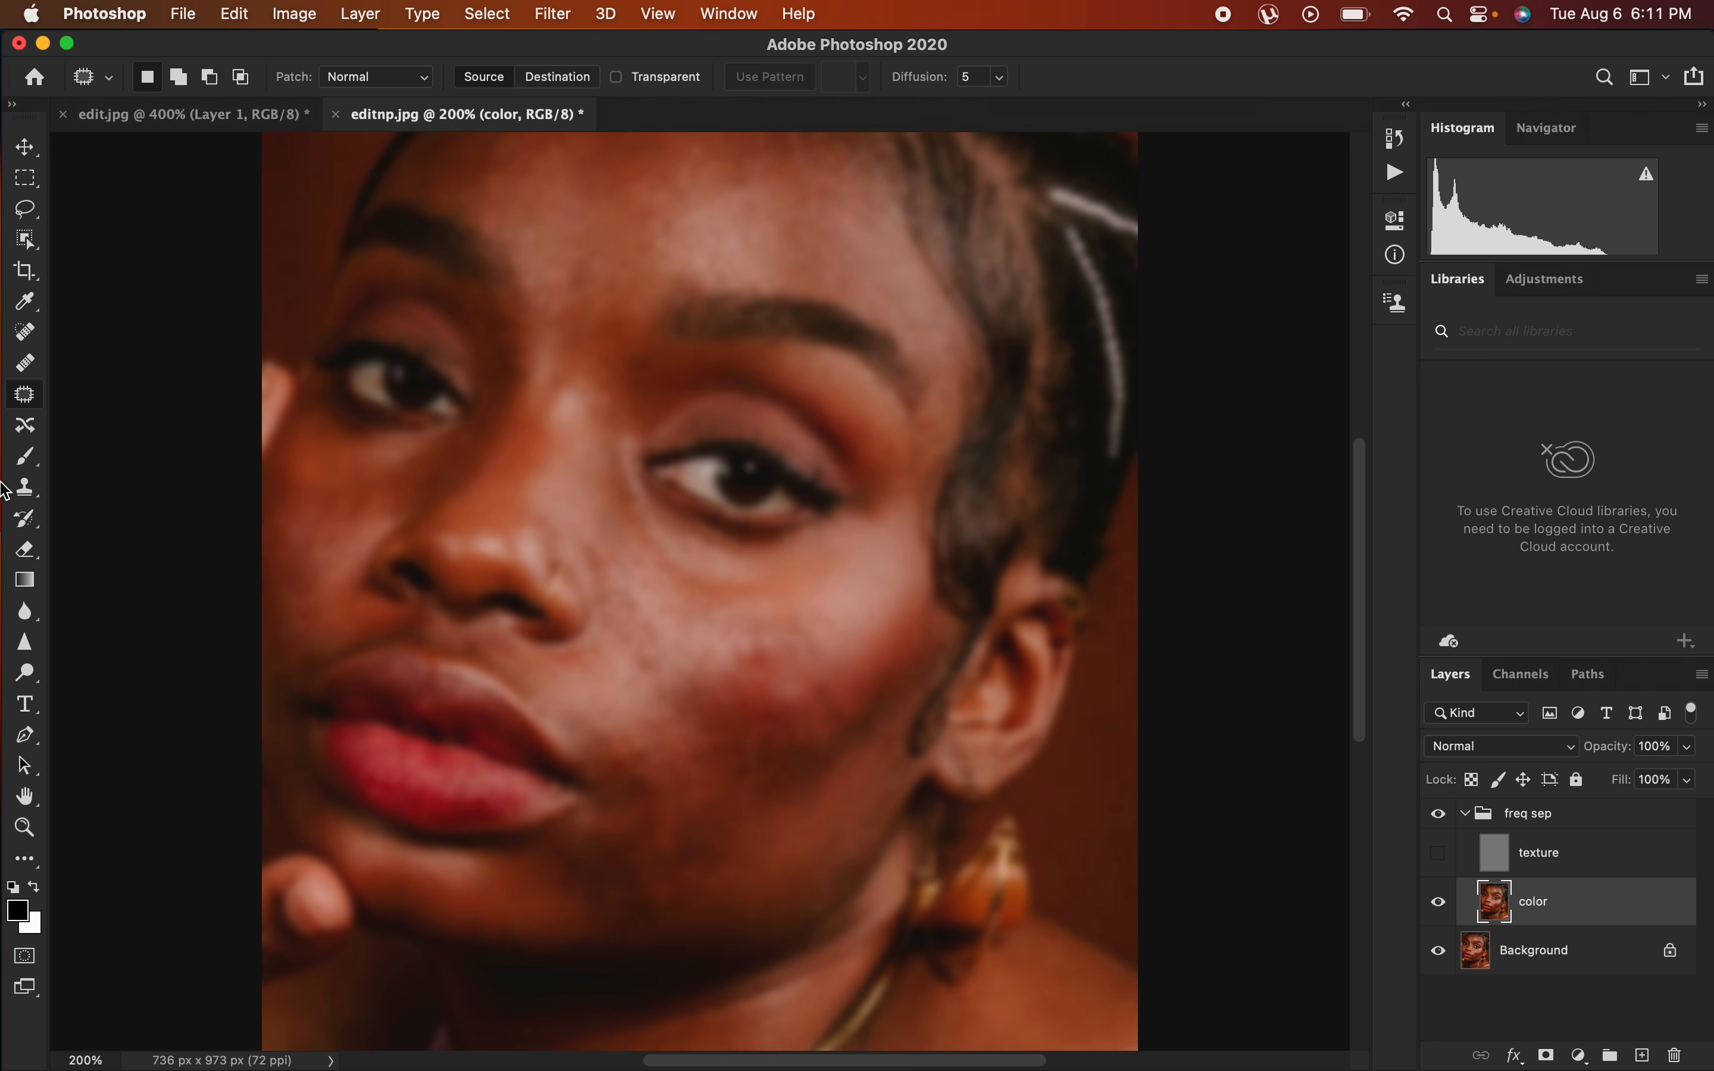
Activate the Mixer Brush and check its brush load and brush tip settings.
click(29, 471)
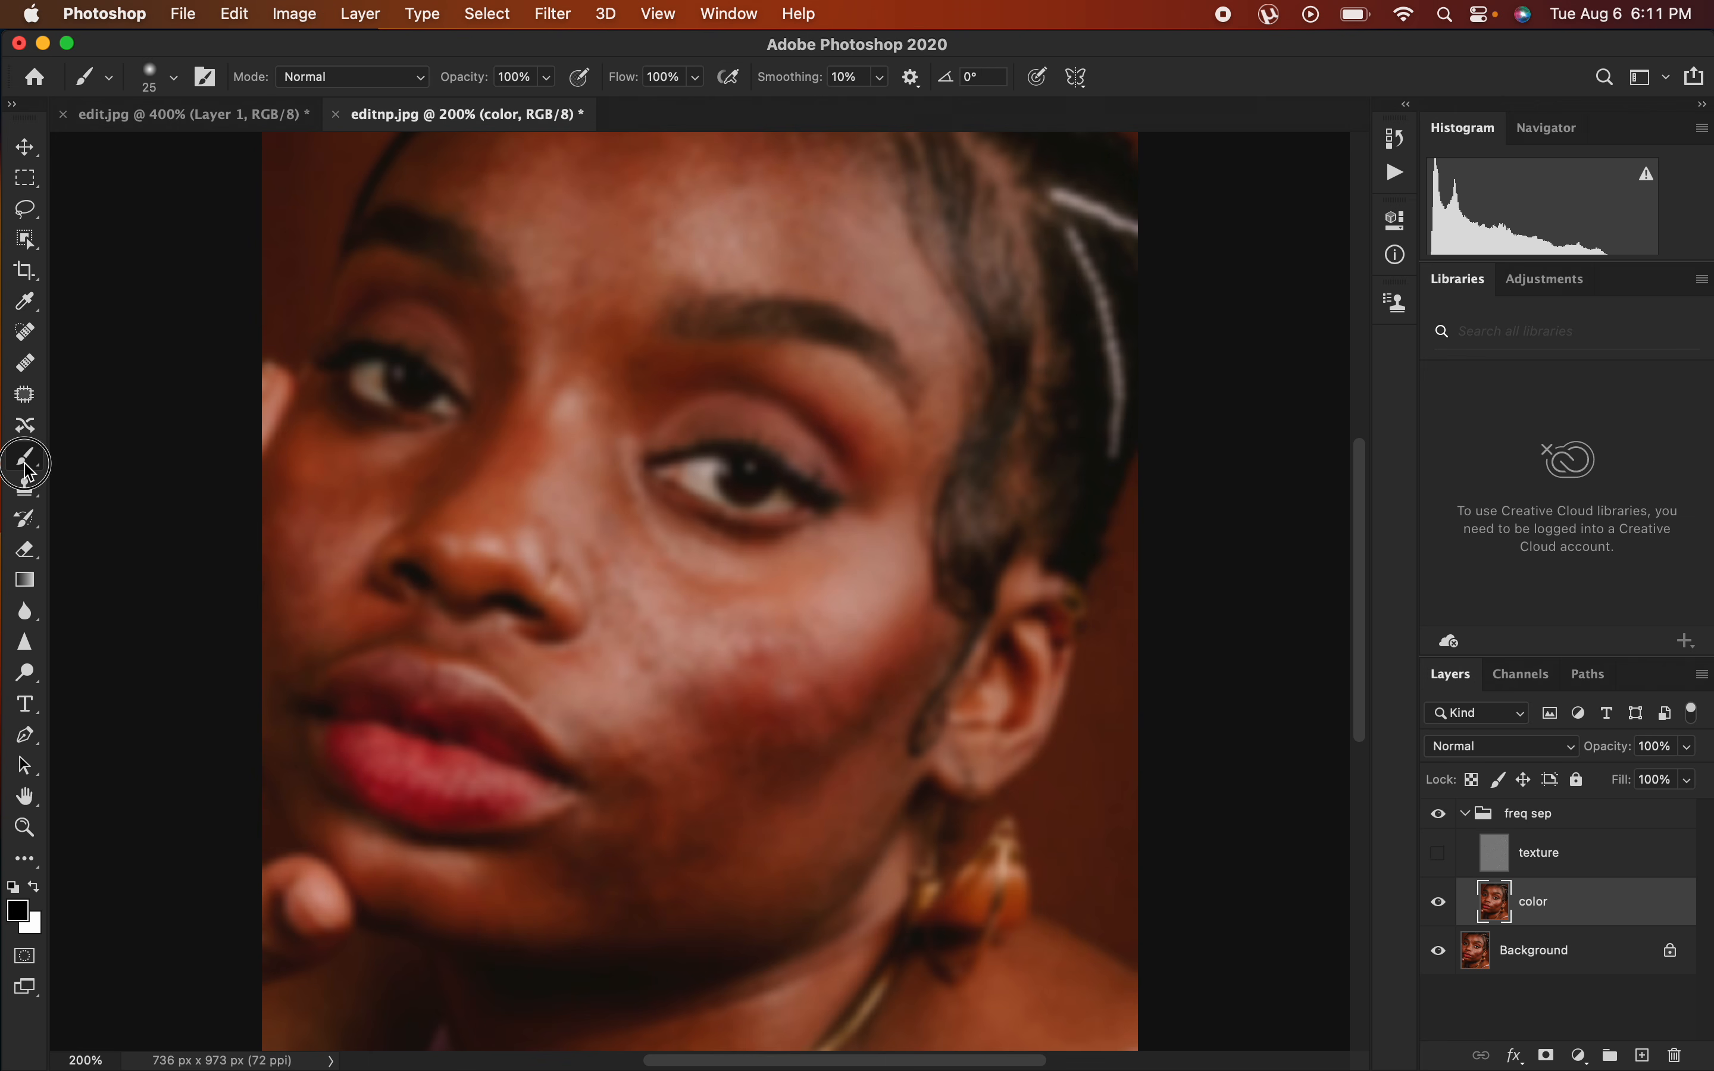
click(27, 868)
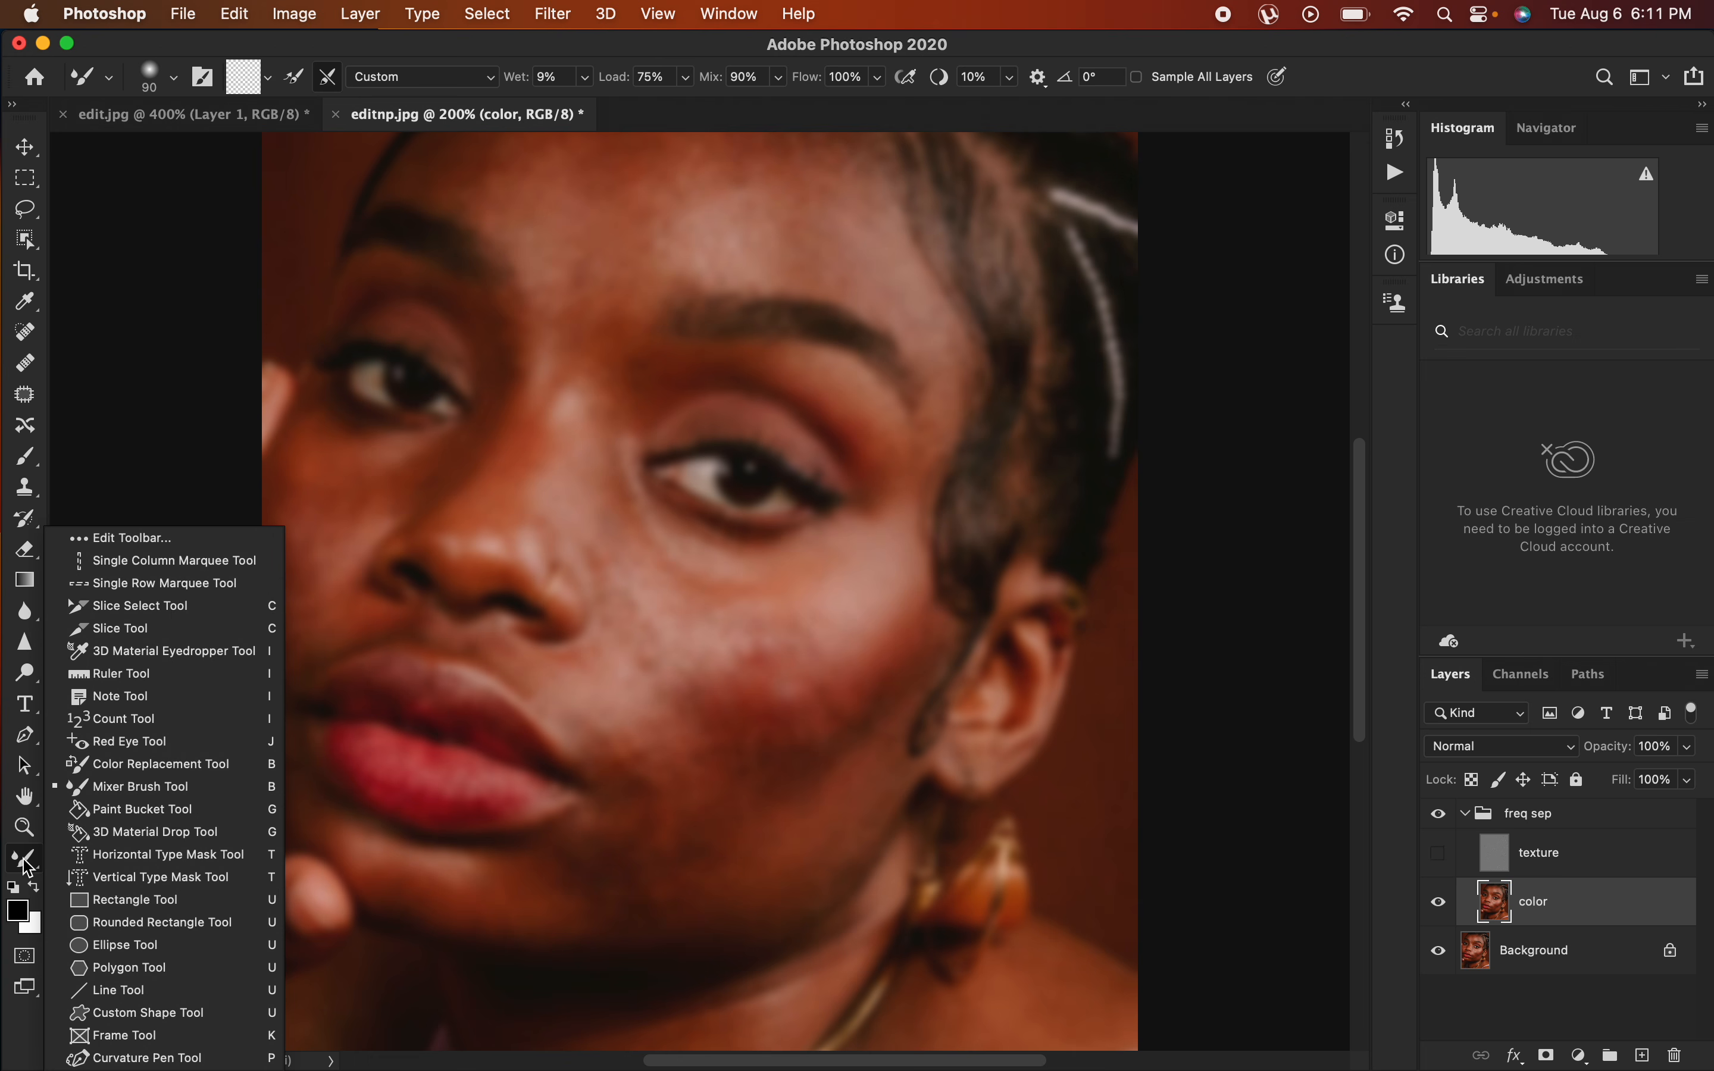
click(149, 787)
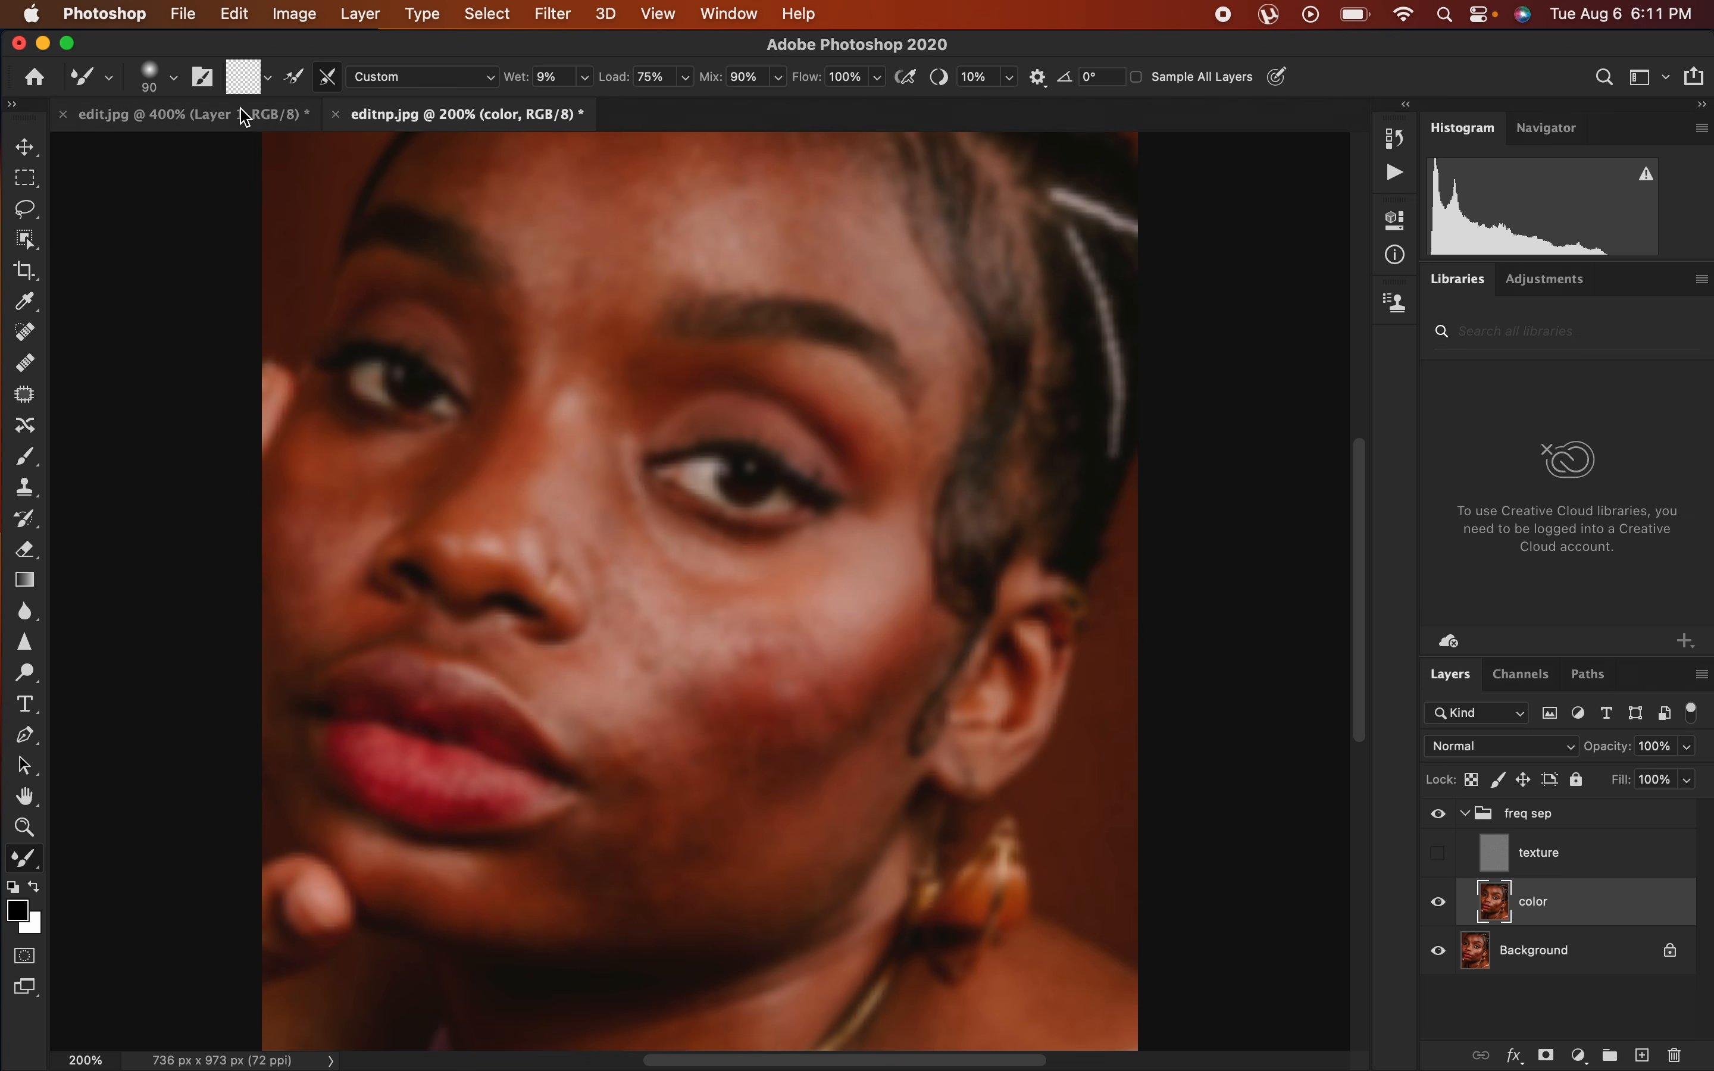
click(267, 79)
click(276, 129)
click(170, 79)
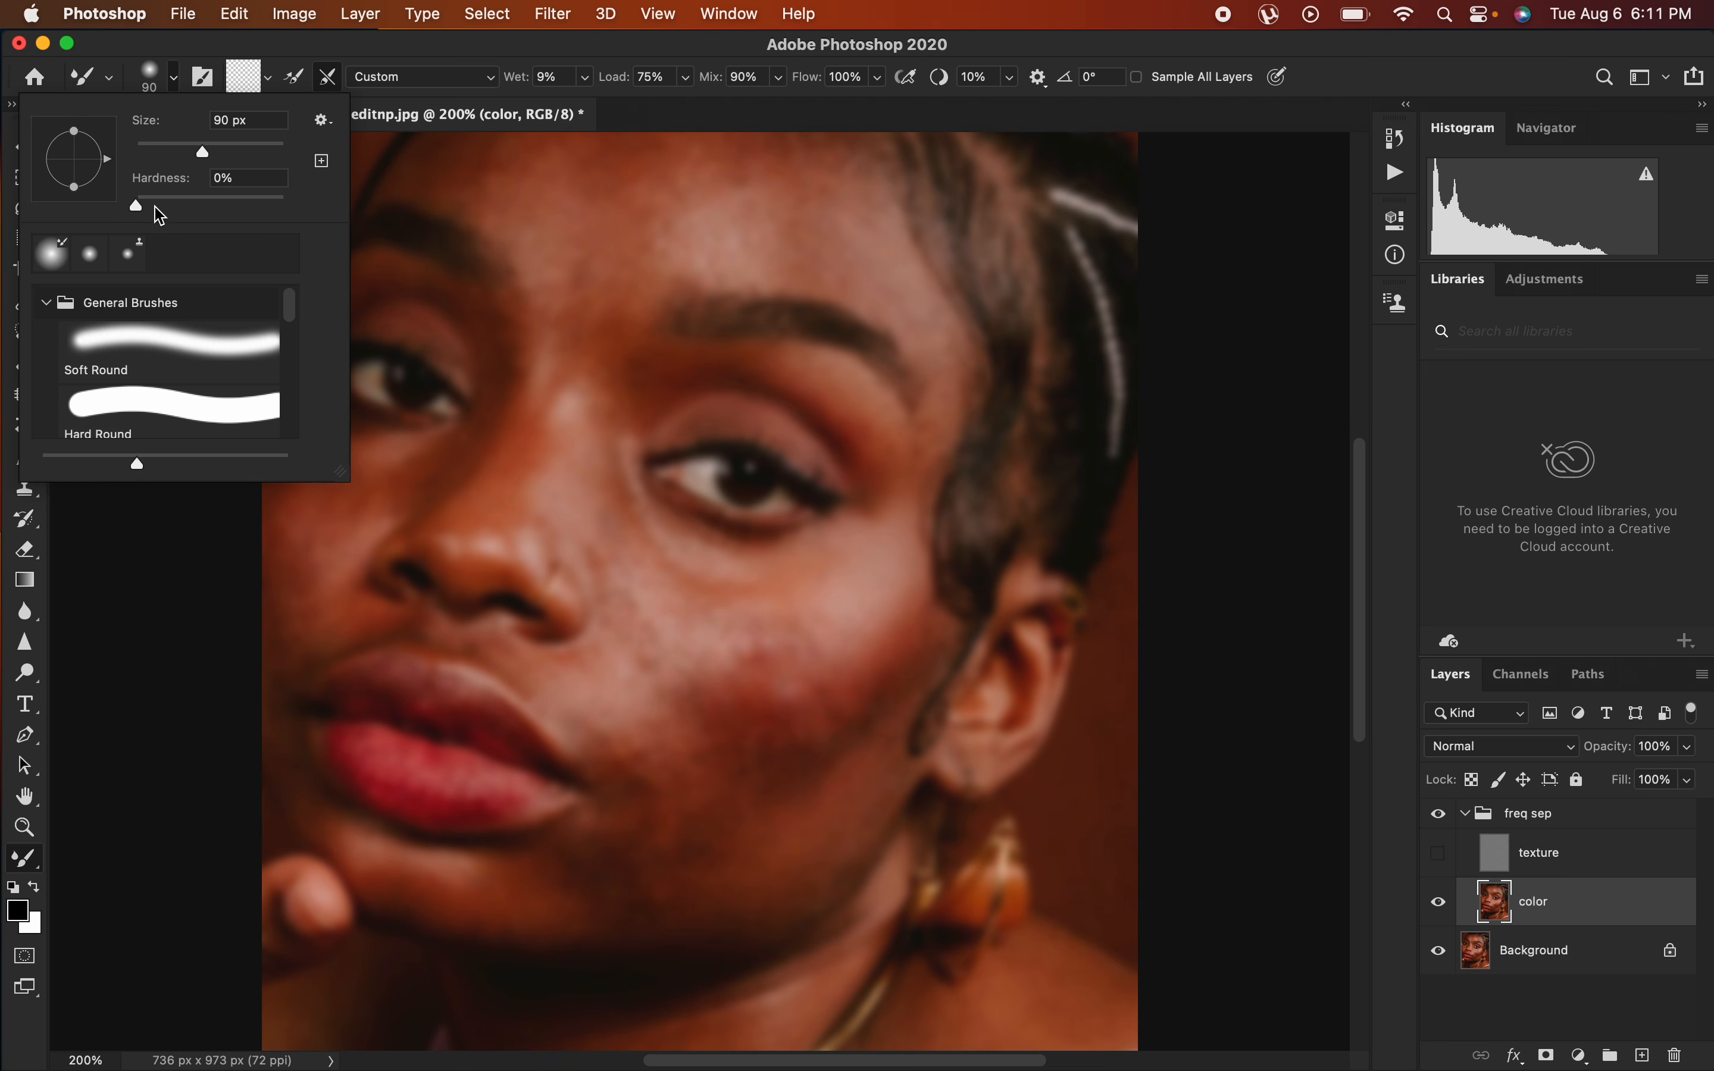
click(170, 90)
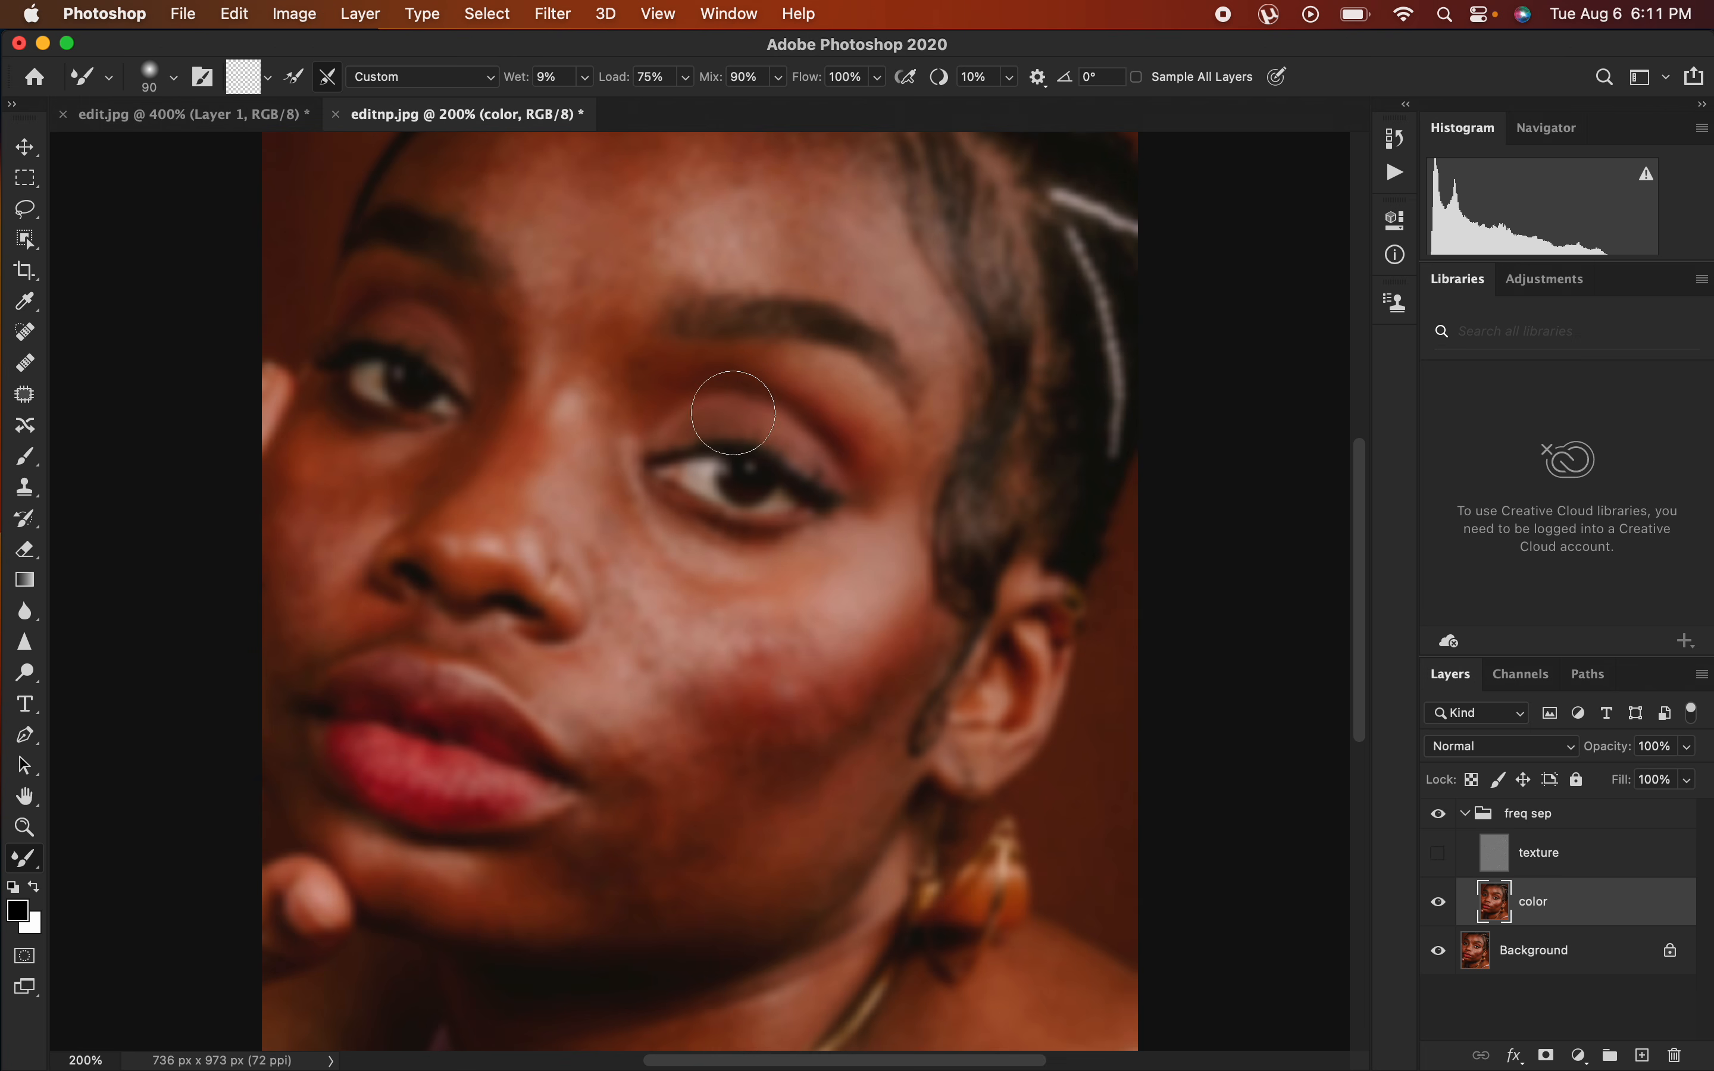
Blend the blotchy tones on the outer cheek toward the ear on the color layer with a 70 px Mixer Brush.
key(super+minus)
key(super+equal)
drag(801, 685, 813, 711)
key(super+minus)
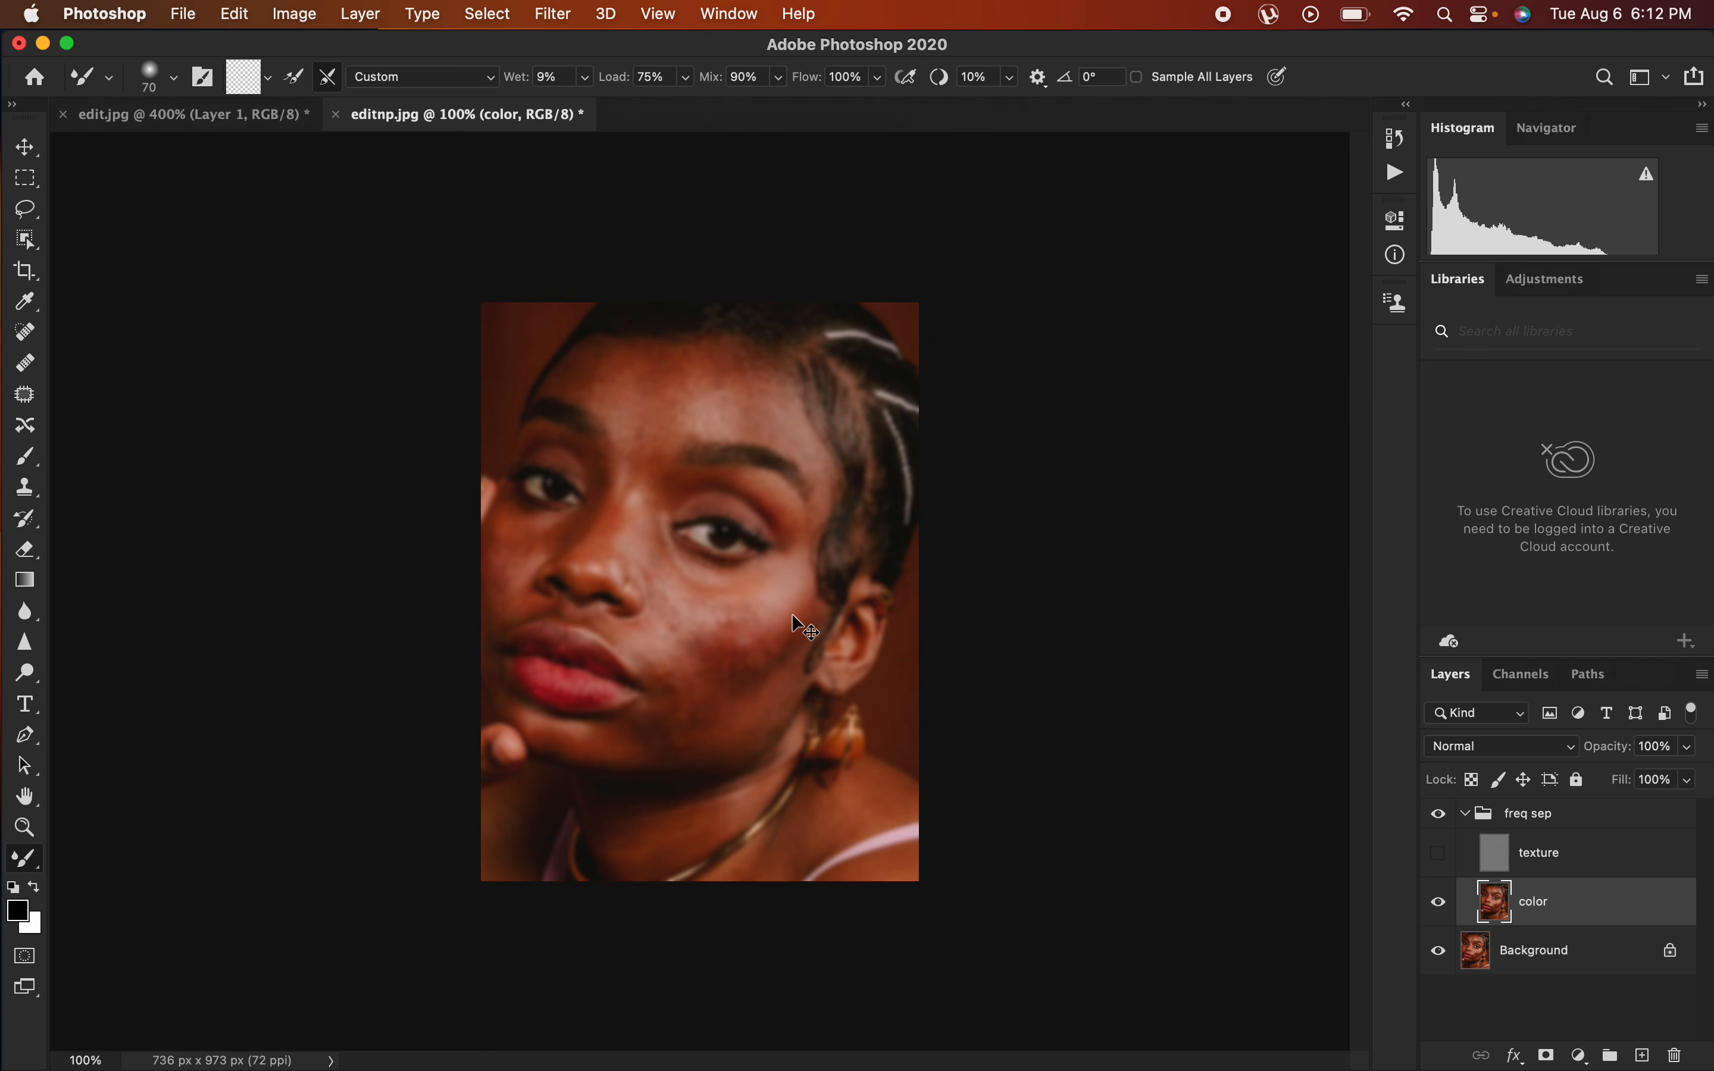
key(super+equal)
key(super+equal)
key(super+equal)
key(super+equal)
key(super+minus)
key(super+minus)
key(super+minus)
key(super+minus)
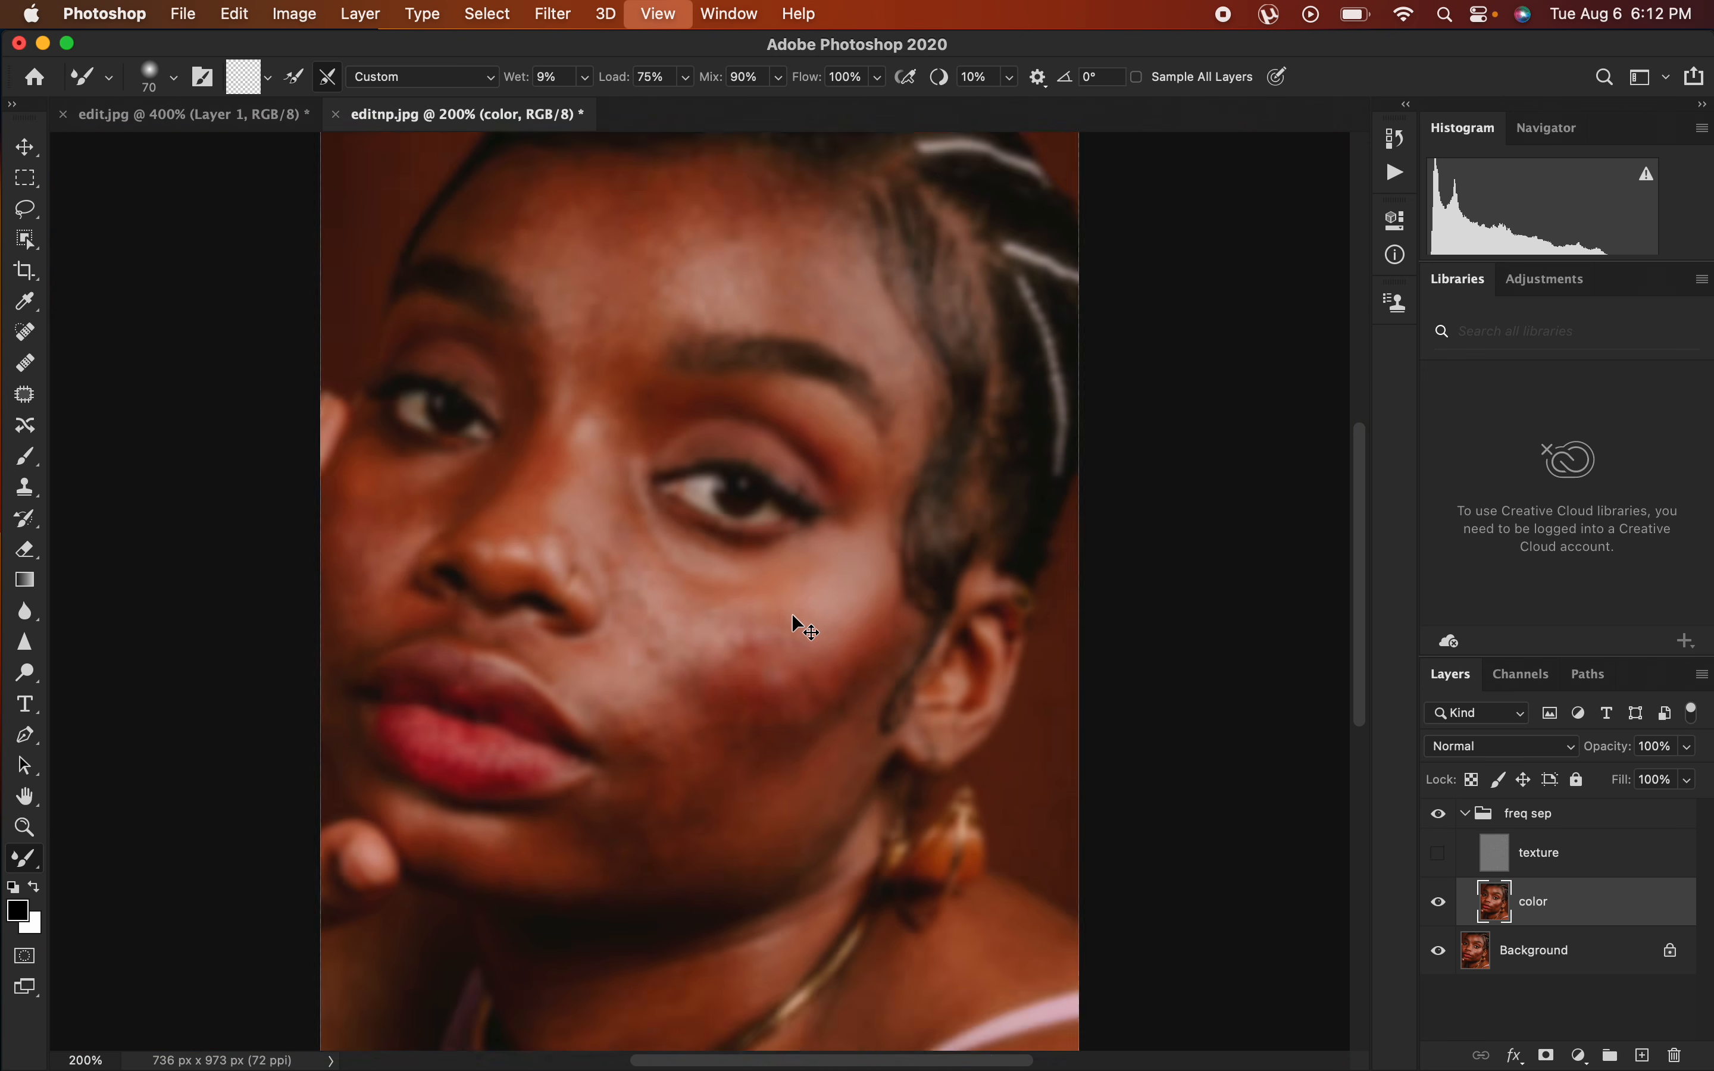
key(super+equal)
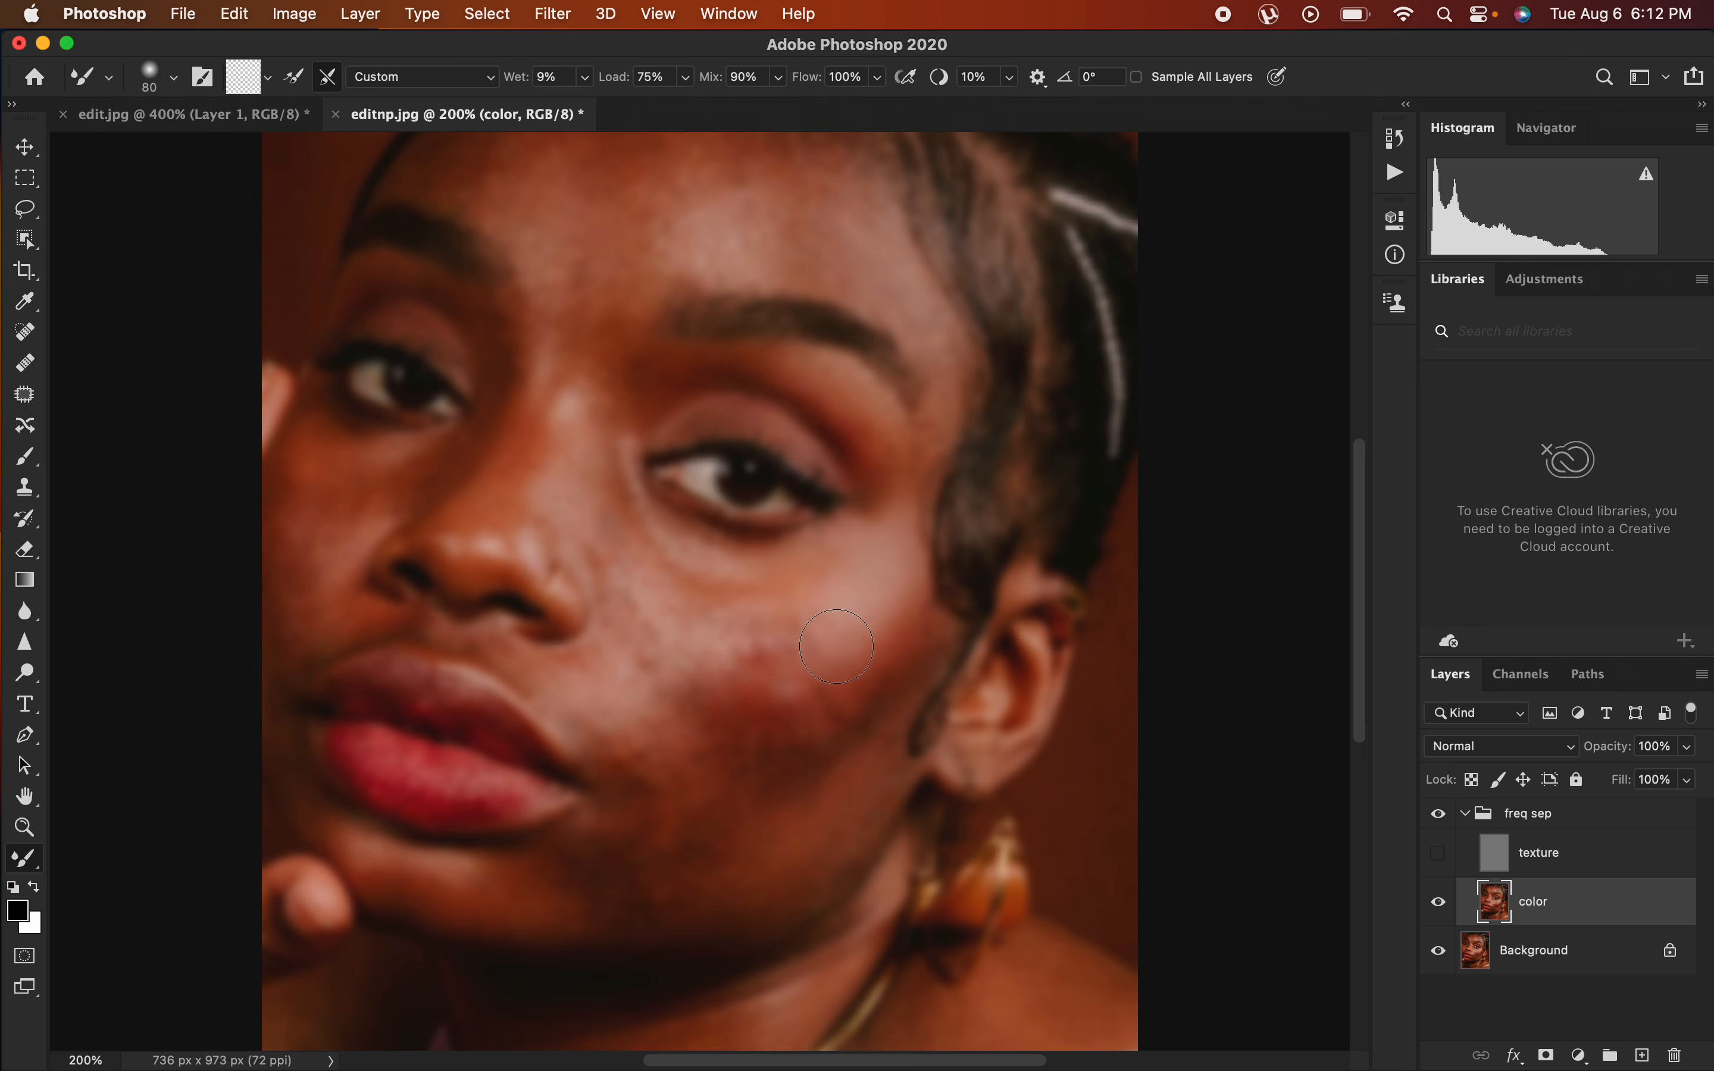
mouse_move(891, 652)
mouse_down()
mouse_move(883, 639)
mouse_move(869, 691)
mouse_move(888, 639)
mouse_move(897, 653)
mouse_up()
mouse_move(871, 683)
mouse_down()
mouse_move(888, 647)
mouse_move(788, 753)
mouse_move(871, 689)
mouse_move(794, 724)
mouse_move(807, 689)
mouse_move(823, 700)
mouse_move(915, 634)
mouse_up()
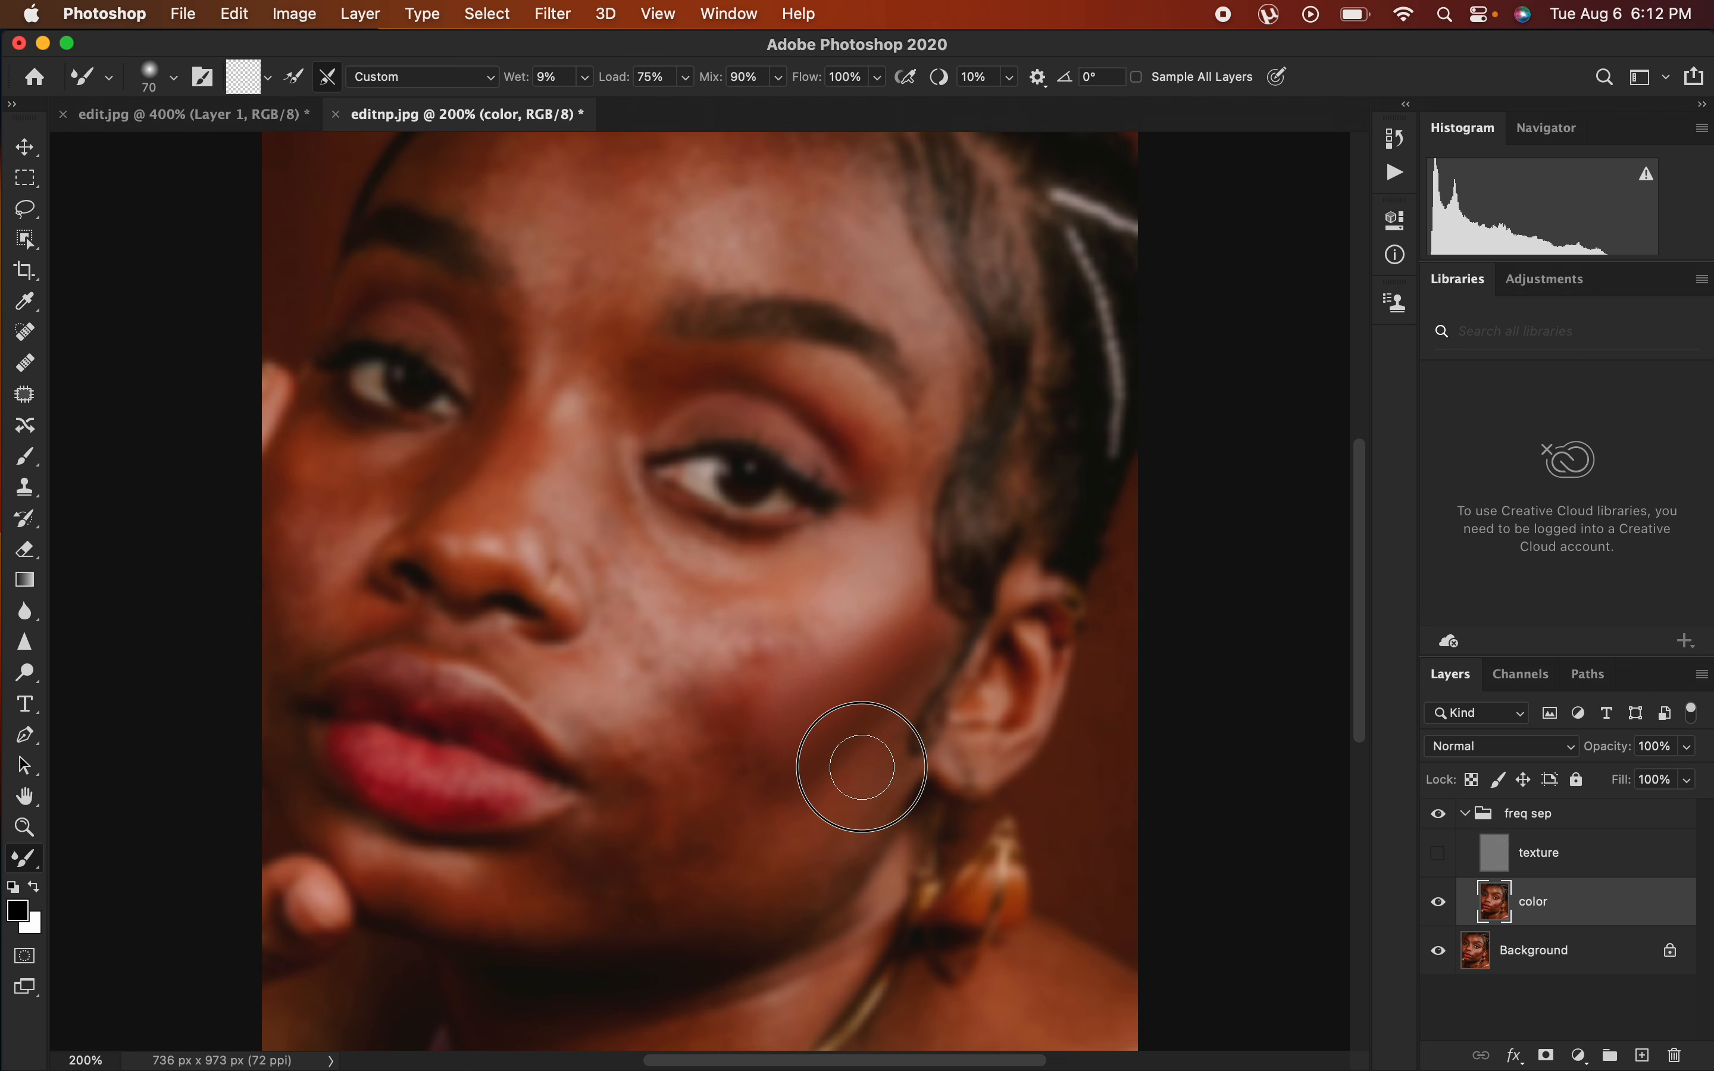
mouse_move(863, 772)
mouse_down()
mouse_move(815, 799)
mouse_move(868, 747)
mouse_move(782, 834)
mouse_move(750, 819)
mouse_move(750, 849)
mouse_move(784, 815)
mouse_move(745, 830)
mouse_move(784, 677)
mouse_move(750, 681)
mouse_move(772, 706)
mouse_move(726, 700)
mouse_move(768, 730)
mouse_move(800, 685)
mouse_move(891, 629)
mouse_move(872, 620)
mouse_move(739, 765)
mouse_move(872, 681)
mouse_move(895, 632)
mouse_move(801, 680)
mouse_move(827, 605)
mouse_move(769, 624)
mouse_move(719, 612)
mouse_move(887, 626)
mouse_up()
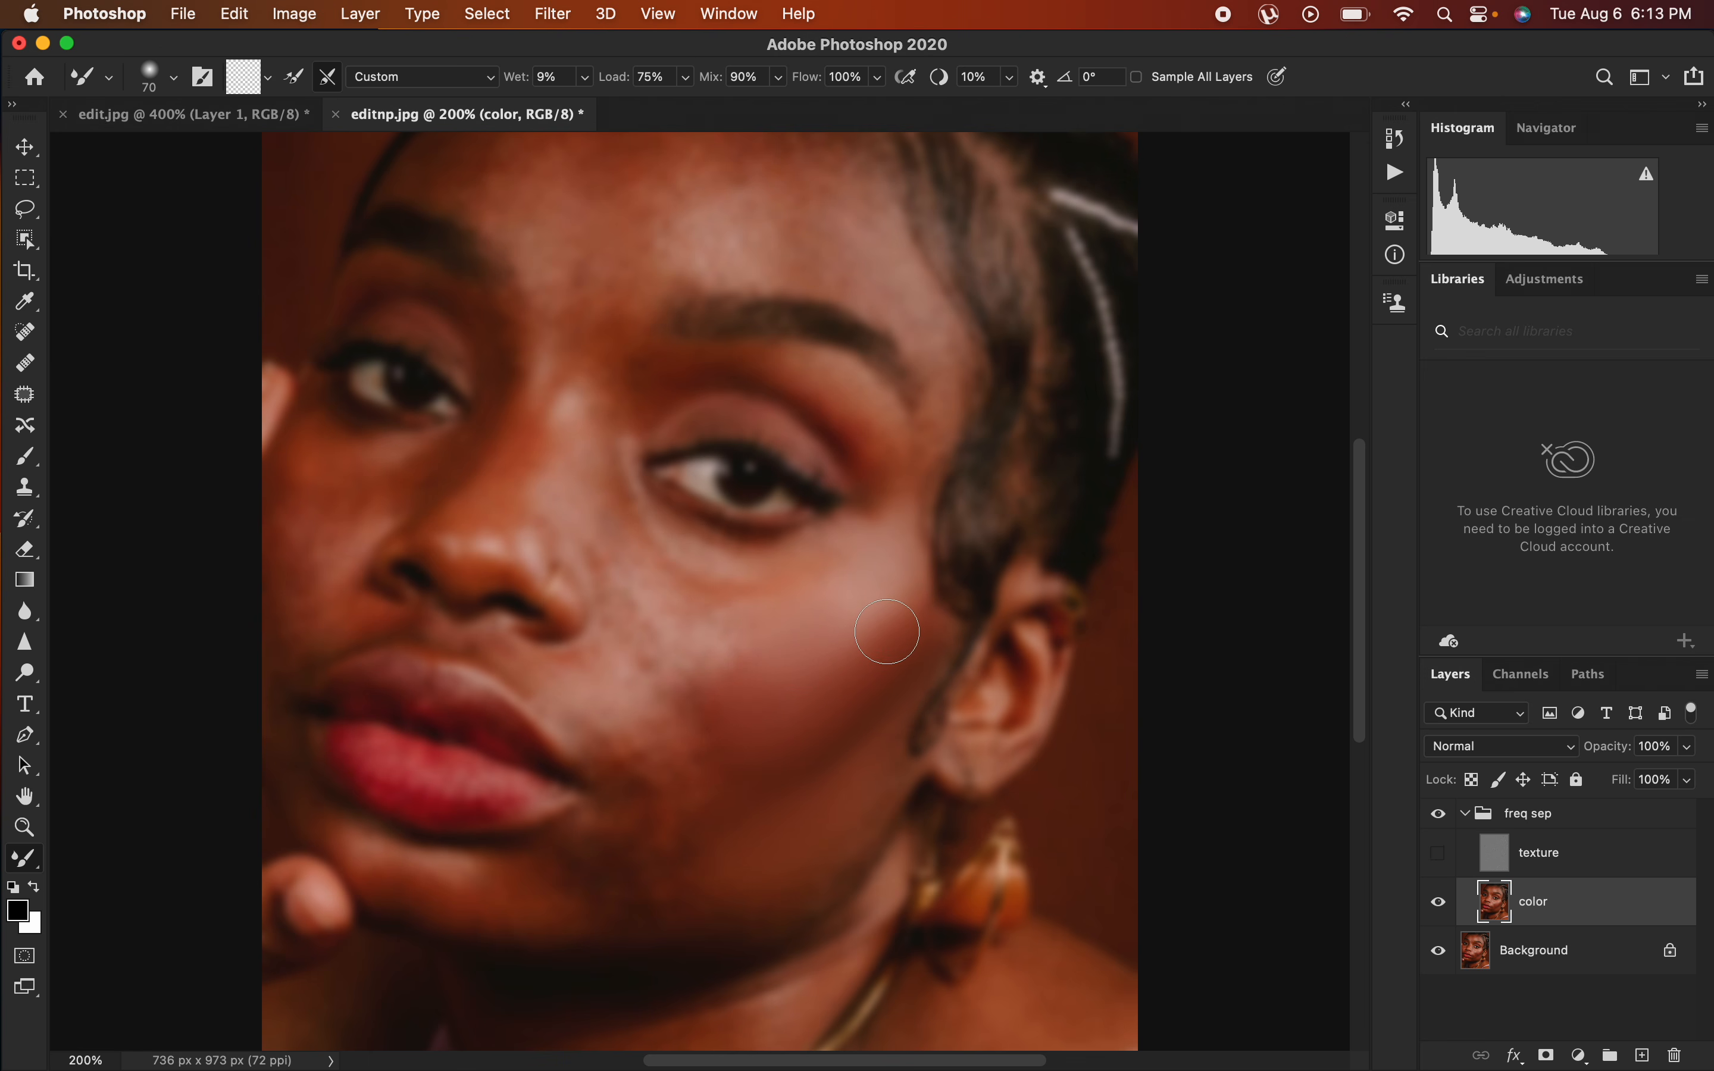
Blend the uneven color on the rest of the cheek, beside the nose and mouth and down to the jaw.
drag(895, 613, 855, 652)
mouse_move(700, 636)
mouse_down()
mouse_move(737, 636)
mouse_move(710, 603)
mouse_move(829, 573)
mouse_move(758, 581)
mouse_move(728, 651)
mouse_move(709, 654)
mouse_move(644, 557)
mouse_move(716, 599)
mouse_move(723, 641)
mouse_move(786, 680)
mouse_move(882, 628)
mouse_move(752, 705)
mouse_move(691, 683)
mouse_move(715, 709)
mouse_move(678, 779)
mouse_move(709, 804)
mouse_move(628, 840)
mouse_move(682, 854)
mouse_move(594, 876)
mouse_move(638, 892)
mouse_move(562, 864)
mouse_move(593, 891)
mouse_move(548, 885)
mouse_move(587, 869)
mouse_move(570, 859)
mouse_move(701, 874)
mouse_move(612, 819)
mouse_move(639, 764)
mouse_move(605, 737)
mouse_move(611, 715)
mouse_move(631, 748)
mouse_move(623, 718)
mouse_move(650, 776)
mouse_move(581, 726)
mouse_move(644, 784)
mouse_move(643, 689)
mouse_move(686, 704)
mouse_move(630, 604)
mouse_move(646, 624)
mouse_move(620, 528)
mouse_move(650, 565)
mouse_move(745, 585)
mouse_move(870, 566)
mouse_move(833, 593)
mouse_move(849, 585)
mouse_move(688, 592)
mouse_move(674, 712)
mouse_move(601, 711)
mouse_move(612, 678)
mouse_move(631, 715)
mouse_move(719, 715)
mouse_move(712, 677)
mouse_move(747, 730)
mouse_up()
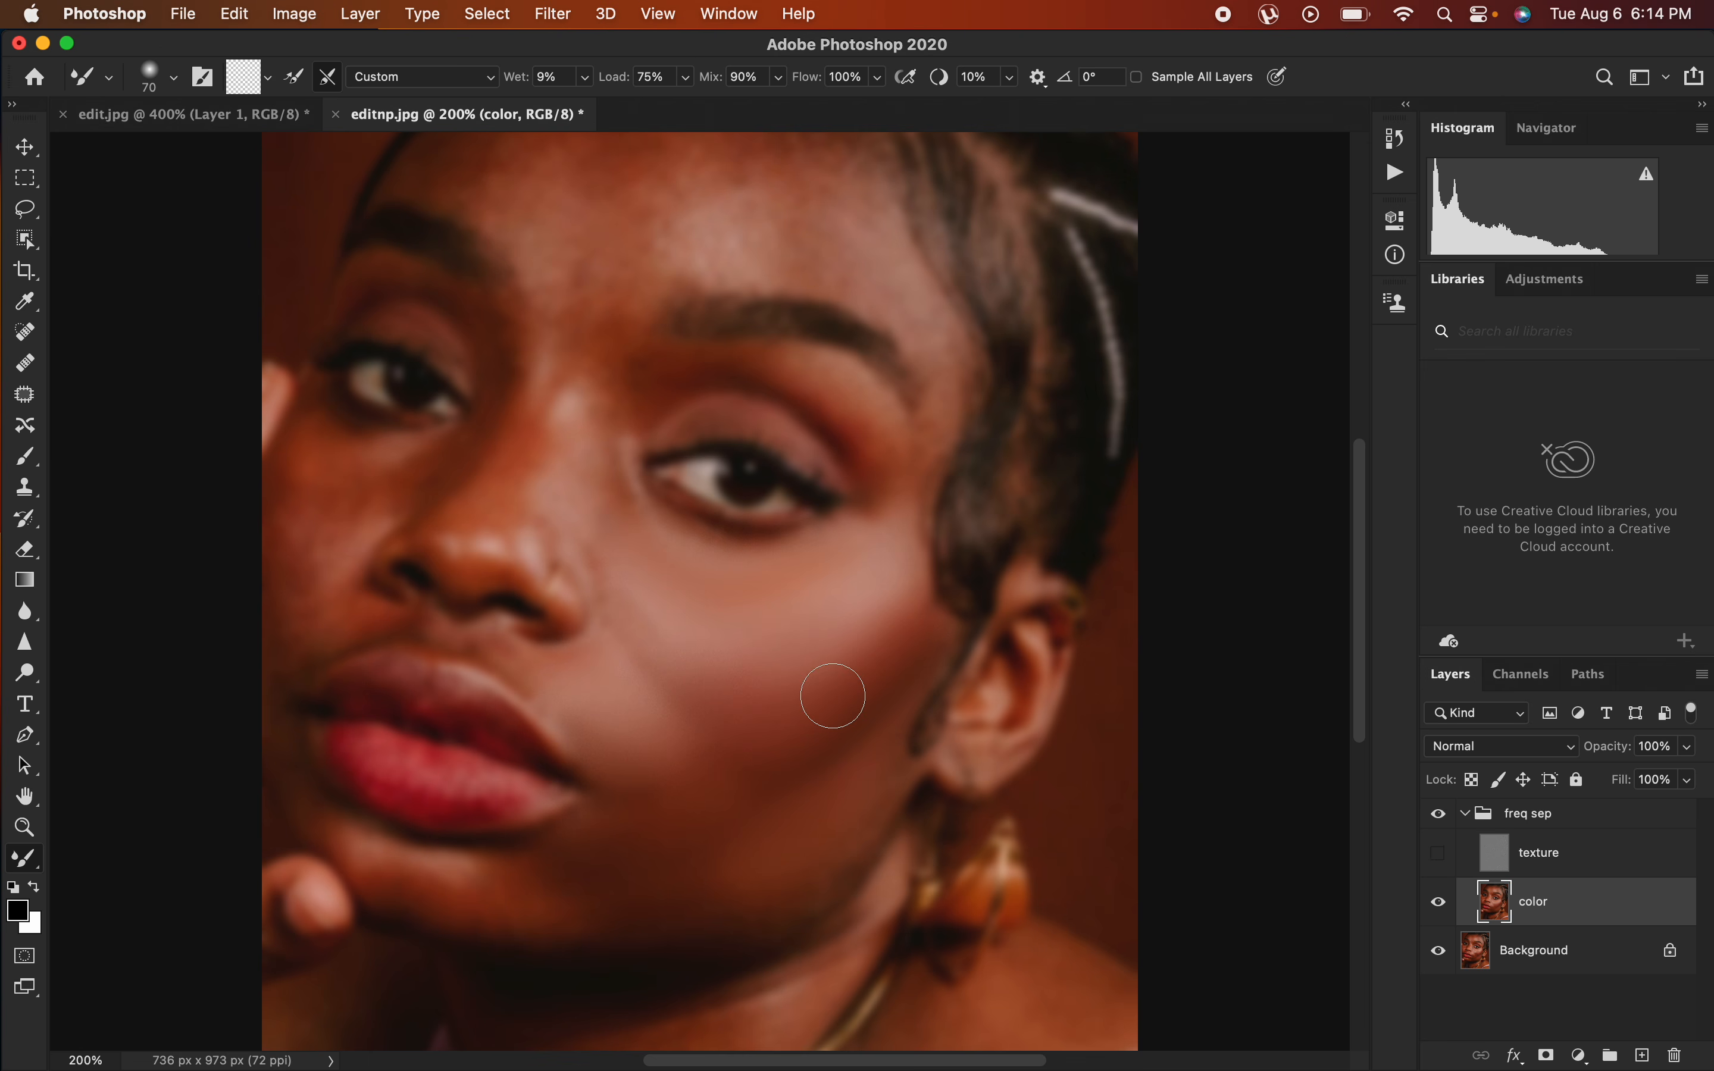
mouse_move(872, 651)
mouse_down()
mouse_move(776, 826)
mouse_move(620, 829)
mouse_move(642, 784)
mouse_move(597, 719)
mouse_up()
mouse_move(692, 838)
mouse_down()
mouse_move(759, 907)
mouse_move(567, 910)
mouse_move(421, 887)
mouse_move(540, 880)
mouse_move(600, 811)
mouse_move(805, 886)
mouse_move(849, 815)
mouse_up()
Show the texture layer and toggle the freq sep group's visibility to compare the cheek before and after blending.
click(1439, 863)
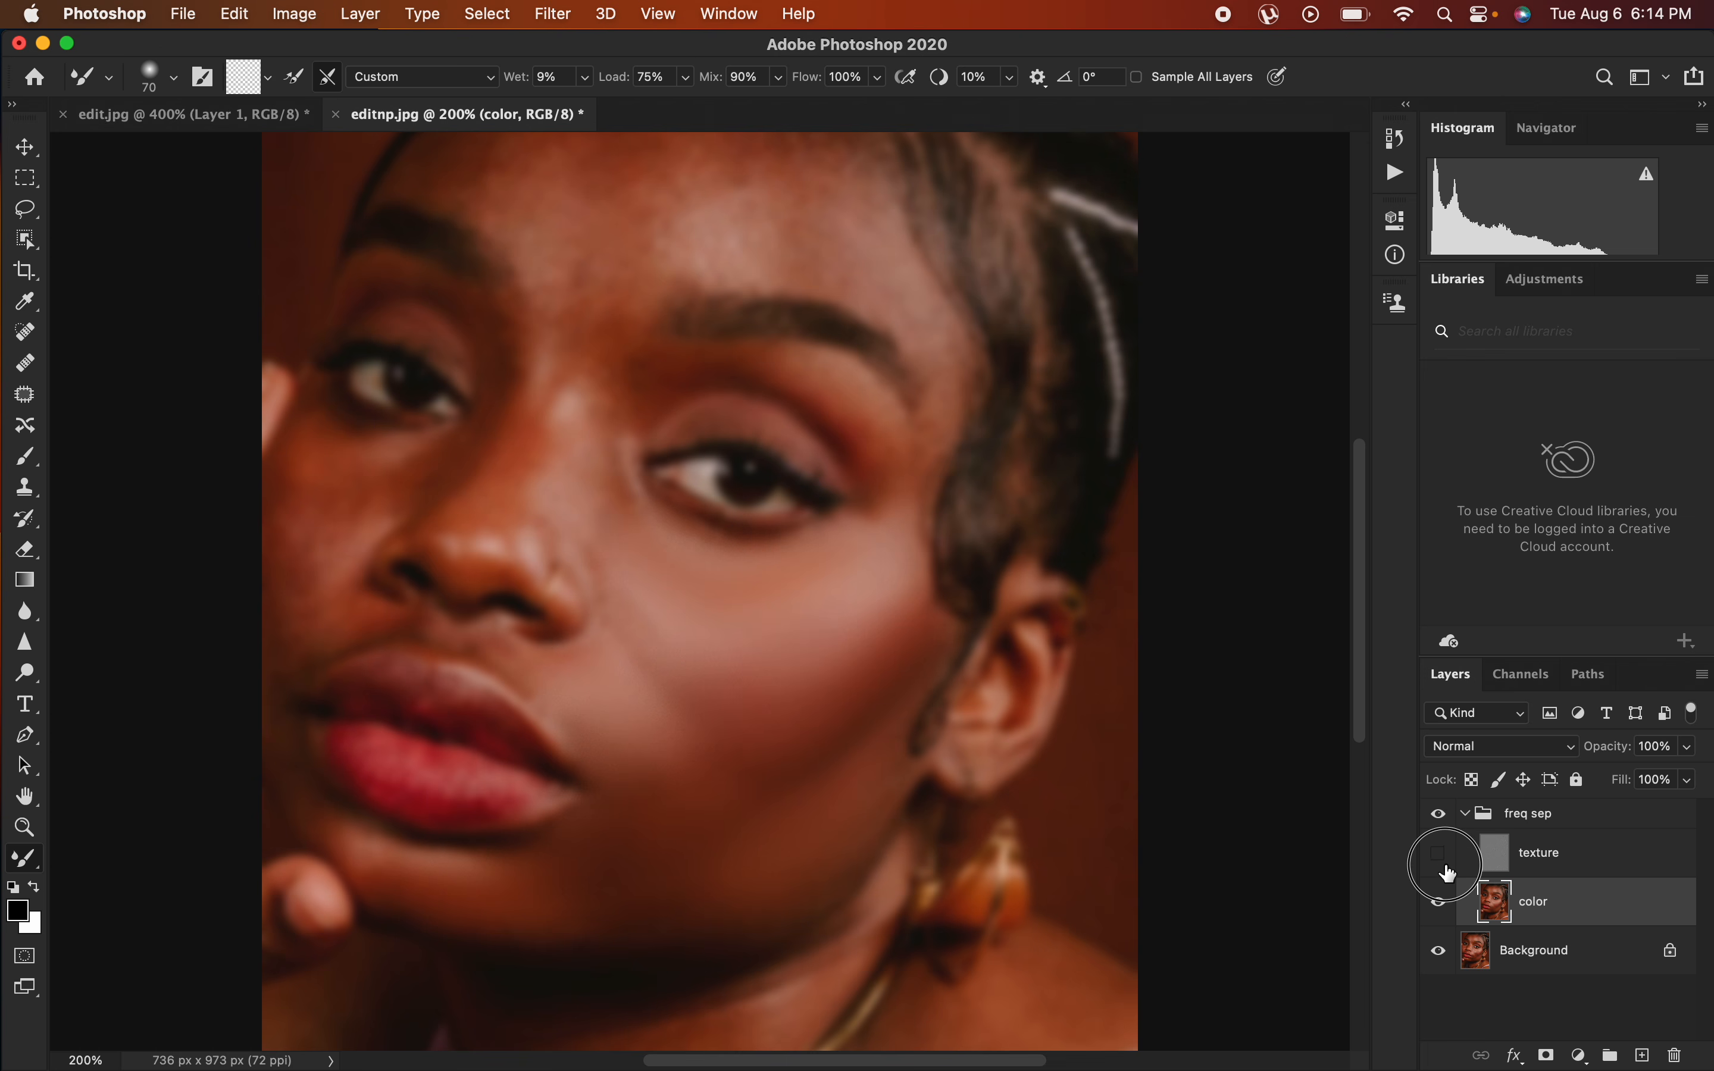
click(1442, 822)
click(1441, 823)
click(1441, 823)
click(1440, 824)
click(1442, 826)
click(1443, 827)
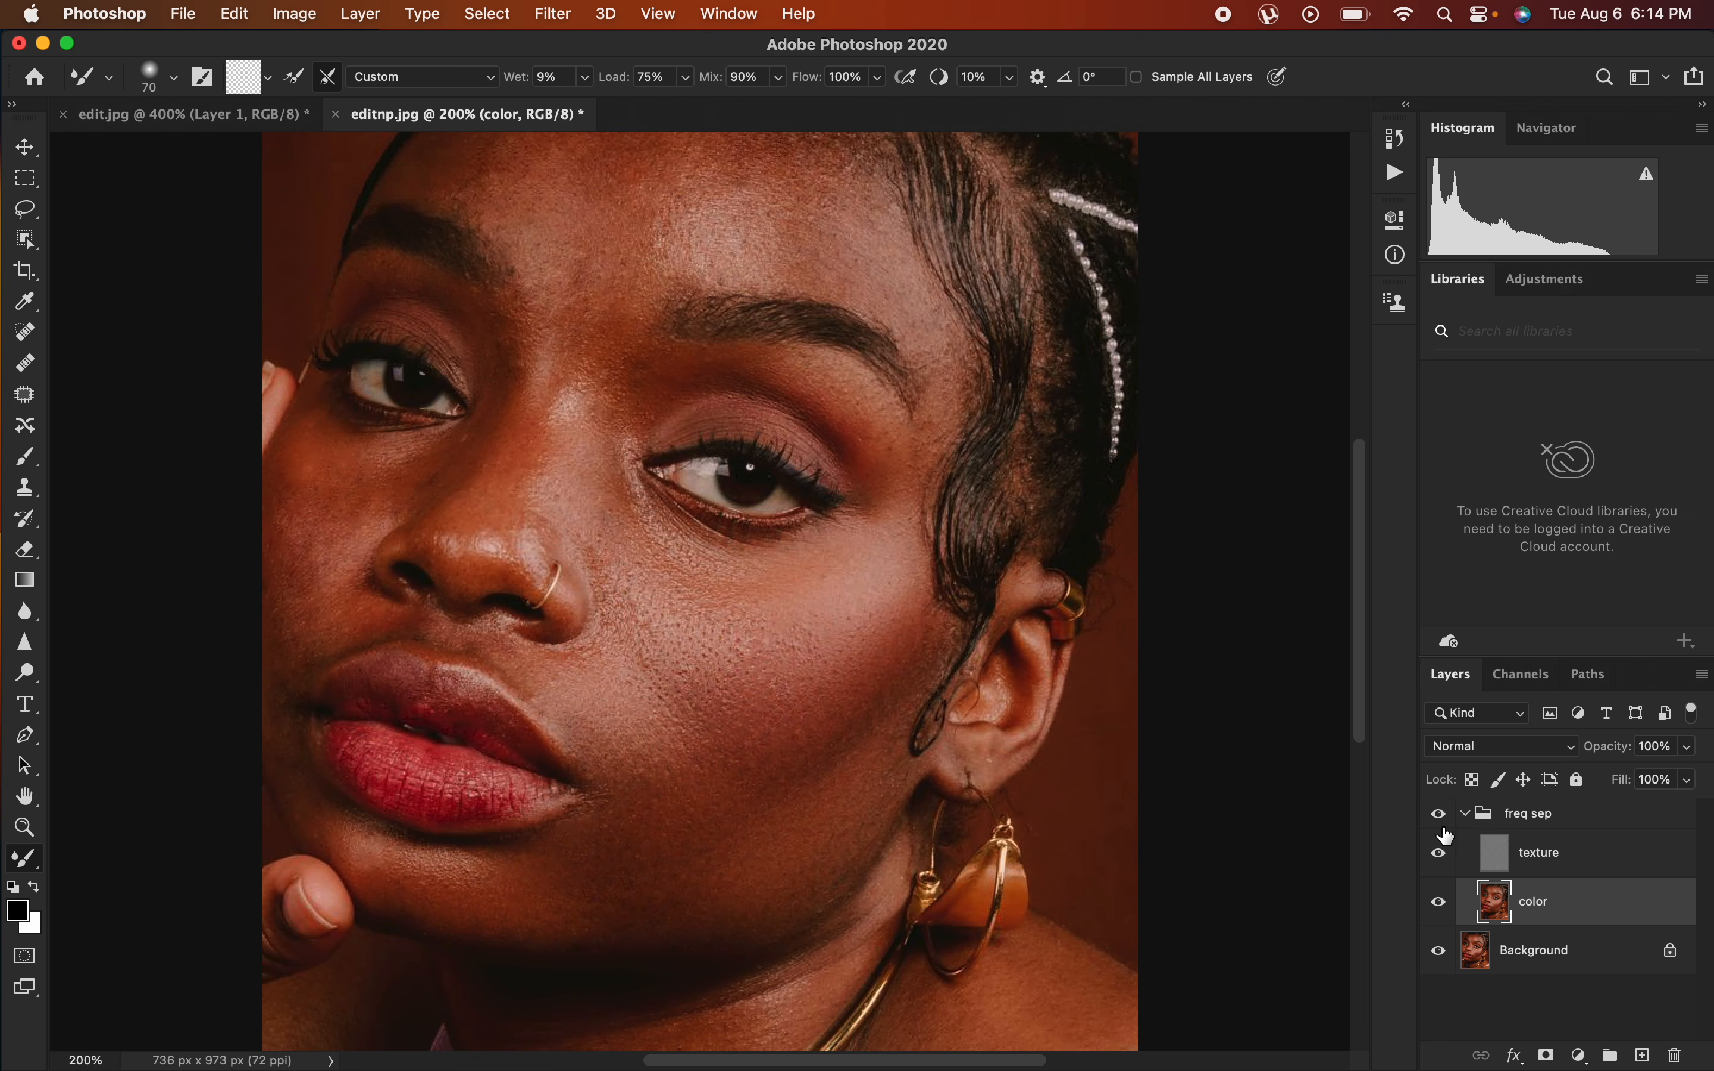
Hide the texture layer and smooth the color on the far cheek and along the nose with the Mixer Brush.
click(1442, 863)
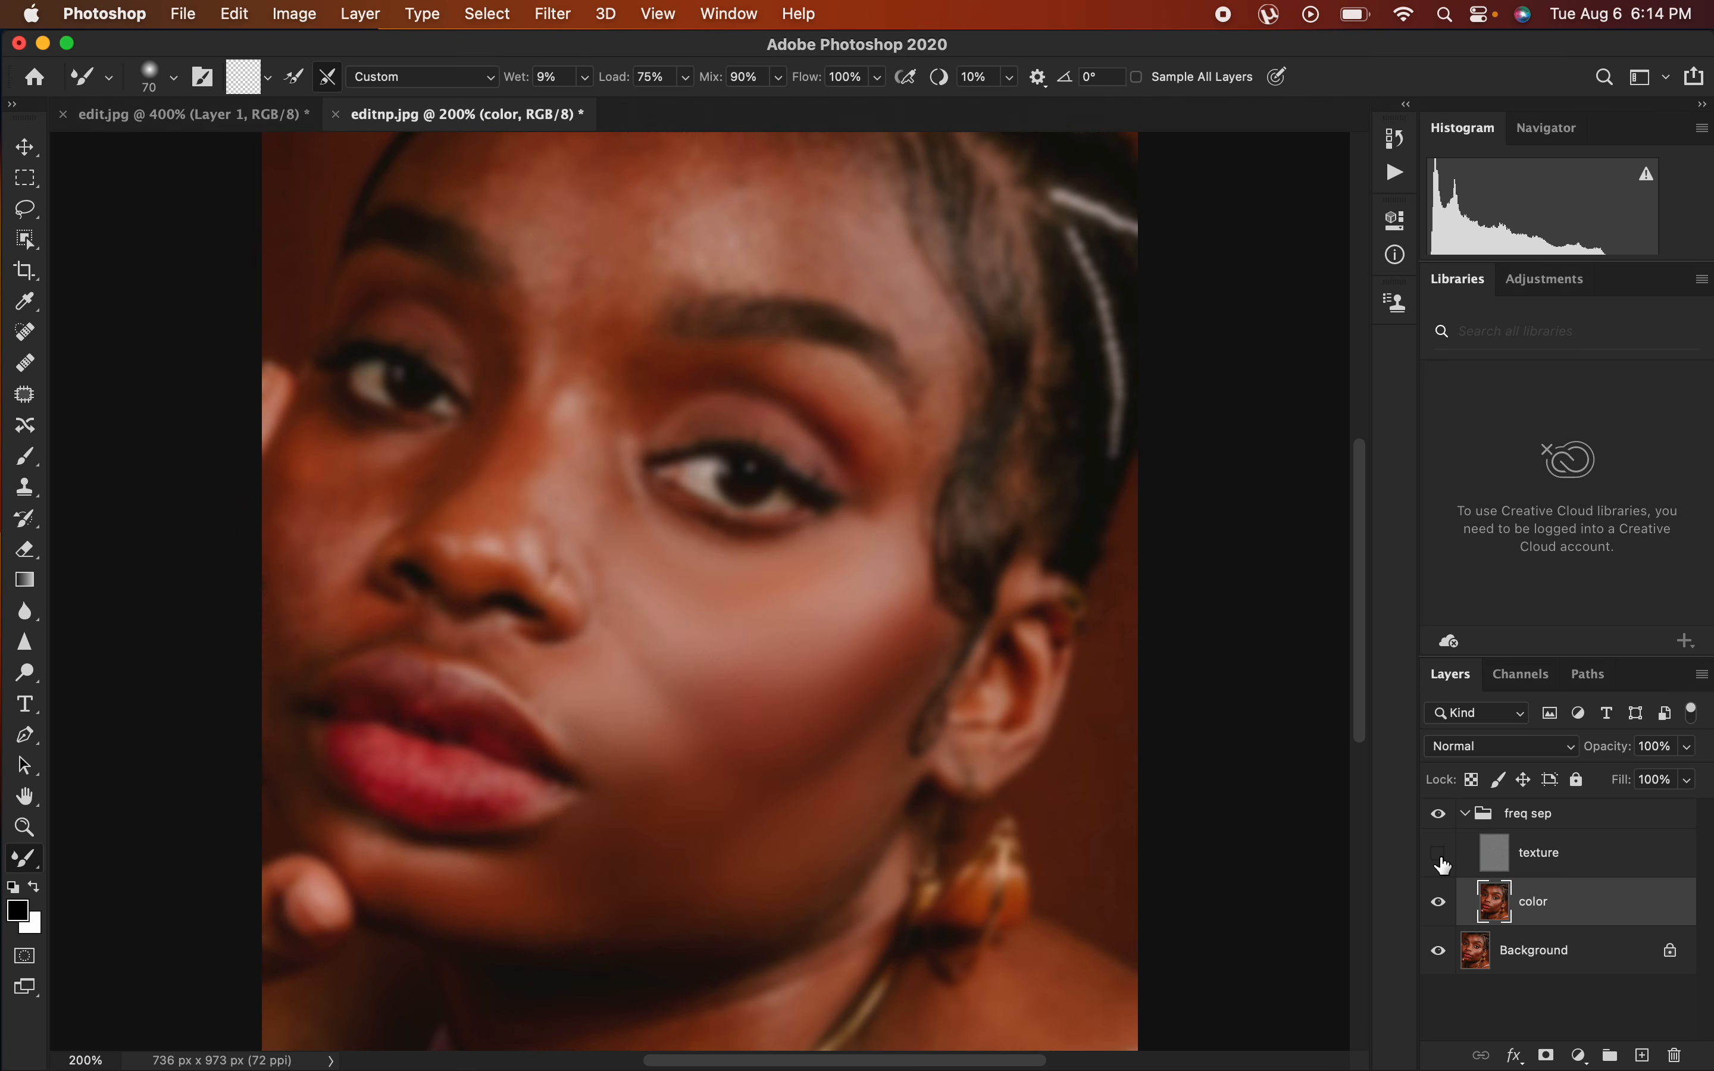
mouse_move(298, 535)
mouse_down()
mouse_move(306, 491)
mouse_move(303, 537)
mouse_move(336, 489)
mouse_move(410, 471)
mouse_move(371, 480)
mouse_move(318, 555)
mouse_move(308, 534)
mouse_move(302, 634)
mouse_move(322, 616)
mouse_move(294, 640)
mouse_move(298, 471)
mouse_move(288, 514)
mouse_move(368, 484)
mouse_move(377, 500)
mouse_move(425, 471)
mouse_up()
mouse_move(532, 378)
mouse_down()
mouse_move(478, 325)
mouse_move(497, 394)
mouse_move(609, 357)
mouse_move(413, 276)
mouse_move(466, 336)
mouse_move(501, 344)
mouse_move(451, 486)
mouse_move(477, 459)
mouse_up()
key(bracketright)
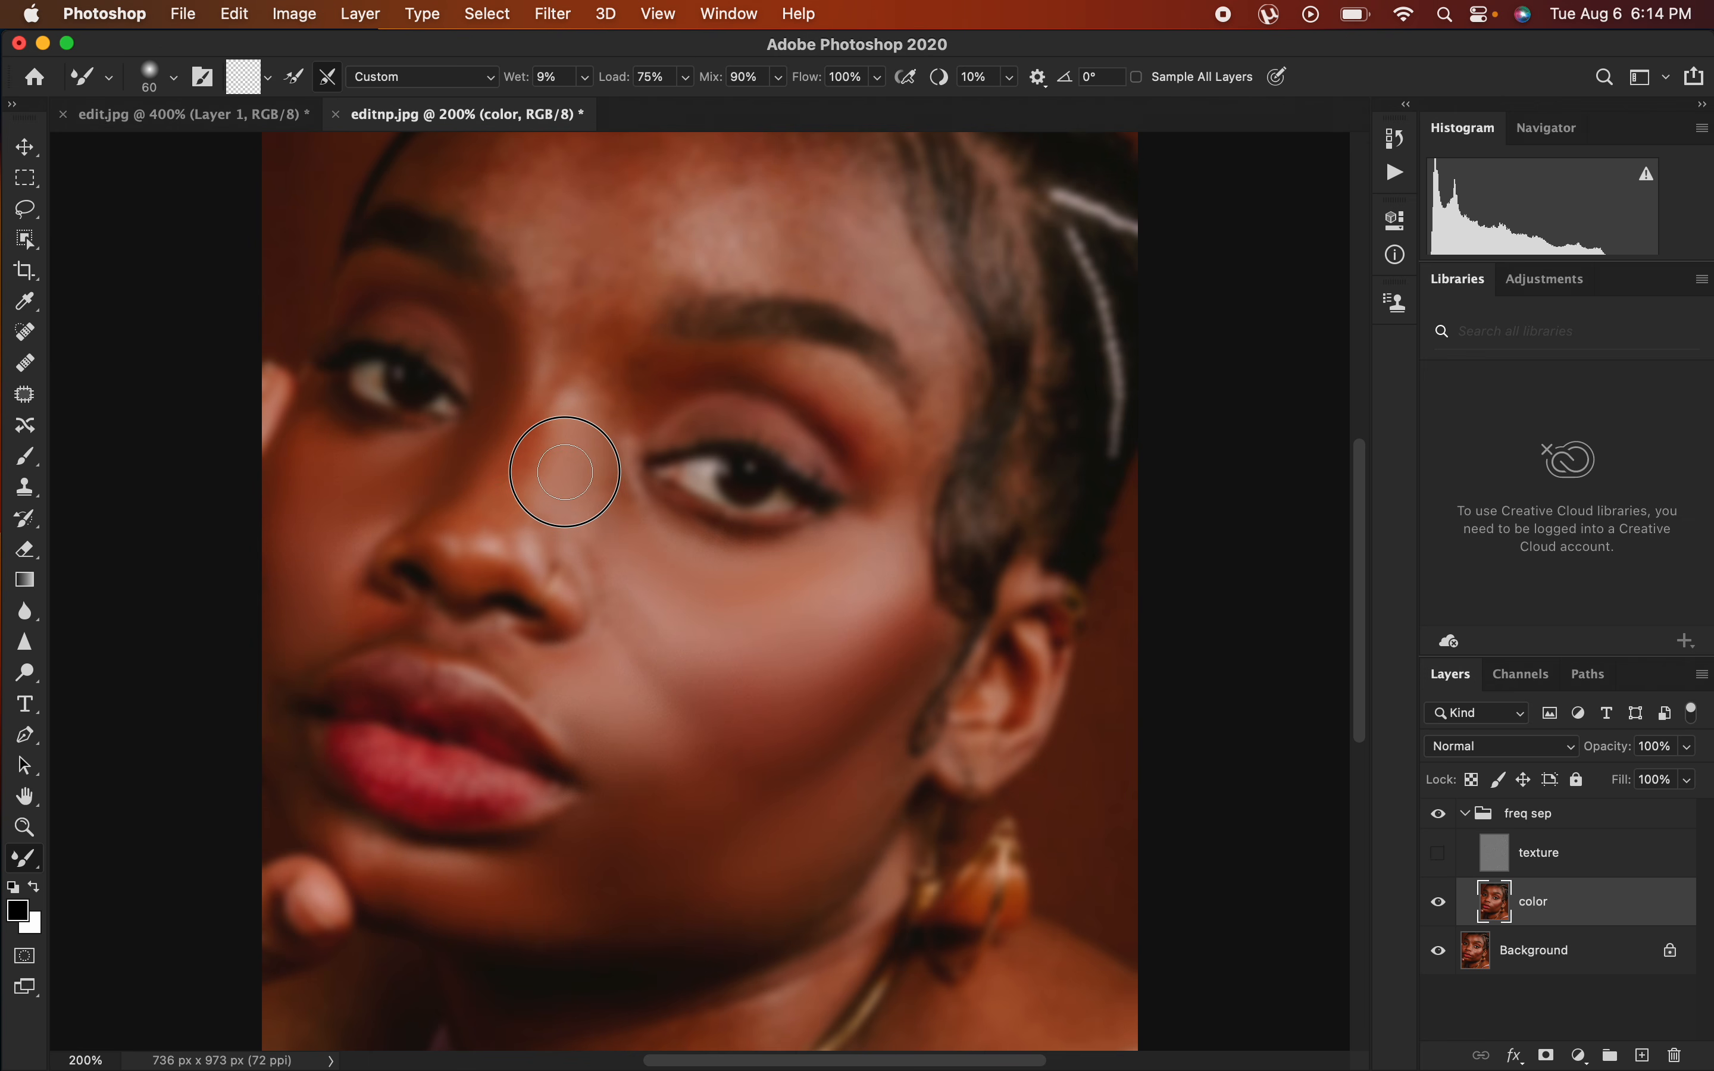
mouse_move(561, 482)
mouse_down()
mouse_move(555, 420)
mouse_move(534, 440)
mouse_move(571, 338)
mouse_move(623, 399)
mouse_move(606, 410)
mouse_move(673, 370)
mouse_move(782, 371)
mouse_move(846, 396)
mouse_move(902, 469)
mouse_move(936, 330)
mouse_move(885, 274)
mouse_move(855, 270)
mouse_move(873, 278)
mouse_move(874, 235)
mouse_move(881, 256)
mouse_move(861, 239)
mouse_move(793, 256)
mouse_move(825, 190)
mouse_move(929, 314)
mouse_move(944, 363)
mouse_move(266, 722)
mouse_move(268, 696)
mouse_move(269, 718)
mouse_move(294, 706)
mouse_move(290, 761)
mouse_move(274, 718)
mouse_move(386, 607)
mouse_move(504, 635)
mouse_move(510, 656)
mouse_move(582, 643)
mouse_up()
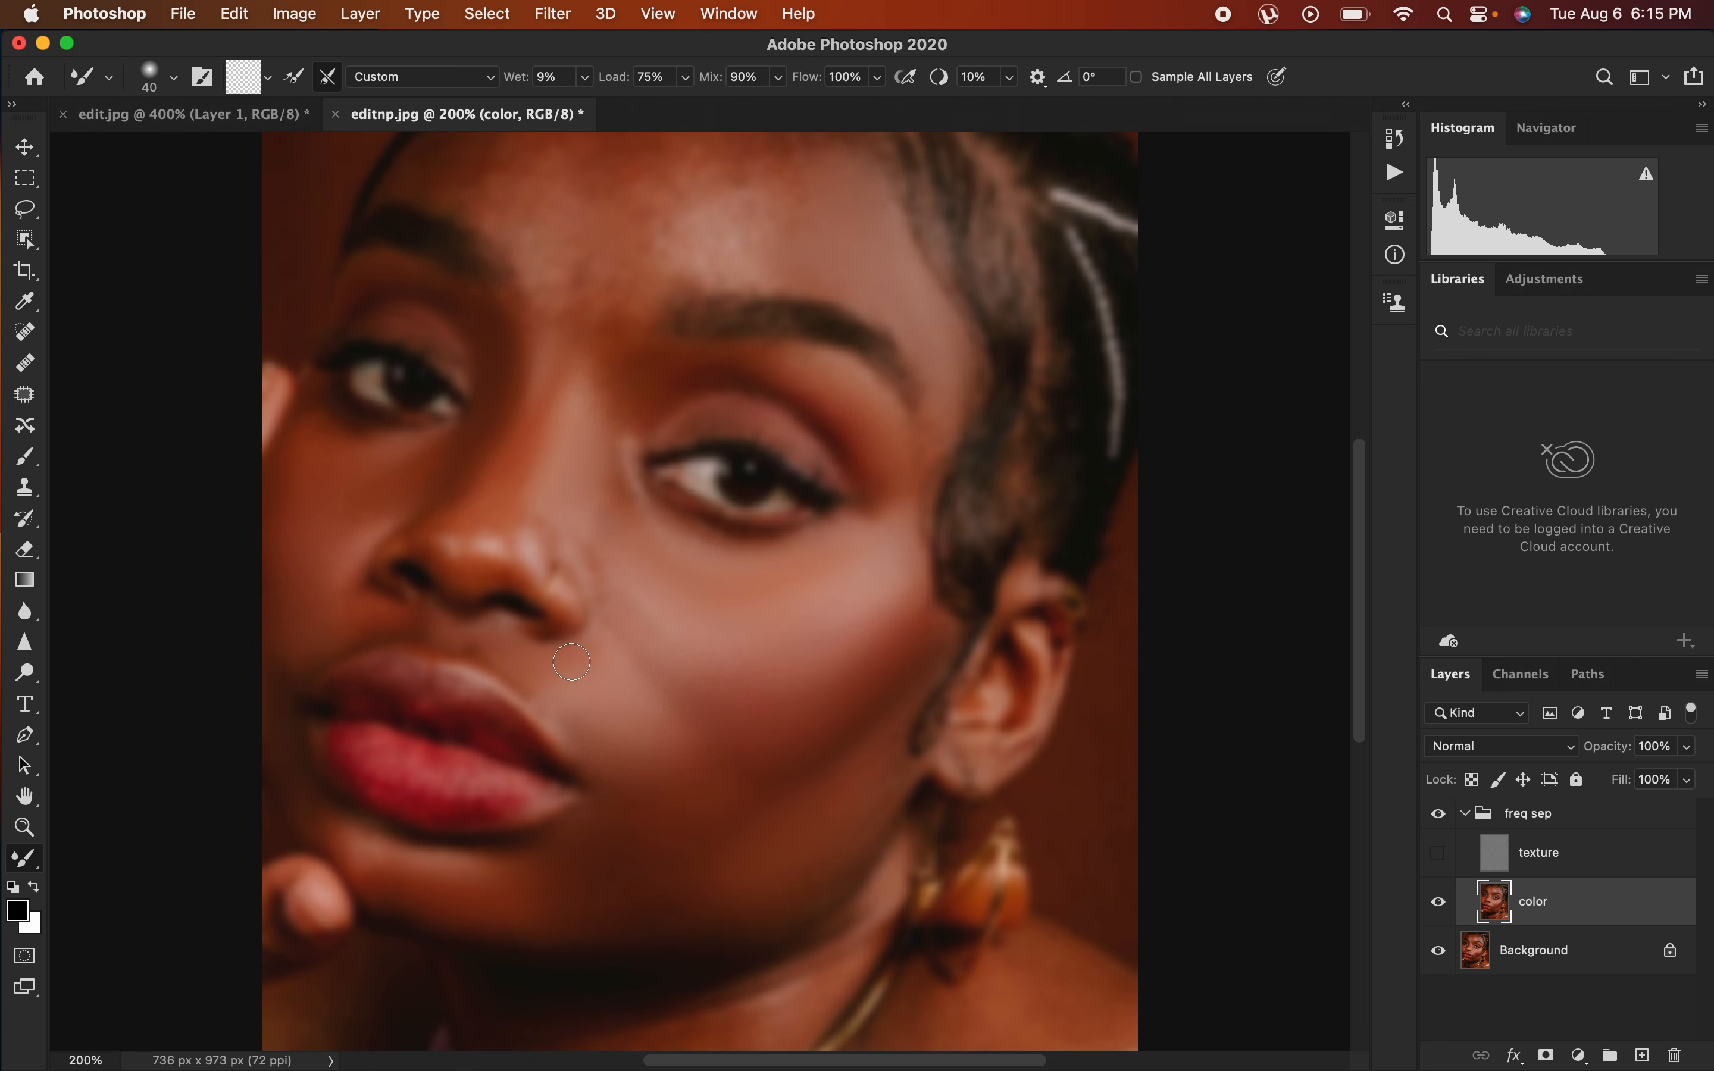
Blend the uneven tones on the forehead and touch up the cheek with a Mixer Brush of up to 90 px.
mouse_move(595, 340)
mouse_down()
mouse_move(566, 268)
mouse_move(635, 276)
mouse_move(612, 321)
mouse_move(637, 373)
mouse_move(670, 356)
mouse_move(823, 383)
mouse_move(913, 428)
mouse_up()
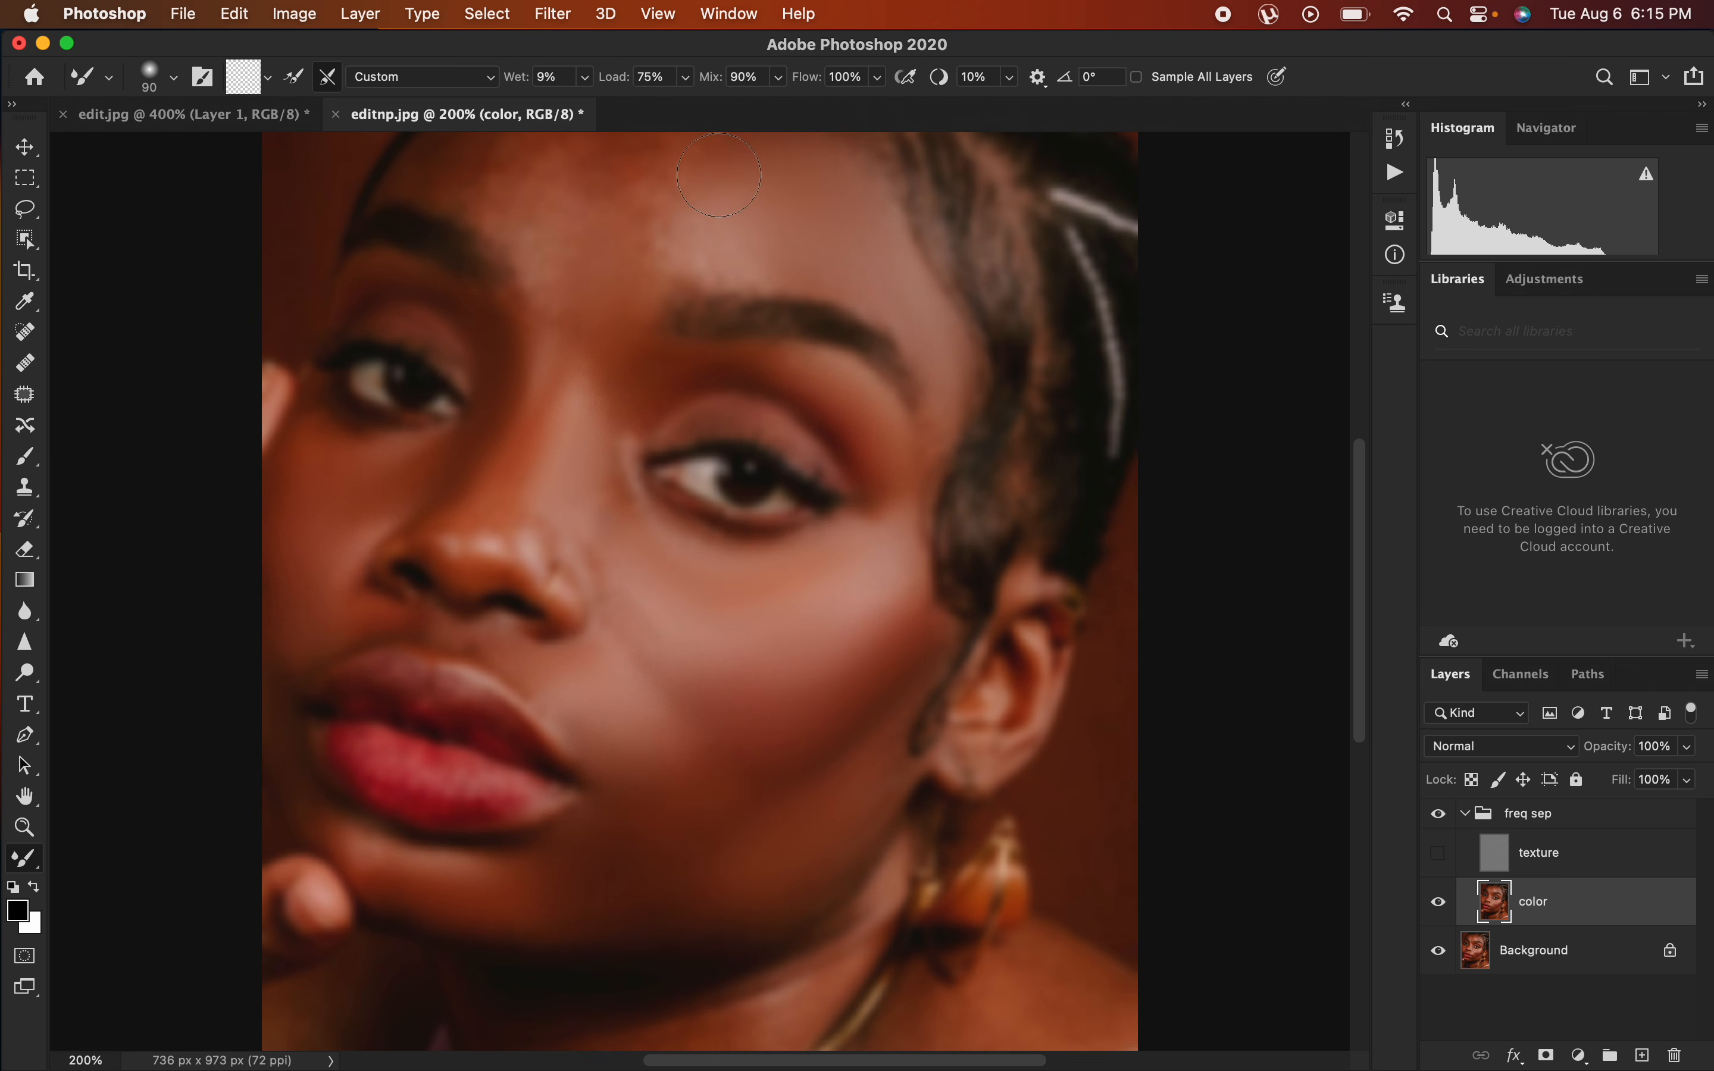
mouse_move(633, 169)
mouse_down()
mouse_move(550, 189)
mouse_move(634, 200)
mouse_up()
key(super+minus)
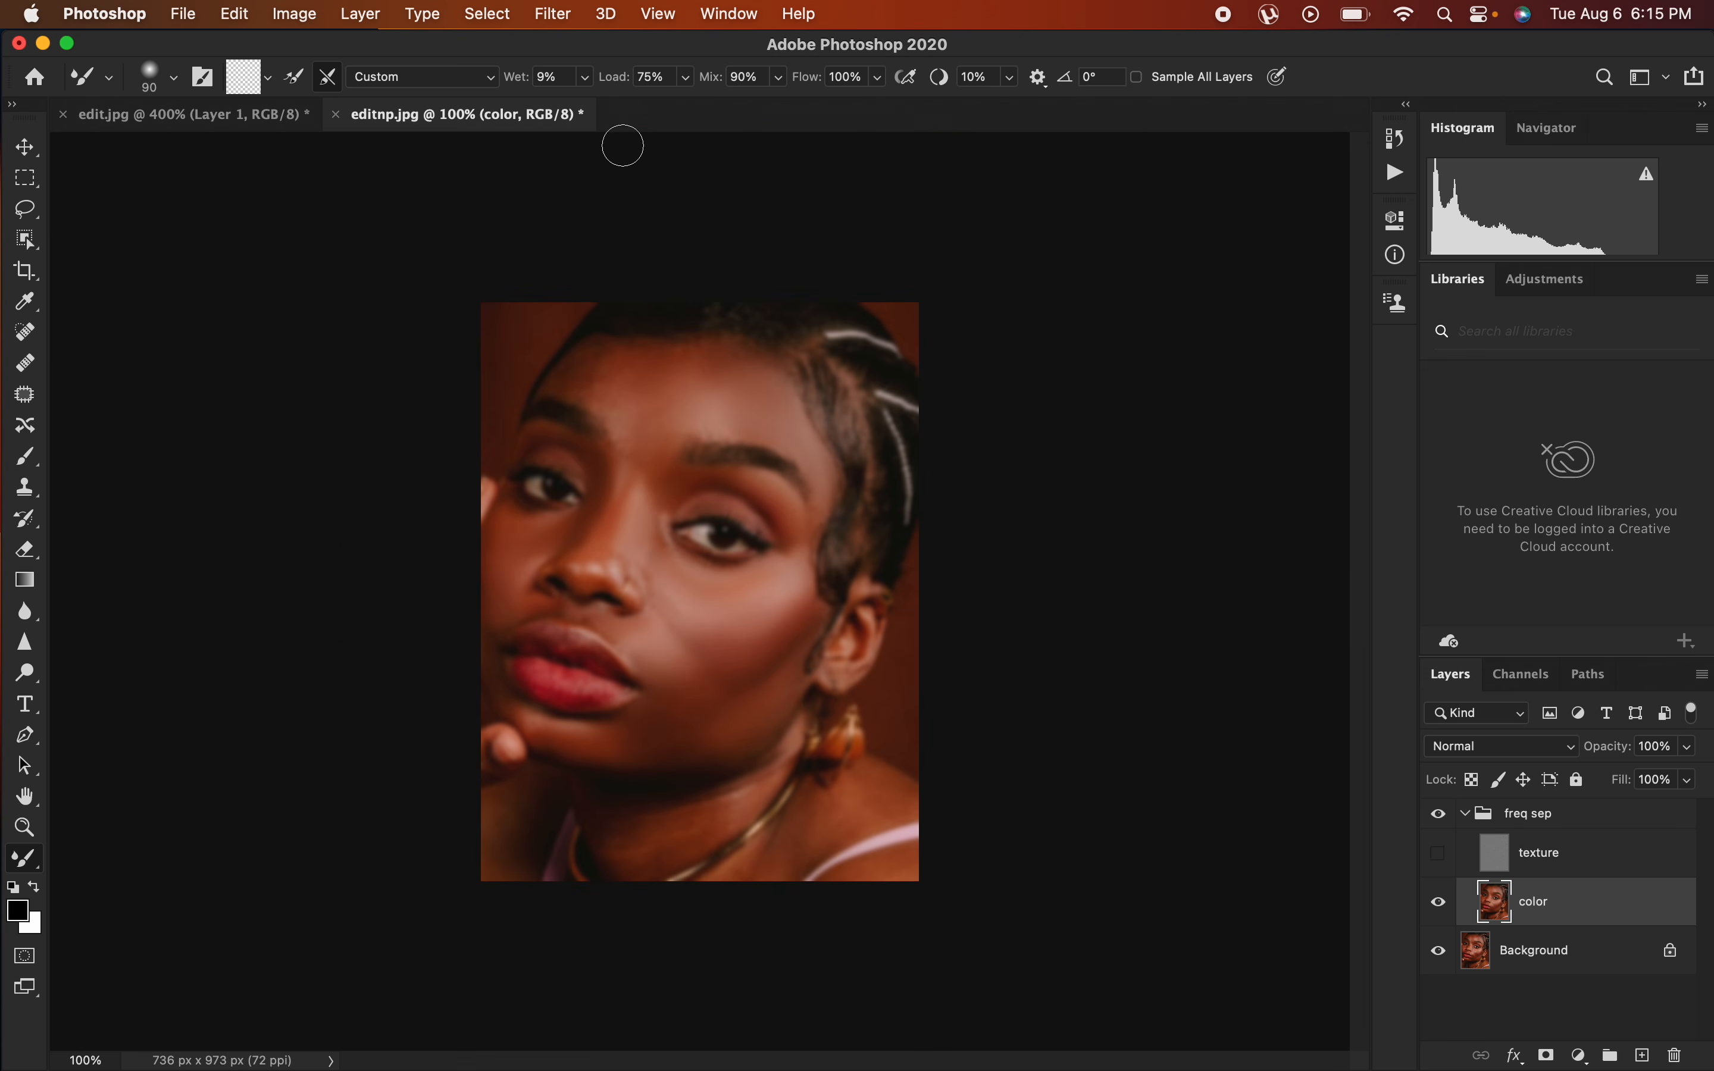
mouse_move(618, 387)
mouse_down()
mouse_move(593, 356)
mouse_move(585, 367)
mouse_move(612, 390)
mouse_move(614, 361)
mouse_move(585, 356)
mouse_move(581, 371)
mouse_move(708, 356)
mouse_move(700, 410)
mouse_move(734, 398)
mouse_move(705, 349)
mouse_move(623, 434)
mouse_move(637, 454)
mouse_move(640, 357)
mouse_move(635, 424)
mouse_move(624, 389)
mouse_move(575, 378)
mouse_move(673, 352)
mouse_move(681, 383)
mouse_move(808, 431)
mouse_up()
mouse_move(767, 598)
mouse_down()
mouse_move(723, 608)
mouse_move(750, 587)
mouse_move(706, 591)
mouse_move(665, 679)
mouse_move(630, 643)
mouse_move(686, 723)
mouse_move(648, 720)
mouse_move(666, 707)
mouse_move(729, 731)
mouse_move(632, 735)
mouse_move(654, 752)
mouse_move(655, 821)
mouse_move(628, 839)
mouse_move(654, 864)
mouse_move(656, 837)
mouse_move(760, 780)
mouse_move(670, 831)
mouse_move(606, 834)
mouse_move(814, 830)
mouse_move(737, 881)
mouse_move(866, 779)
mouse_move(901, 792)
mouse_move(833, 808)
mouse_move(735, 884)
mouse_move(873, 886)
mouse_move(503, 812)
mouse_move(492, 832)
mouse_move(497, 596)
mouse_move(483, 616)
mouse_move(486, 663)
mouse_move(484, 626)
mouse_move(485, 659)
mouse_move(630, 455)
mouse_move(551, 440)
mouse_move(611, 365)
mouse_move(704, 401)
mouse_move(704, 344)
mouse_up()
mouse_move(717, 632)
mouse_down()
mouse_move(661, 635)
mouse_move(686, 691)
mouse_move(669, 694)
mouse_move(680, 682)
mouse_move(729, 707)
mouse_move(683, 713)
mouse_up()
Show the texture layer again and compare the portrait with the freq sep group hidden and shown.
click(1439, 854)
click(1441, 815)
click(1441, 815)
click(1443, 819)
click(1445, 820)
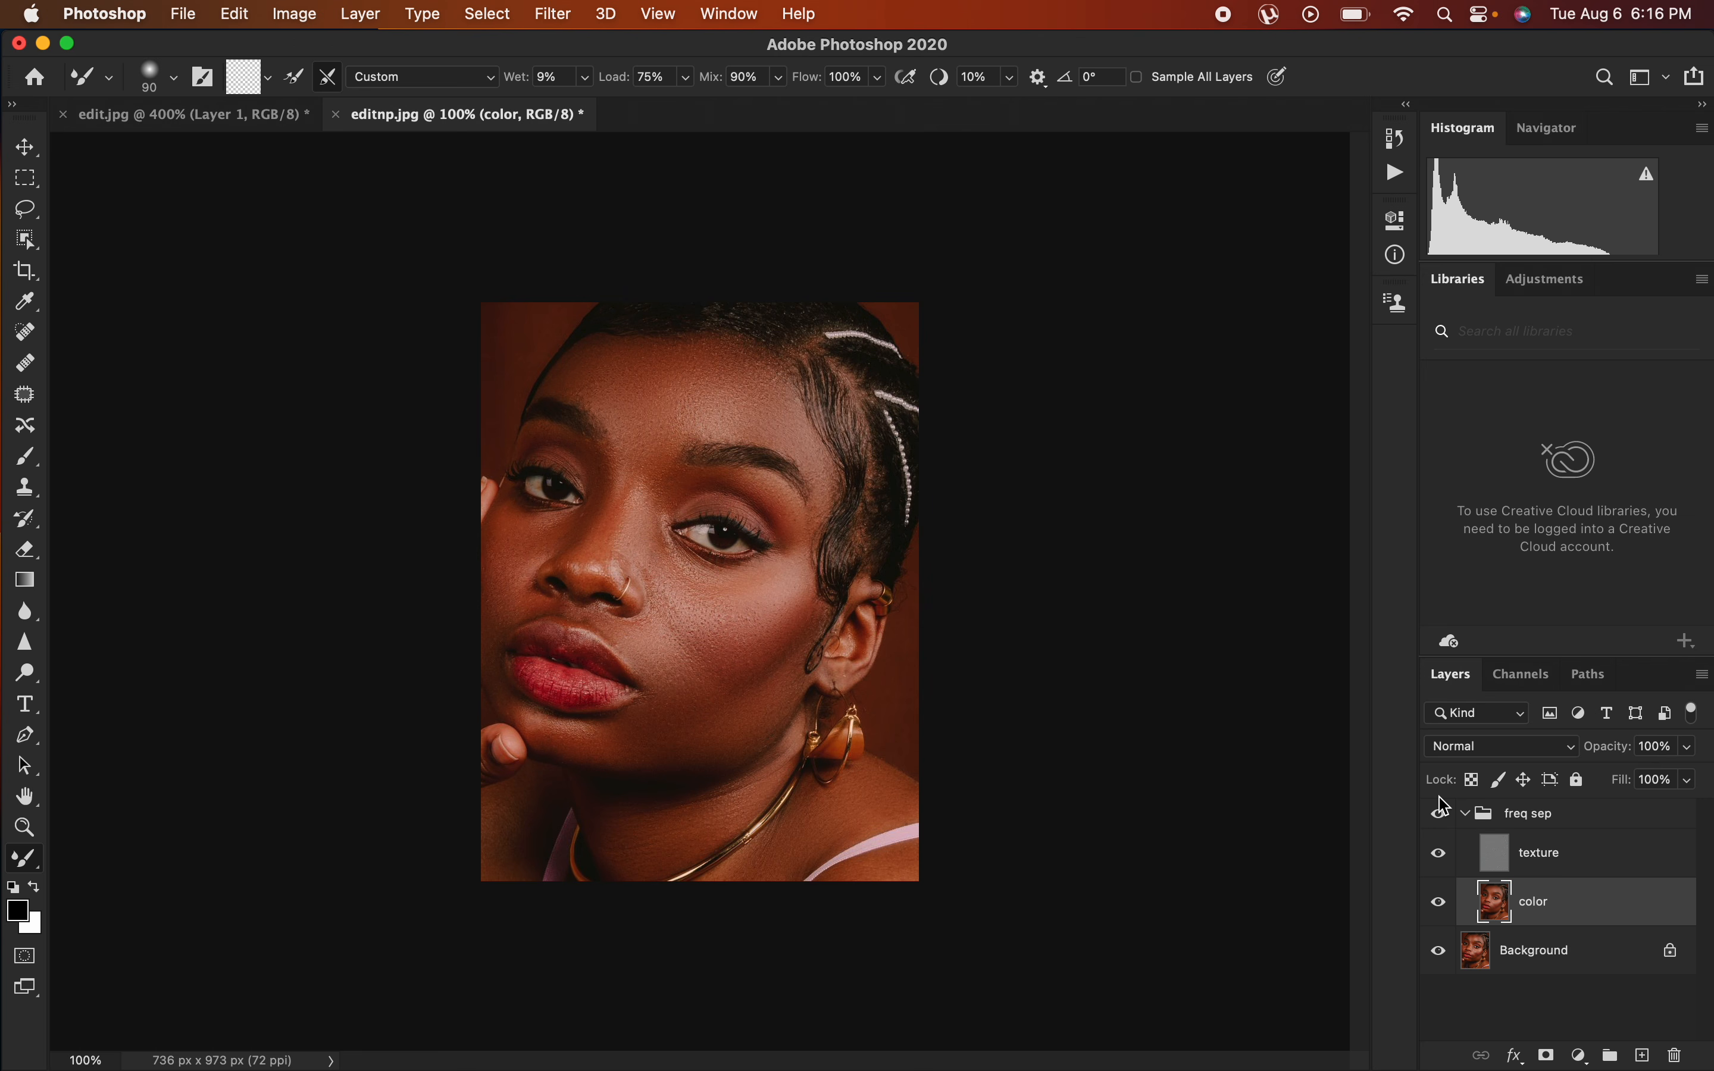
key(super+equal)
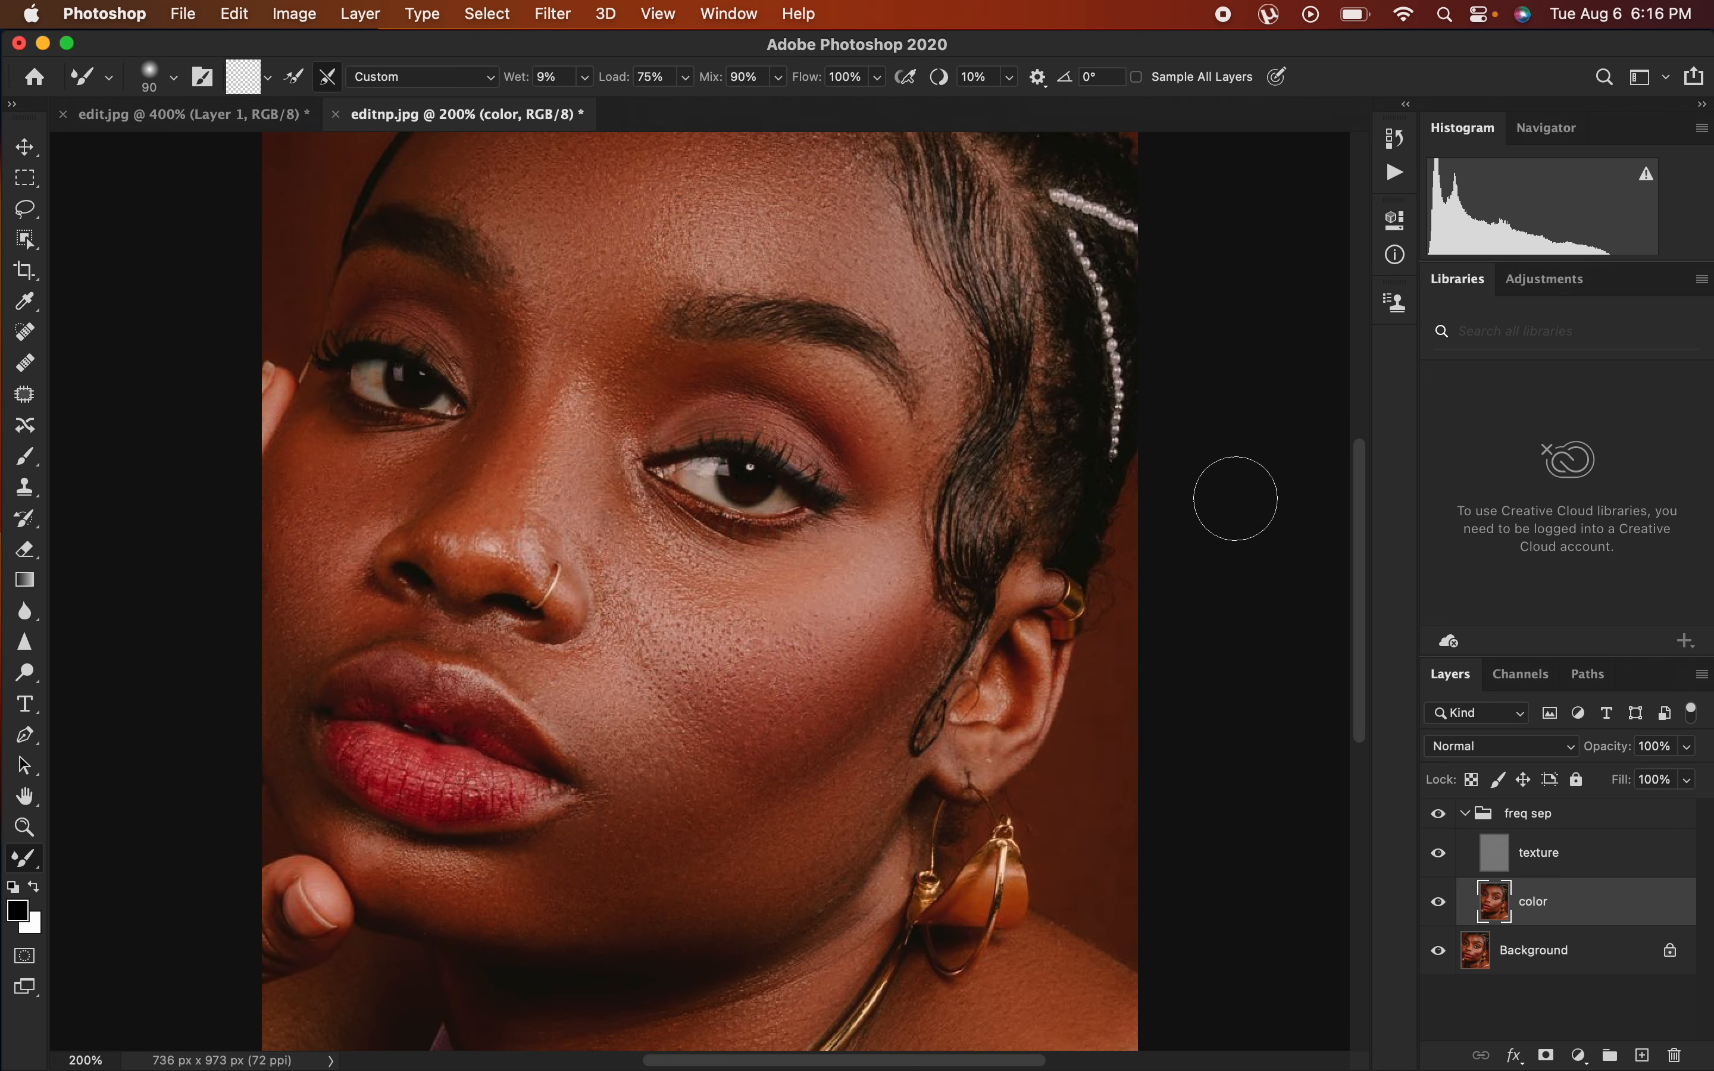
click(1441, 818)
click(1441, 818)
click(1440, 815)
click(1440, 816)
Select the texture layer and set up a soft Clone Stamp with 0% hardness, Normal mode and Current Layer sampling.
click(1561, 861)
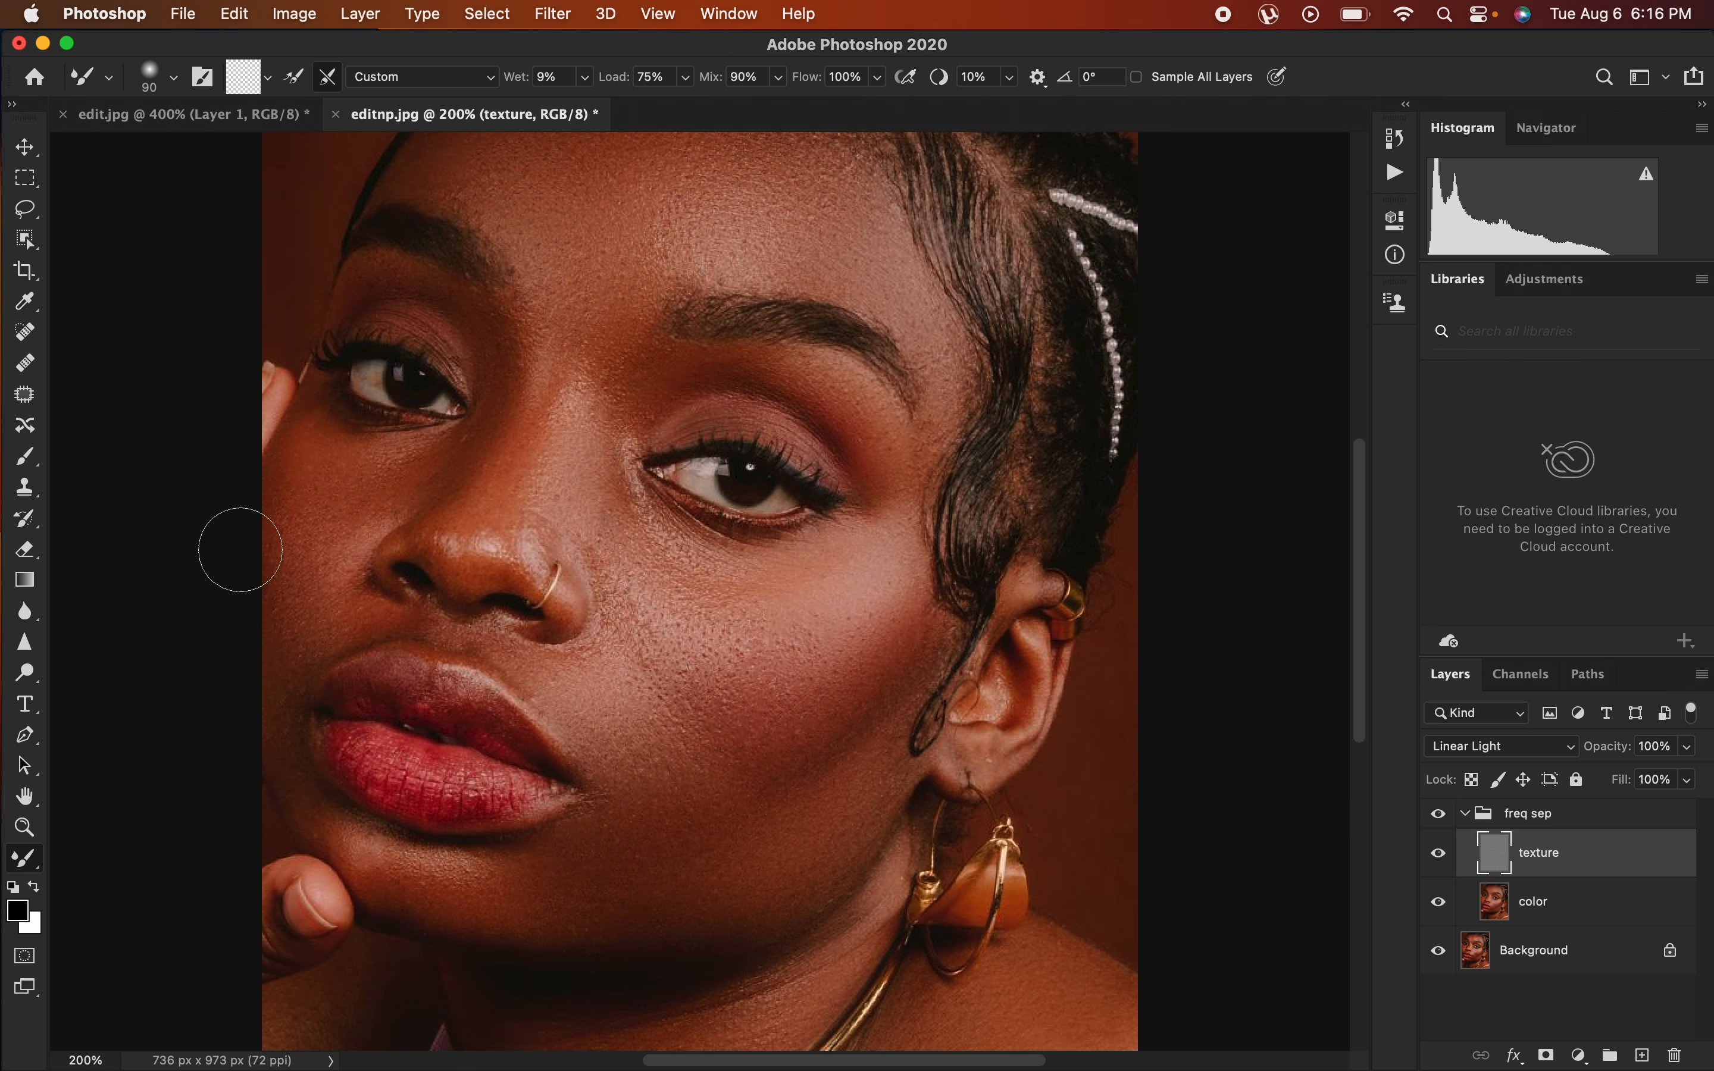
click(29, 487)
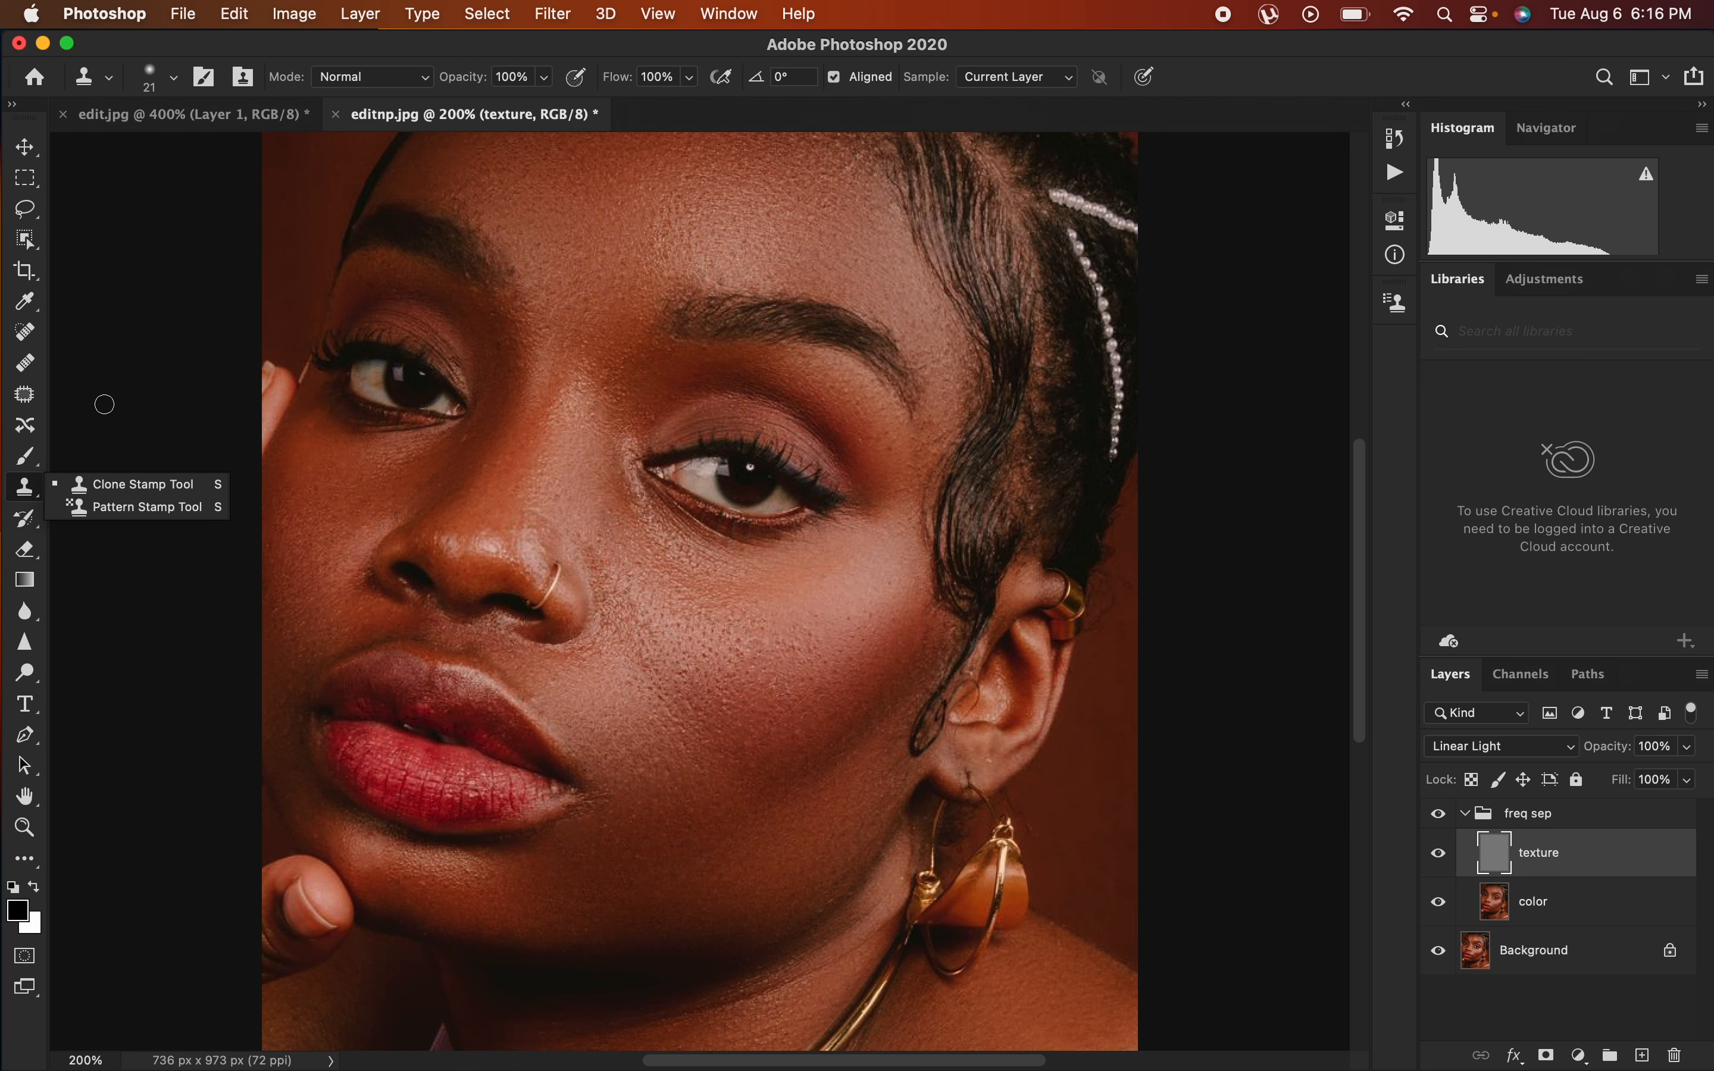
click(128, 483)
click(151, 78)
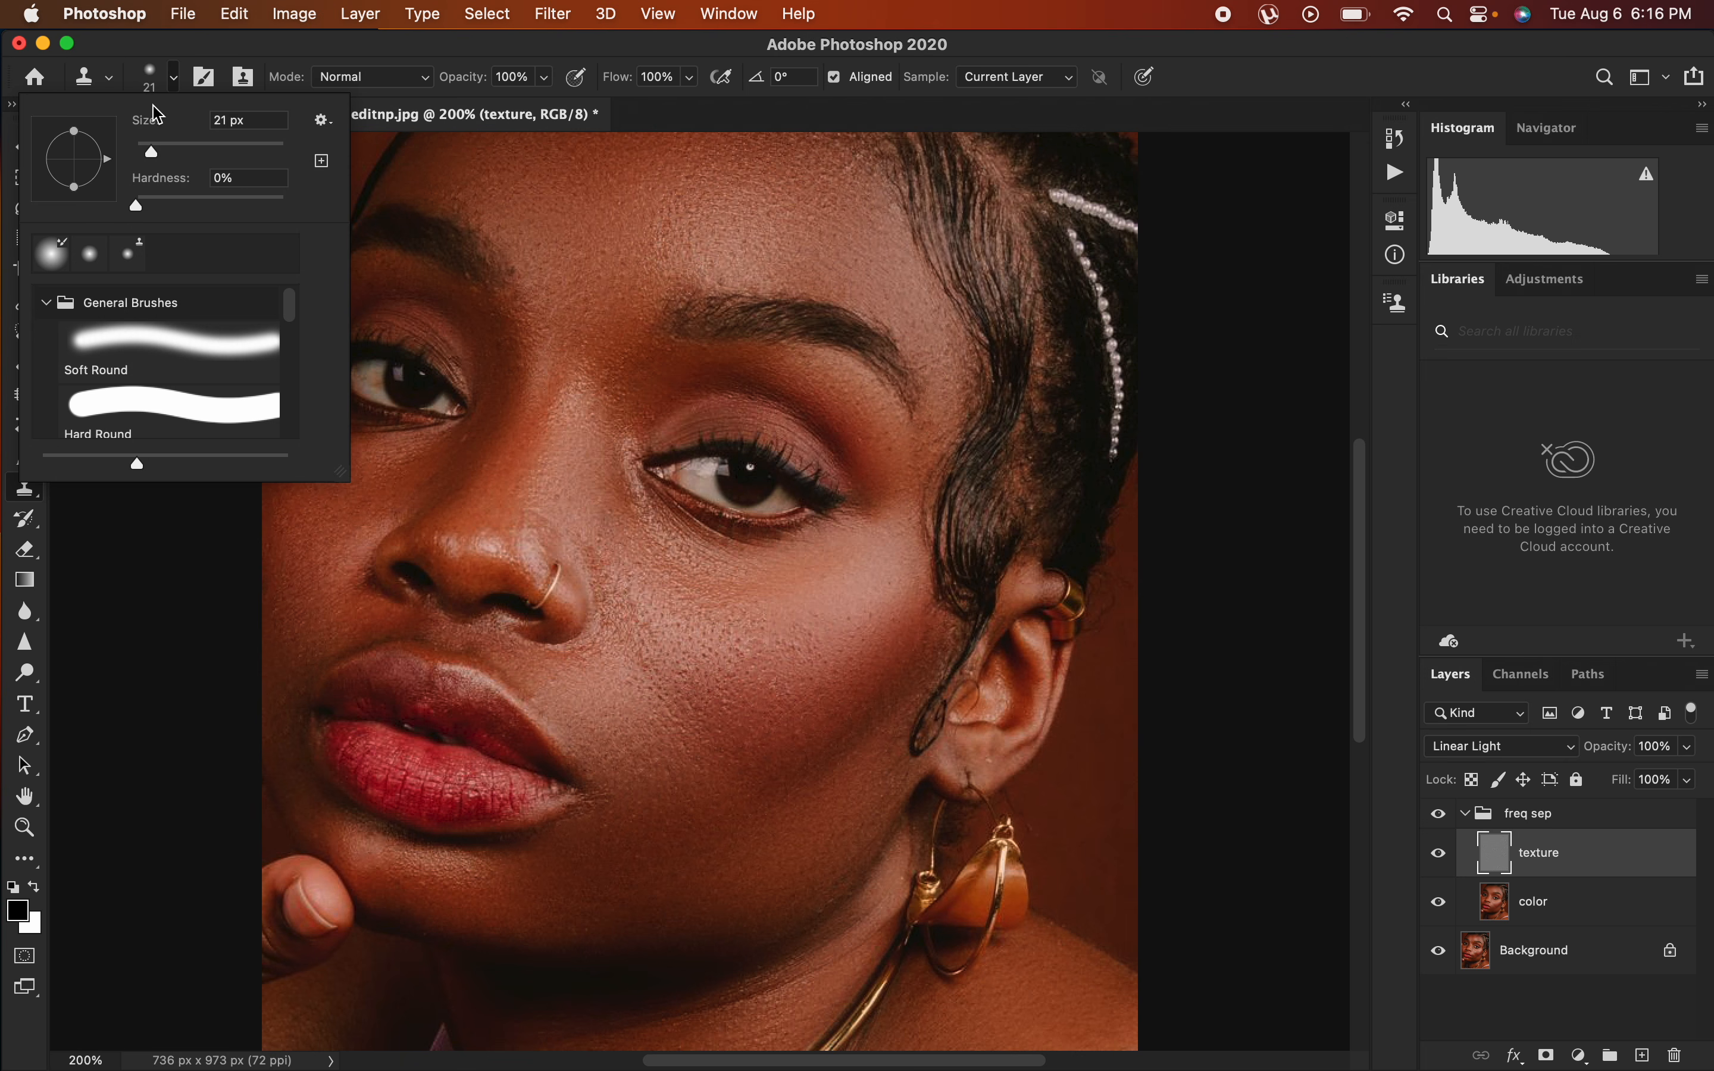
click(138, 207)
click(376, 77)
click(368, 75)
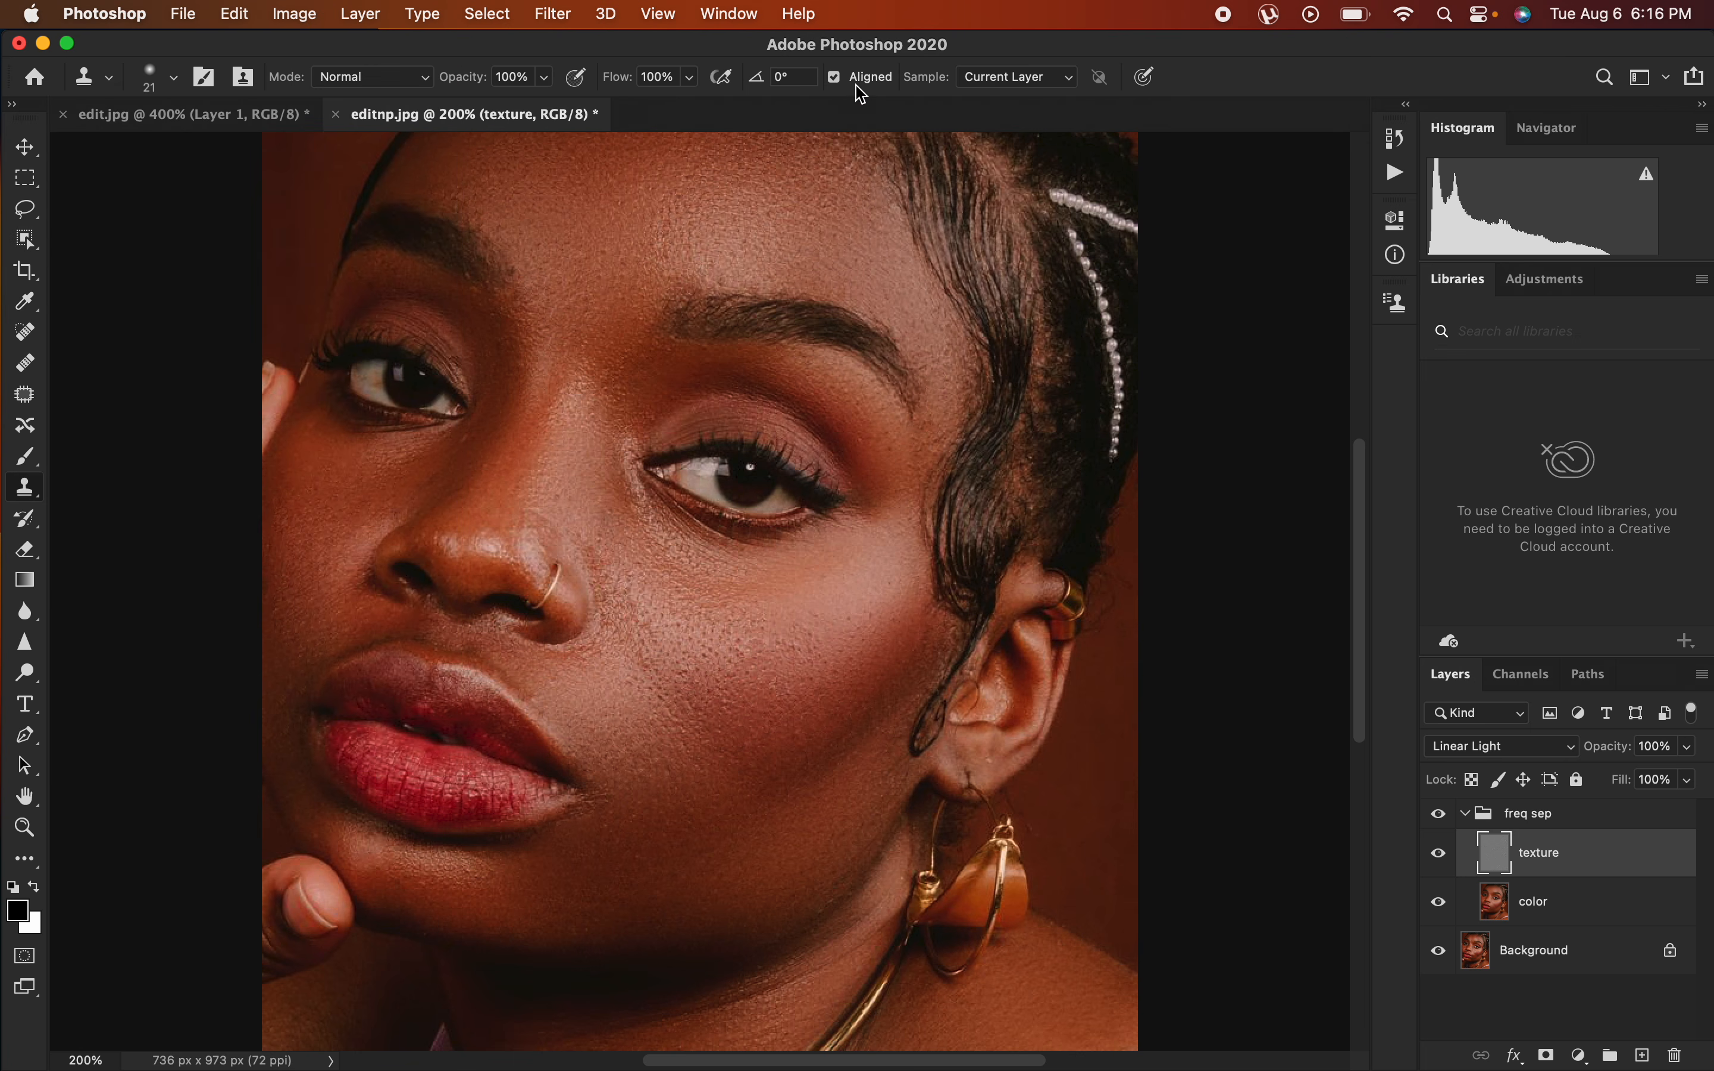
click(1041, 84)
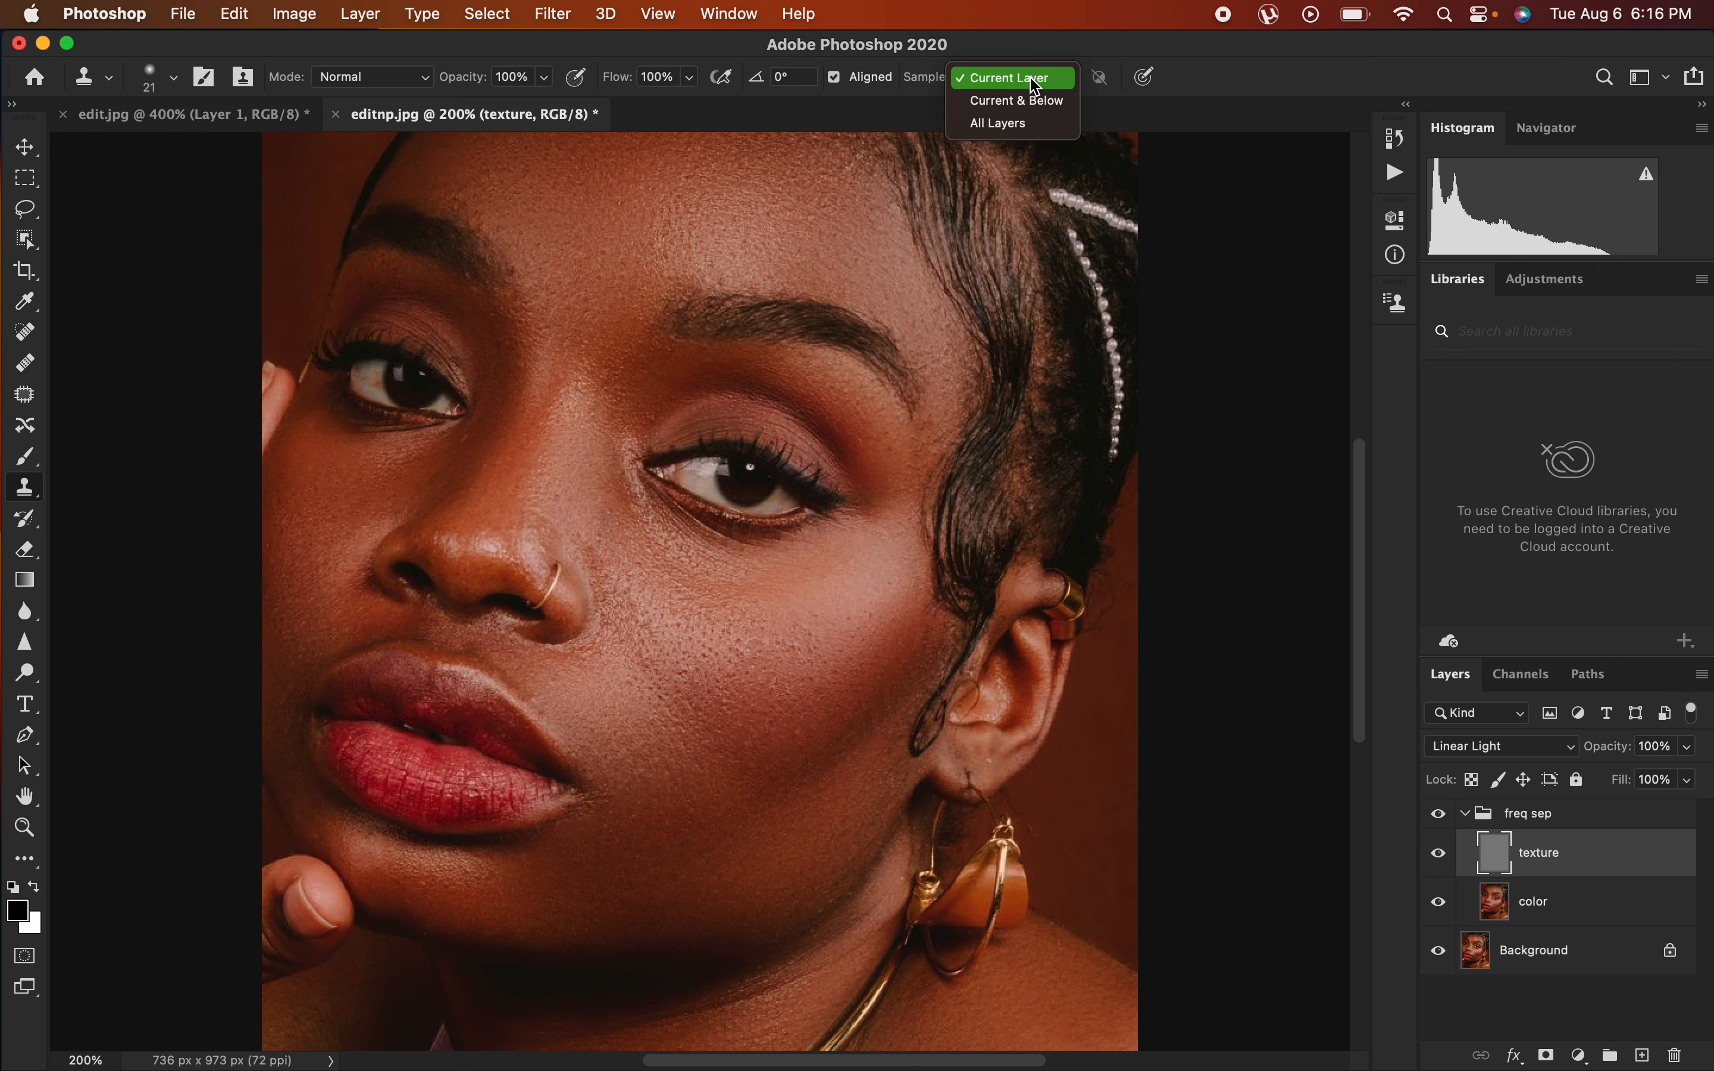
click(1036, 85)
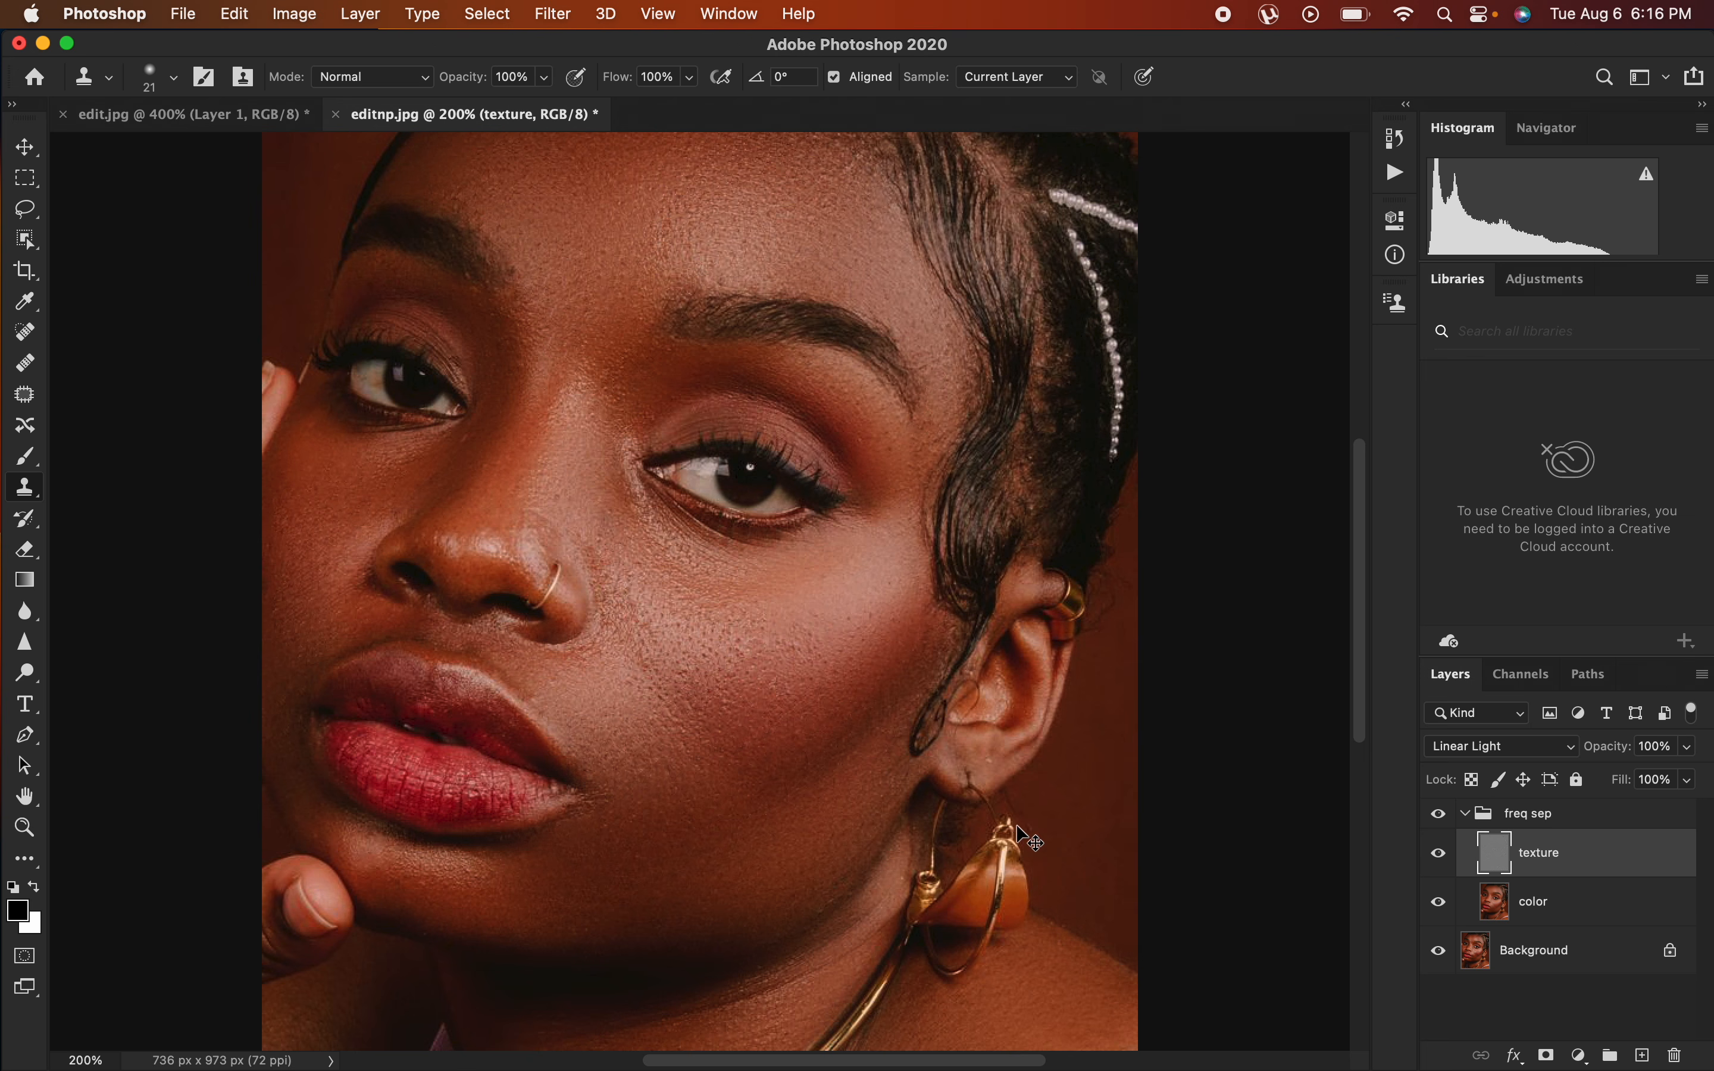
Clone smooth skin texture over the enlarged pores and bumps on the cheek below the eye with a 15 px brush.
key(super+equal)
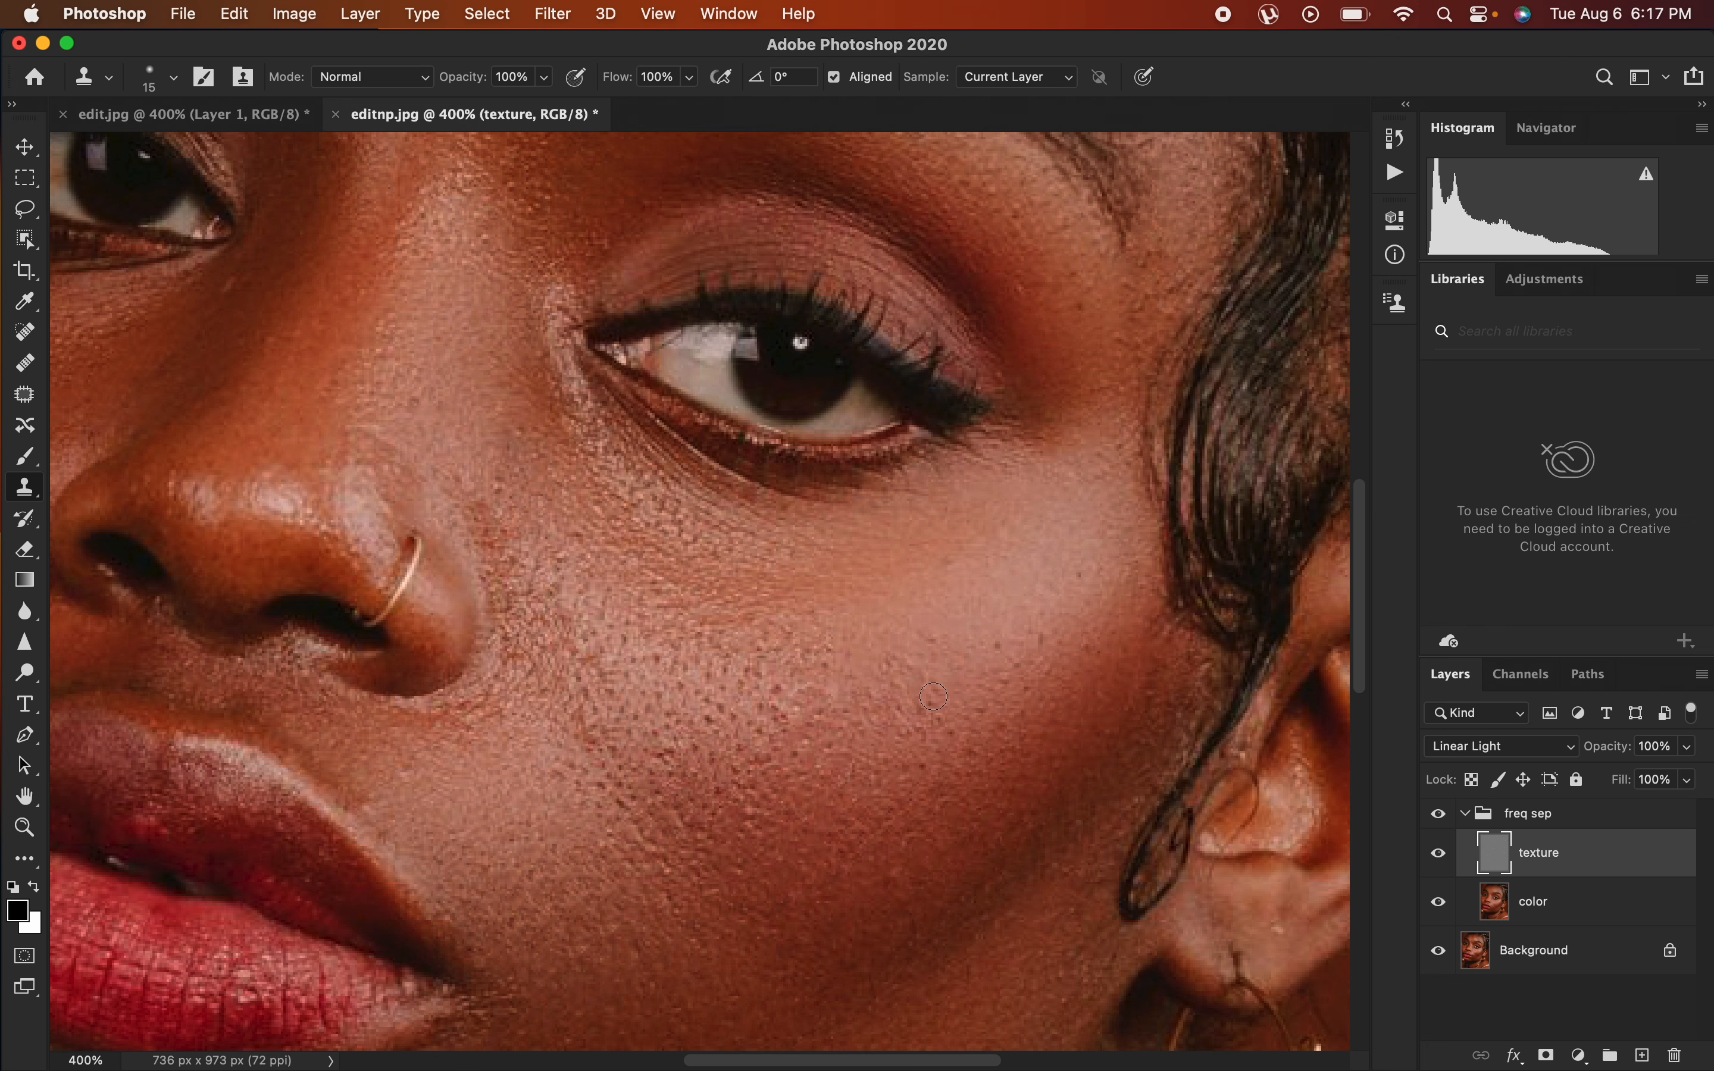
drag(1039, 639, 1052, 624)
alt+click(983, 662)
mouse_move(945, 647)
mouse_down()
mouse_move(925, 629)
mouse_move(894, 659)
mouse_up()
alt+click(924, 676)
alt+click(783, 702)
mouse_move(785, 701)
mouse_down()
mouse_move(783, 715)
mouse_move(780, 699)
mouse_up()
alt+click(793, 736)
alt+click(786, 698)
click(778, 712)
Clone nearby clean texture over the small bumps on the lower part of the cheek.
alt+click(954, 870)
drag(898, 886, 886, 870)
alt+click(910, 870)
click(889, 823)
alt+click(903, 850)
click(873, 814)
alt+click(879, 874)
click(828, 875)
alt+click(864, 862)
Sample clean texture and clone it over the remaining rough spots around the face.
alt+click(406, 813)
drag(383, 819, 366, 808)
drag(452, 708, 477, 688)
alt+click(970, 696)
click(978, 746)
alt+click(1021, 699)
mouse_move(989, 744)
mouse_down()
mouse_move(1021, 711)
mouse_move(987, 691)
mouse_up()
alt+click(1020, 714)
alt+click(846, 693)
drag(791, 708, 745, 670)
alt+click(789, 706)
Clone clean texture over rough spots beside the nose bridge and under the far eye.
drag(687, 489, 720, 598)
drag(473, 410, 632, 683)
alt+click(425, 723)
drag(417, 692, 413, 677)
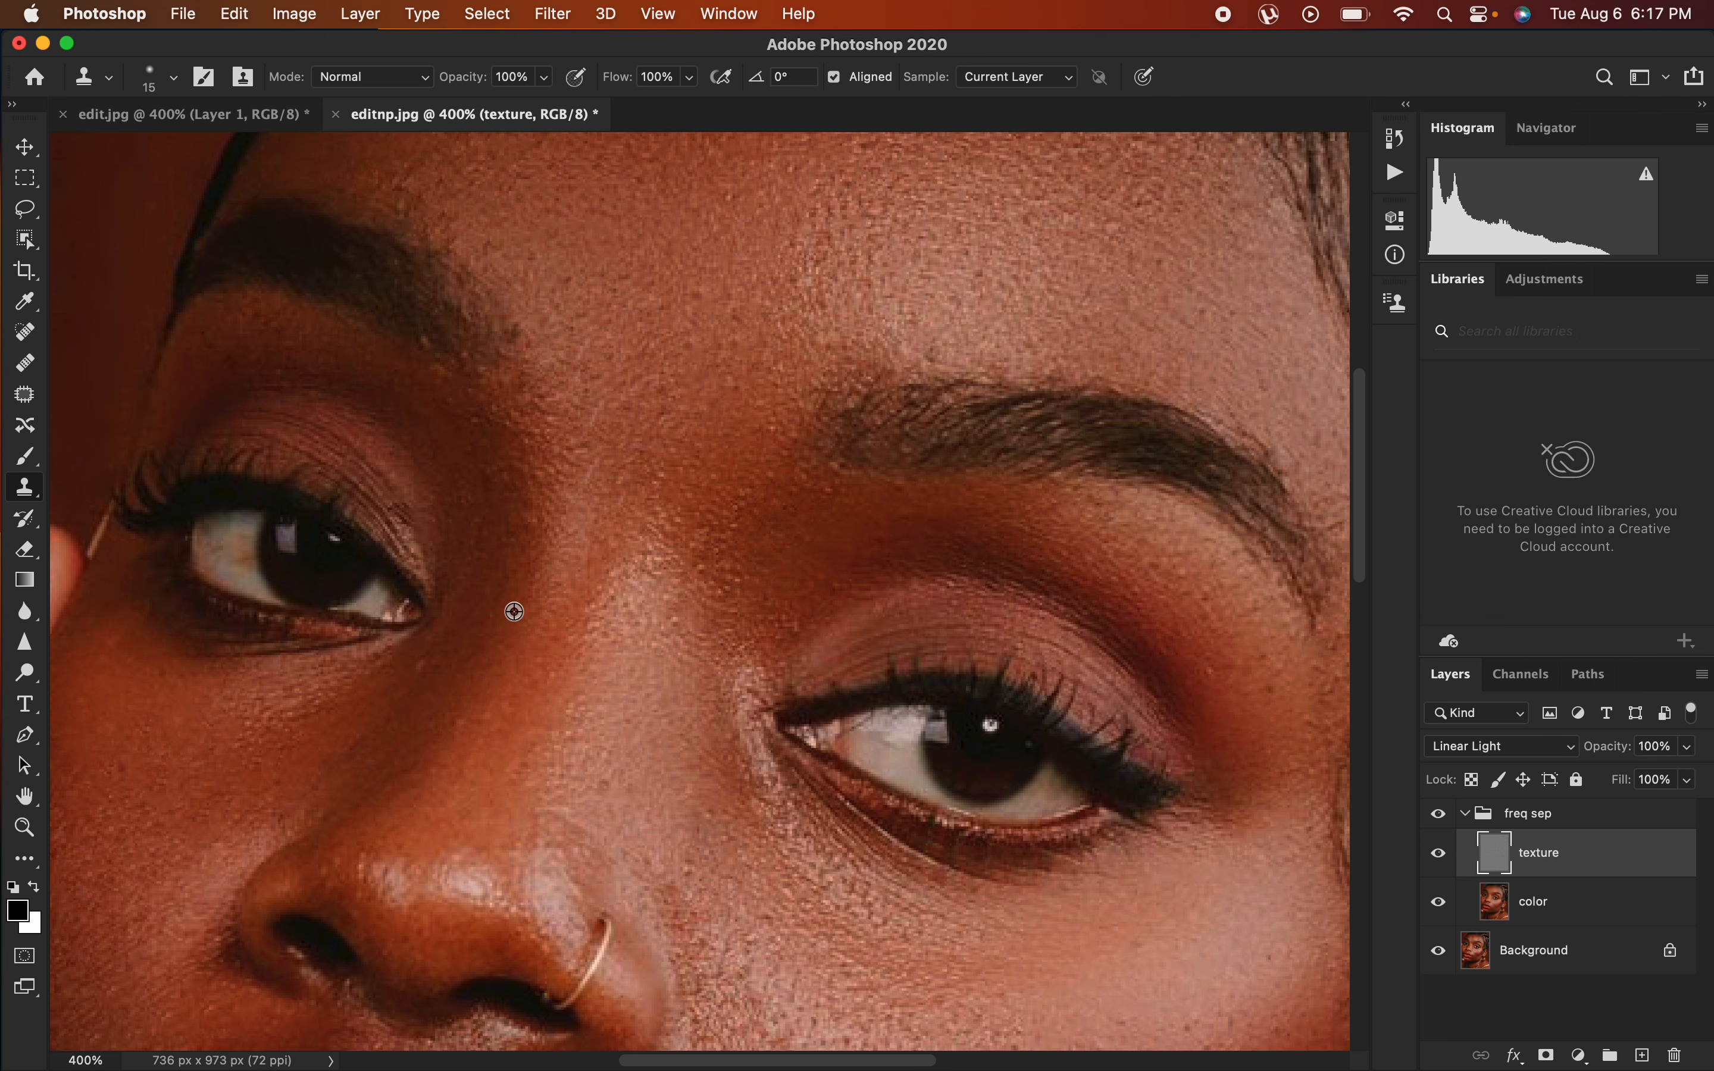
alt+click(533, 563)
drag(525, 524, 519, 498)
key(super+minus)
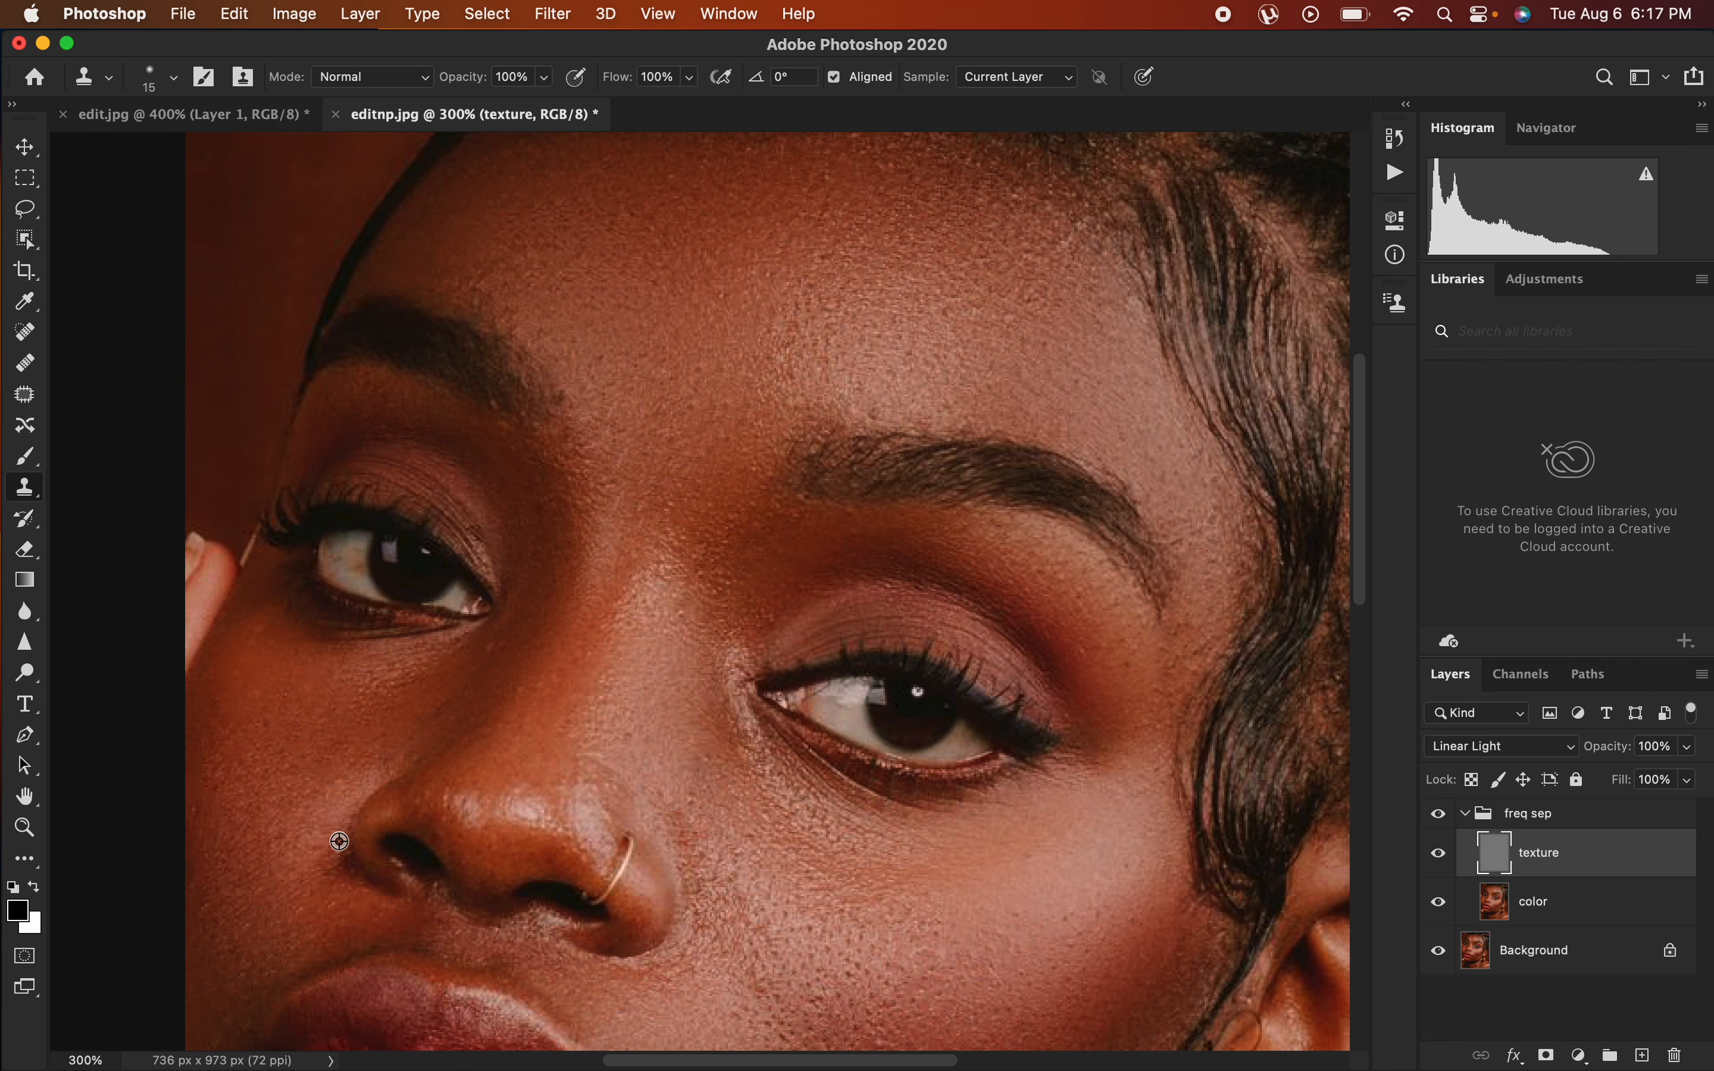
alt+click(397, 709)
mouse_move(413, 703)
mouse_down()
mouse_move(474, 686)
mouse_move(487, 653)
mouse_up()
Toggle the freq sep group's visibility to check the finished skin retouch at full and closer view, and collapse the group.
key(super+1)
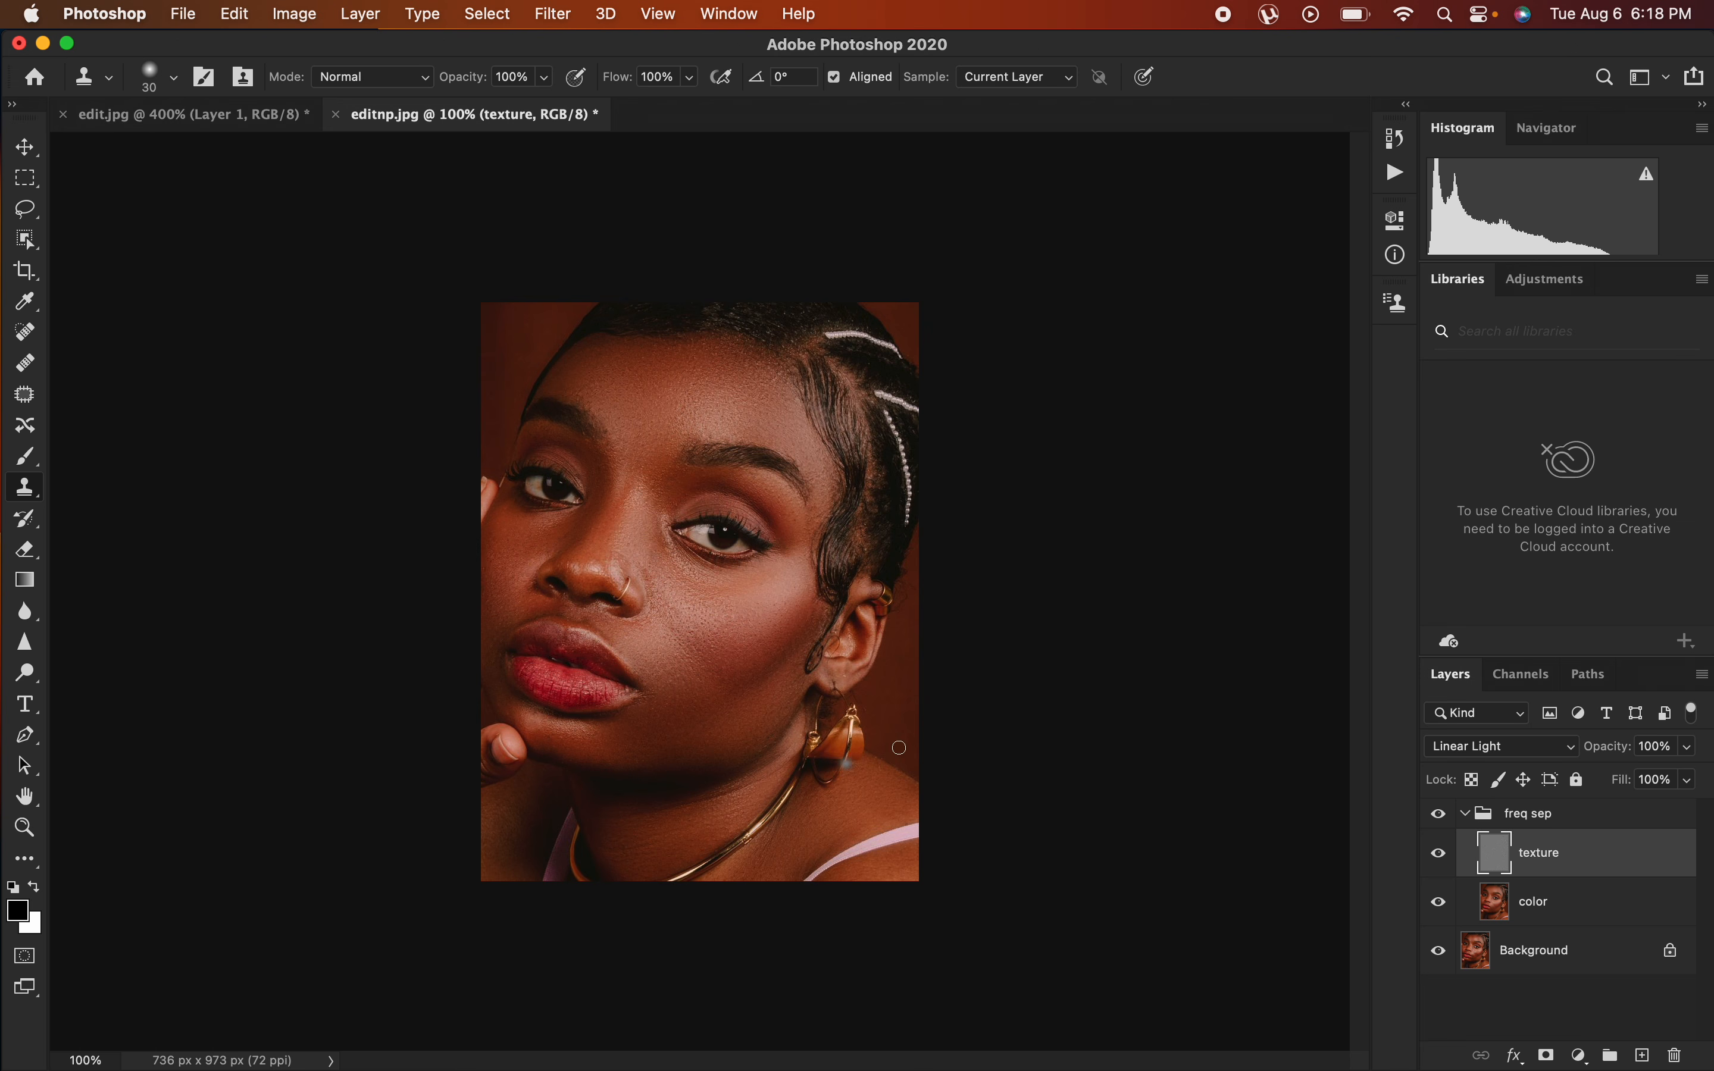
click(1439, 814)
click(1439, 815)
click(1439, 815)
click(1442, 816)
key(super+equal)
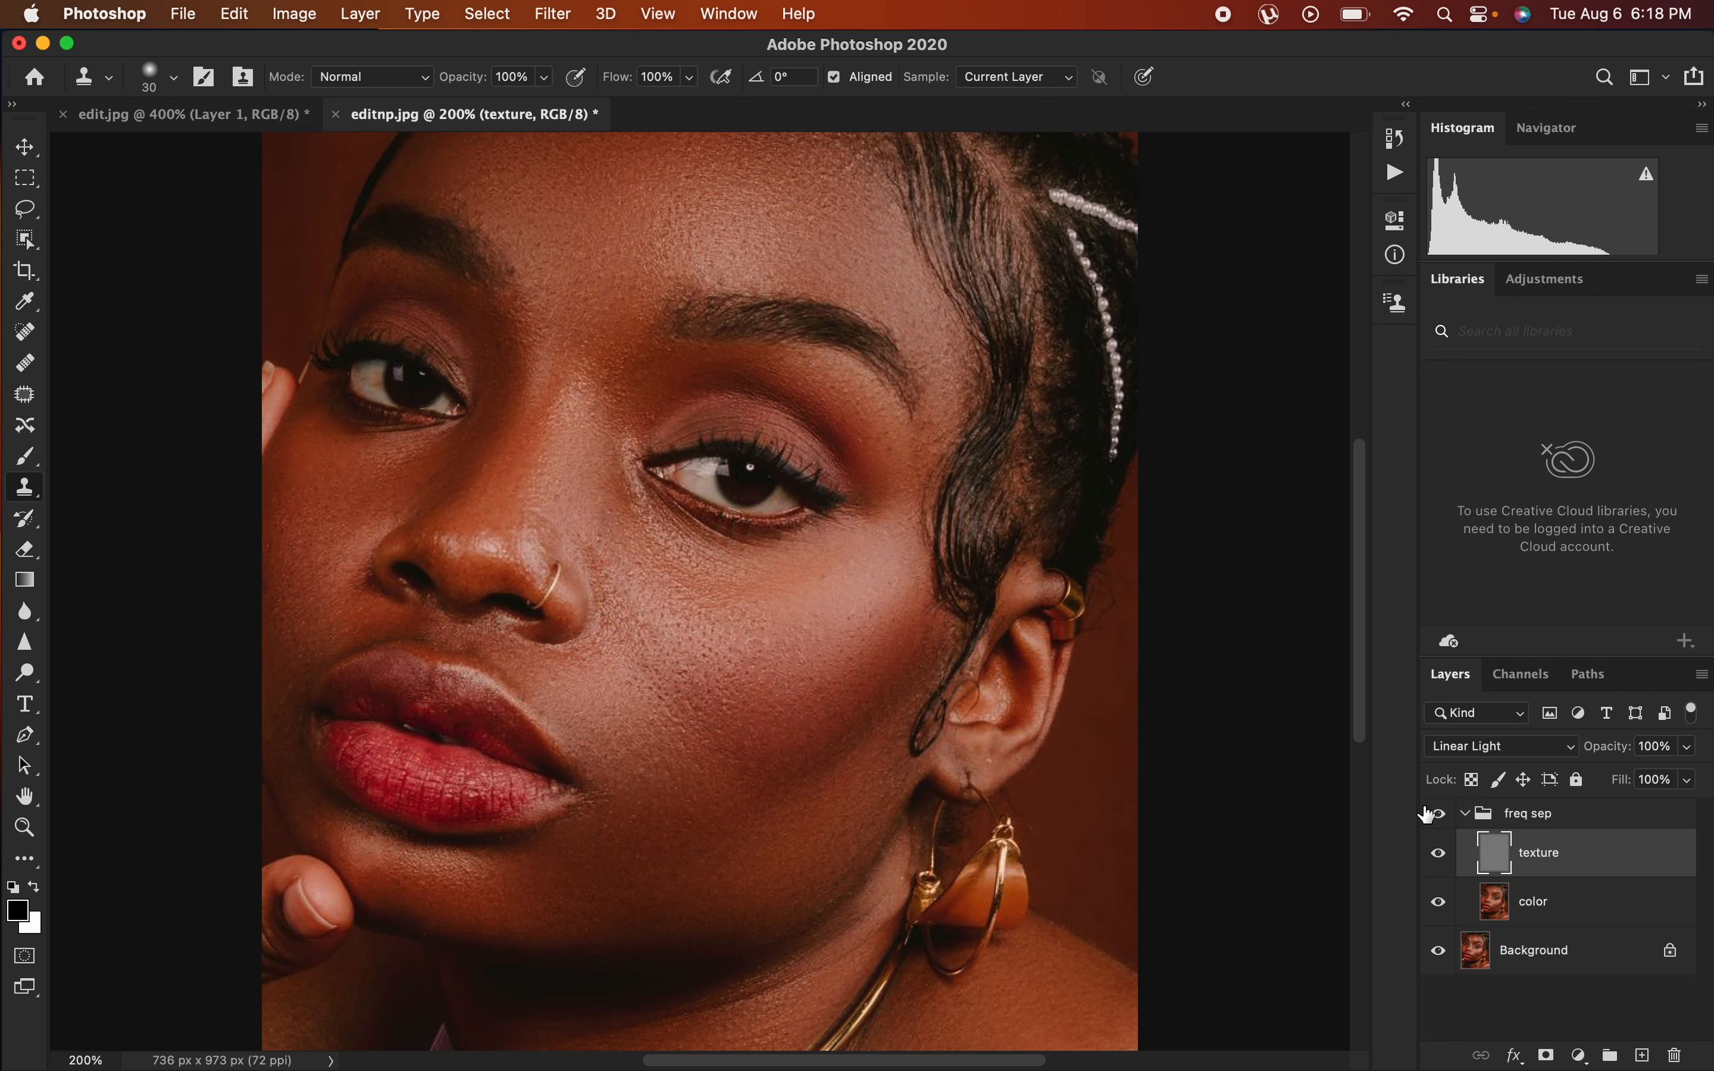
click(1438, 816)
click(1436, 820)
click(1436, 820)
click(1439, 816)
click(1466, 816)
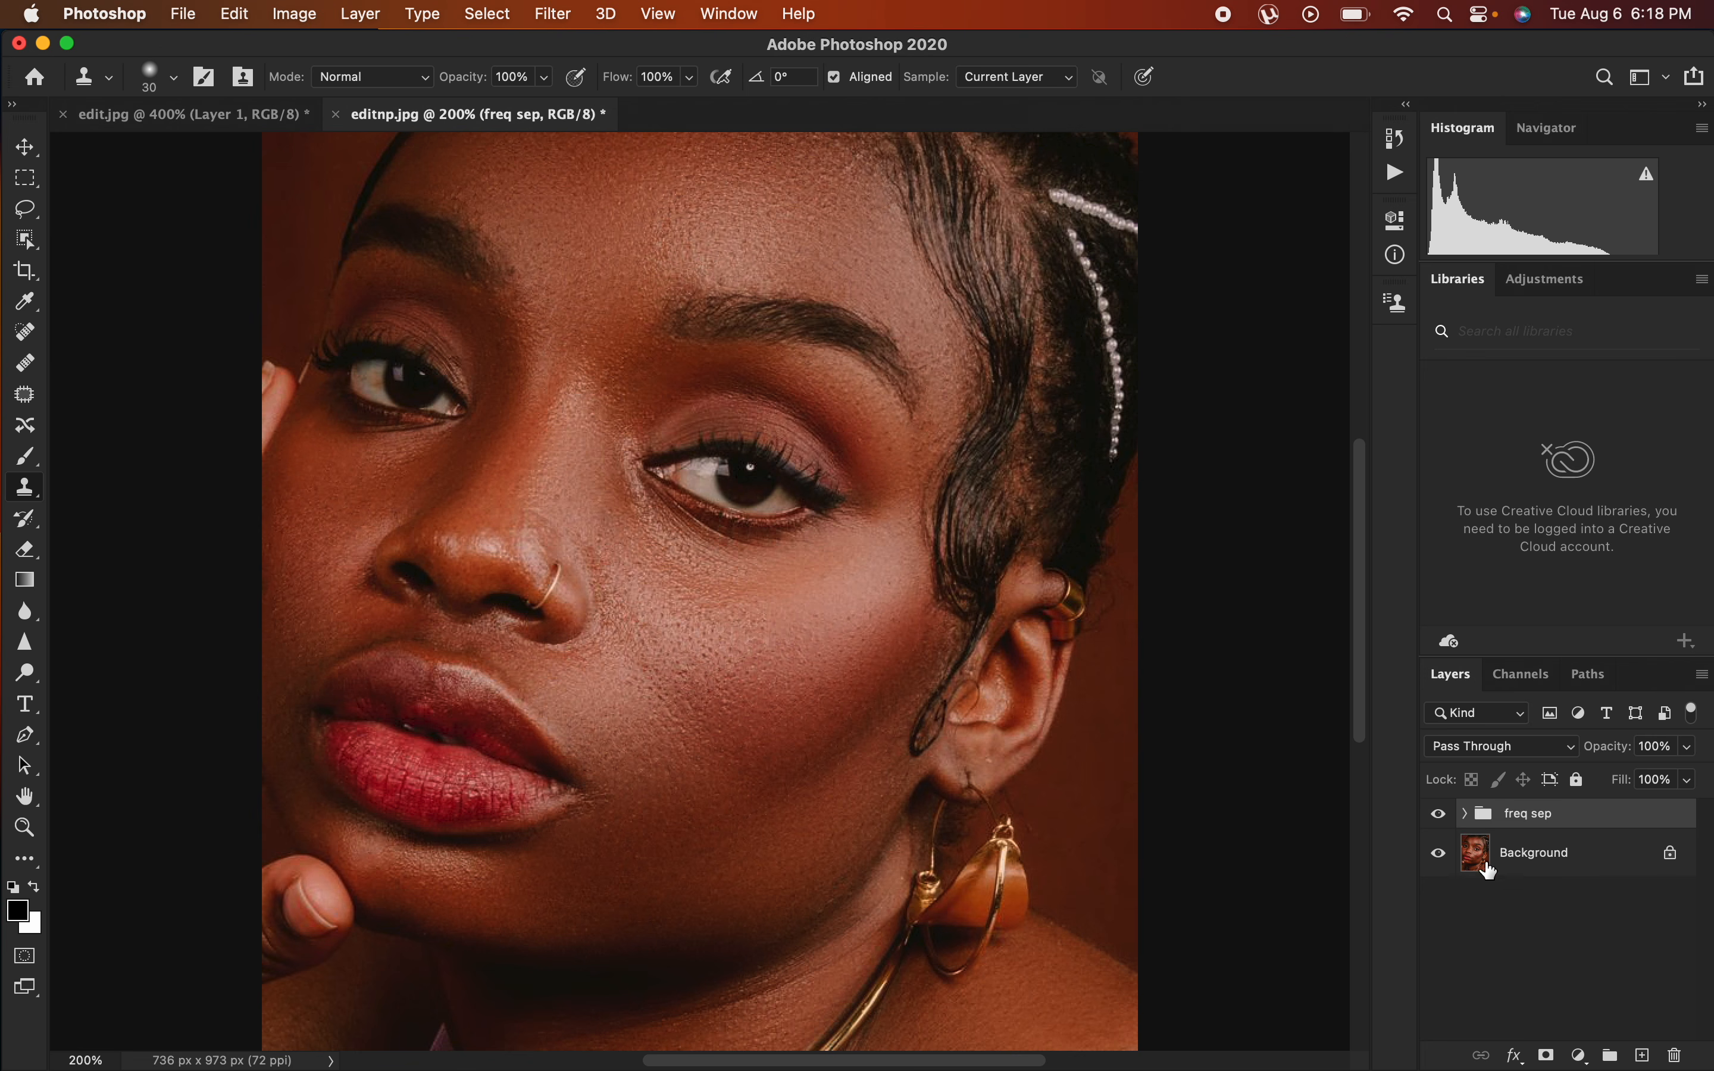
Add a Gradient Map adjustment layer above the freq sep group, hide it, and select its adjustment thumbnail.
click(1581, 1056)
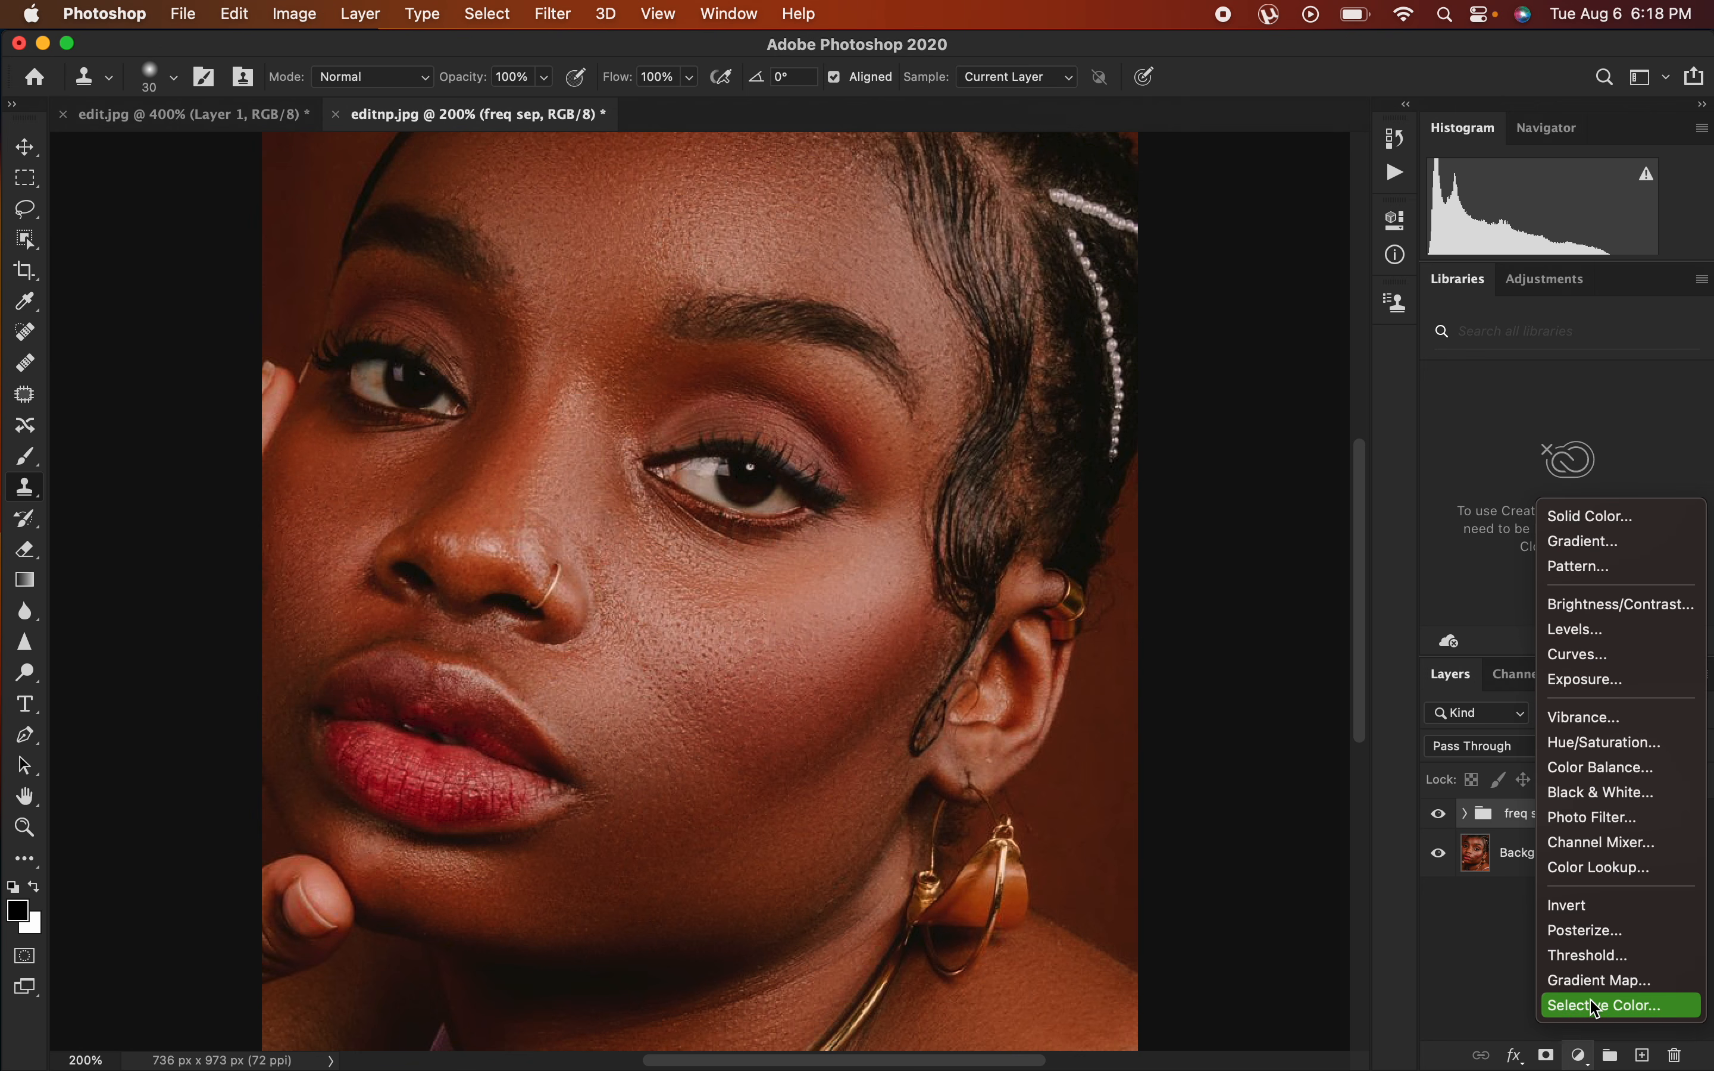
click(1586, 980)
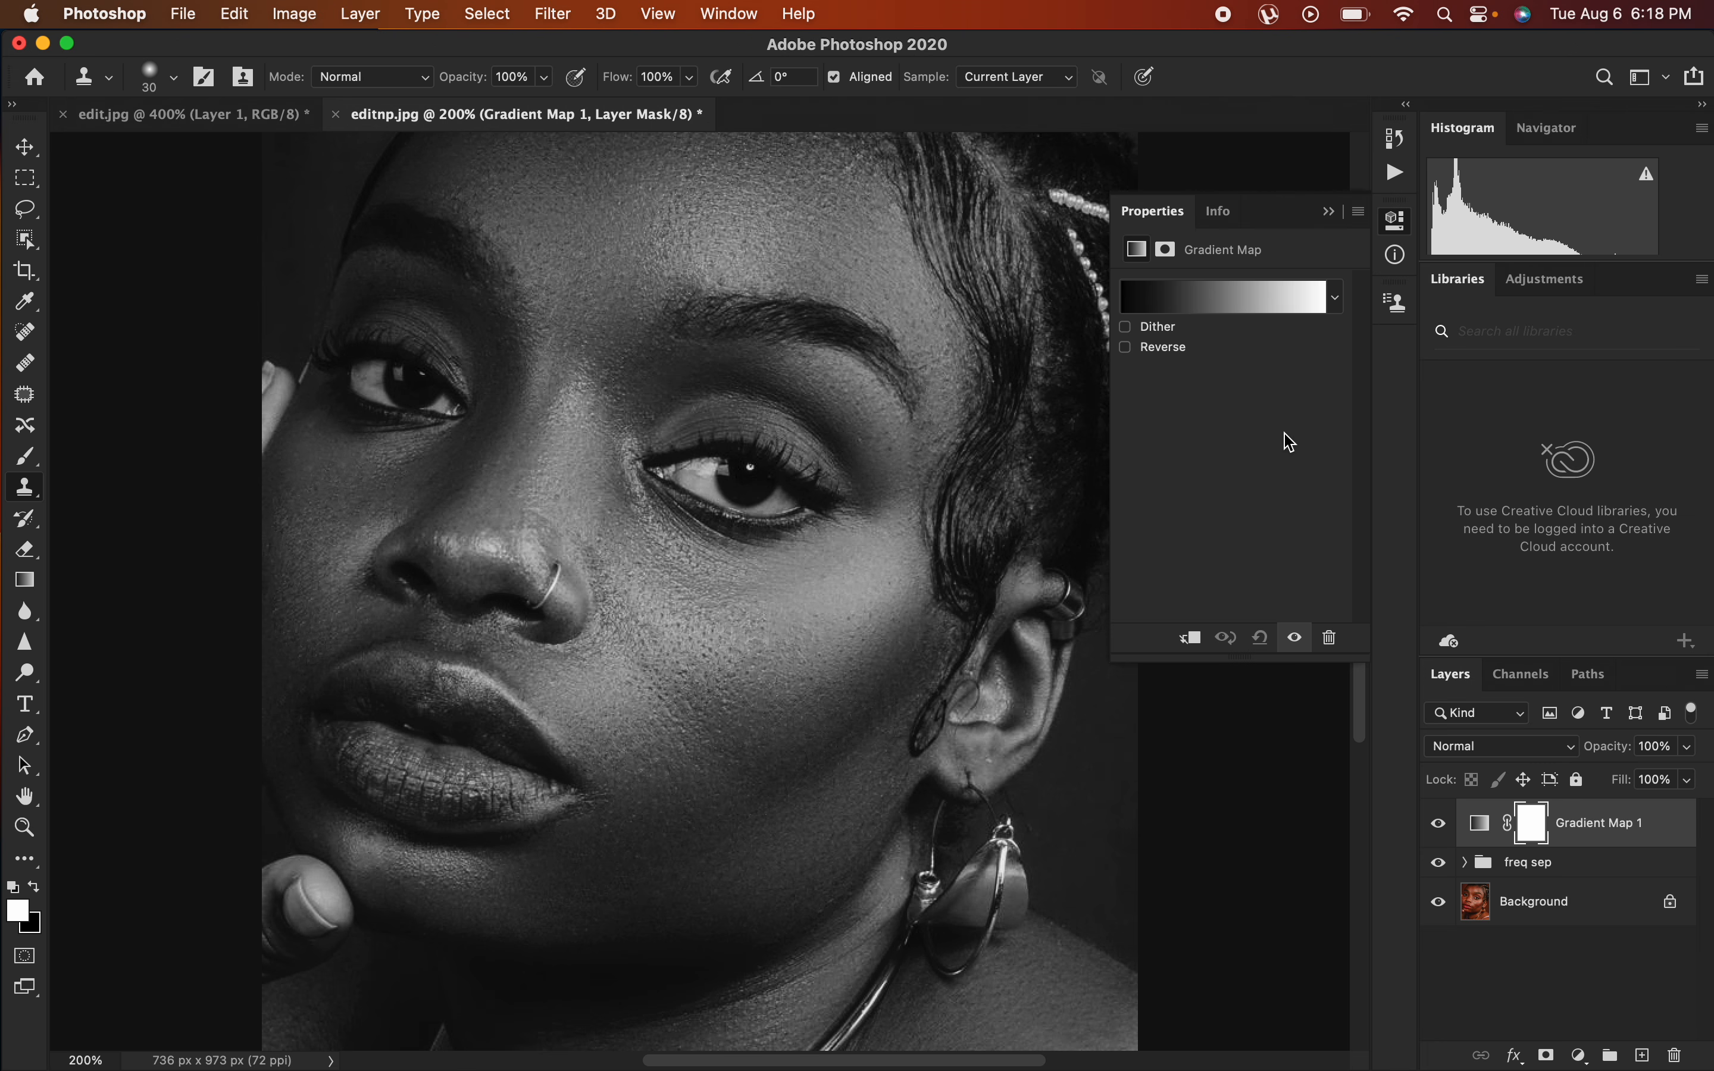
click(1438, 824)
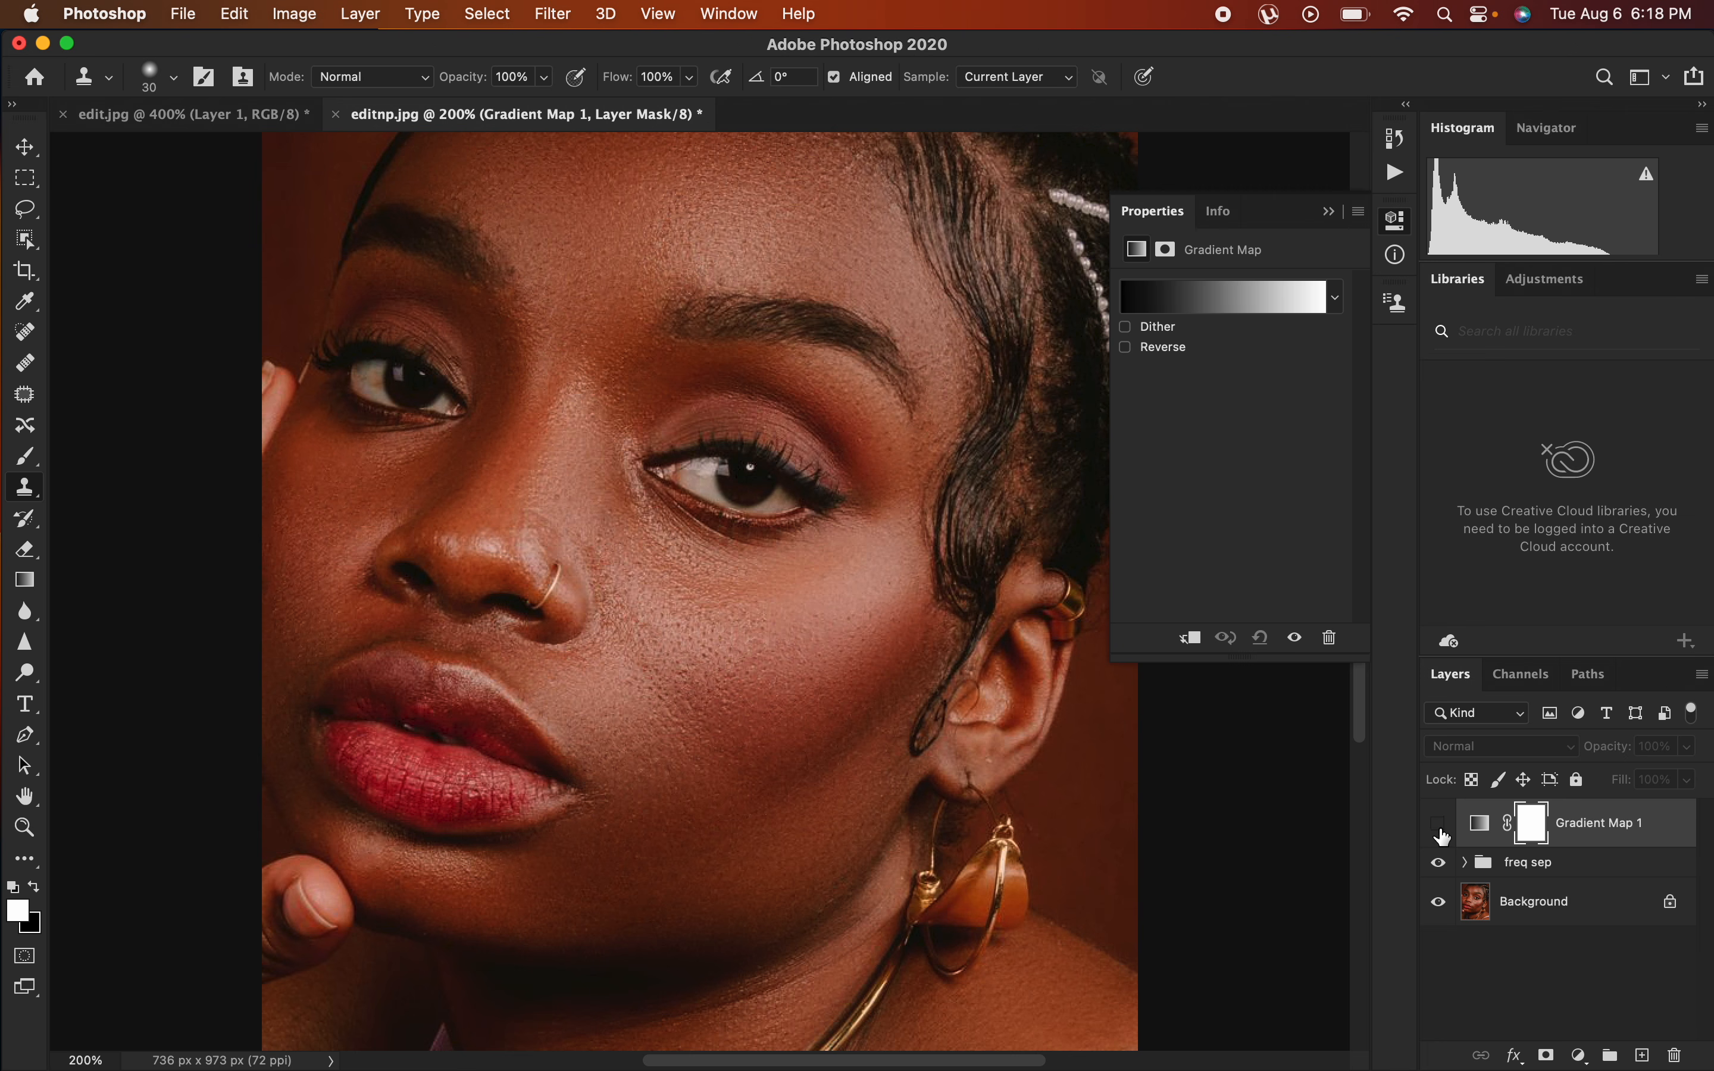
click(1480, 827)
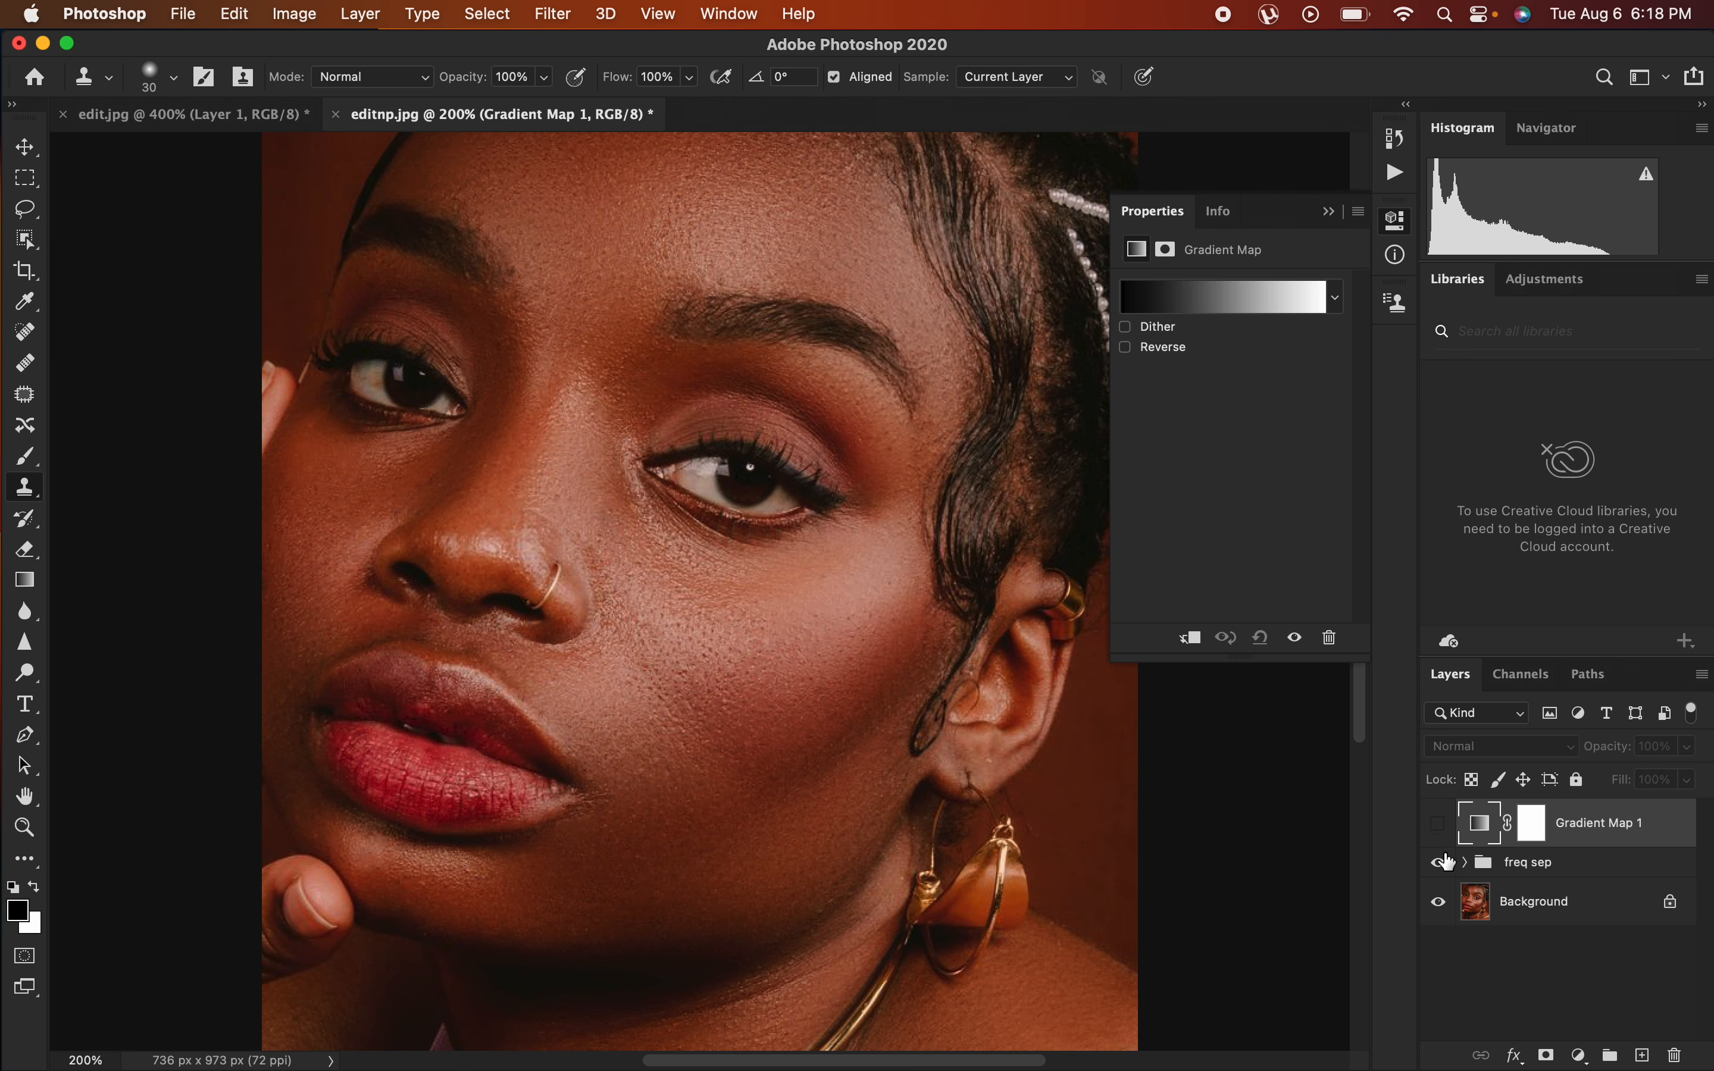
Edit the map's gradient and set its dark stop to the shadow skin color 4b220e sampled below the jaw, keeping 5 by 5 Average sampling.
click(1192, 310)
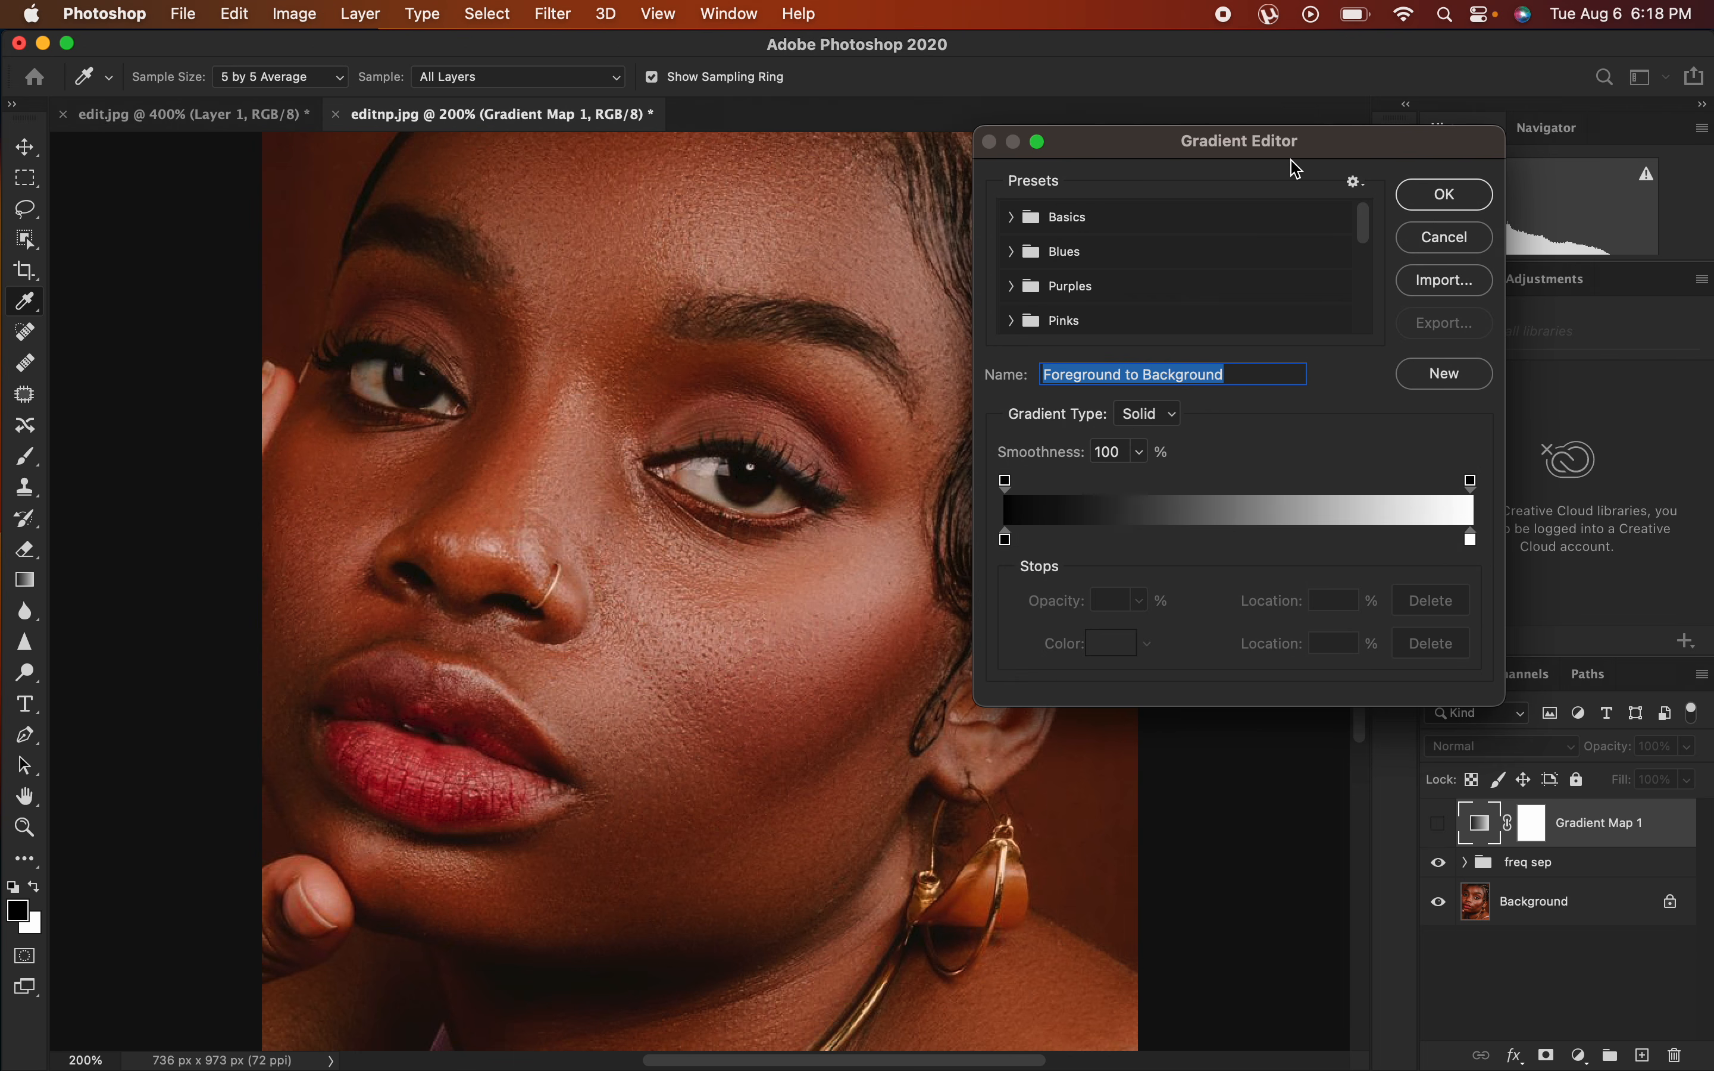
click(303, 77)
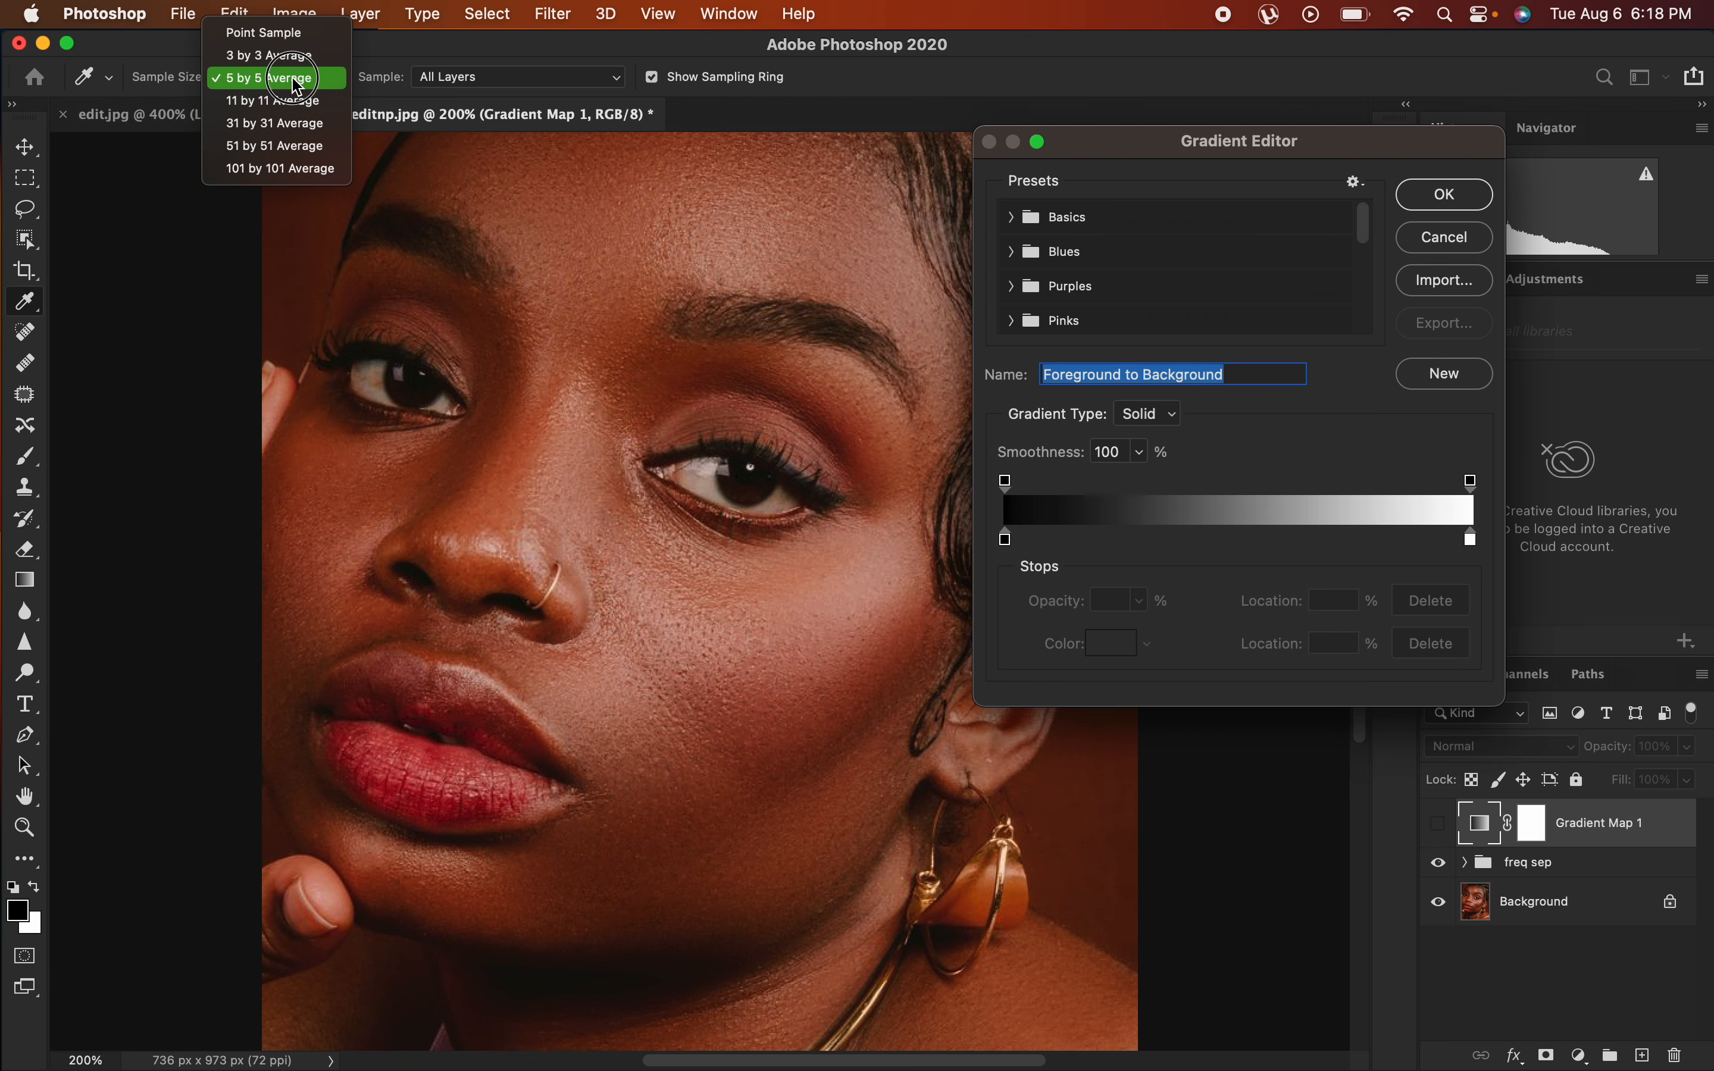
click(298, 79)
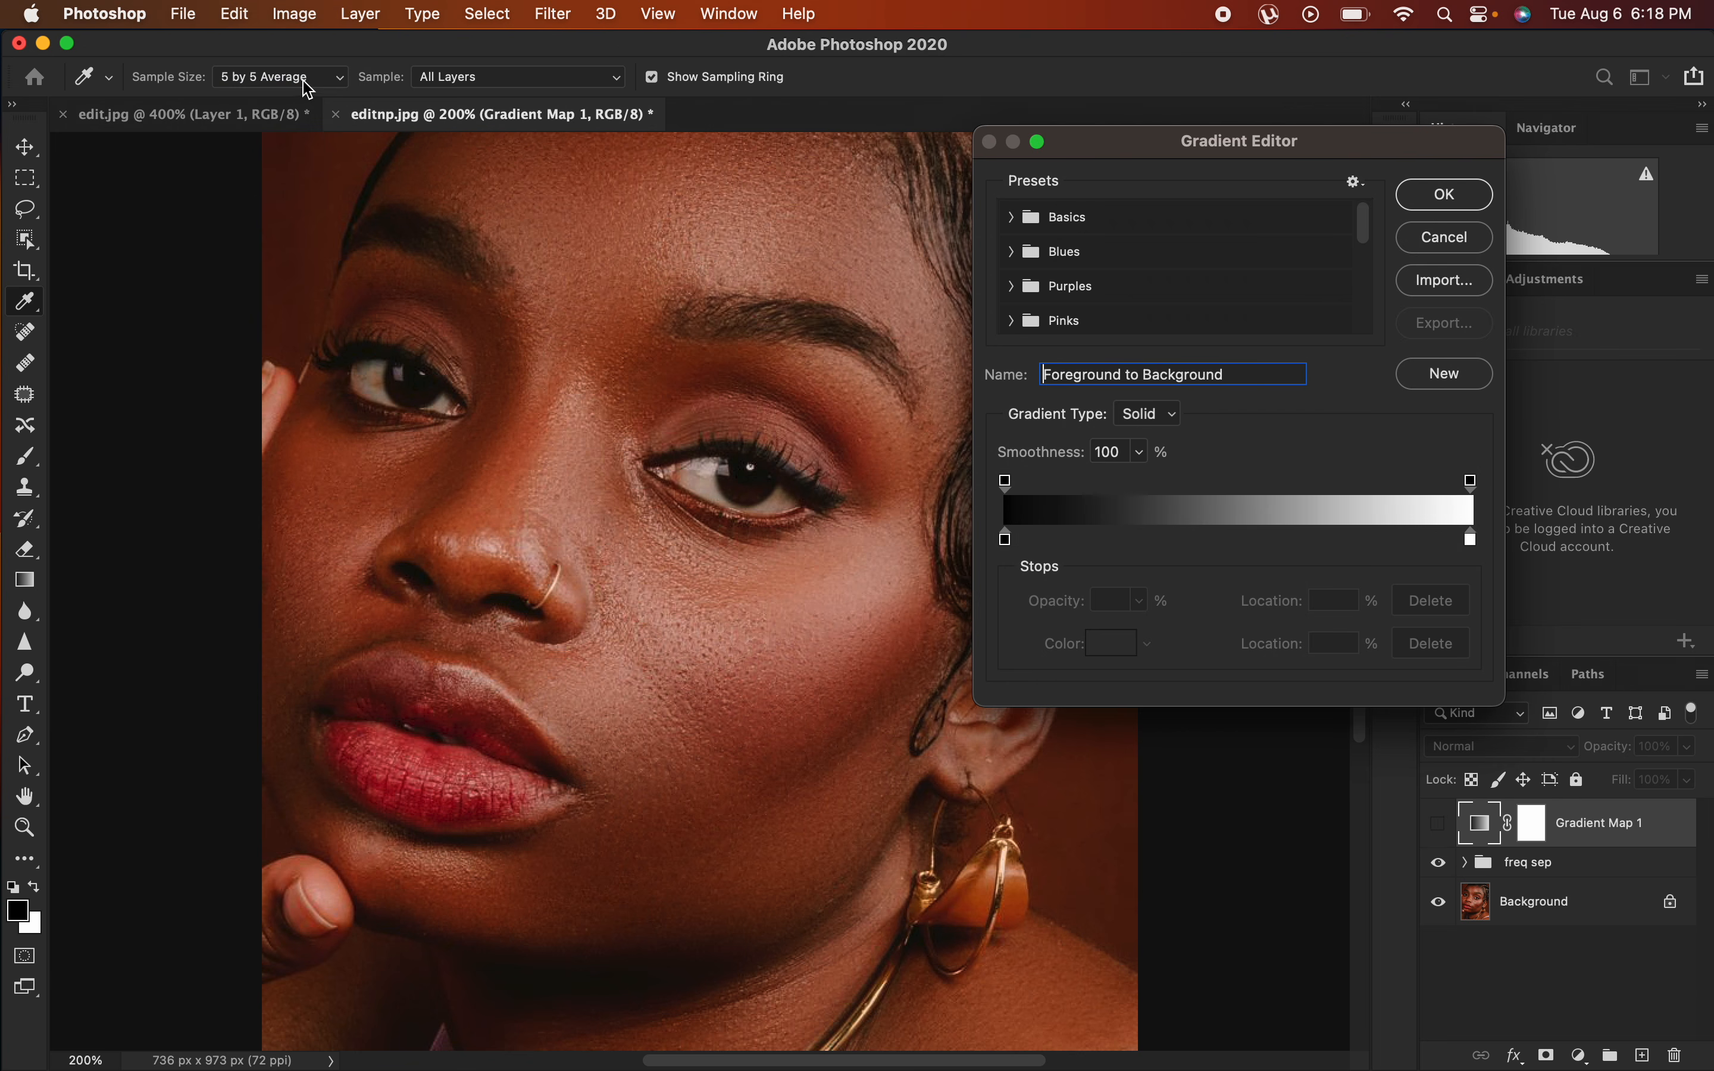
click(1006, 540)
click(1004, 542)
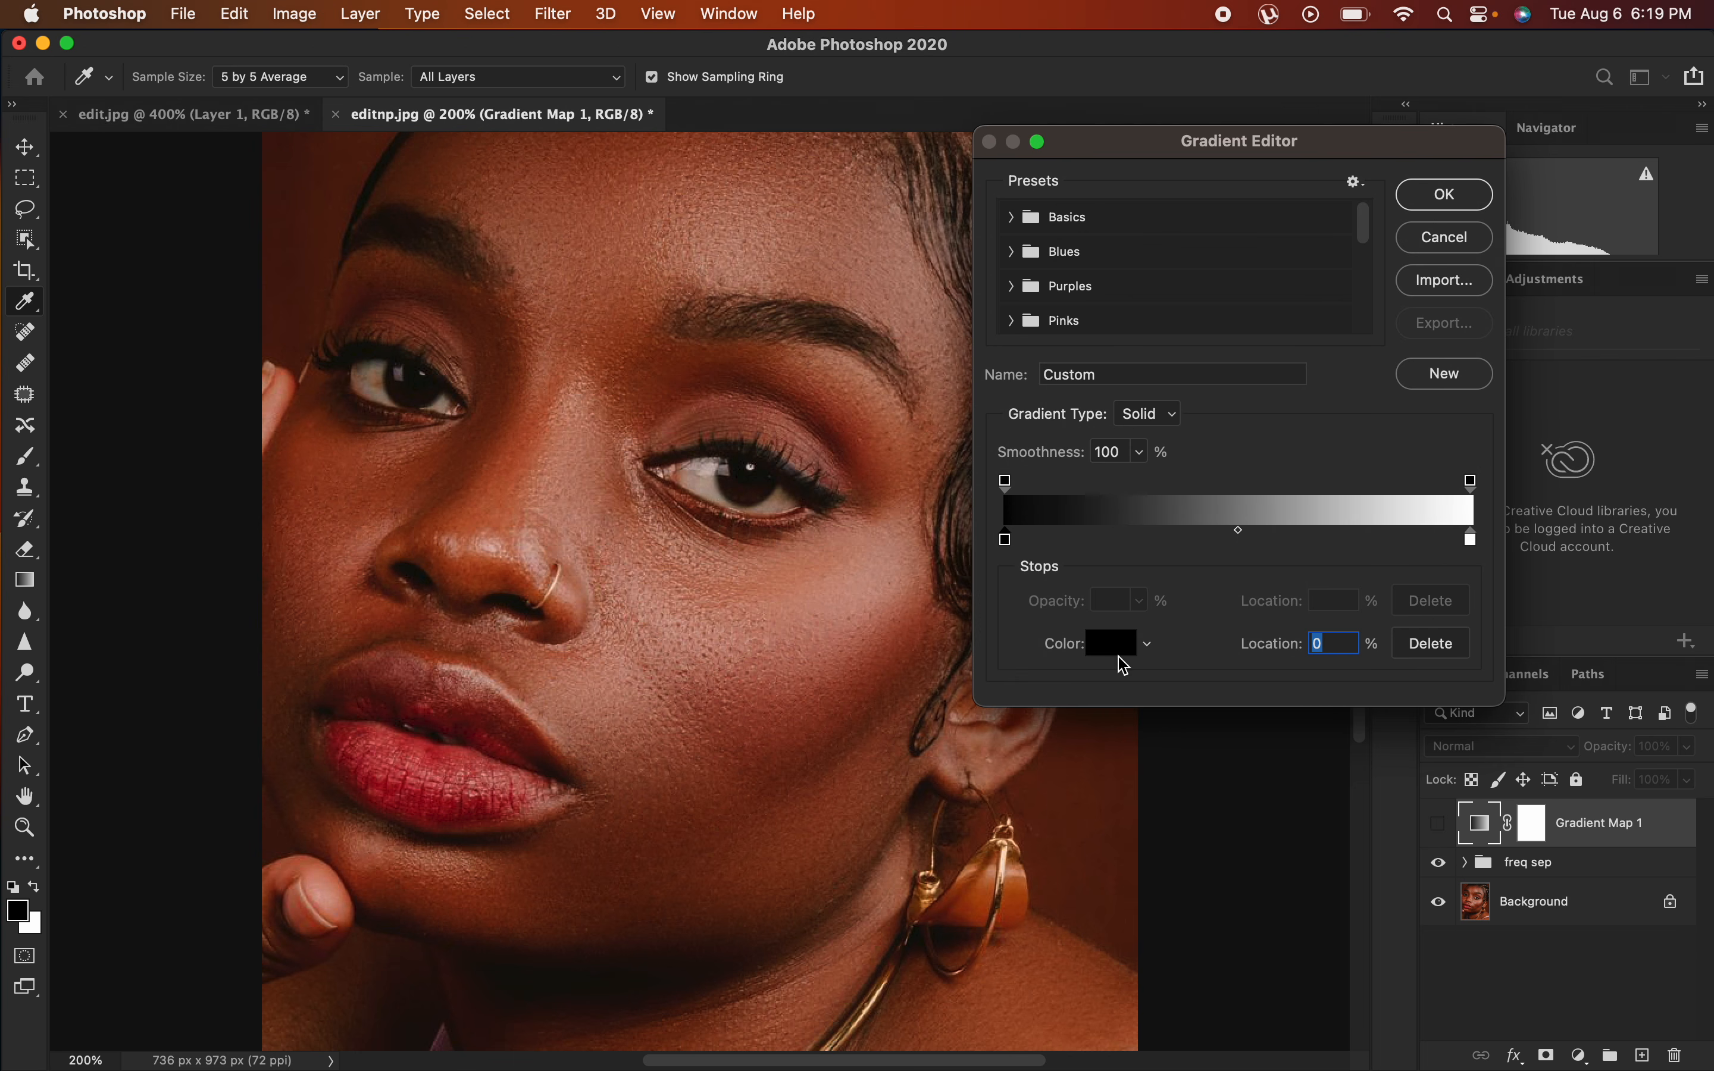
click(1112, 644)
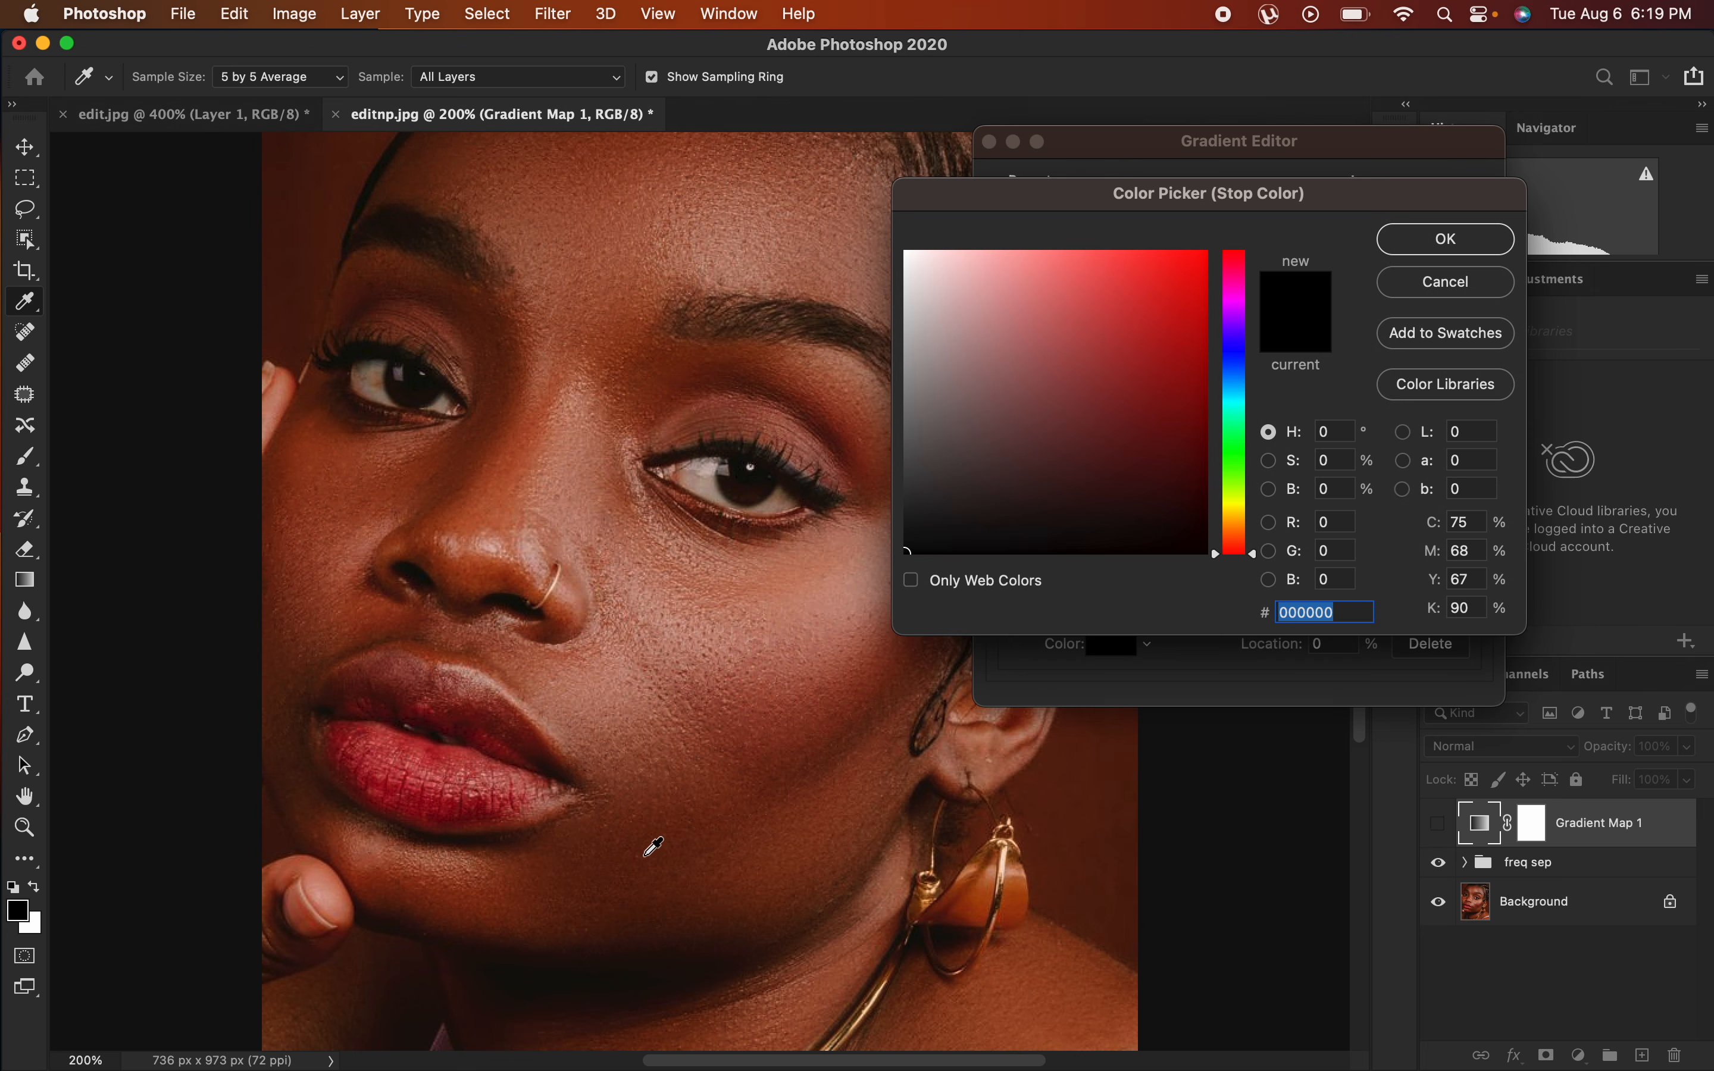
click(818, 911)
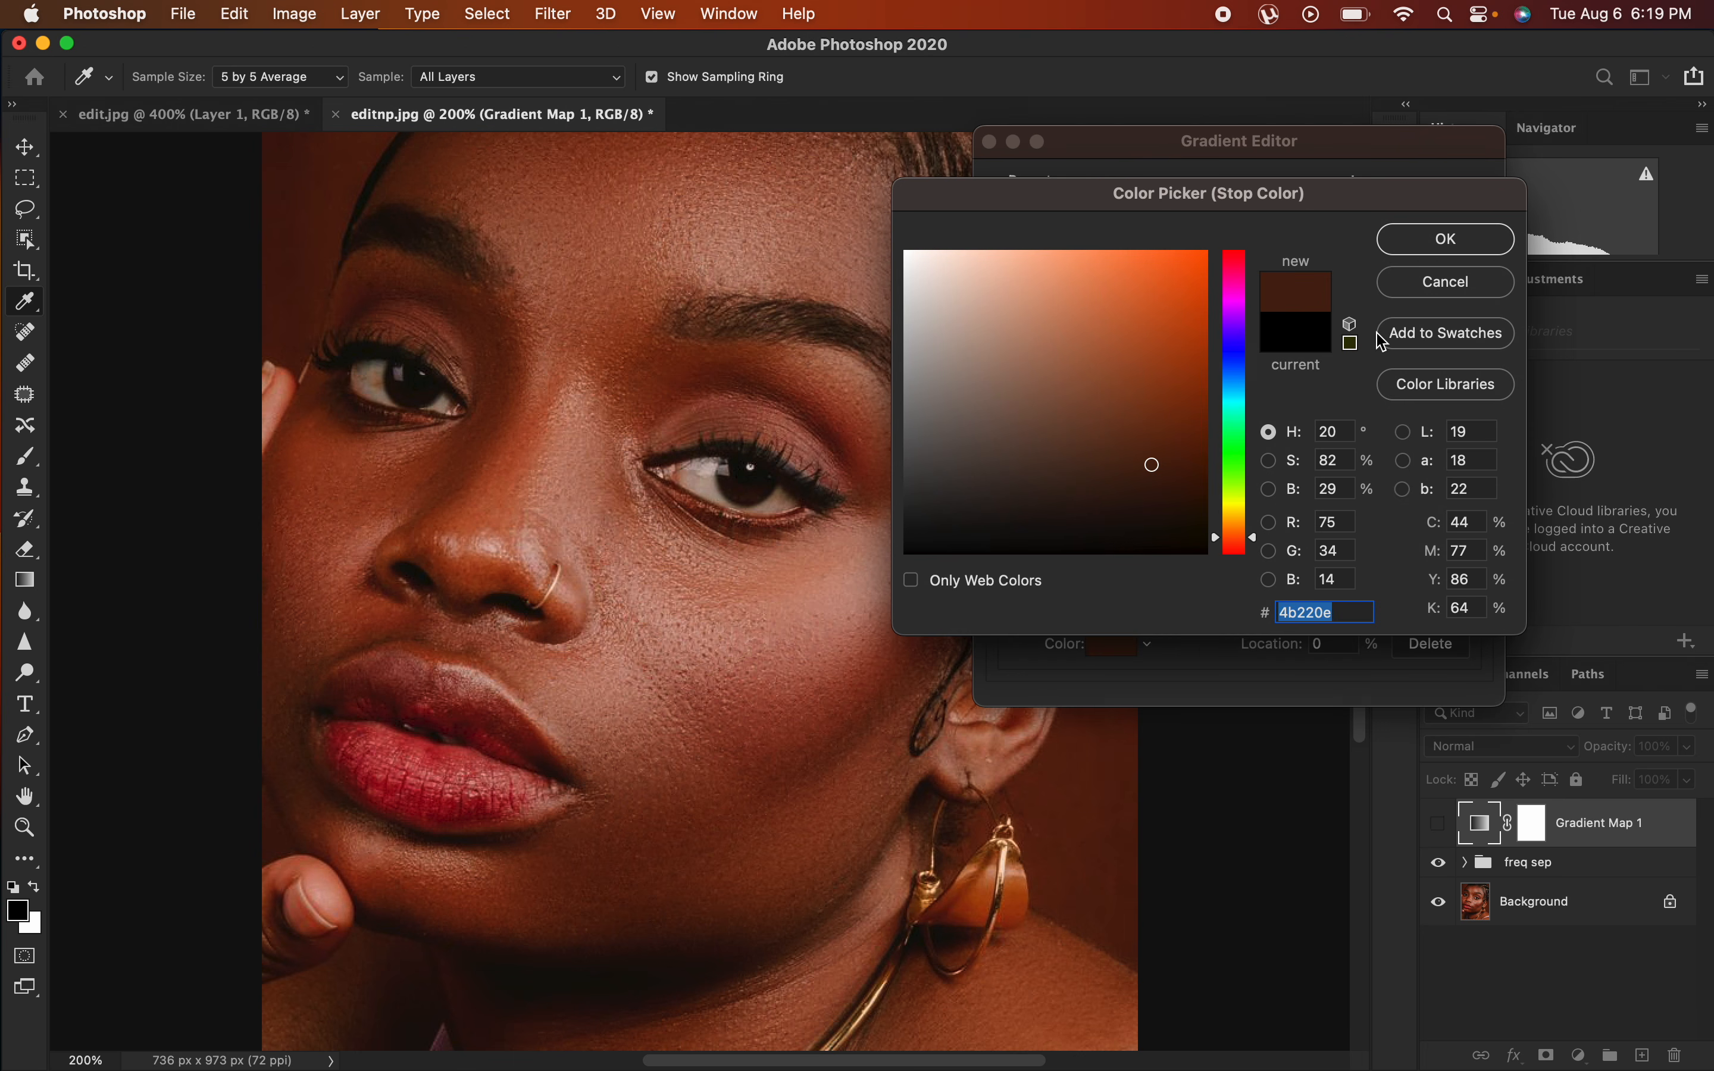
click(1449, 239)
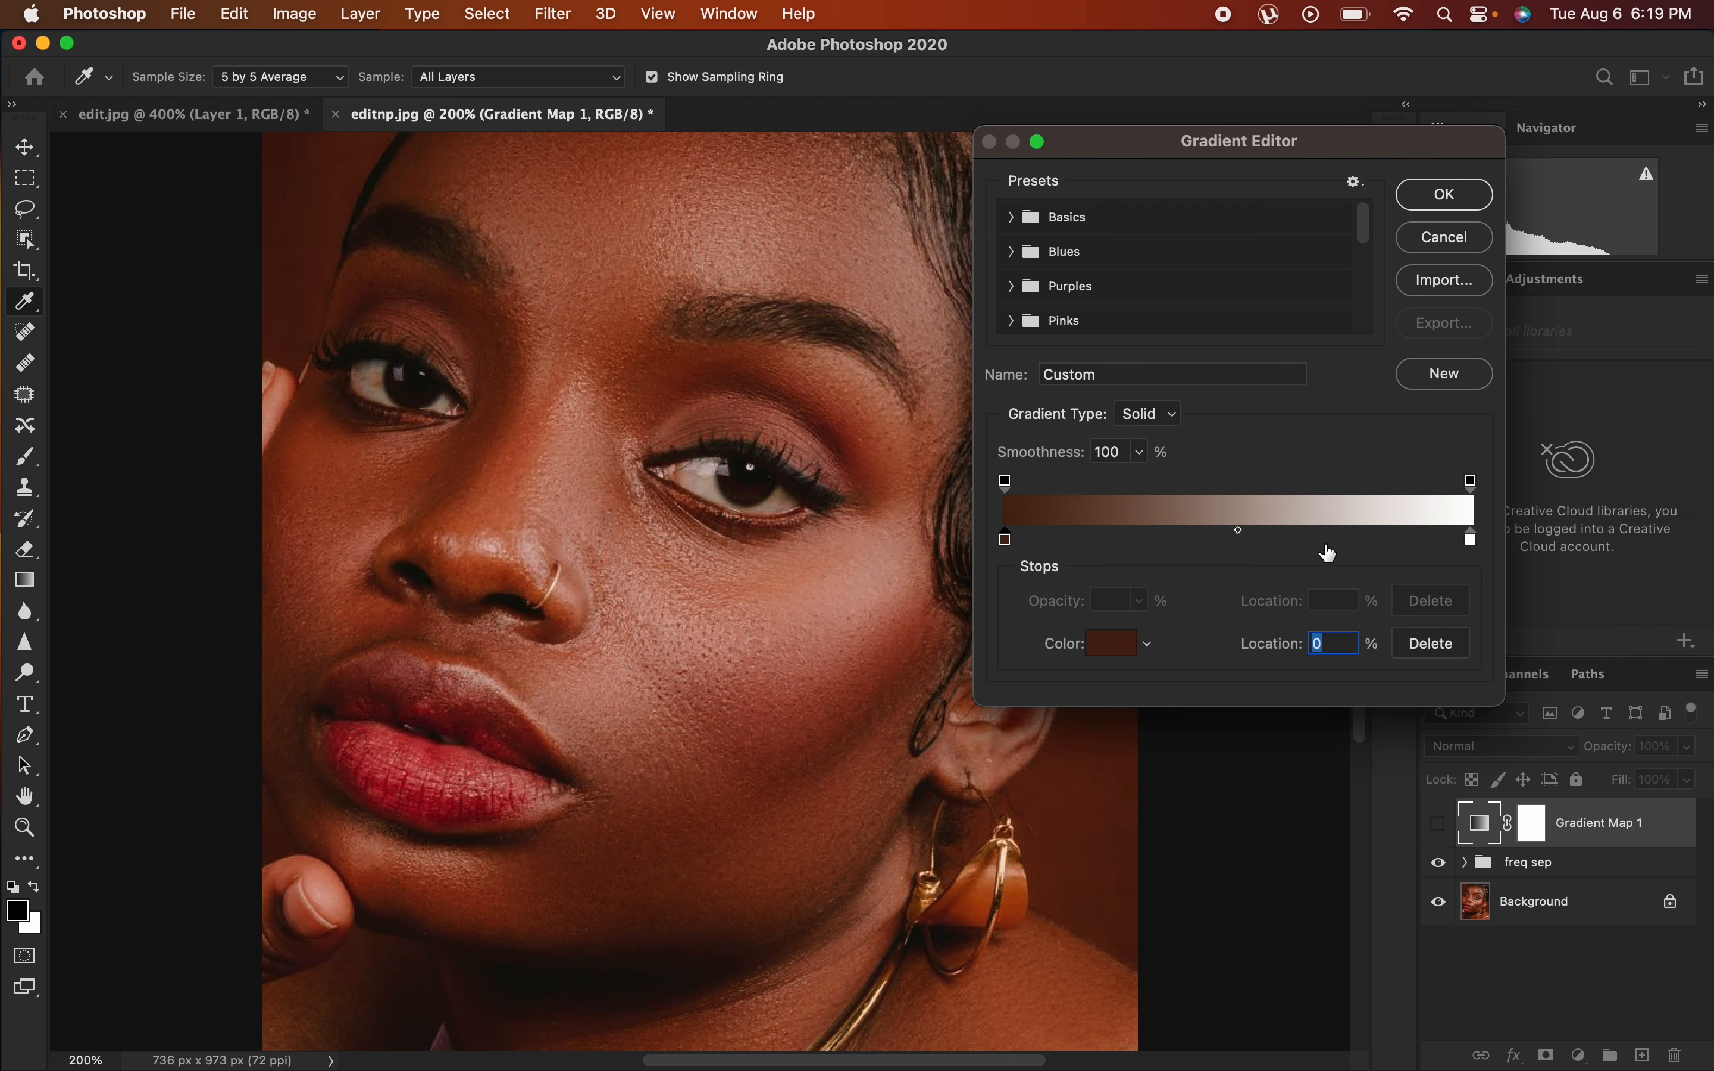
Set the gradient's light end stop to the highlight skin color ca9382 sampled from the nose.
click(1473, 542)
click(1108, 644)
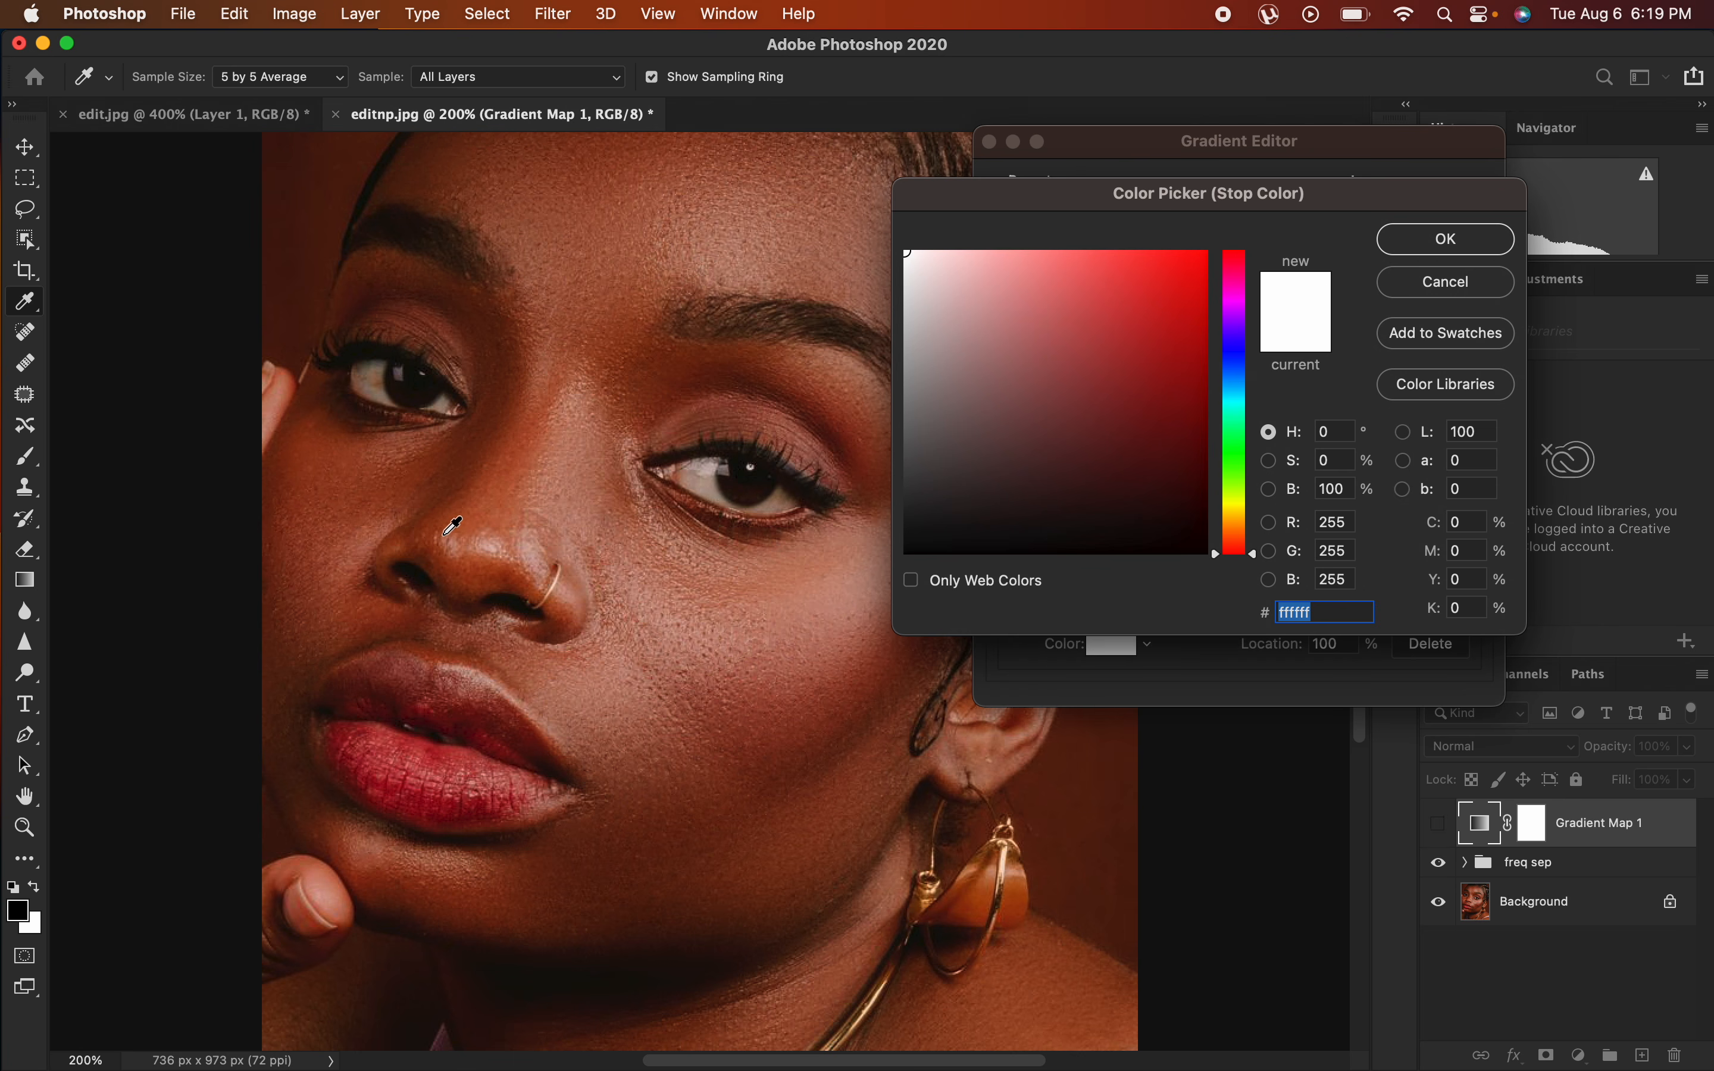
click(494, 542)
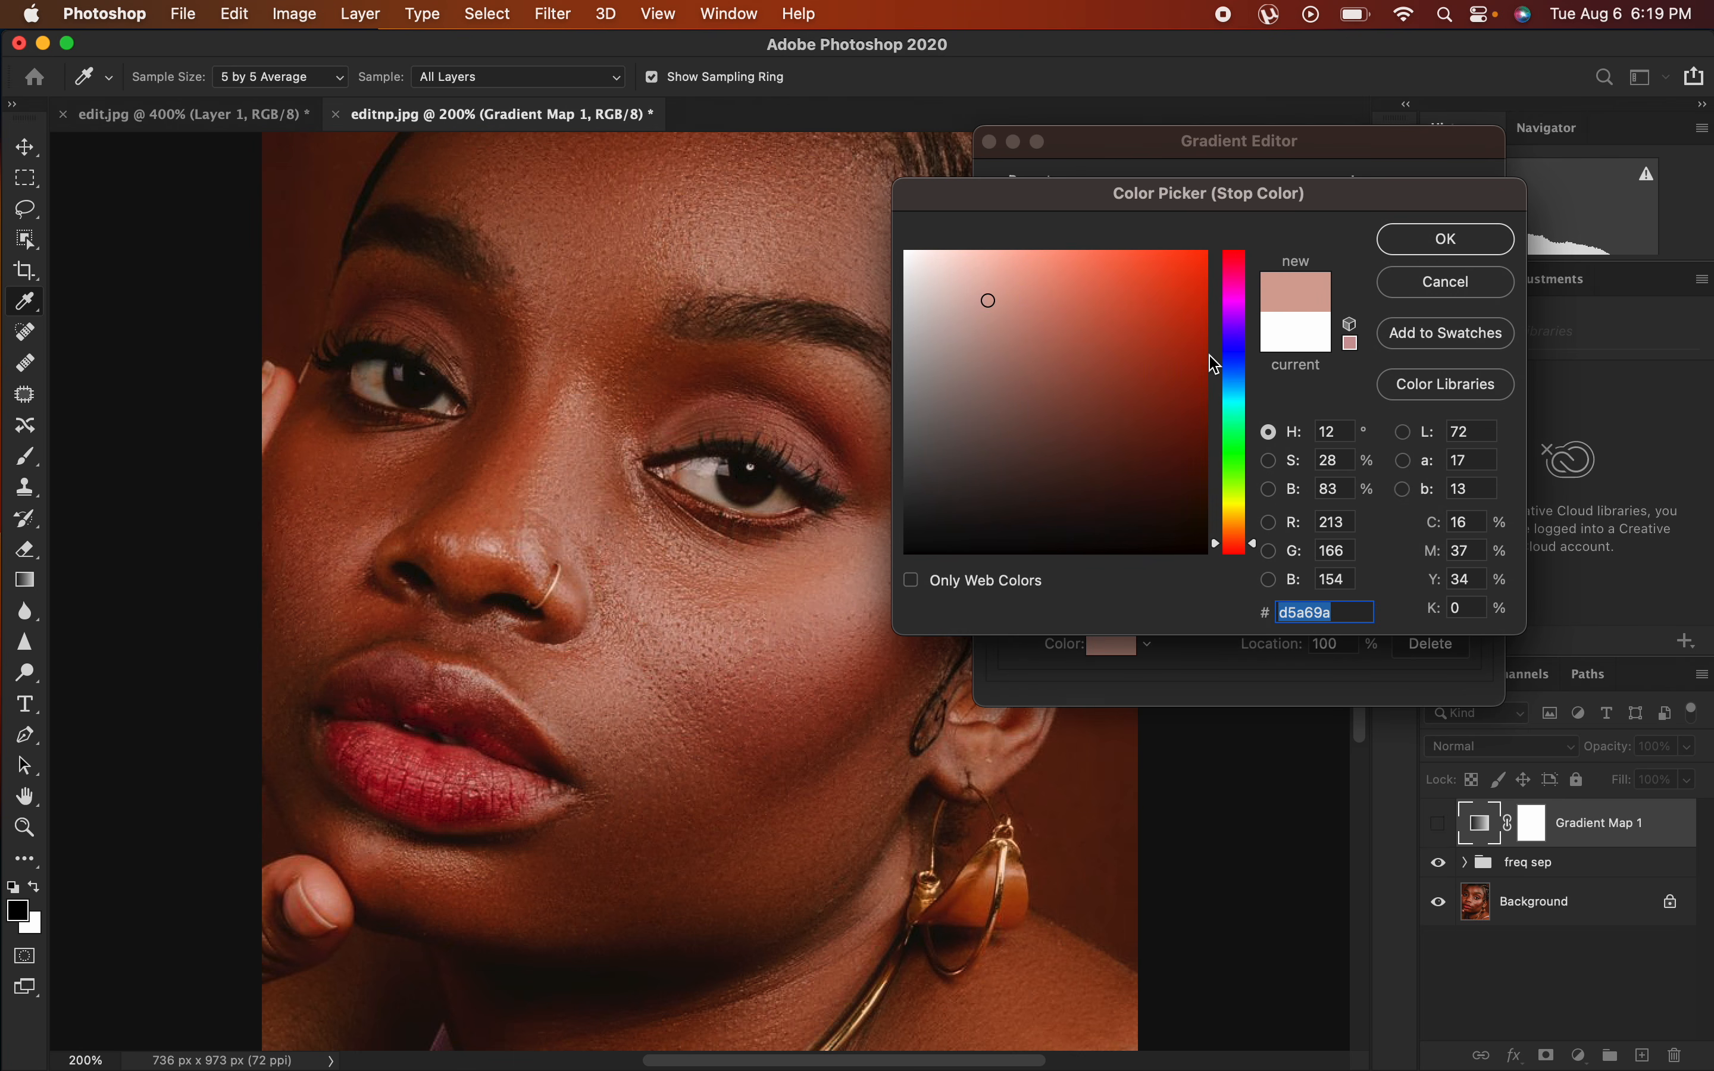
click(856, 577)
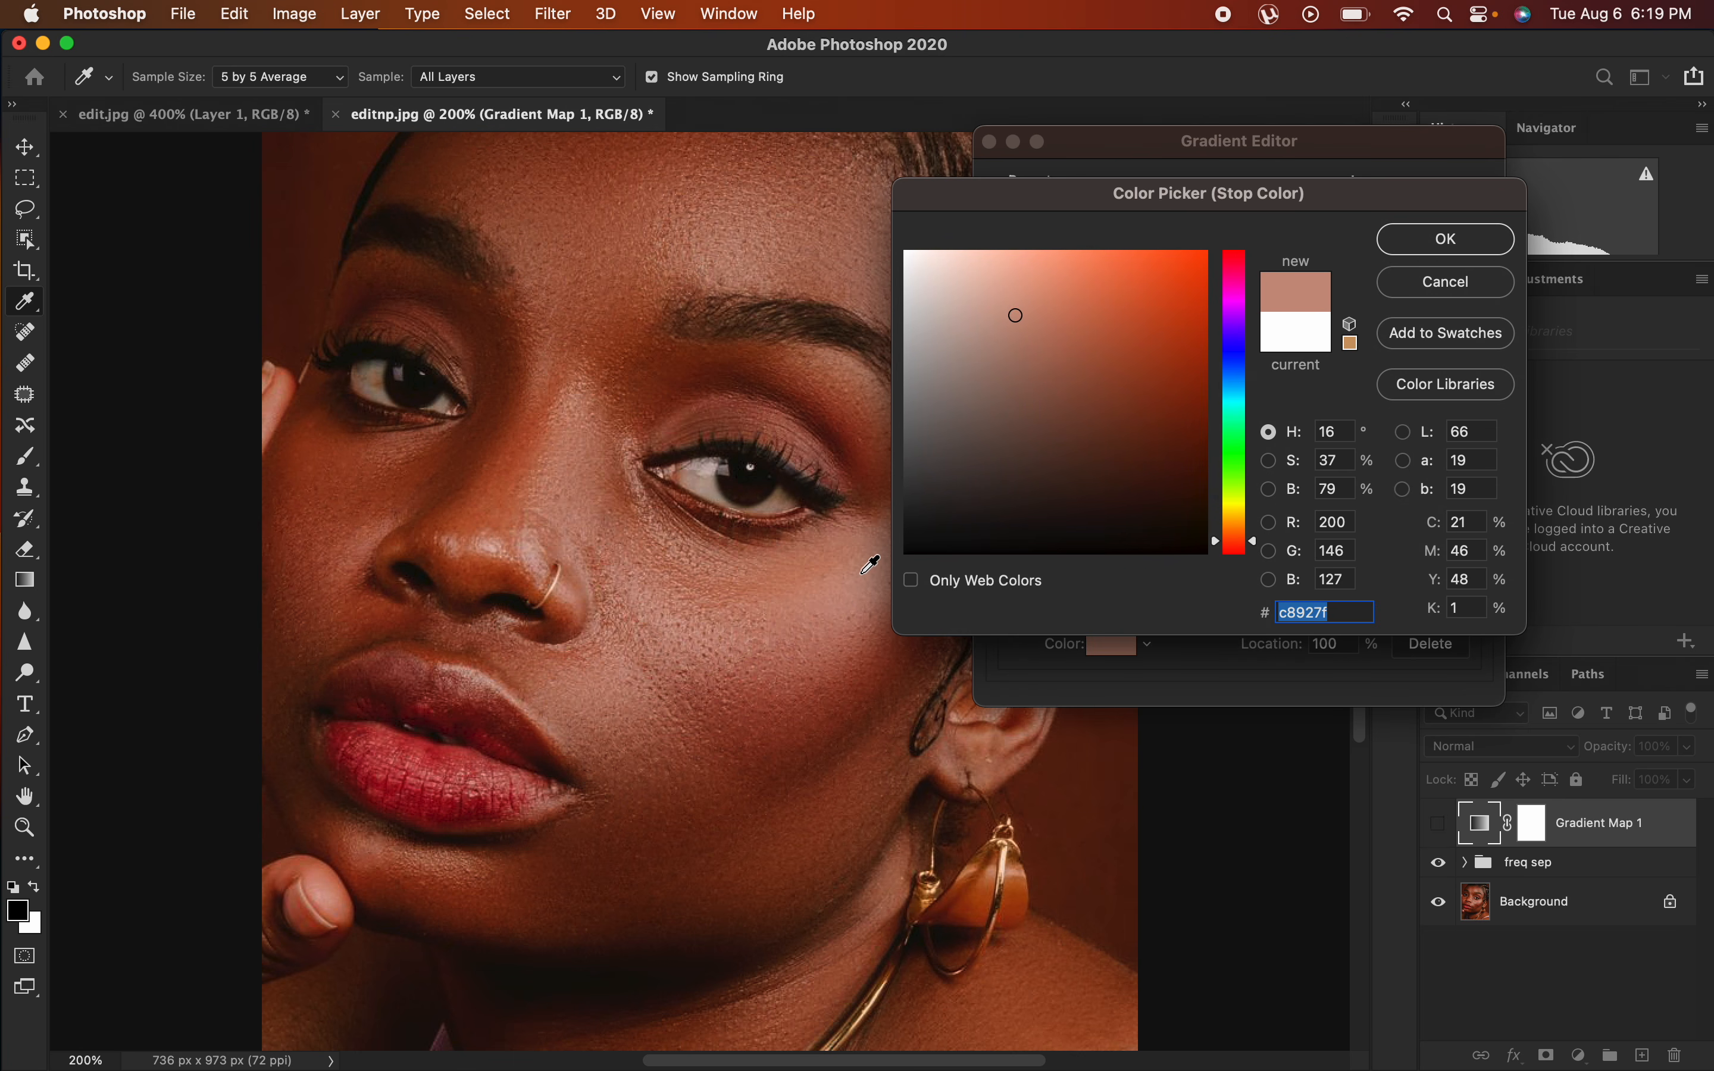
click(484, 543)
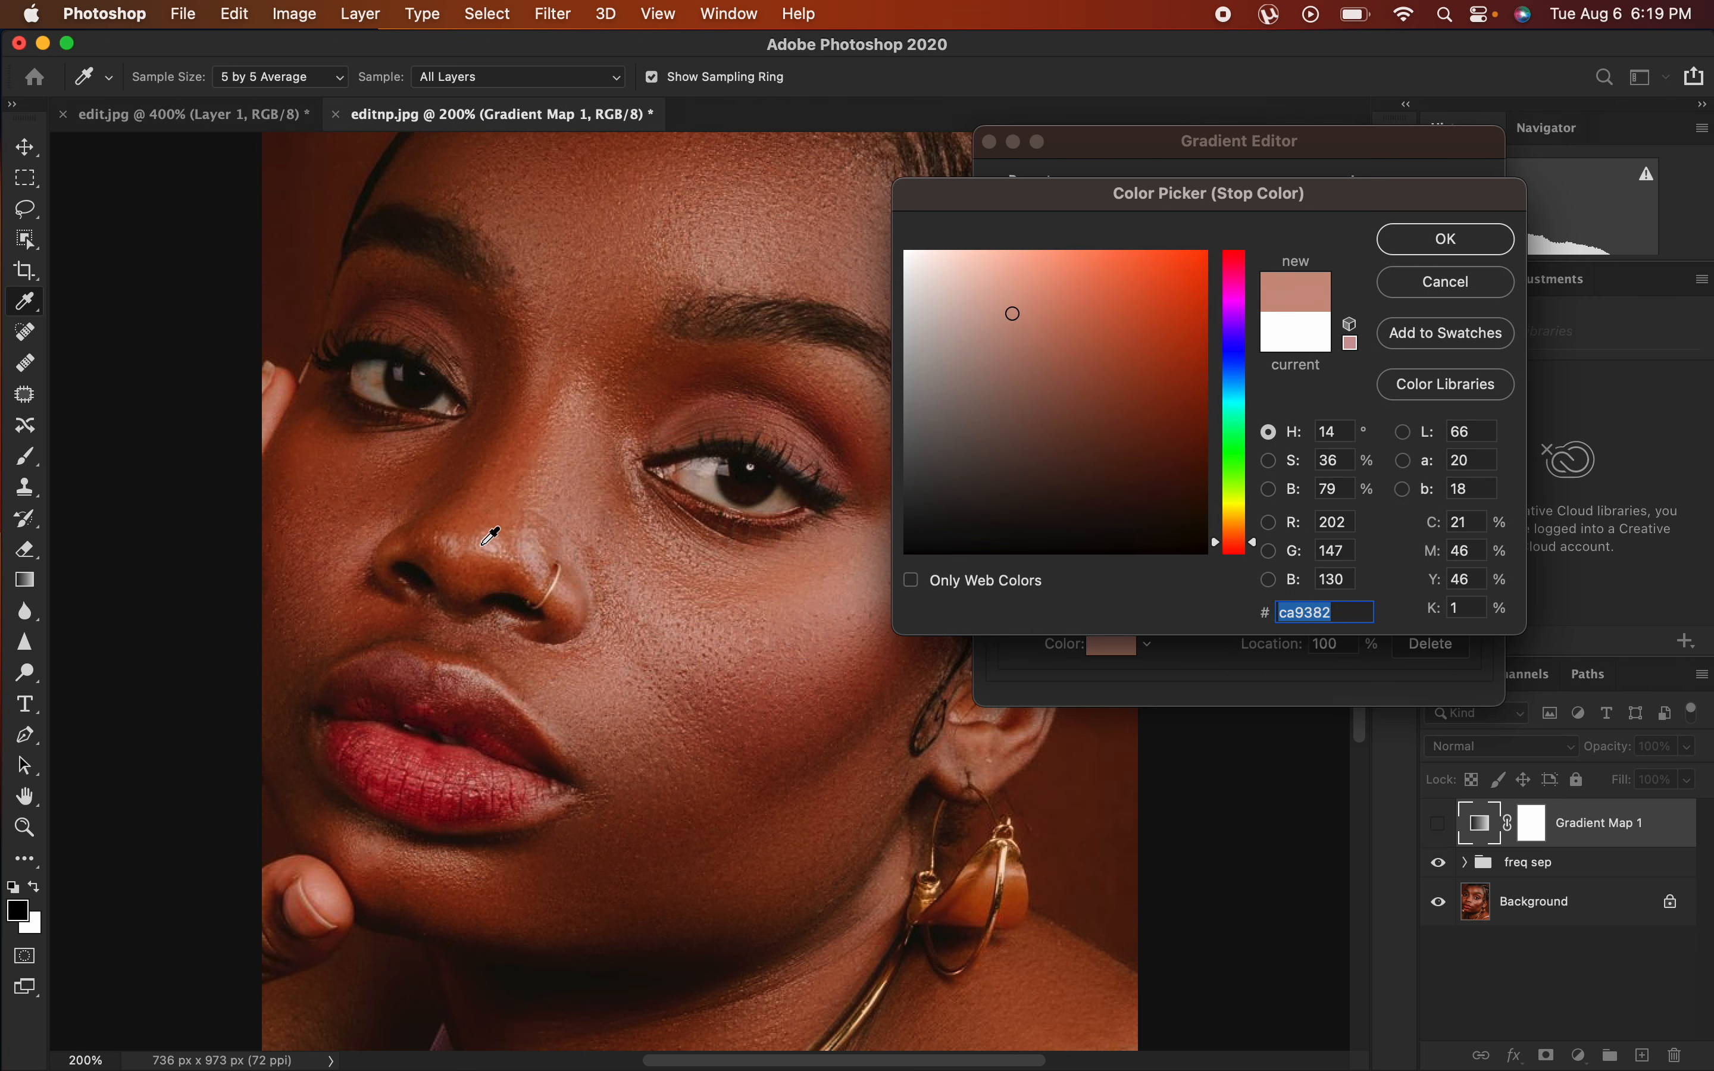
click(1448, 239)
Add a middle stop at 50% with the midtone skin color ad522b sampled from the nose, and apply the gradient.
click(1223, 540)
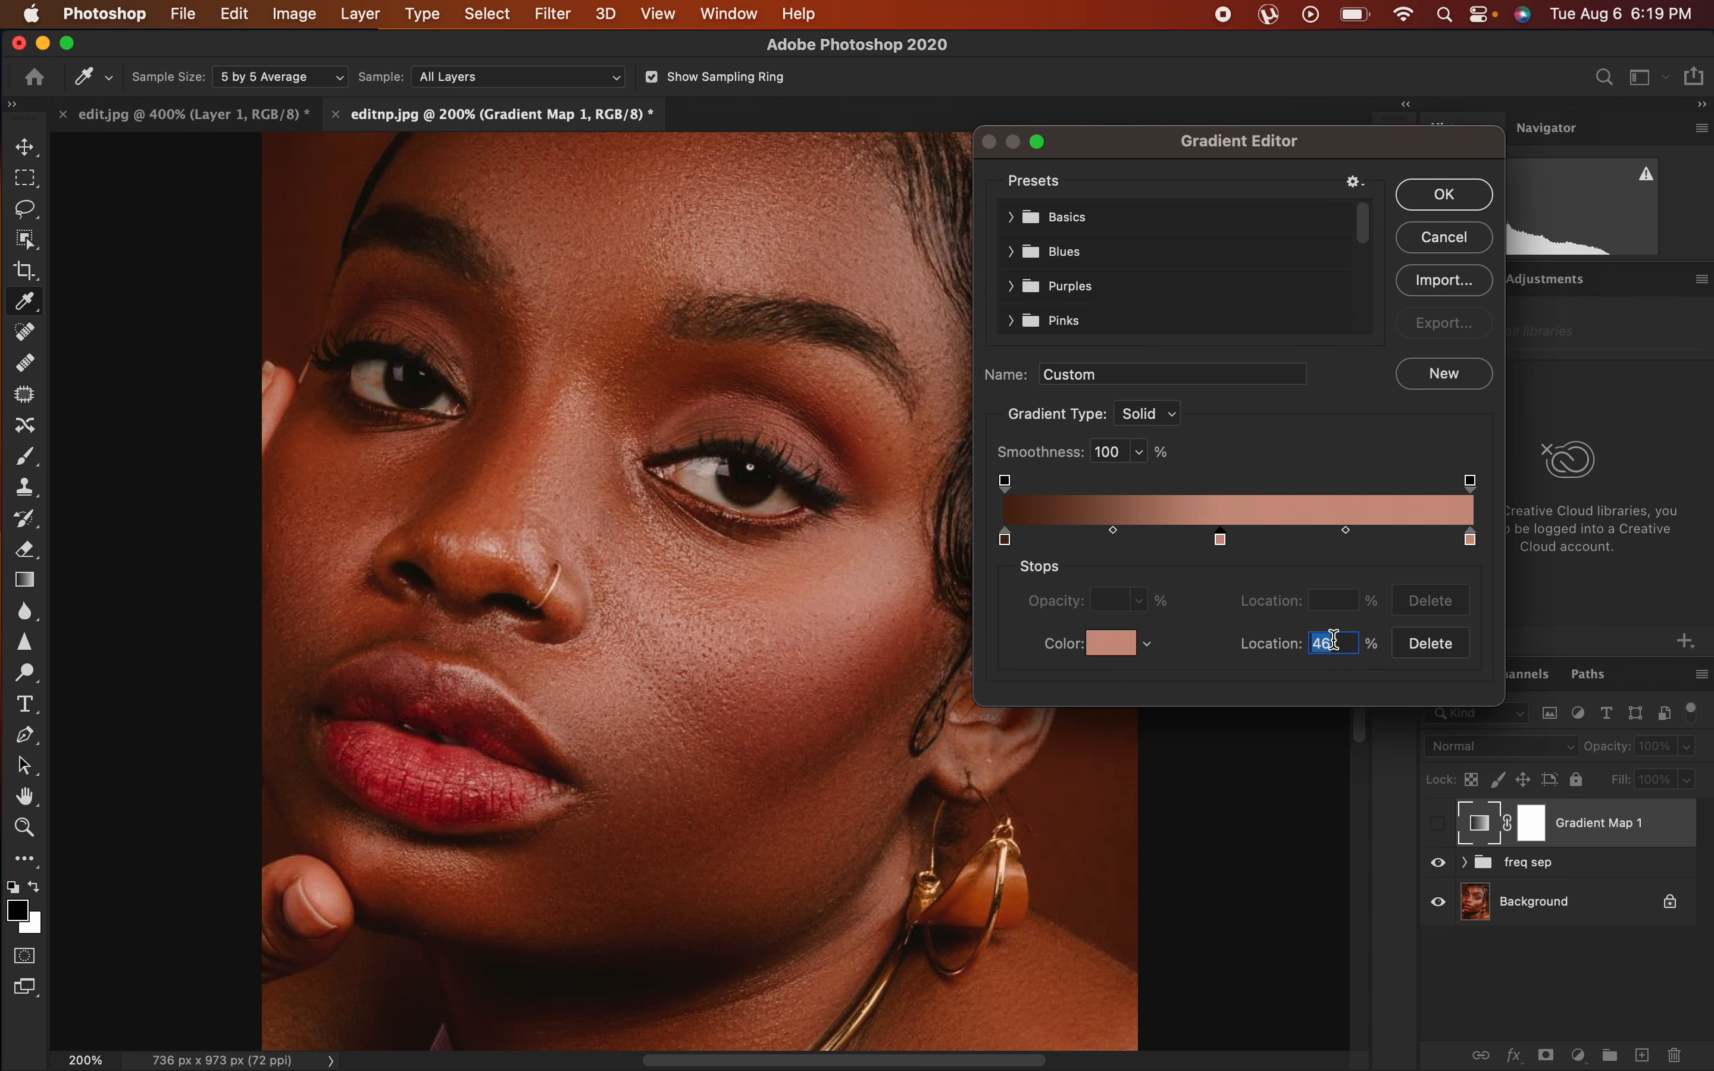
text(50)
click(1110, 648)
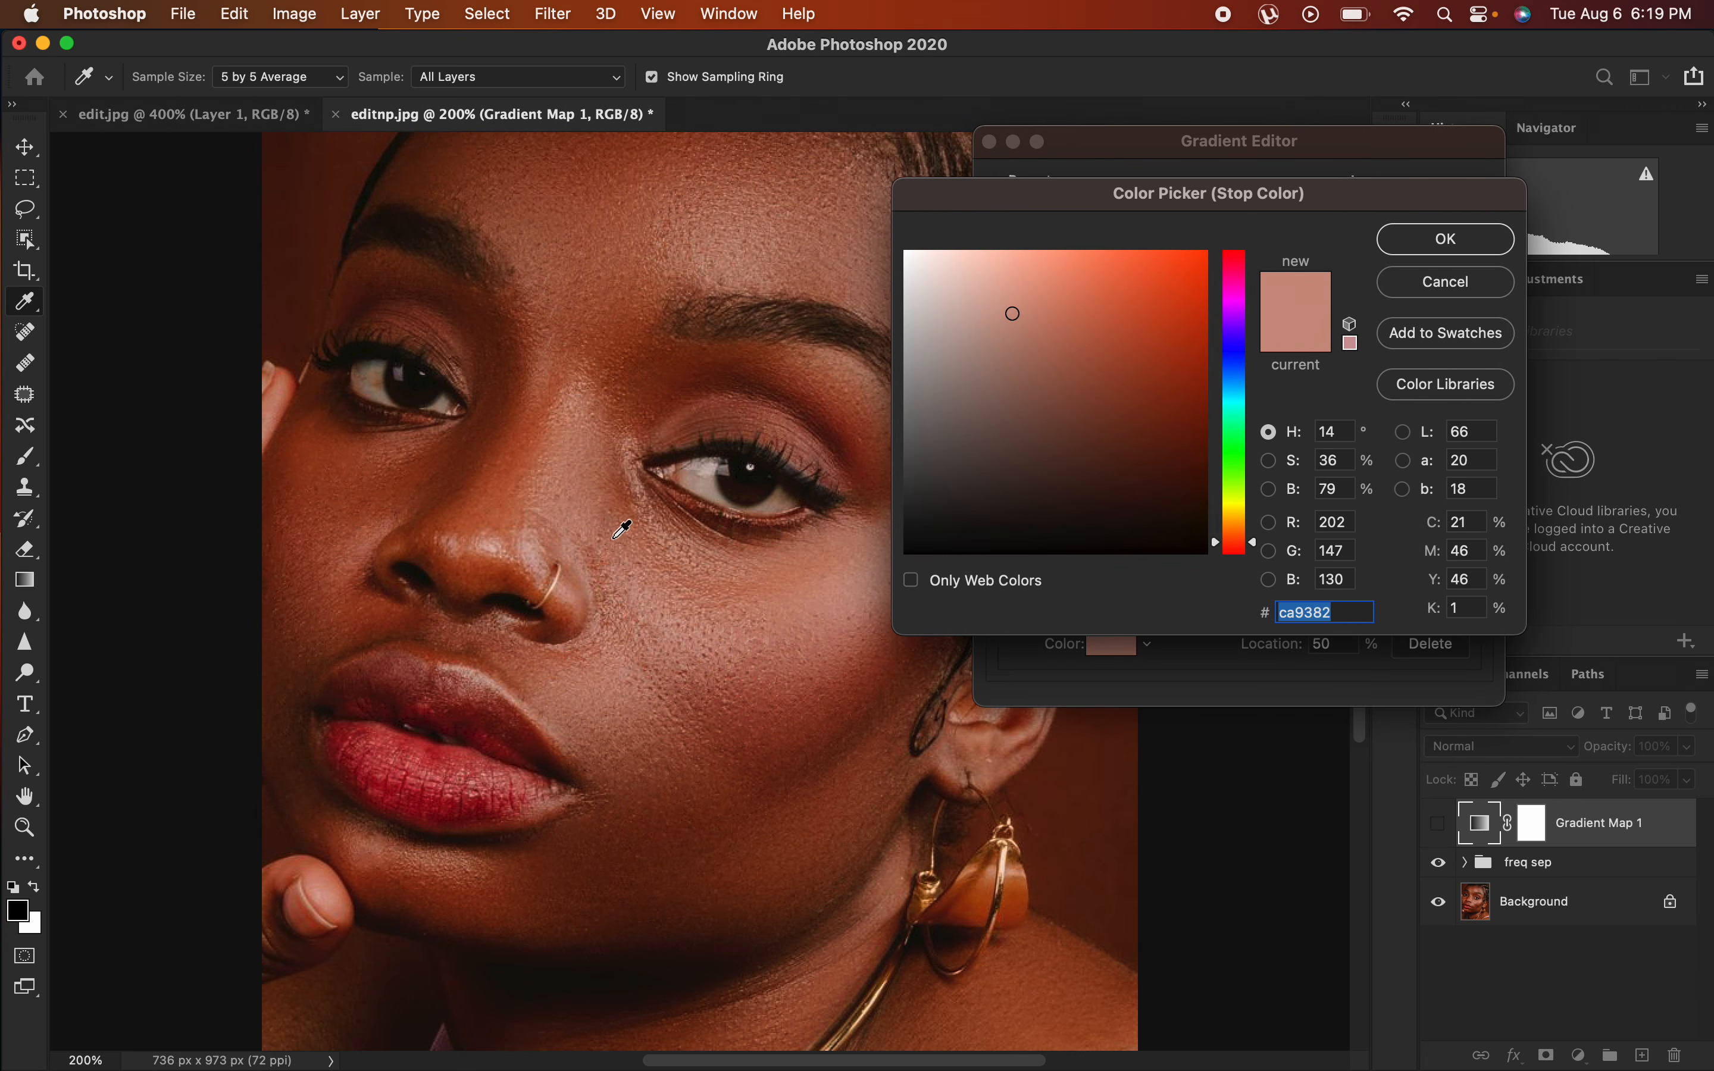
click(467, 509)
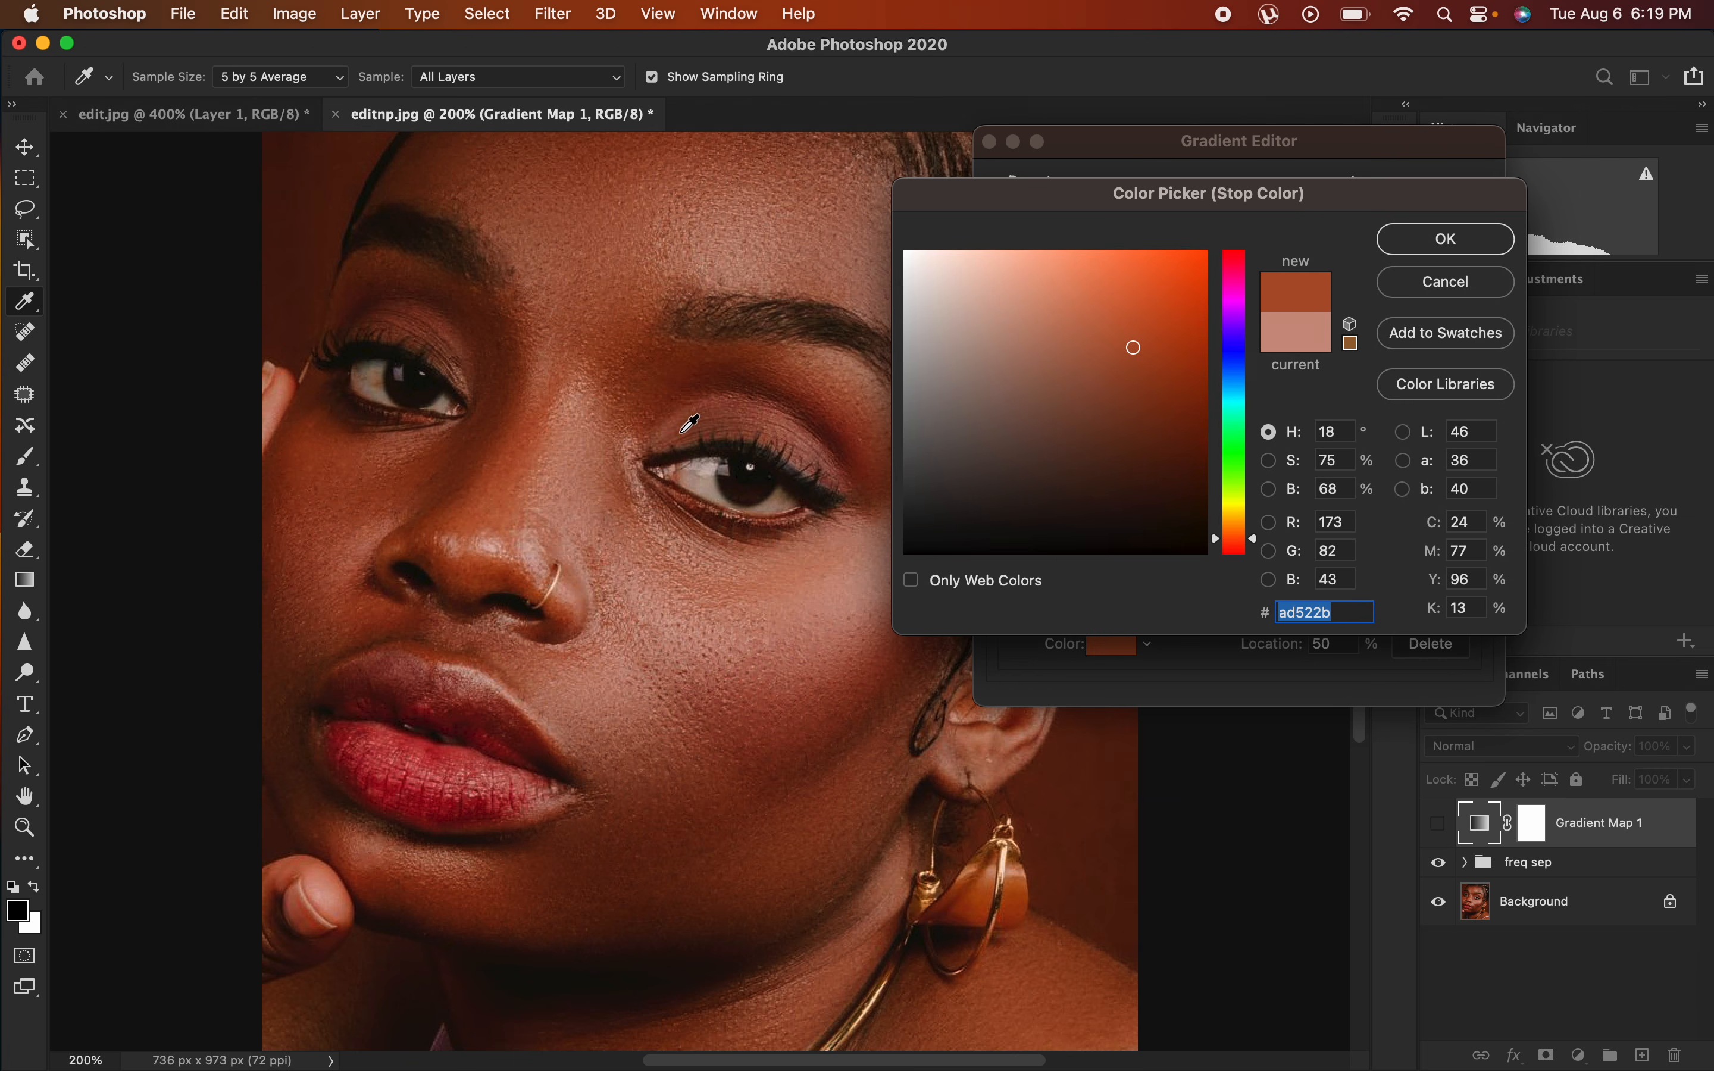
click(1446, 242)
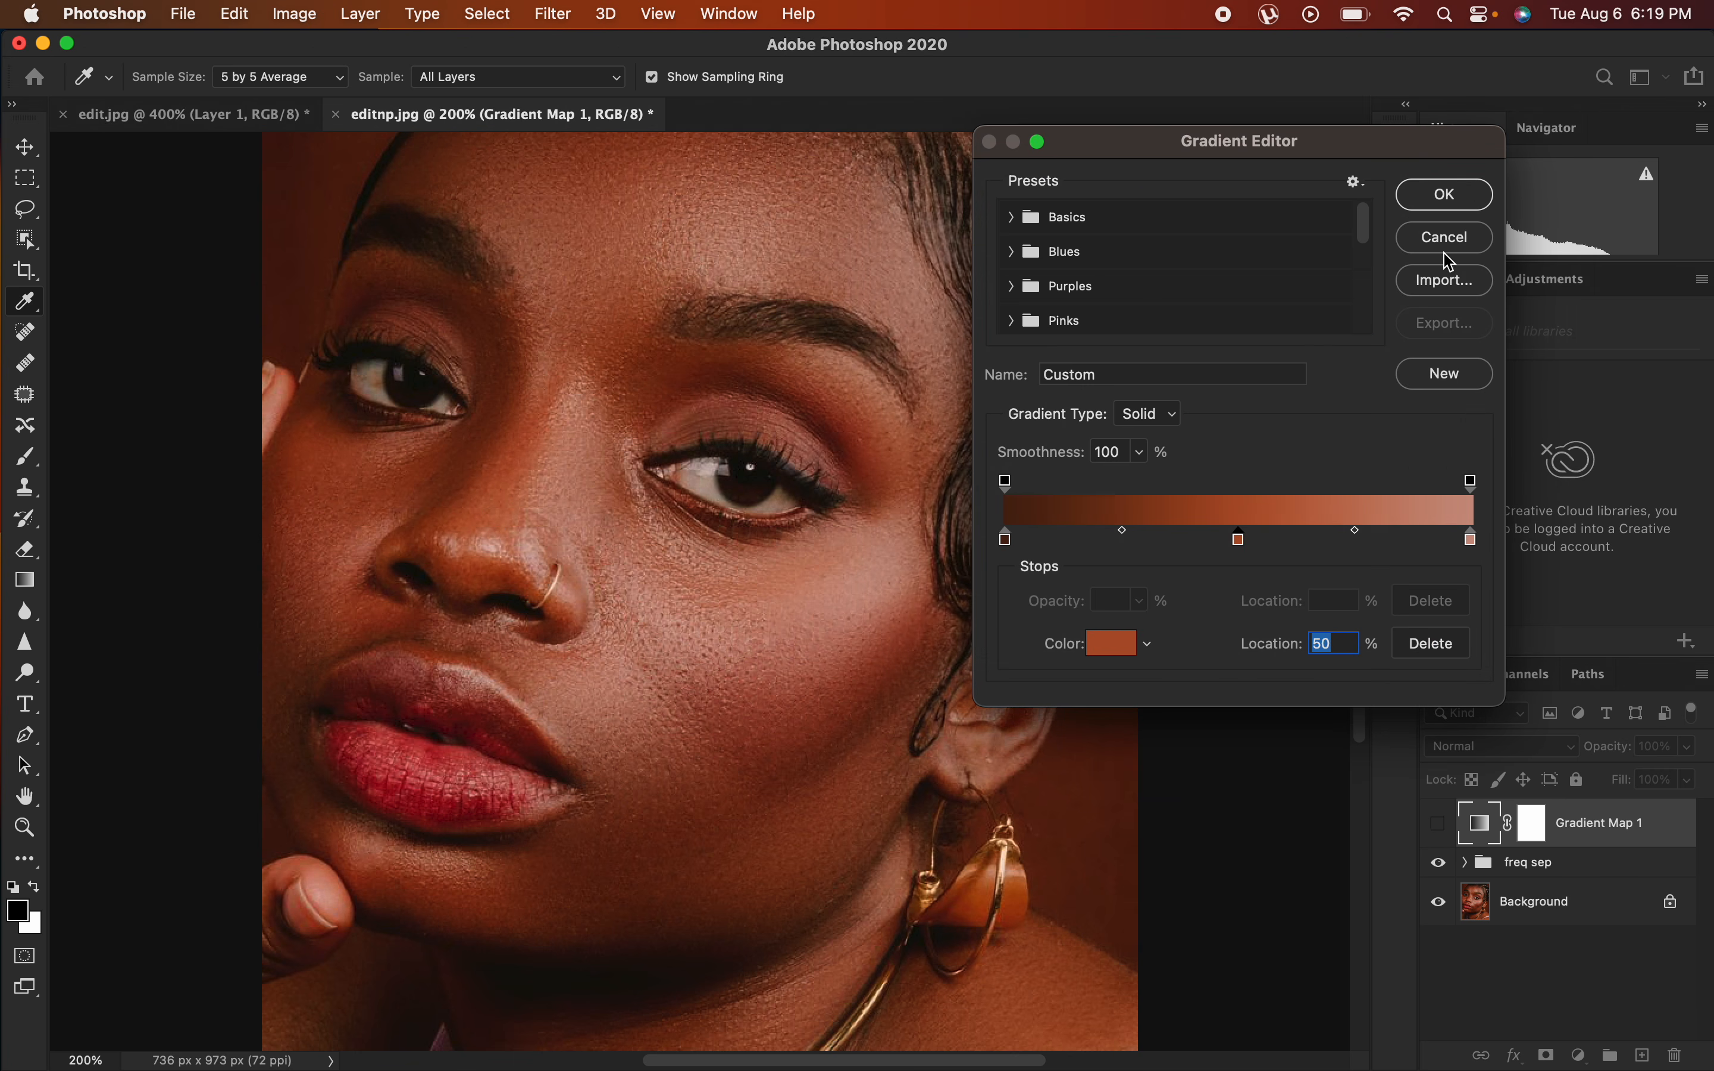
click(1446, 197)
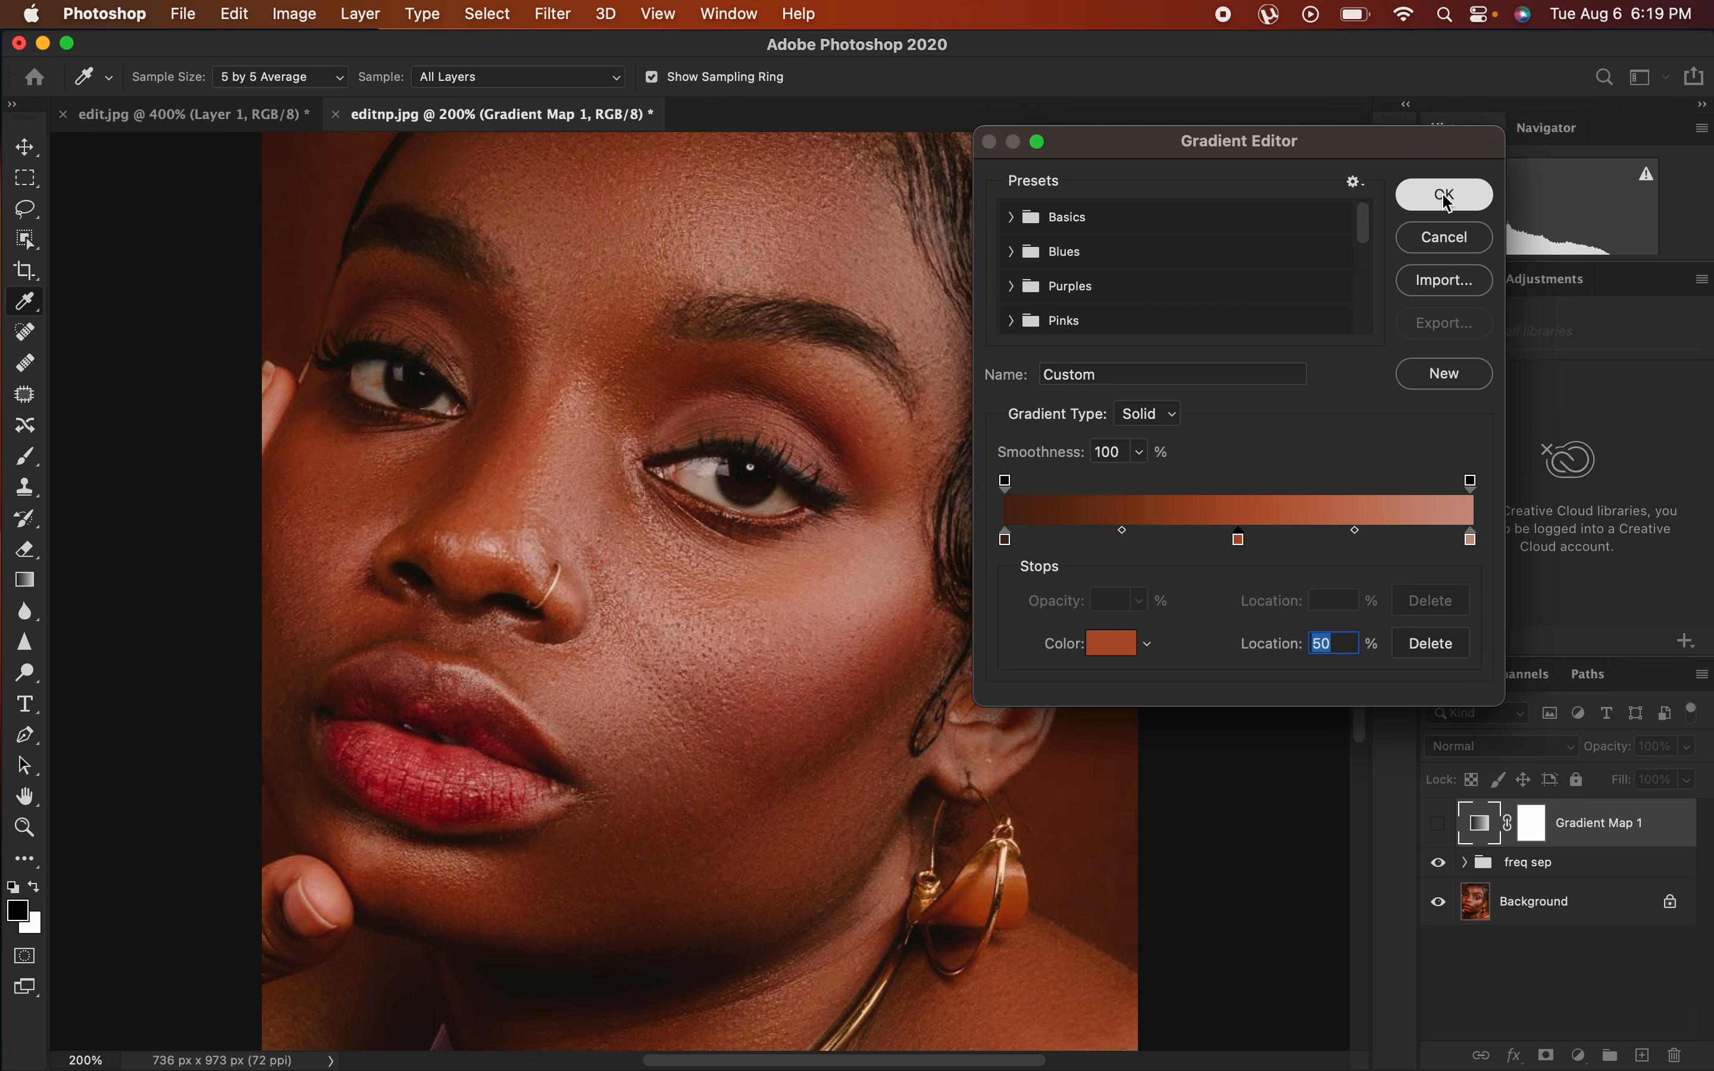
Show the gradient map layer and set its blending mode to Color.
click(1438, 823)
click(1502, 750)
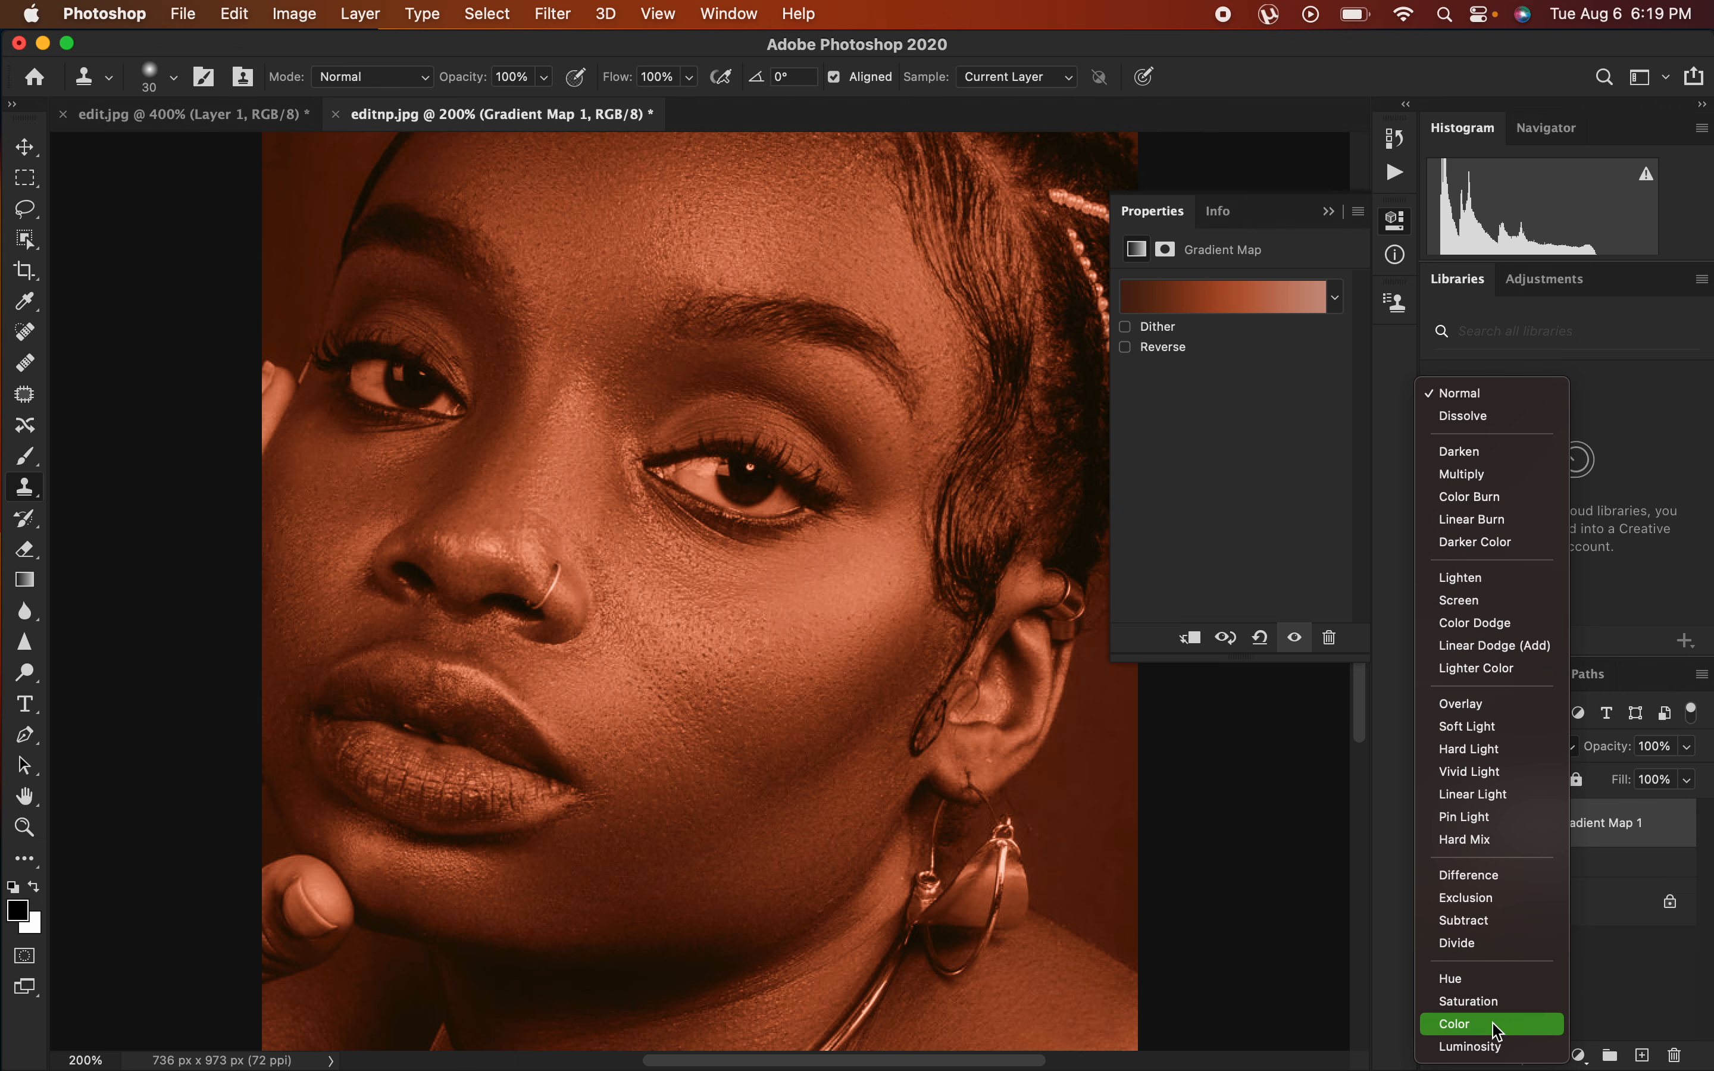
click(1498, 1029)
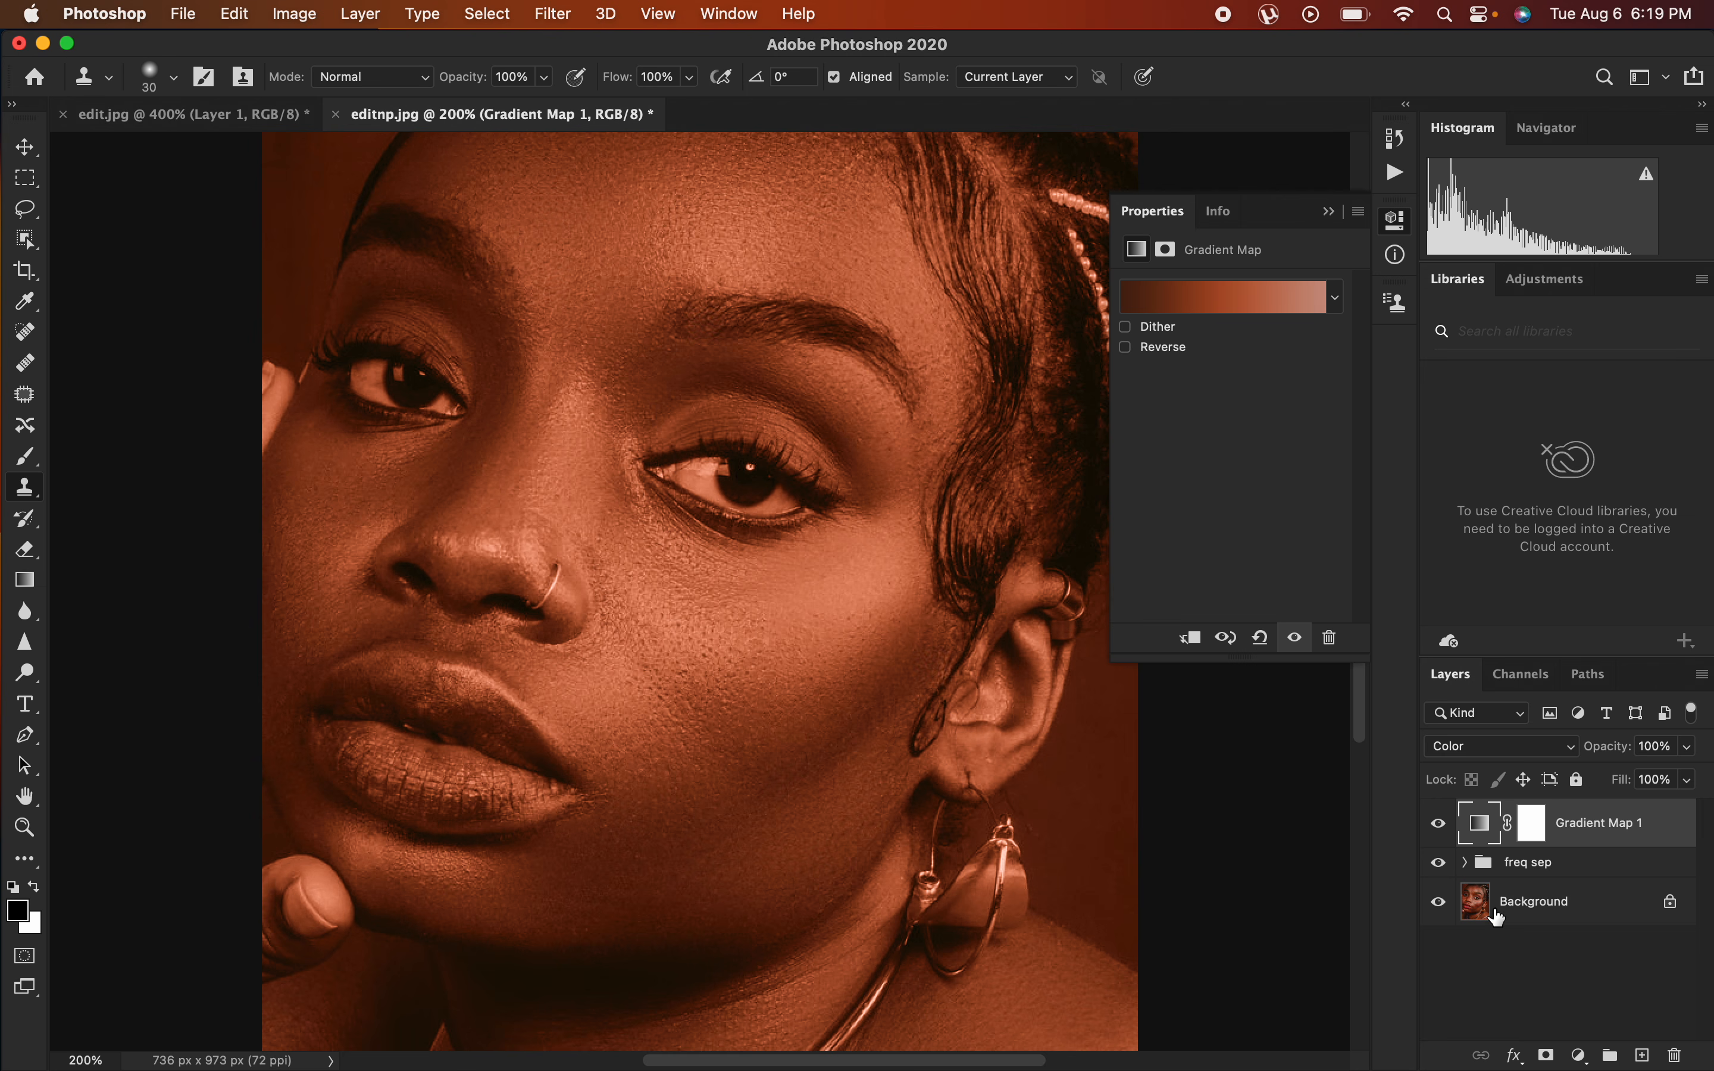
Invert the gradient map's layer mask to black and choose the Brush tool with a Soft Round tip at 0% hardness.
click(1533, 836)
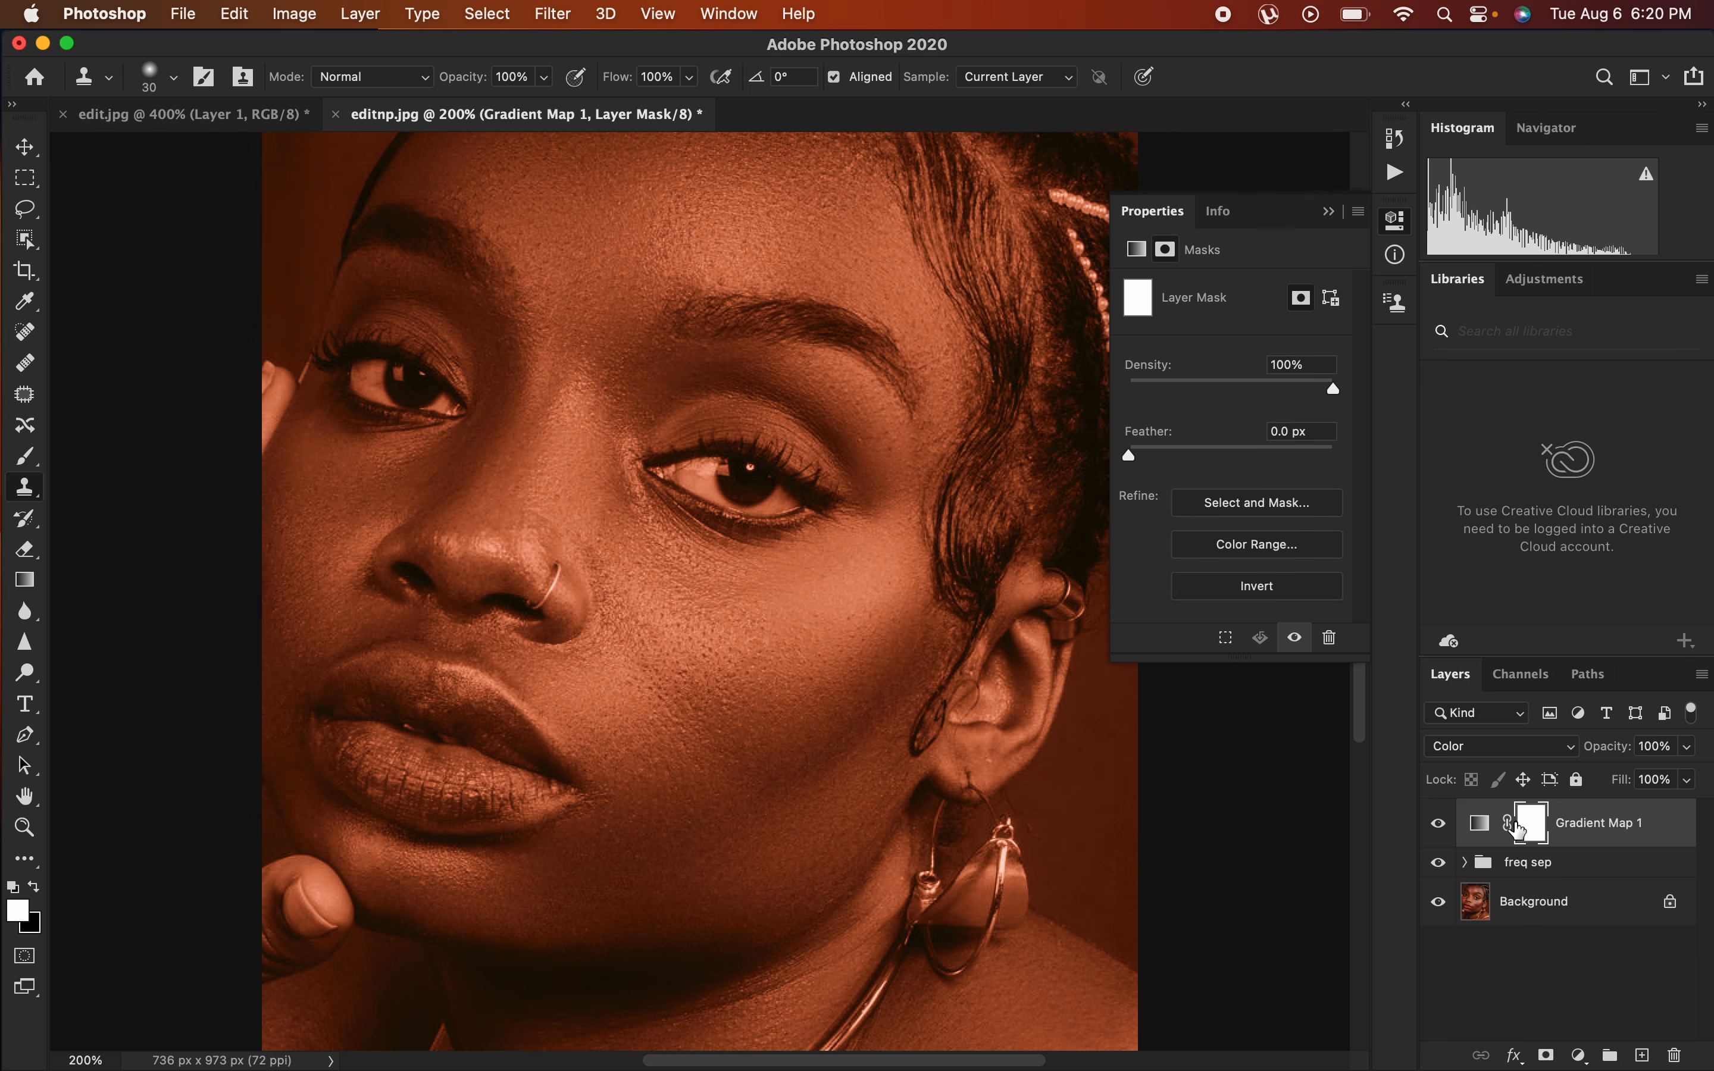
key(super+i)
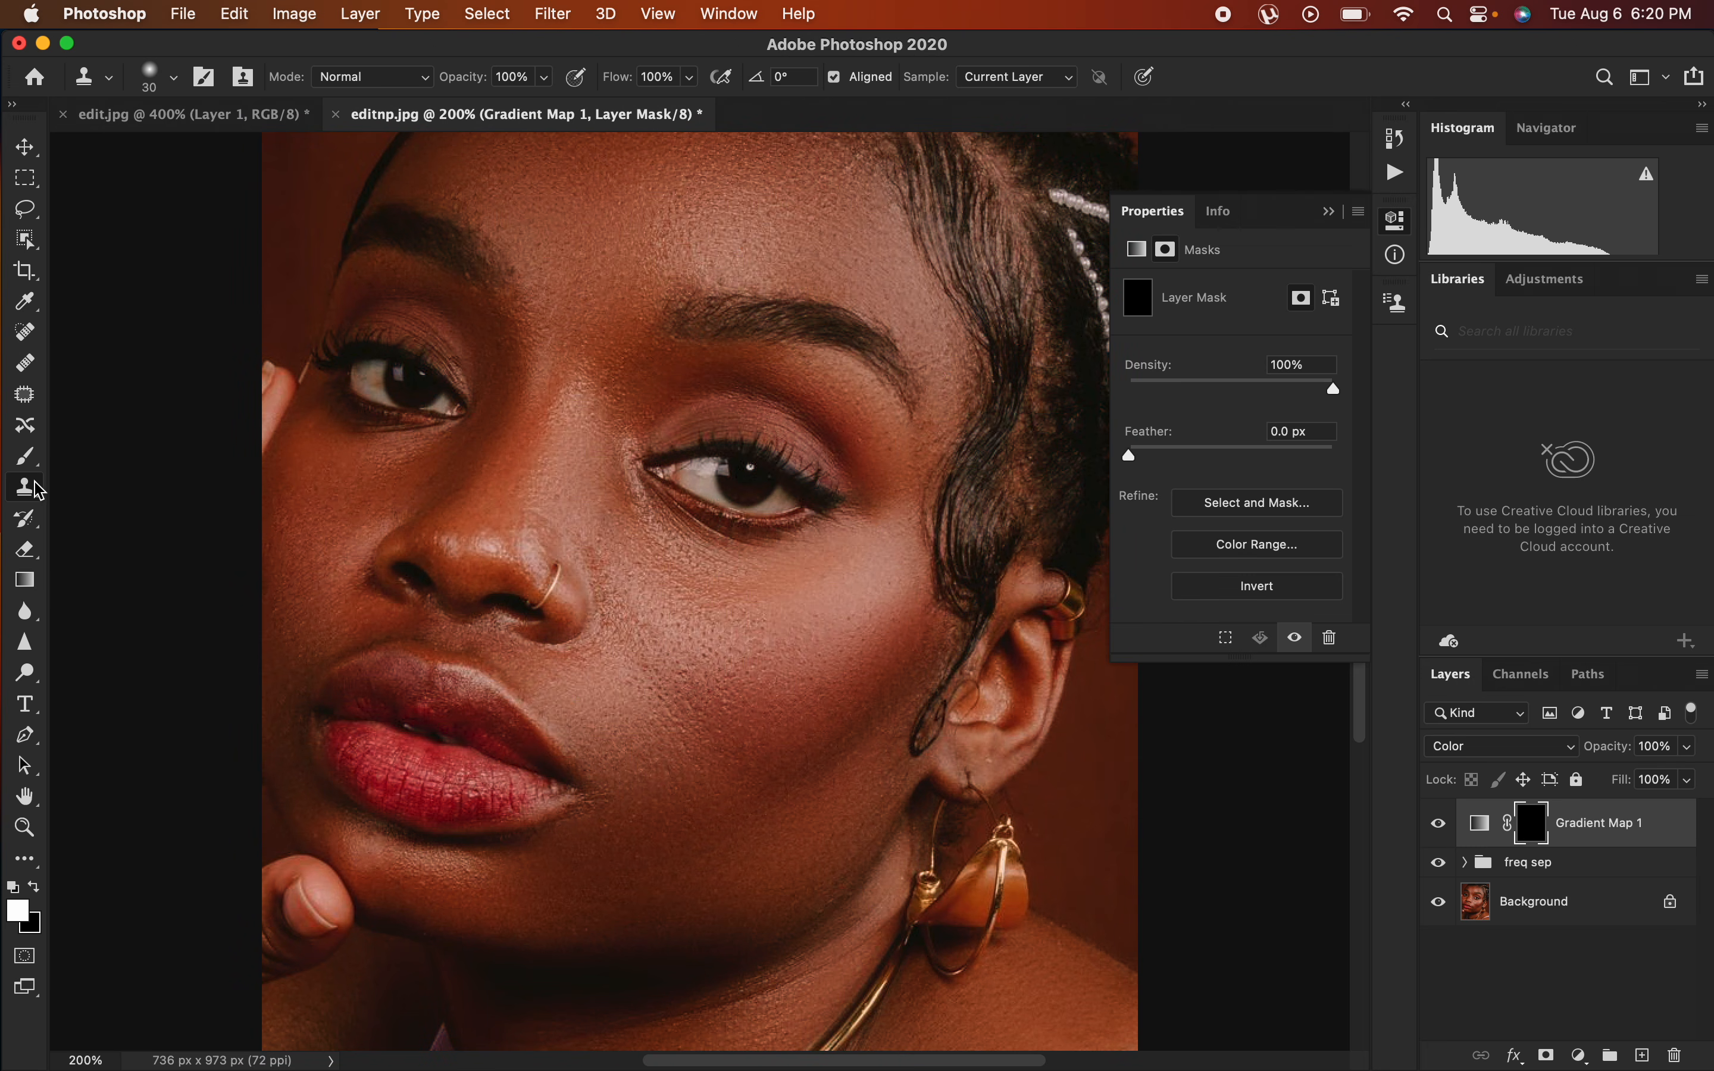
click(27, 458)
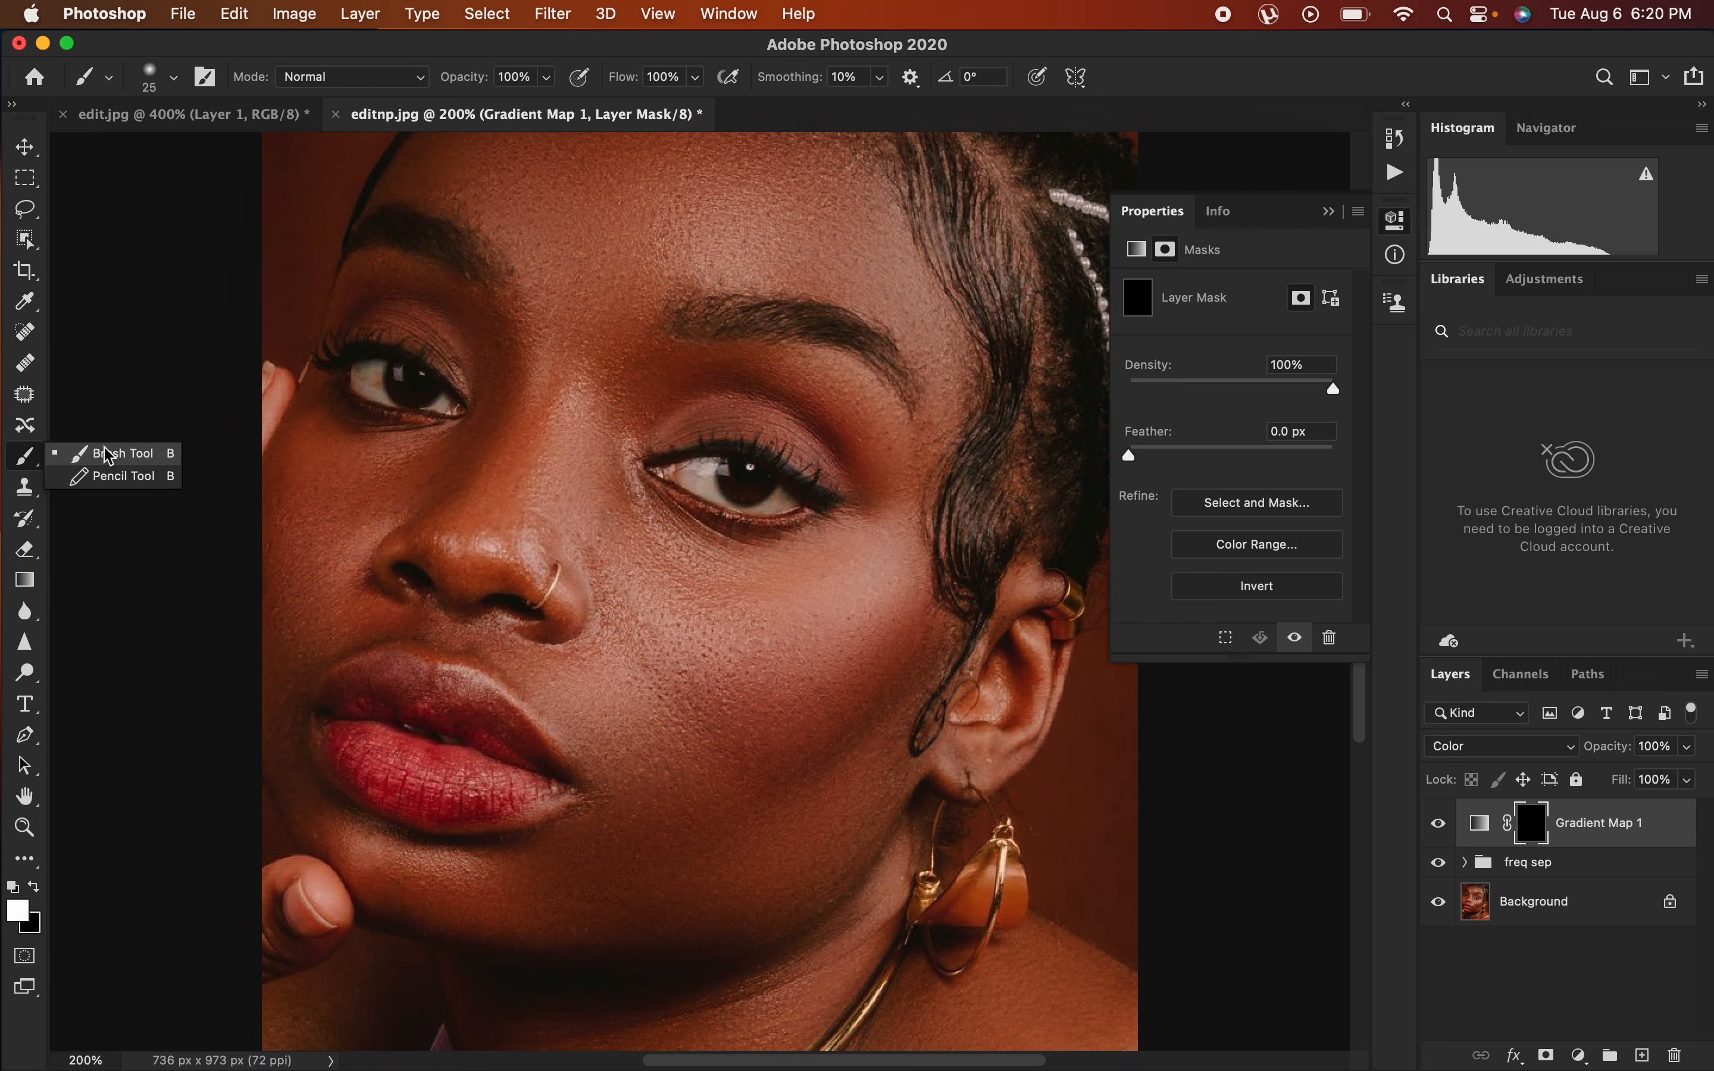
click(172, 78)
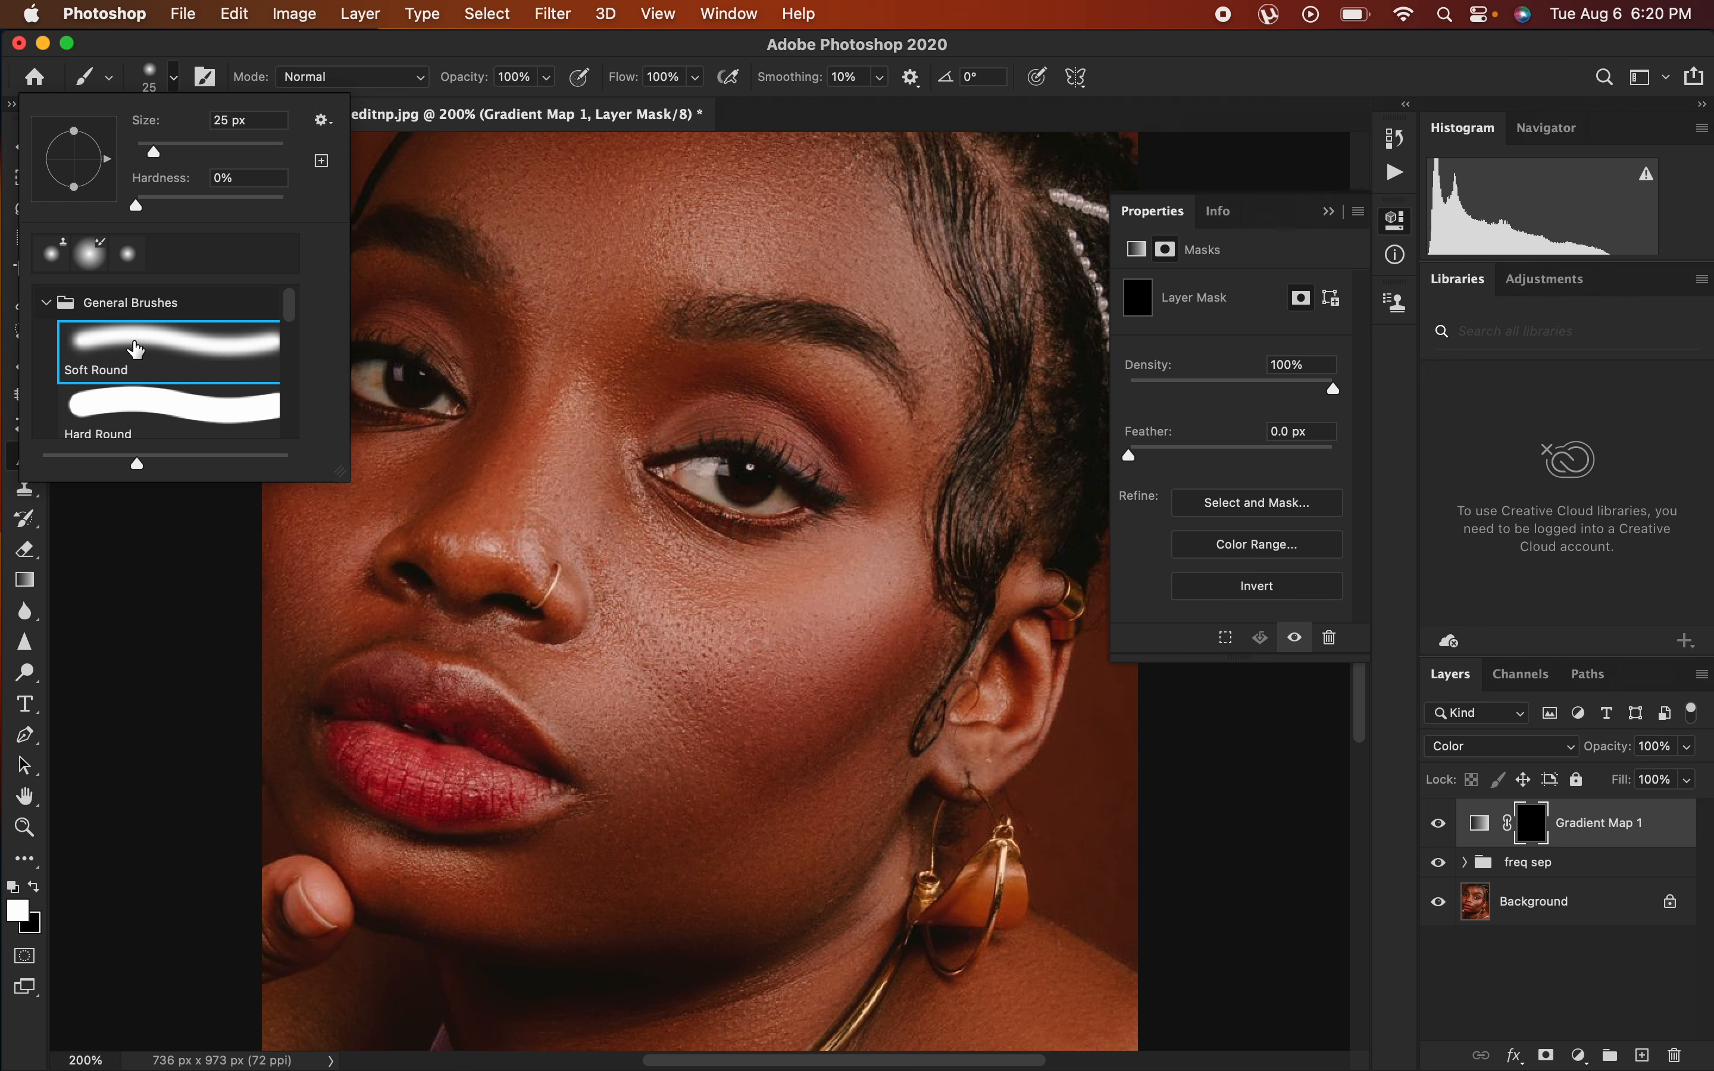
click(518, 53)
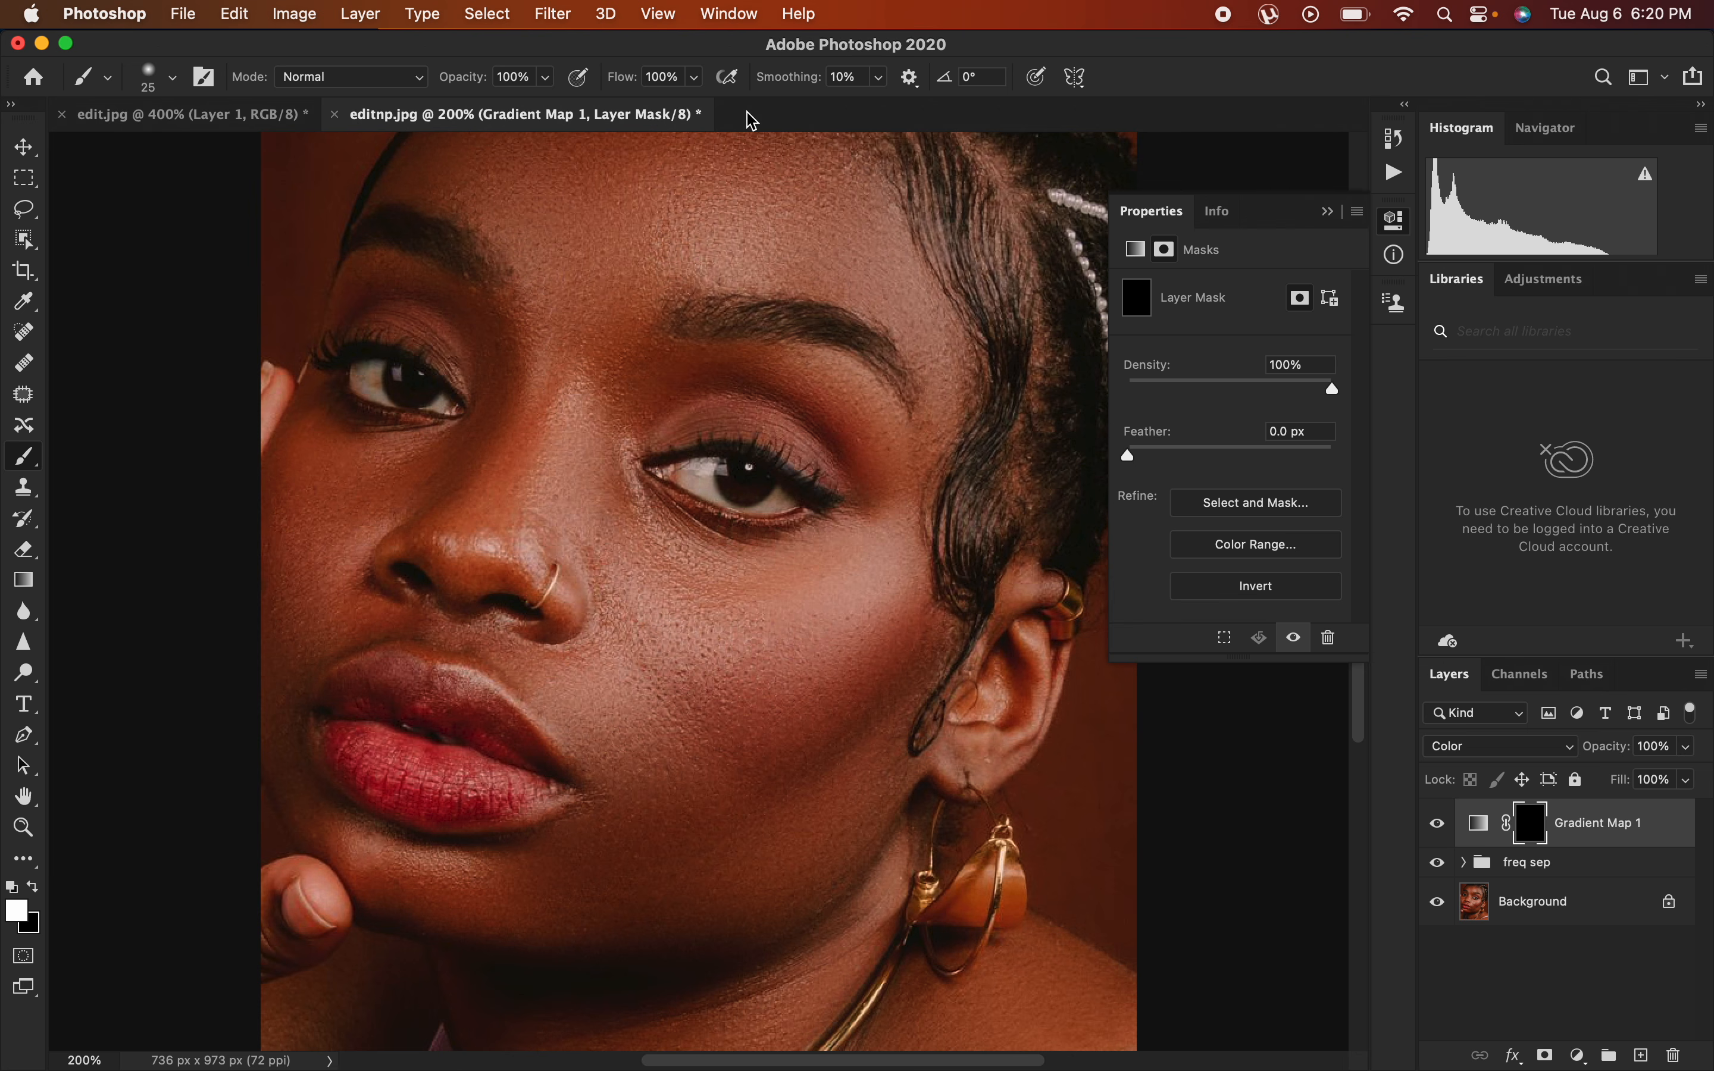
Enlarge the brush to 125 px, paint white on the mask over the cheek, neck and shoulder skin, and undo the last dab.
key(super+minus)
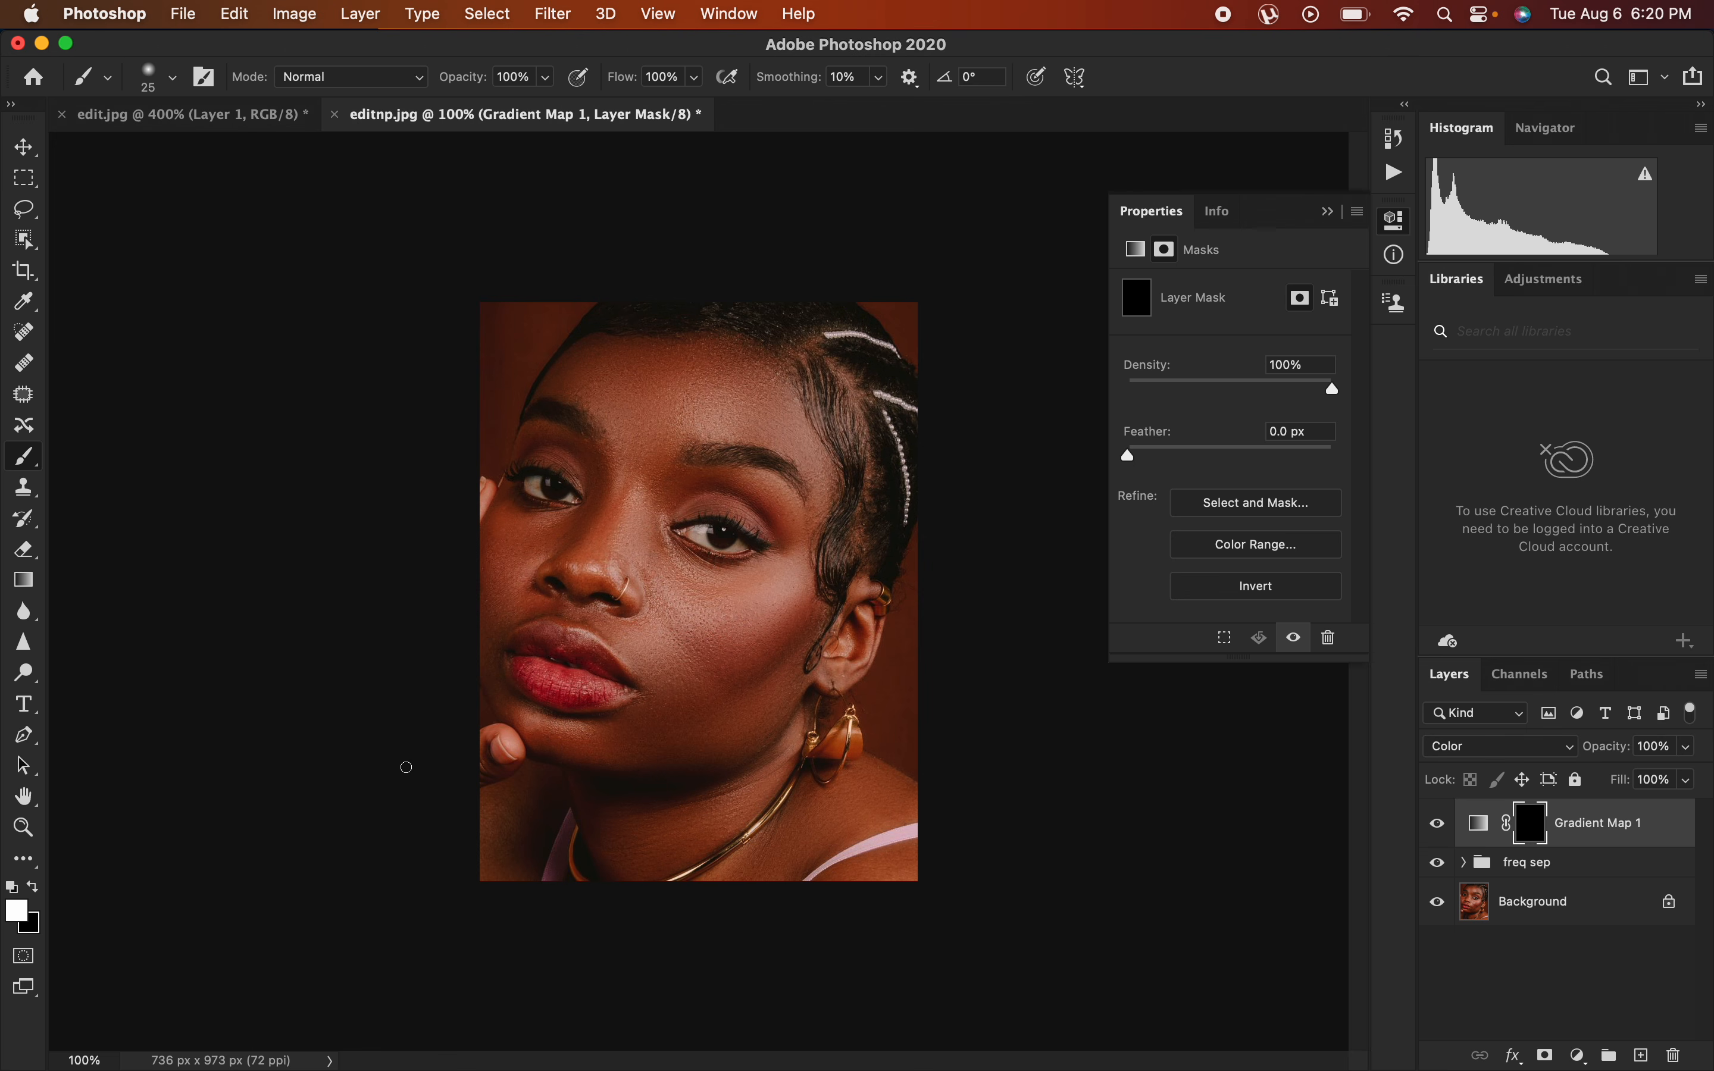
key(bracketright)
key(bracketright)
key(bracketright)
key(bracketright)
key(bracketright)
key(bracketright)
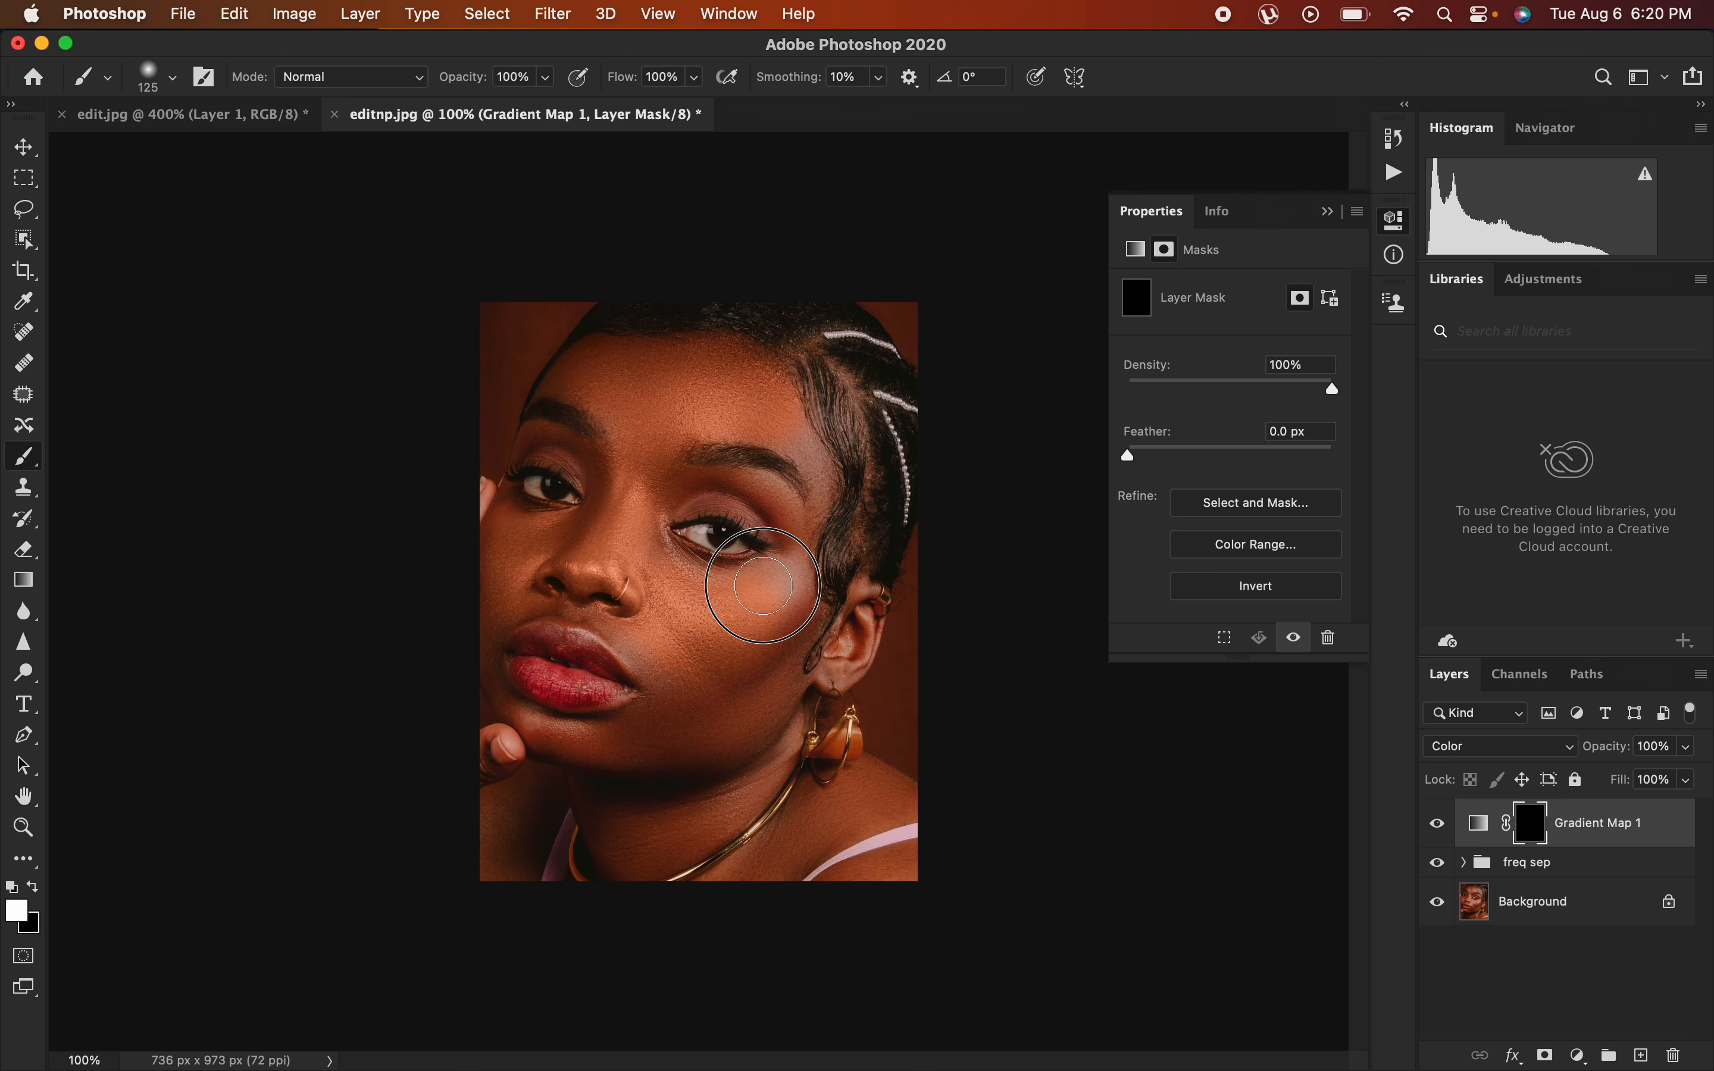
mouse_move(666, 676)
mouse_down()
mouse_move(799, 687)
mouse_move(850, 648)
mouse_move(864, 605)
mouse_move(767, 730)
mouse_move(782, 765)
mouse_move(628, 838)
mouse_move(695, 823)
mouse_move(773, 865)
mouse_move(821, 822)
mouse_up()
click(893, 880)
key(ctrl+z)
Reduce the brush to 70 px and paint white on the mask over the remaining face, hand and forehead skin.
key(bracketleft)
key(bracketleft)
key(bracketleft)
key(bracketleft)
mouse_move(483, 624)
mouse_down()
mouse_move(487, 677)
mouse_move(590, 743)
mouse_move(616, 738)
mouse_move(499, 752)
mouse_move(532, 736)
mouse_up()
mouse_move(651, 643)
mouse_down()
mouse_move(613, 527)
mouse_move(616, 461)
mouse_move(538, 443)
mouse_move(708, 408)
mouse_move(815, 460)
mouse_move(815, 531)
mouse_move(730, 470)
mouse_move(800, 557)
mouse_up()
mouse_move(885, 485)
mouse_down()
mouse_move(834, 364)
mouse_move(868, 463)
mouse_move(848, 563)
mouse_move(812, 354)
mouse_move(800, 340)
mouse_move(760, 371)
mouse_up()
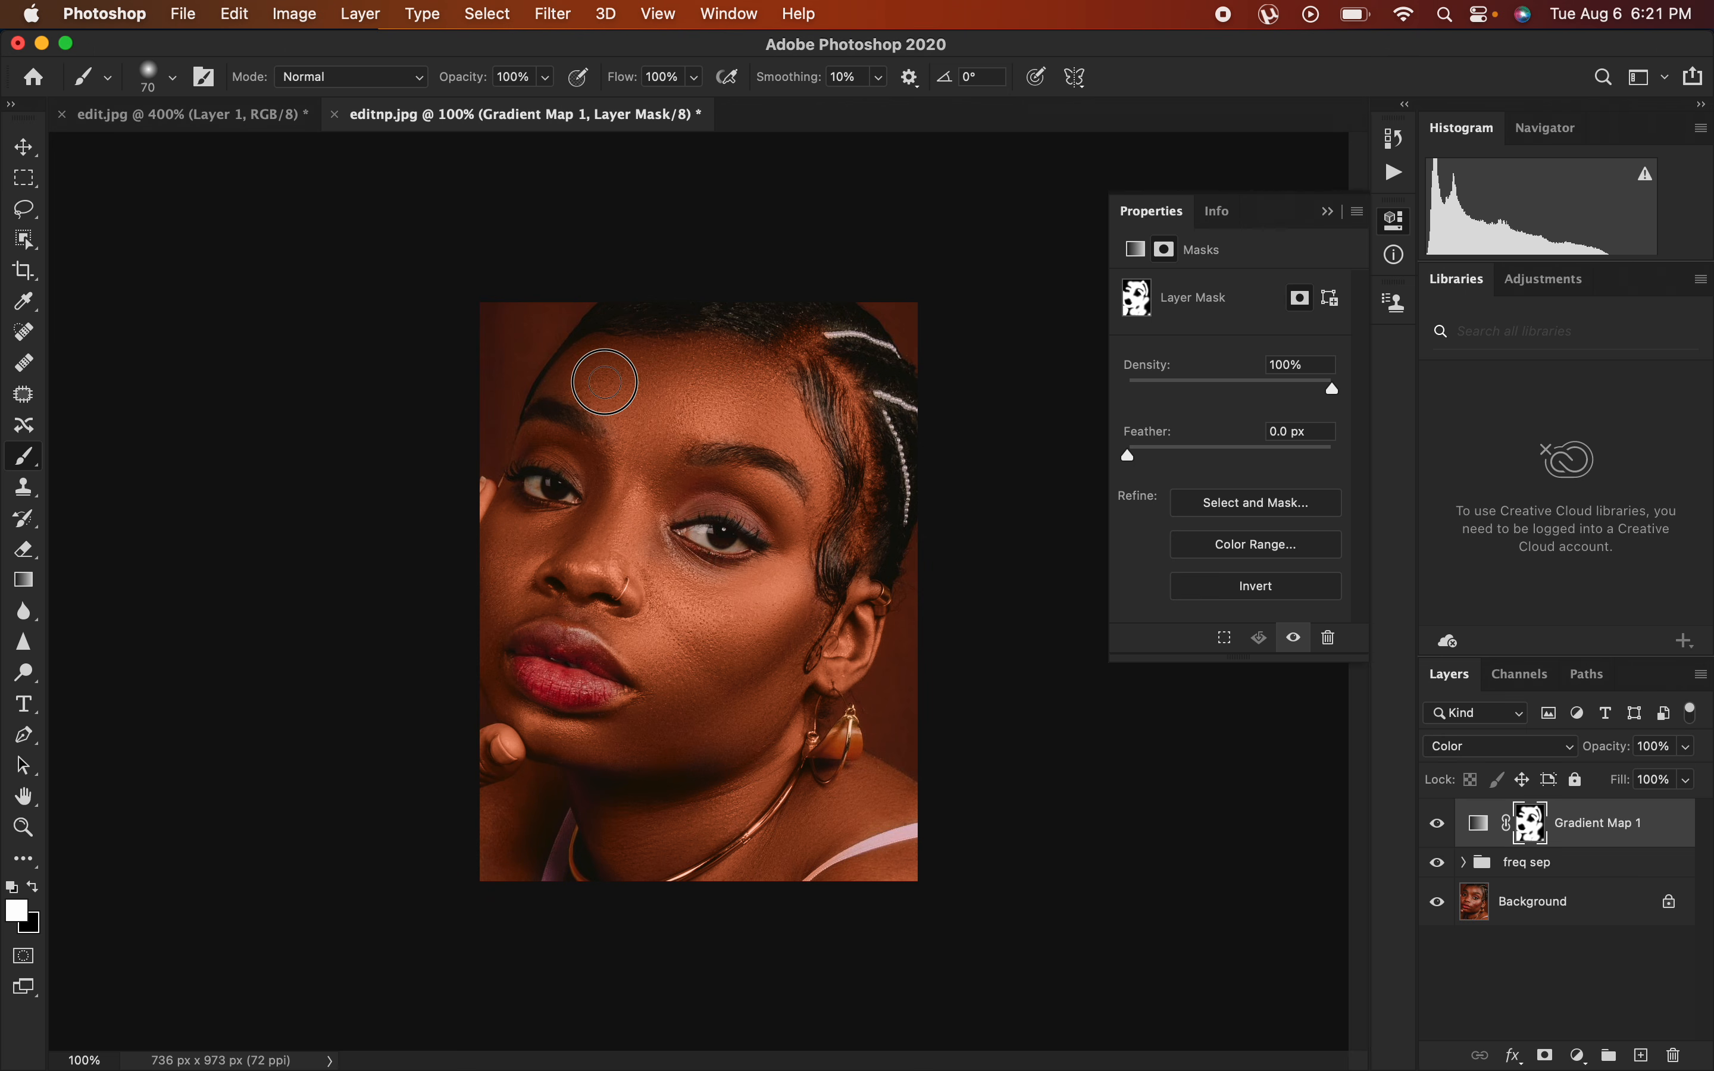
Paint black on the mask along the hair beside the temple to remove the tint there, and check the layer's effect.
click(35, 886)
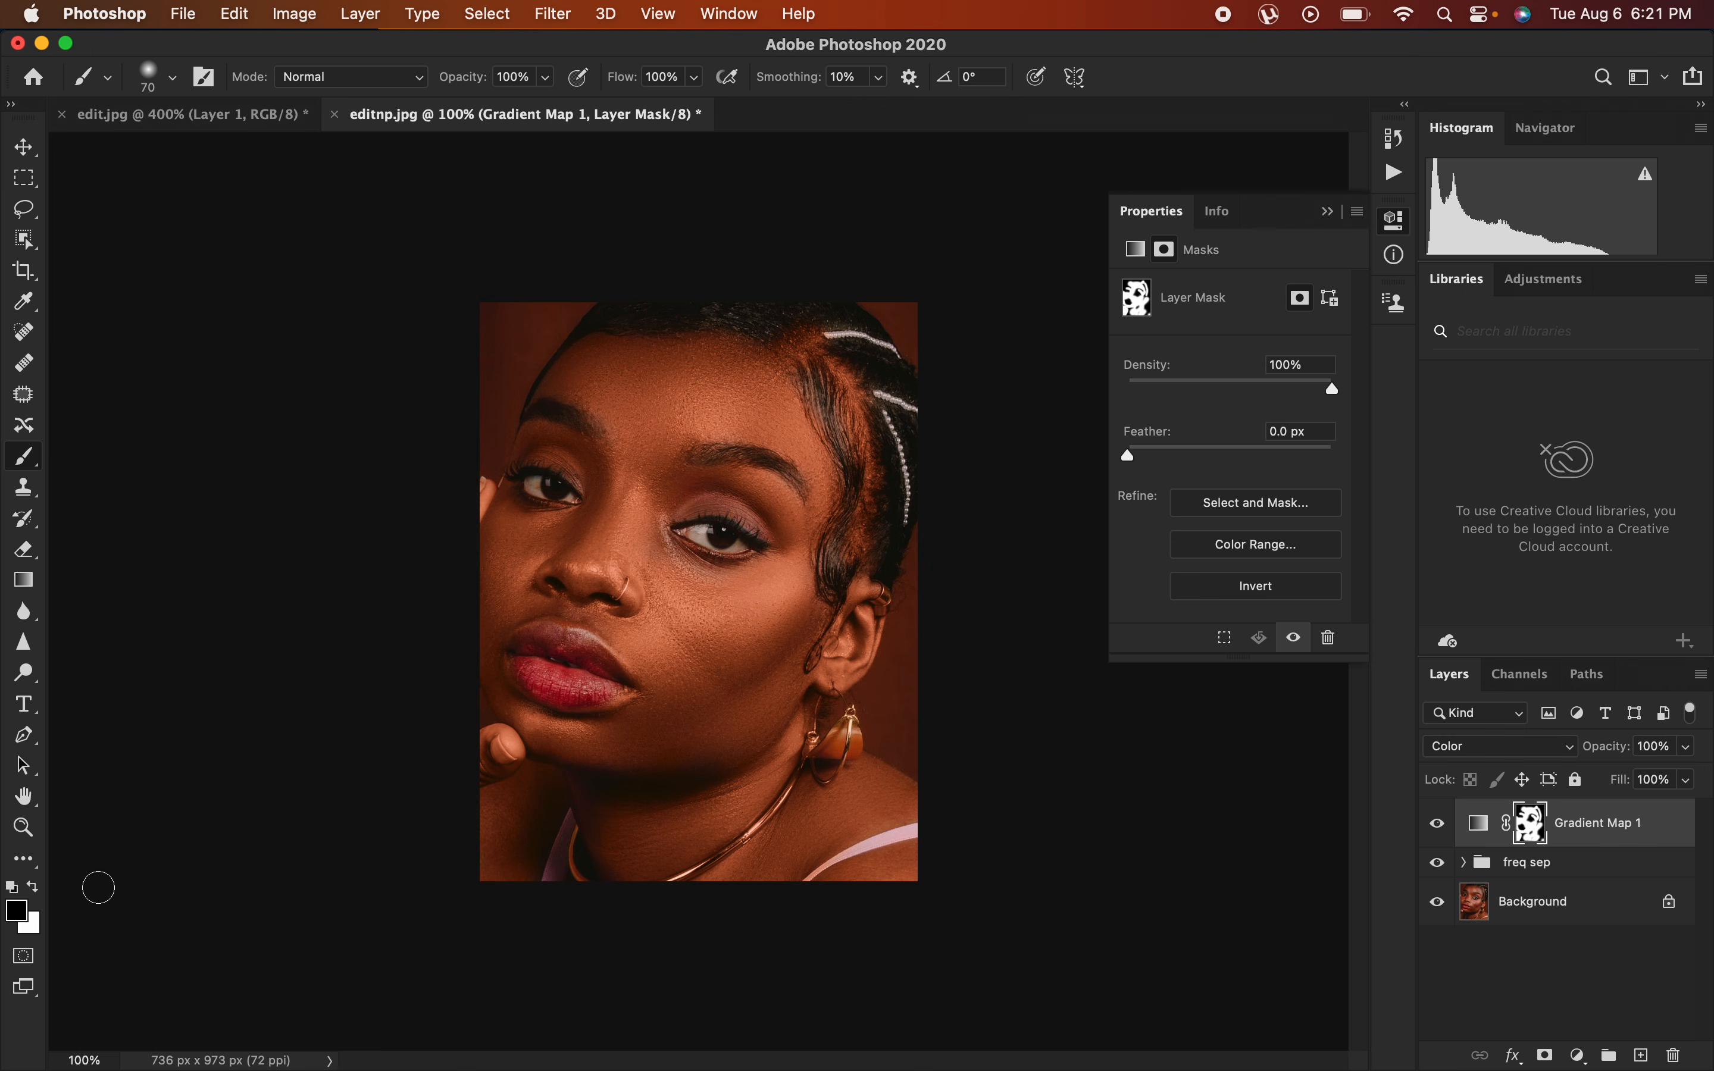
mouse_move(811, 386)
mouse_down()
mouse_move(848, 461)
mouse_move(836, 558)
mouse_up()
click(1436, 827)
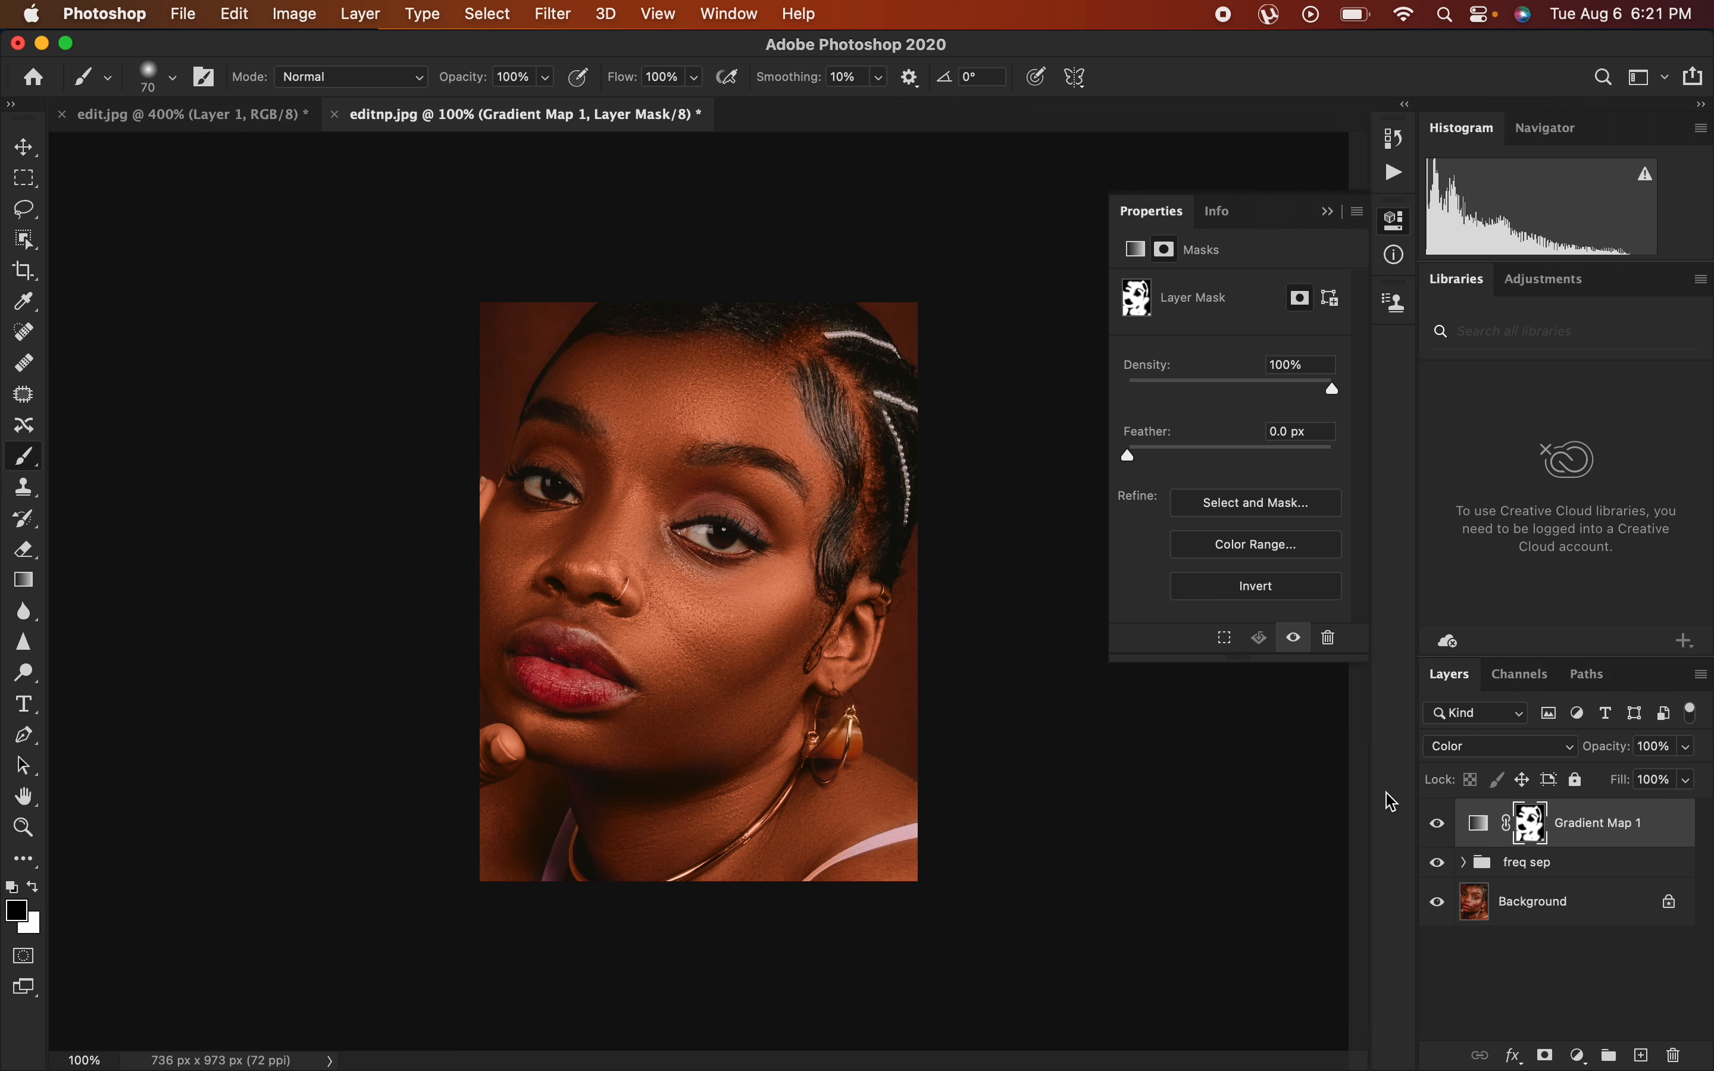
Lower the gradient map layer's opacity to 51% and toggle its visibility to compare the skin tone.
click(1687, 751)
drag(1691, 776, 1633, 784)
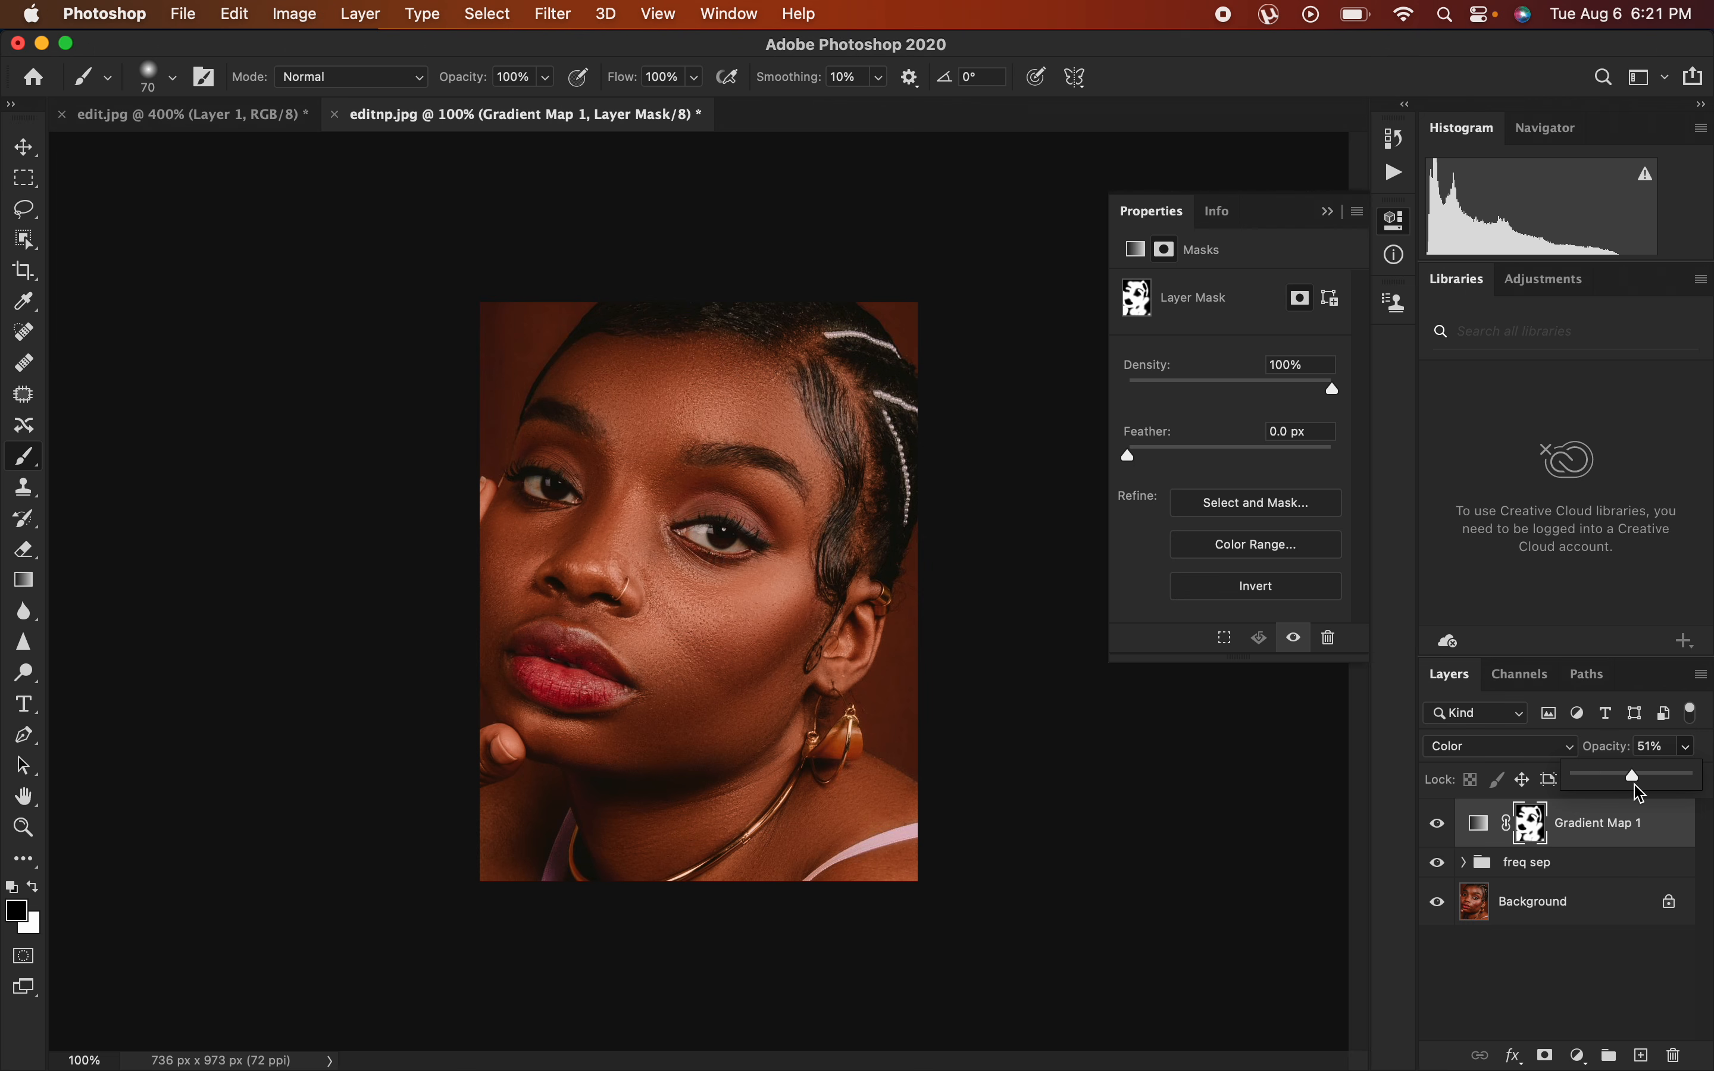
click(1440, 825)
click(1436, 828)
click(1435, 828)
click(1437, 830)
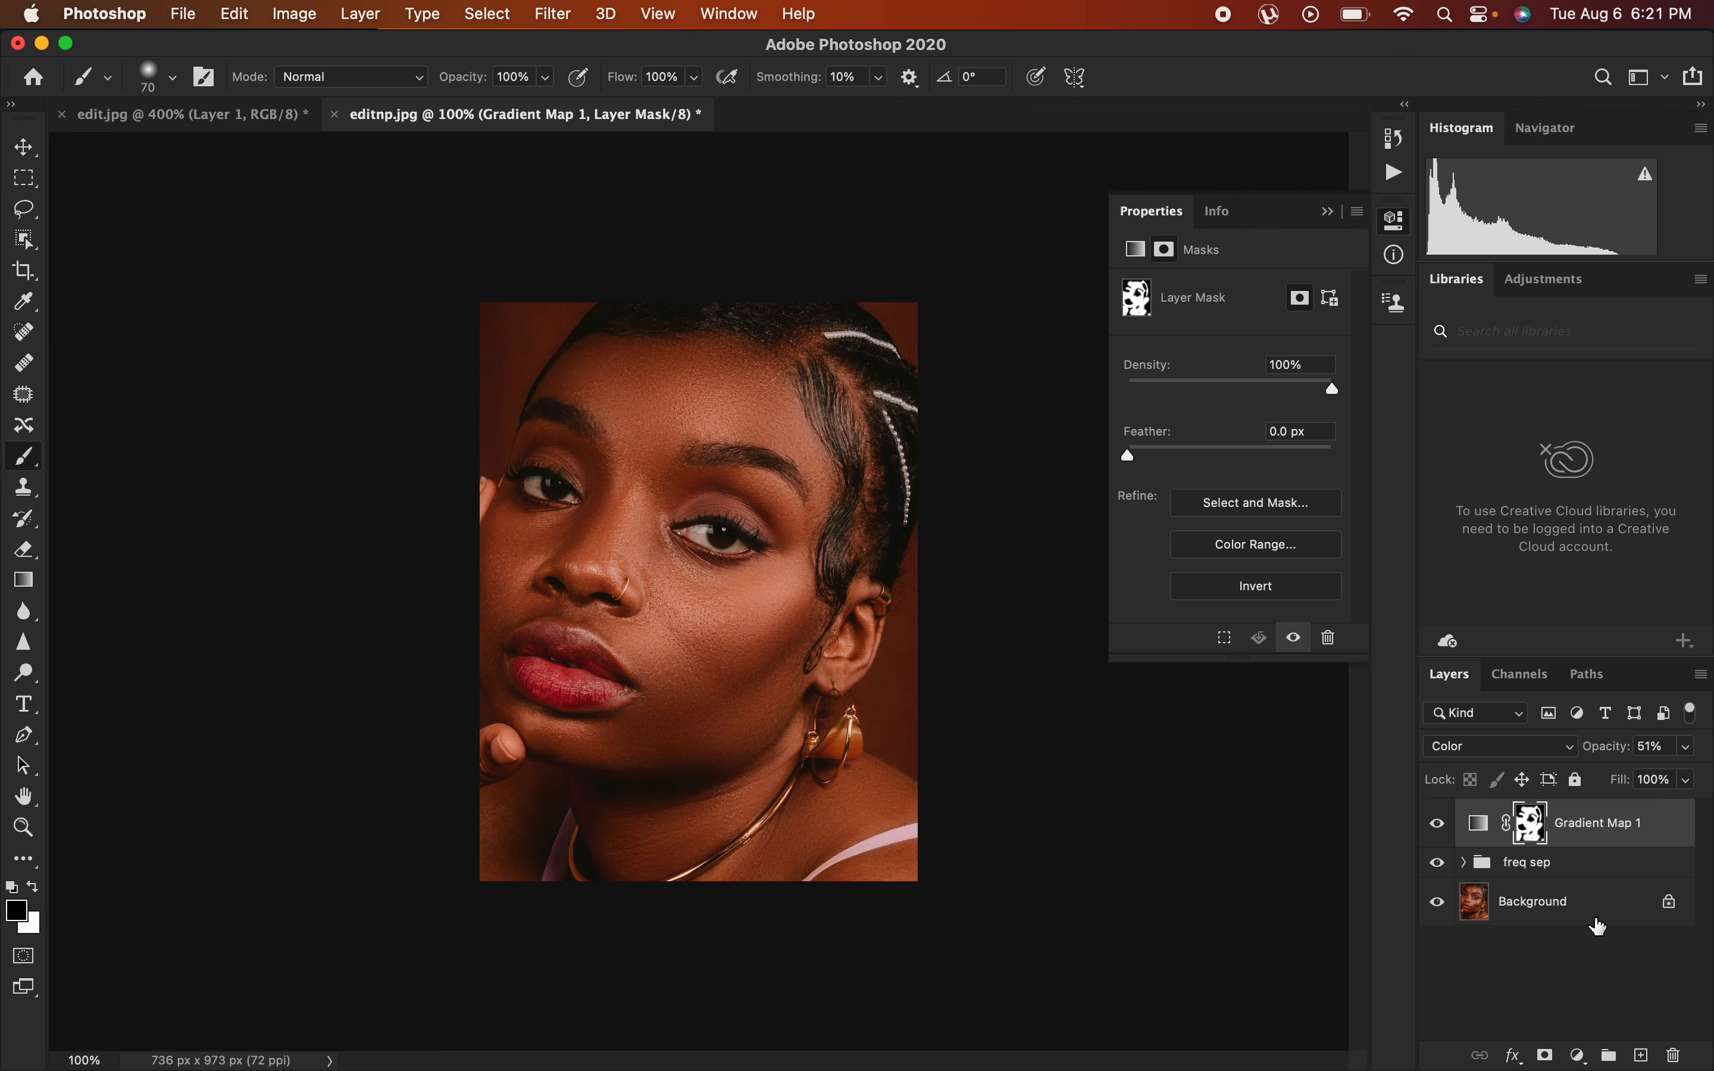
Add a Hue/Saturation layer clipped to the gradient map with Hue +1, Saturation -10 and Lightness -9, and compare its effect.
click(1580, 1055)
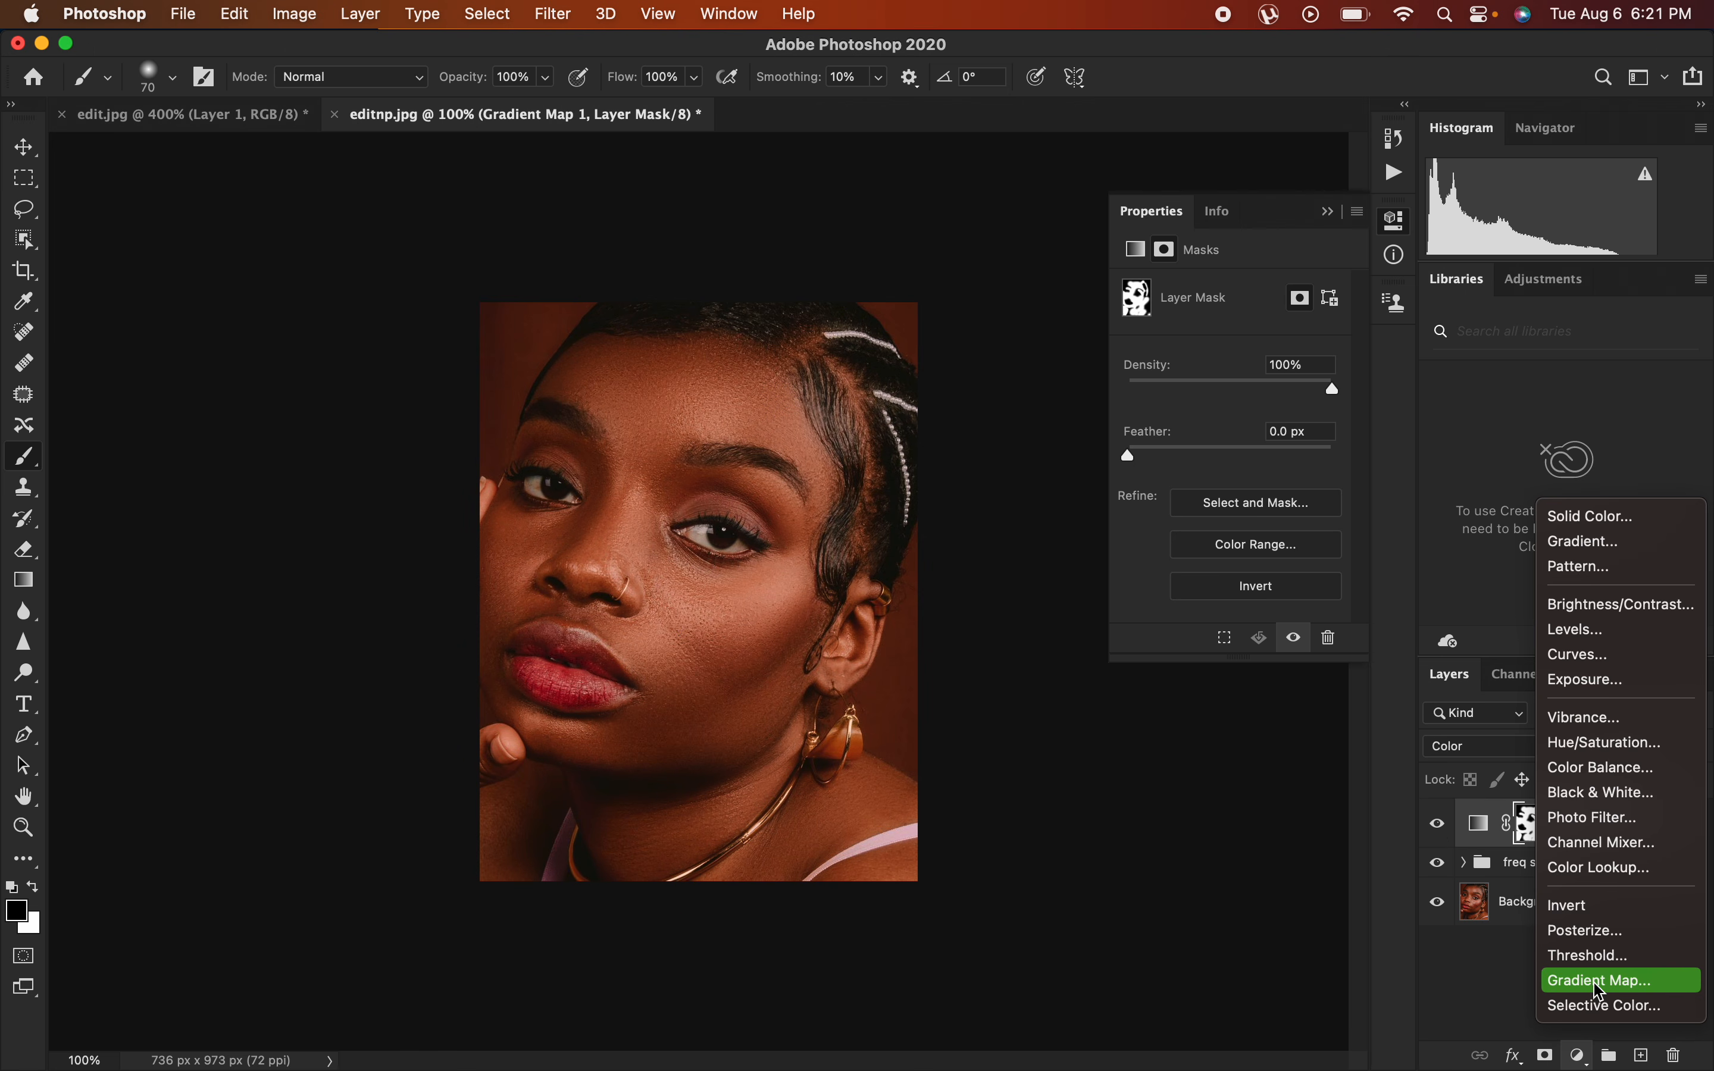
click(1606, 762)
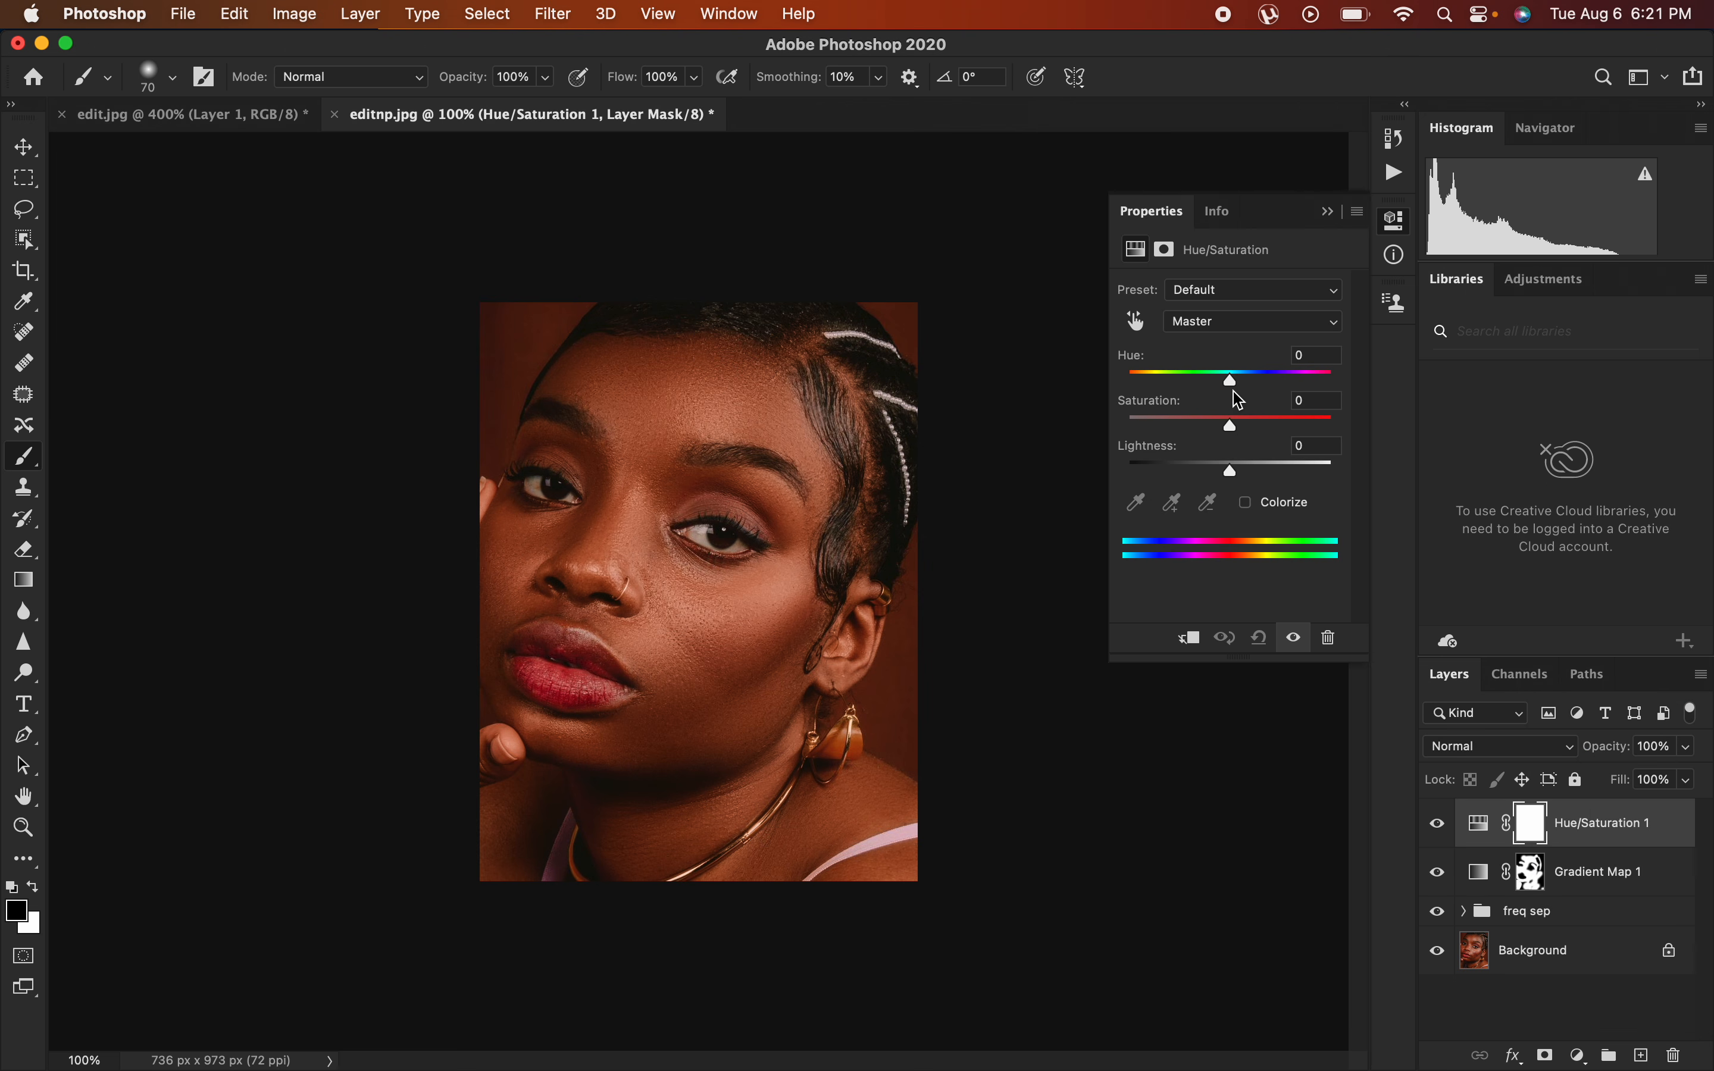
drag(1229, 429, 1221, 427)
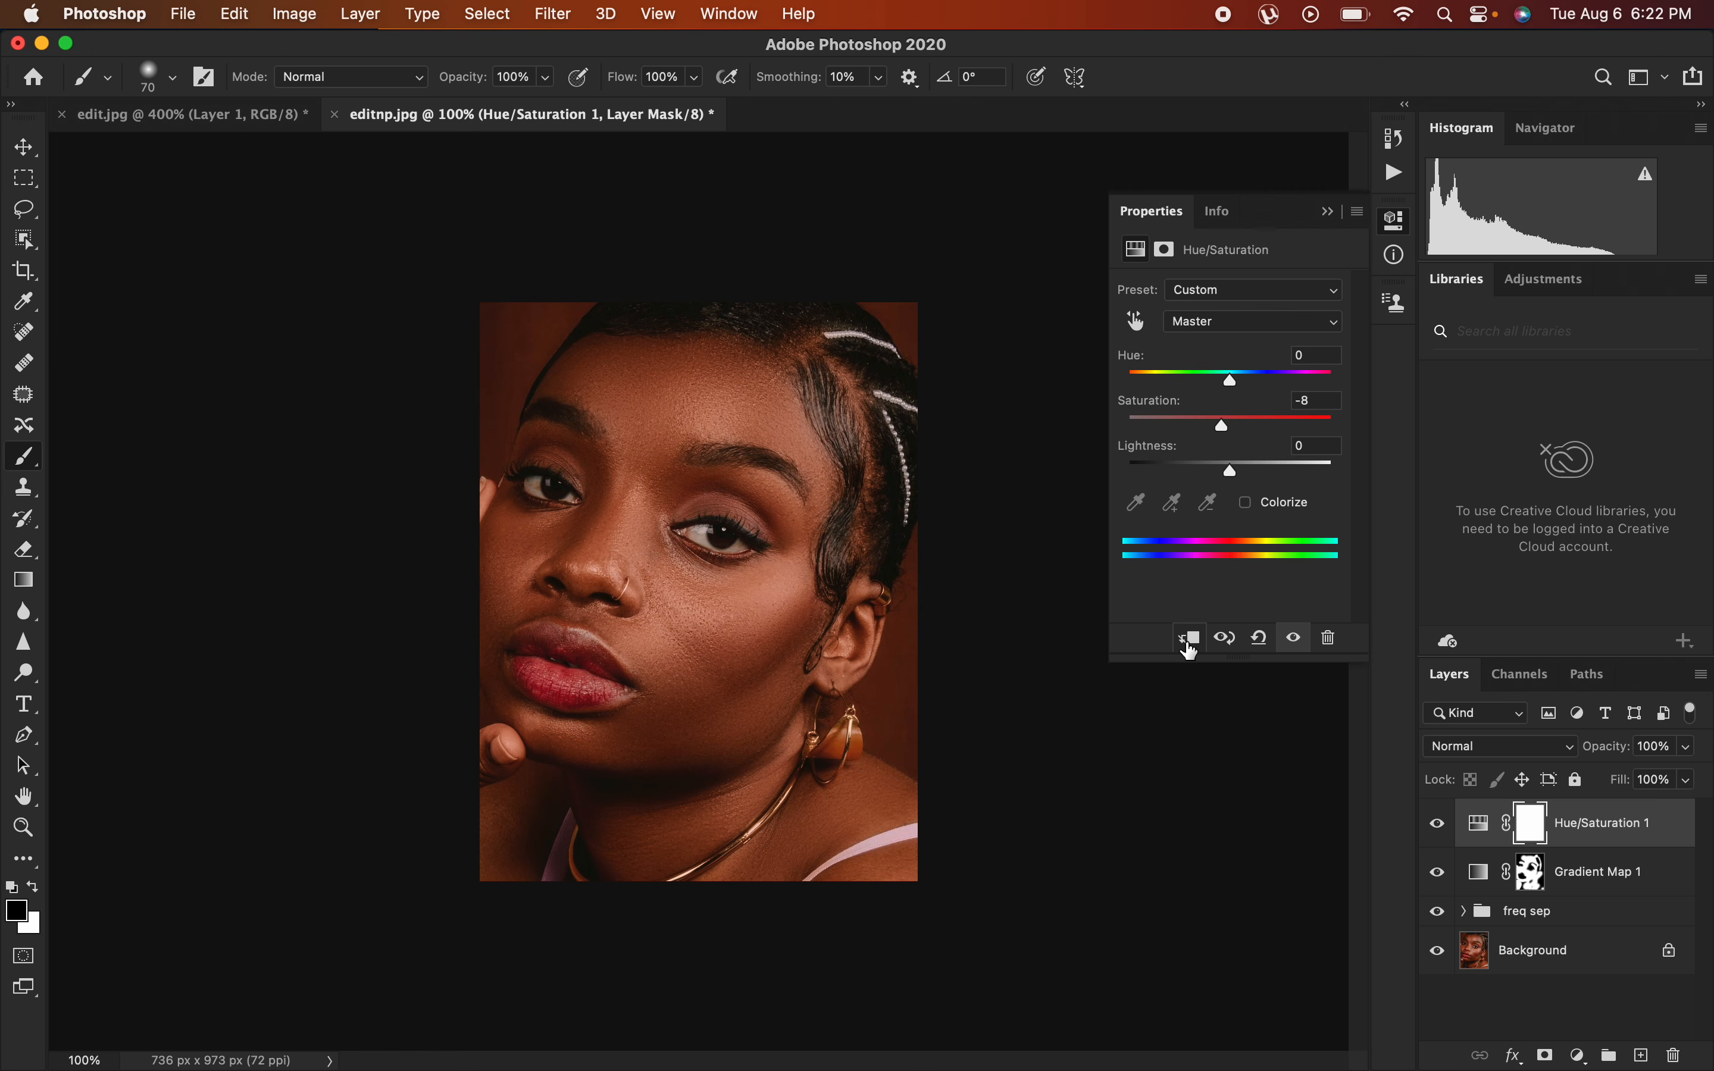
click(1189, 645)
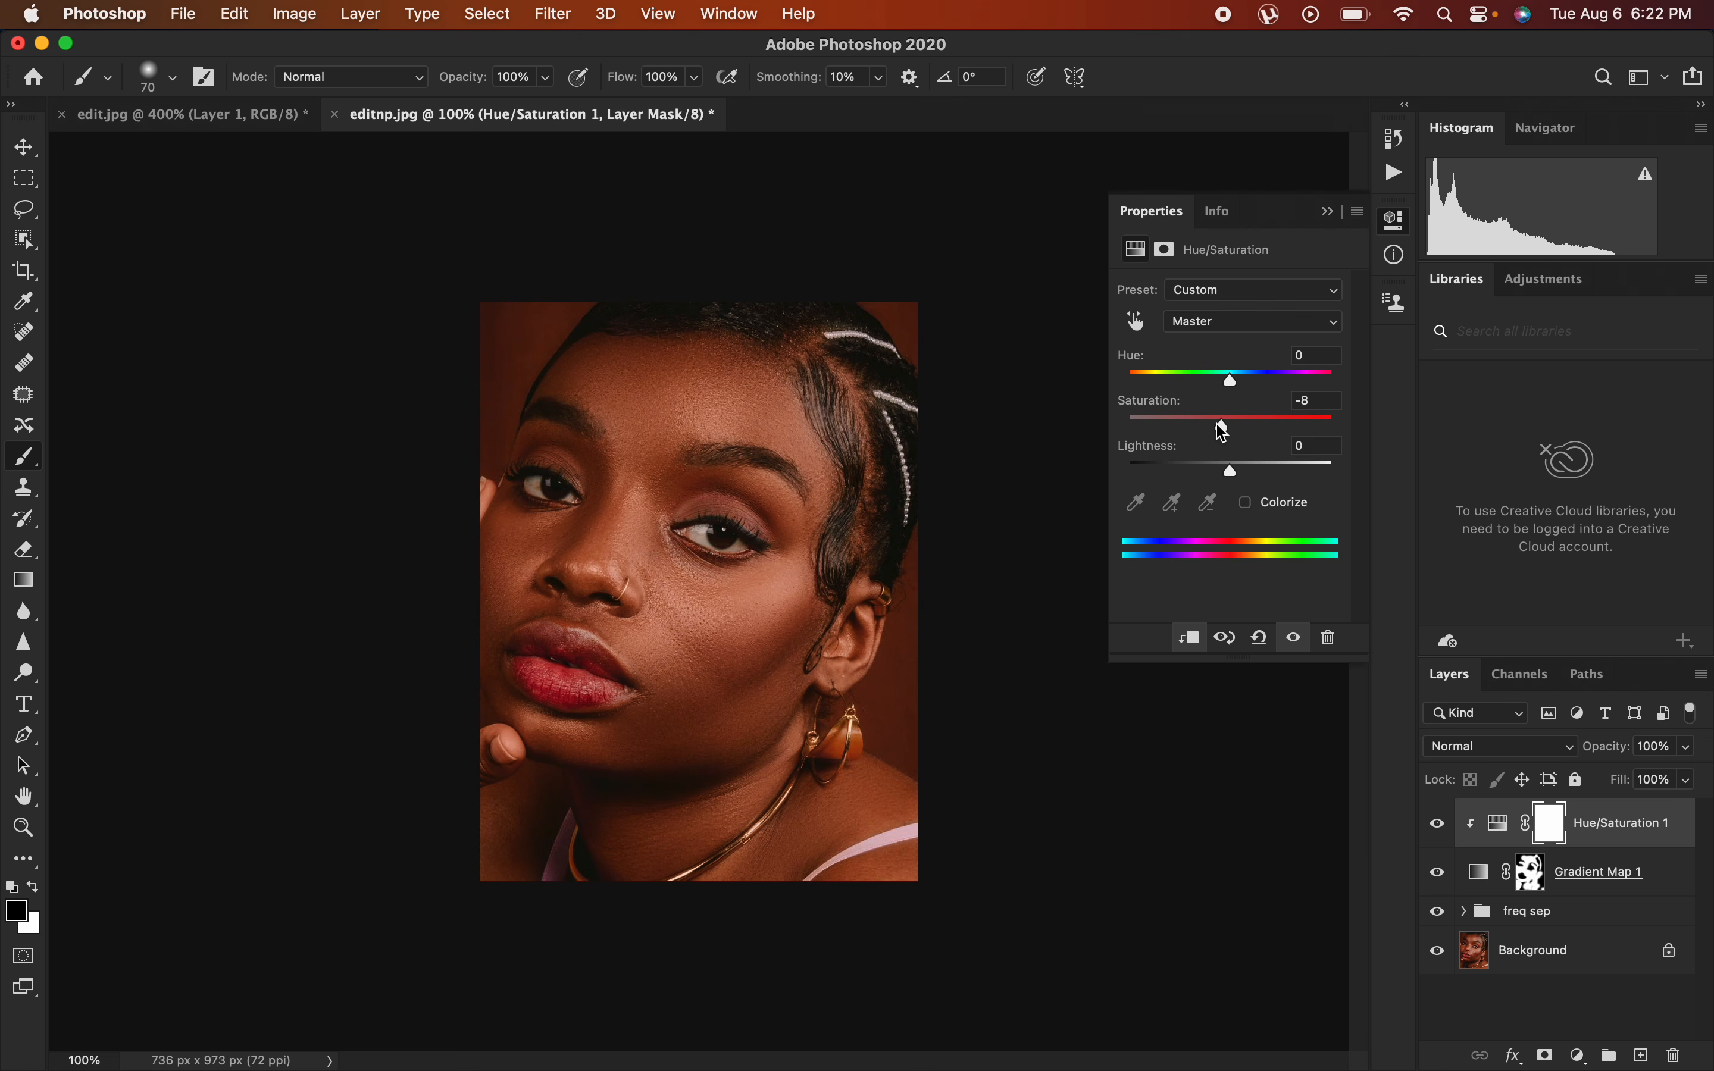
drag(1219, 428, 1239, 384)
drag(1227, 468, 1222, 468)
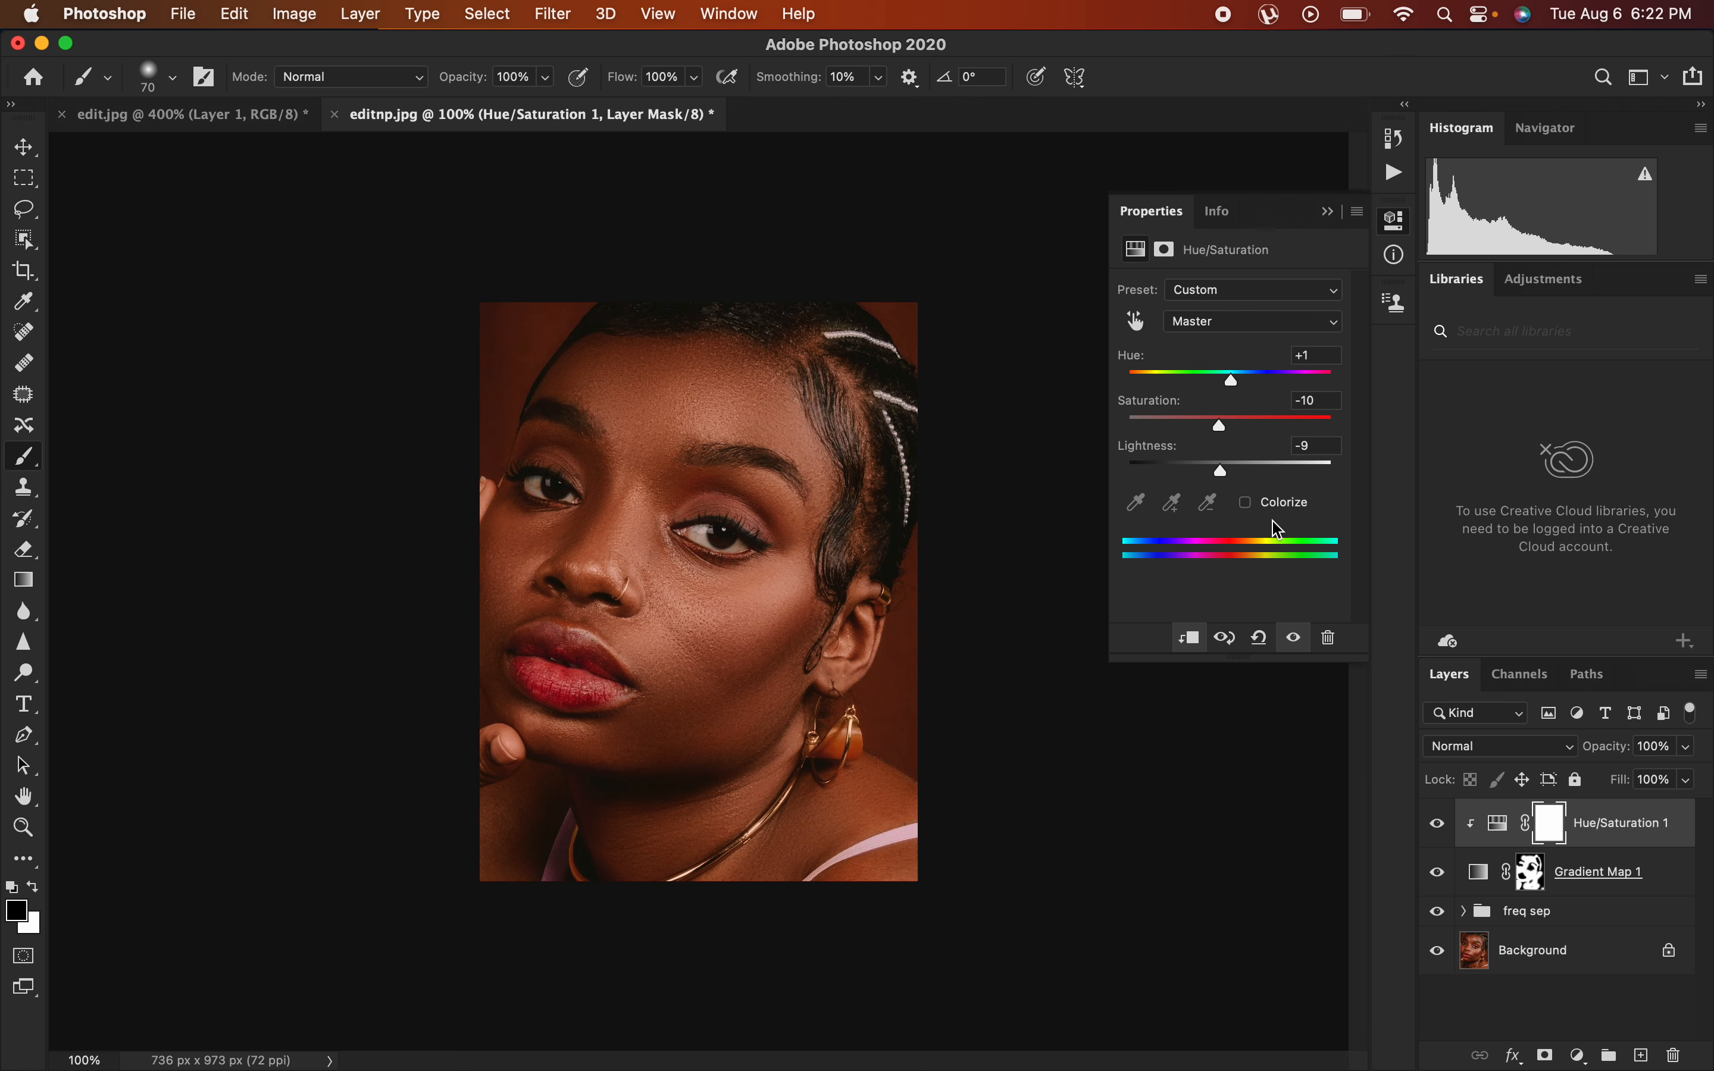
click(1436, 826)
click(1435, 826)
Add a Selective Color layer with the Blacks set to Yellow -8% and Black +3%, and toggle its visibility to compare.
click(1584, 1052)
click(1565, 1011)
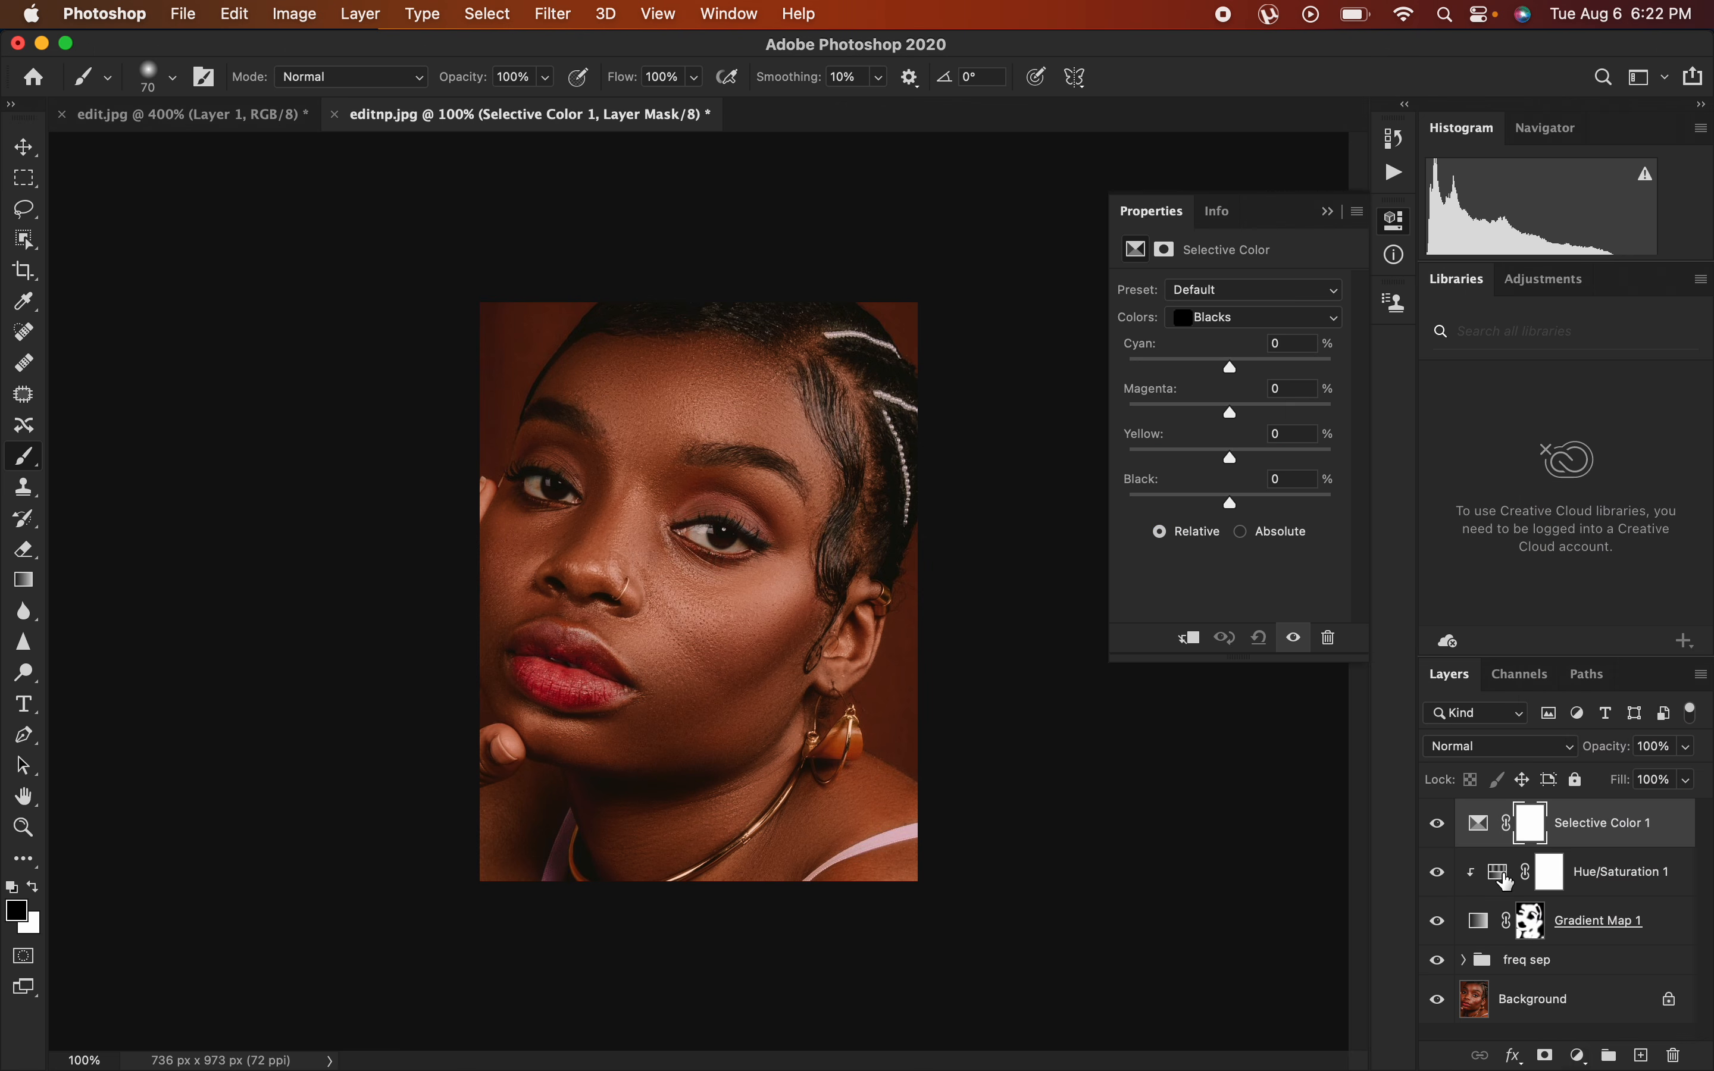
click(1217, 319)
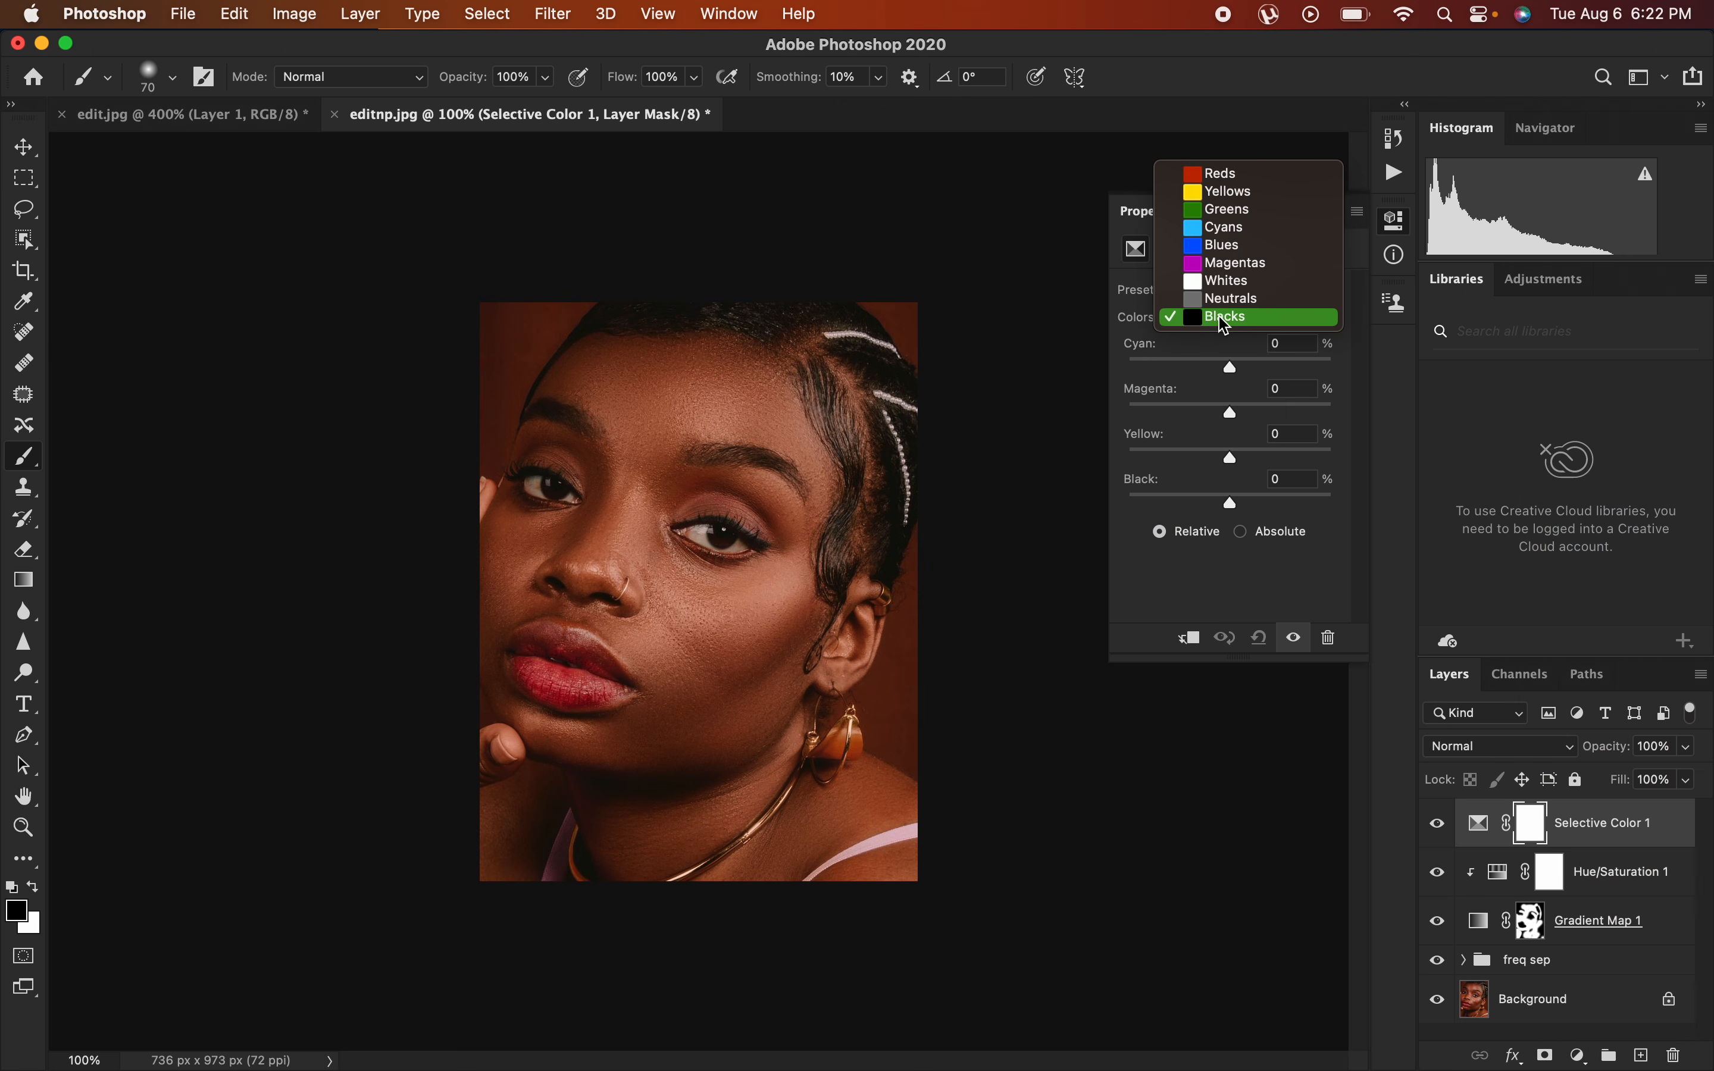
click(1227, 320)
drag(1234, 506, 1225, 457)
click(1439, 823)
click(1439, 823)
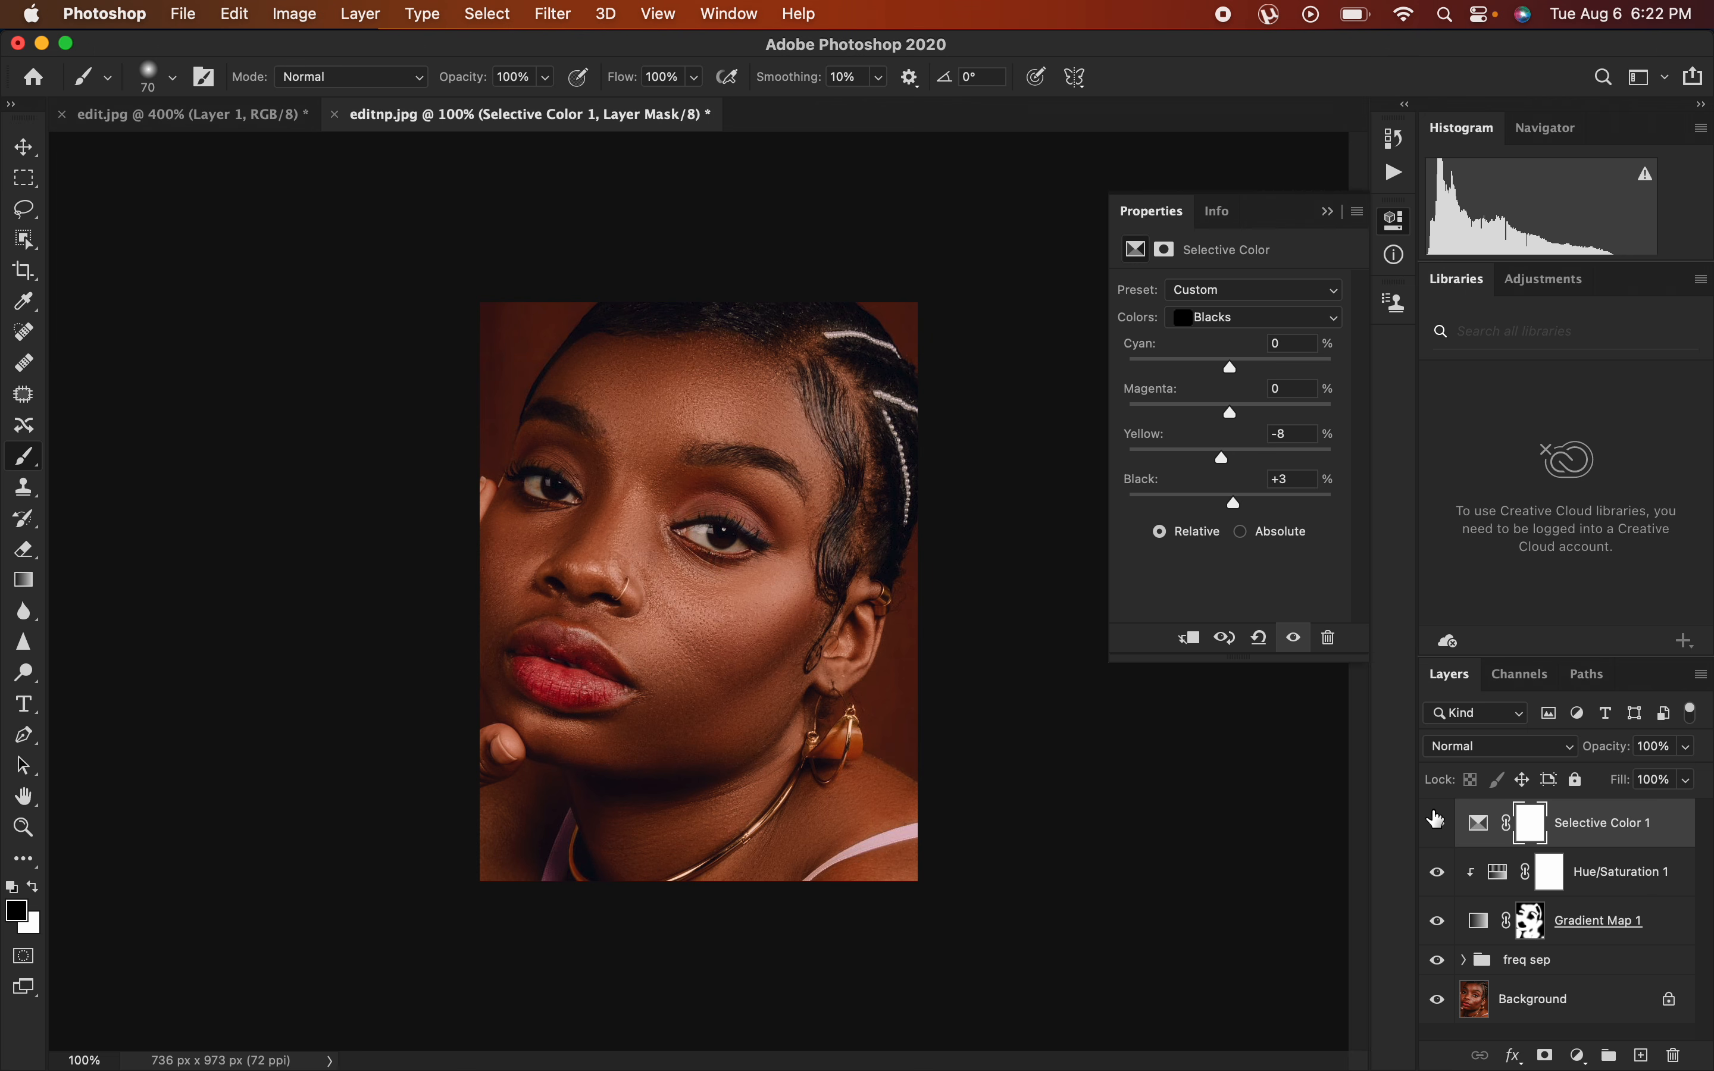
click(1327, 212)
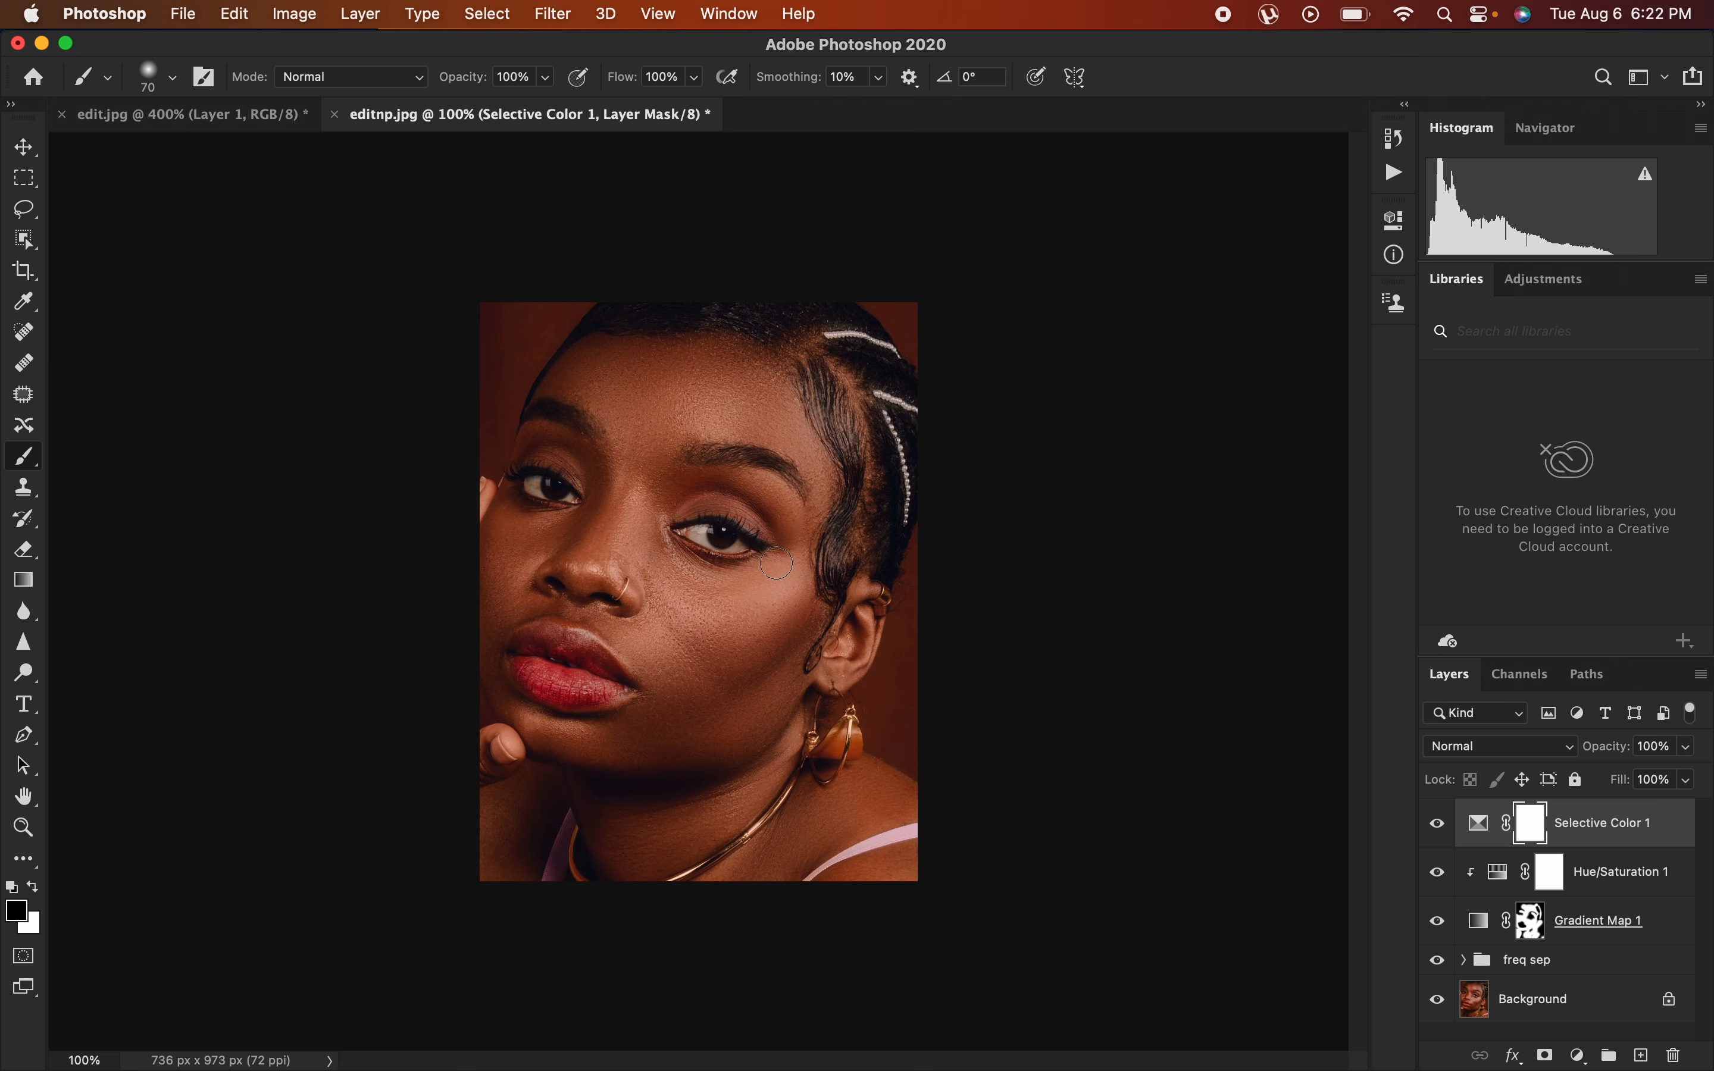
Add another Hue/Saturation layer above the Selective Color layer with Saturation -71 and invert its mask to black.
click(1579, 1055)
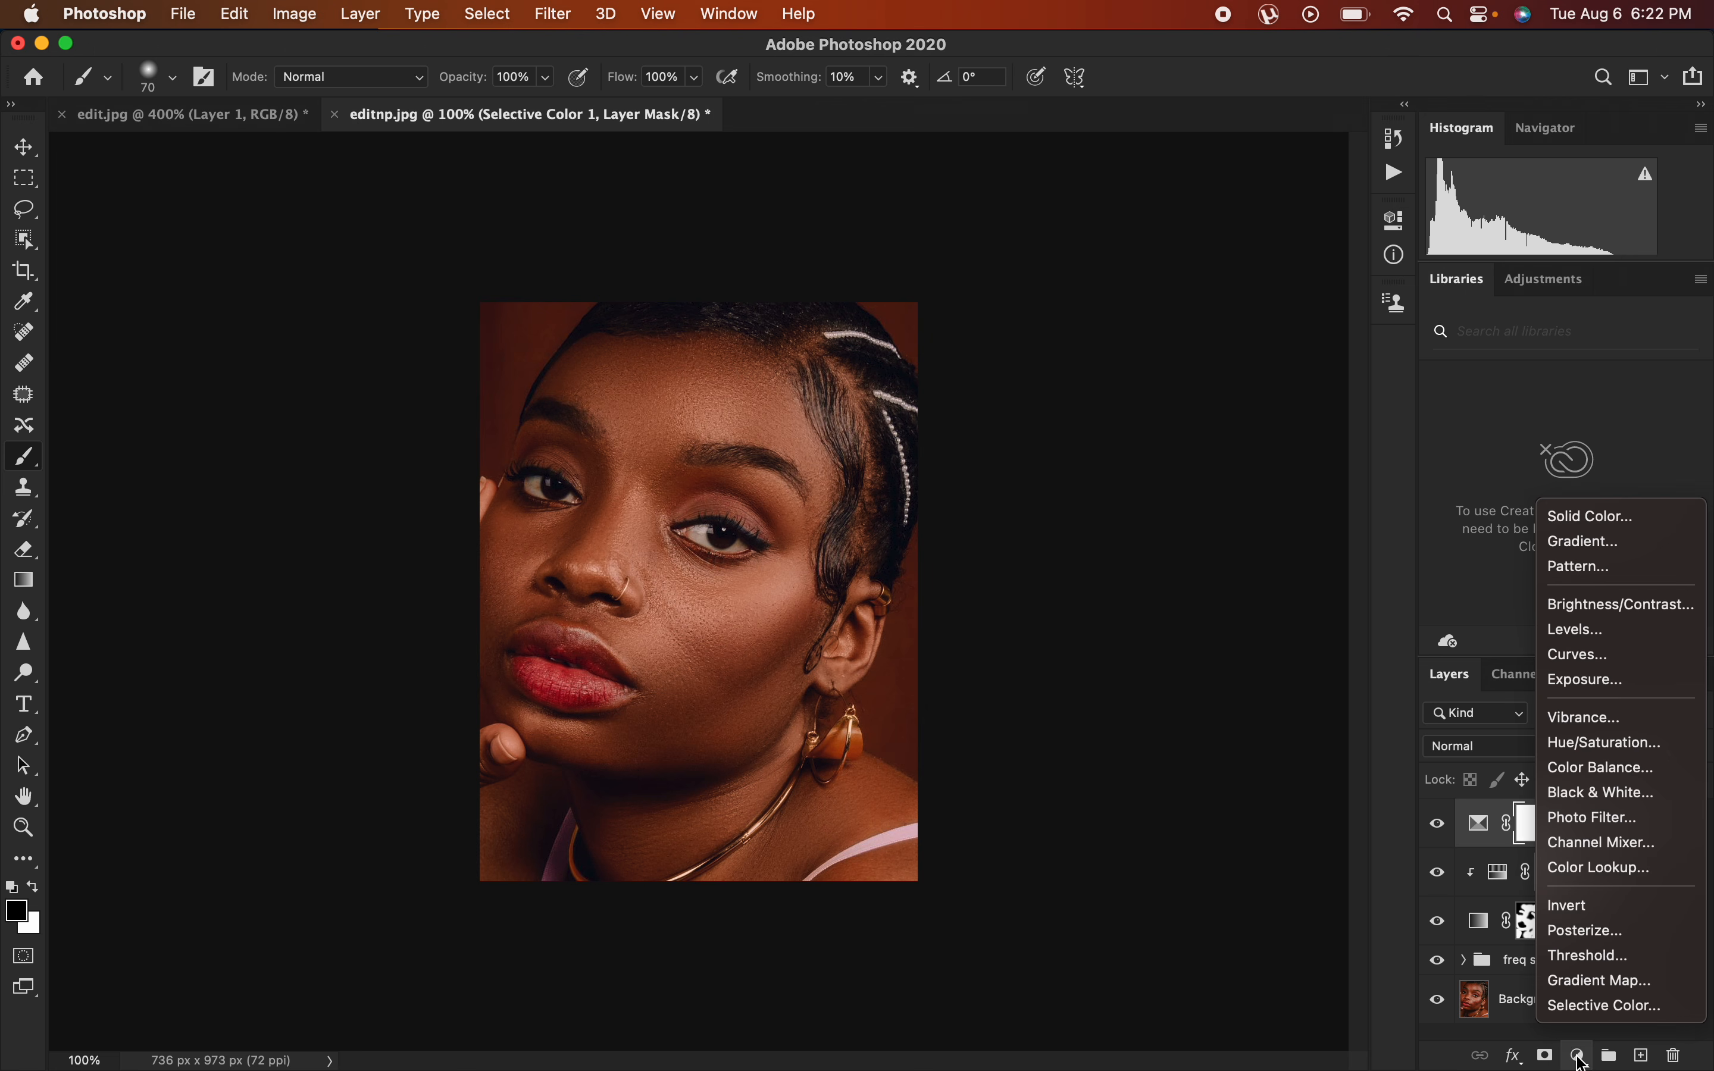
click(1610, 744)
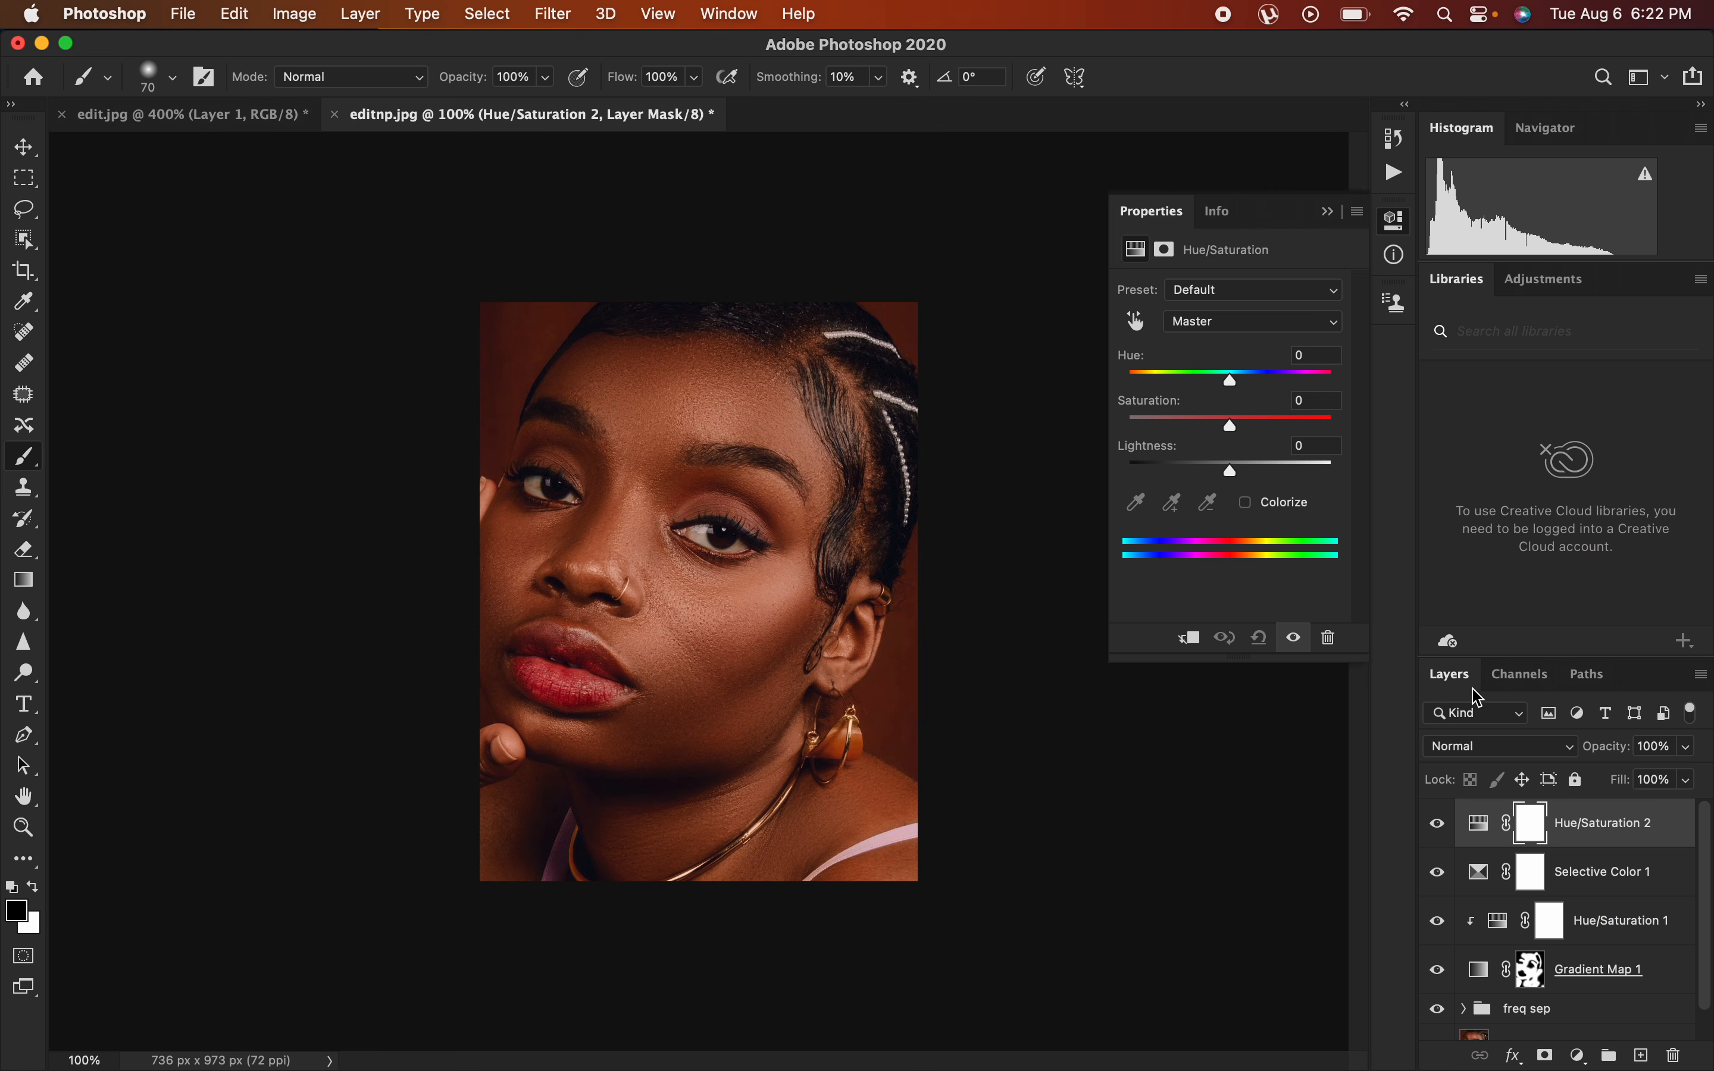
click(1225, 334)
click(1227, 332)
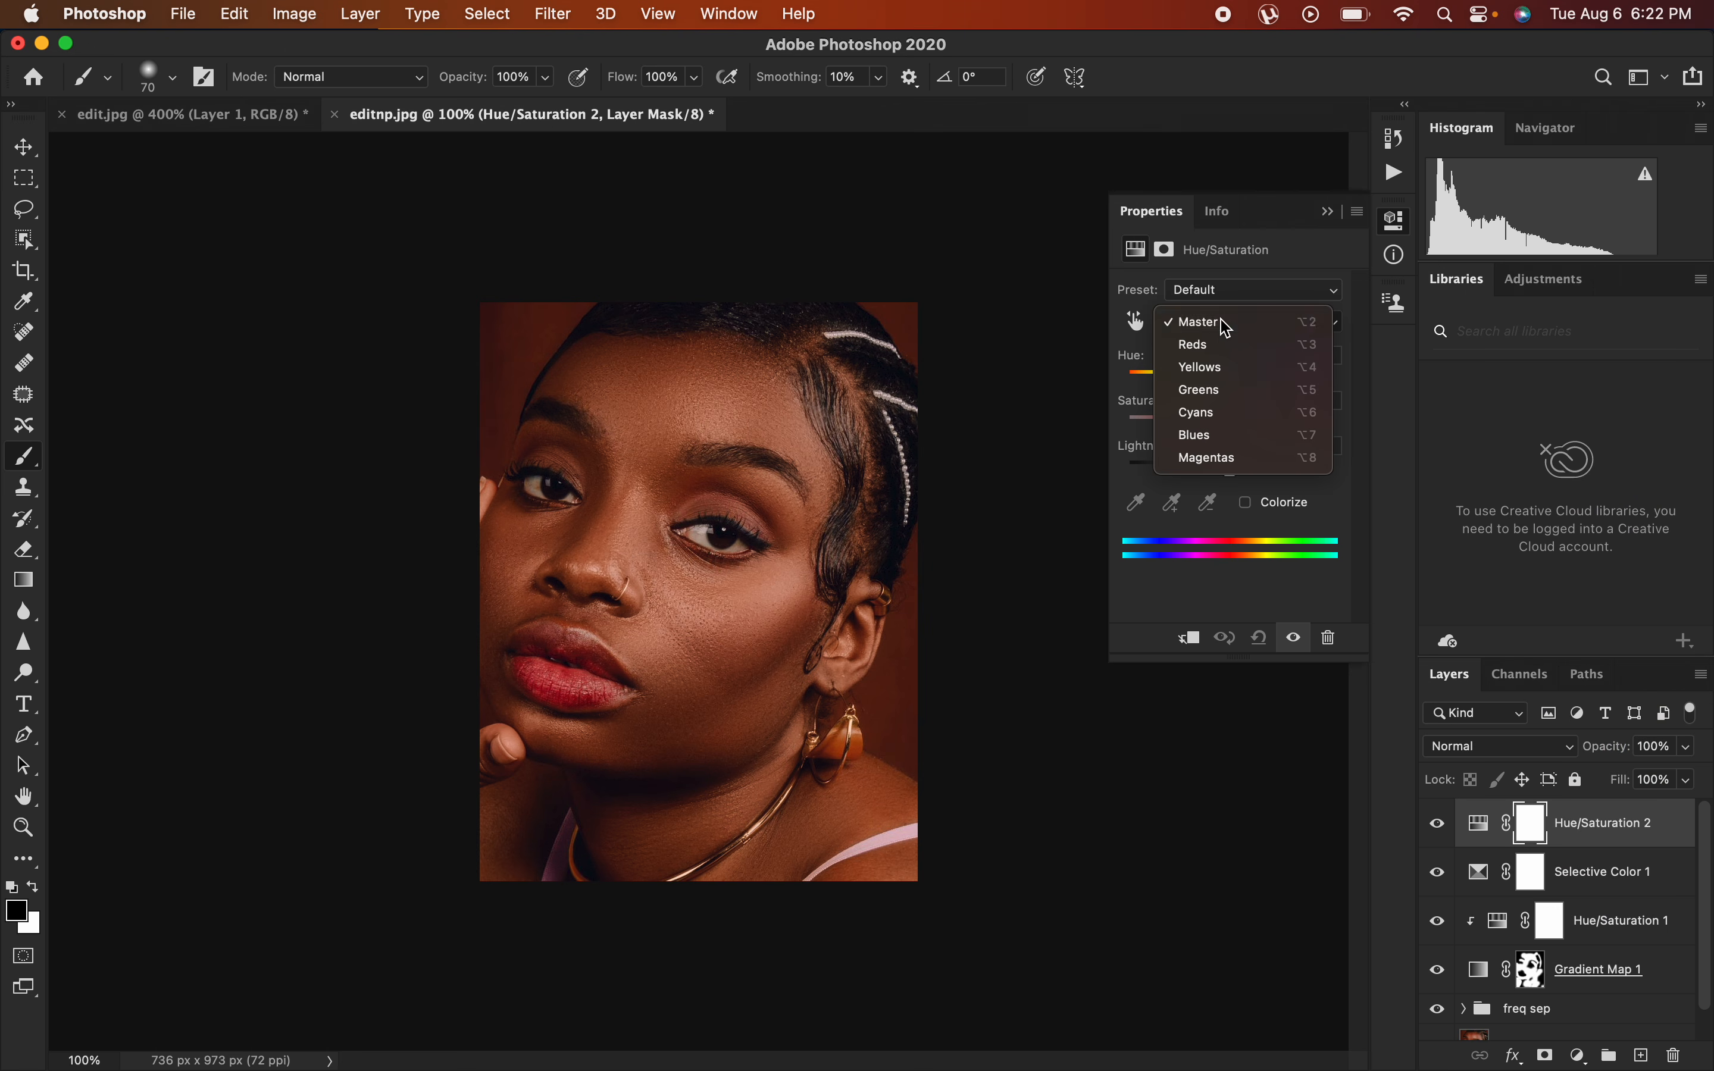
drag(1227, 424, 1166, 434)
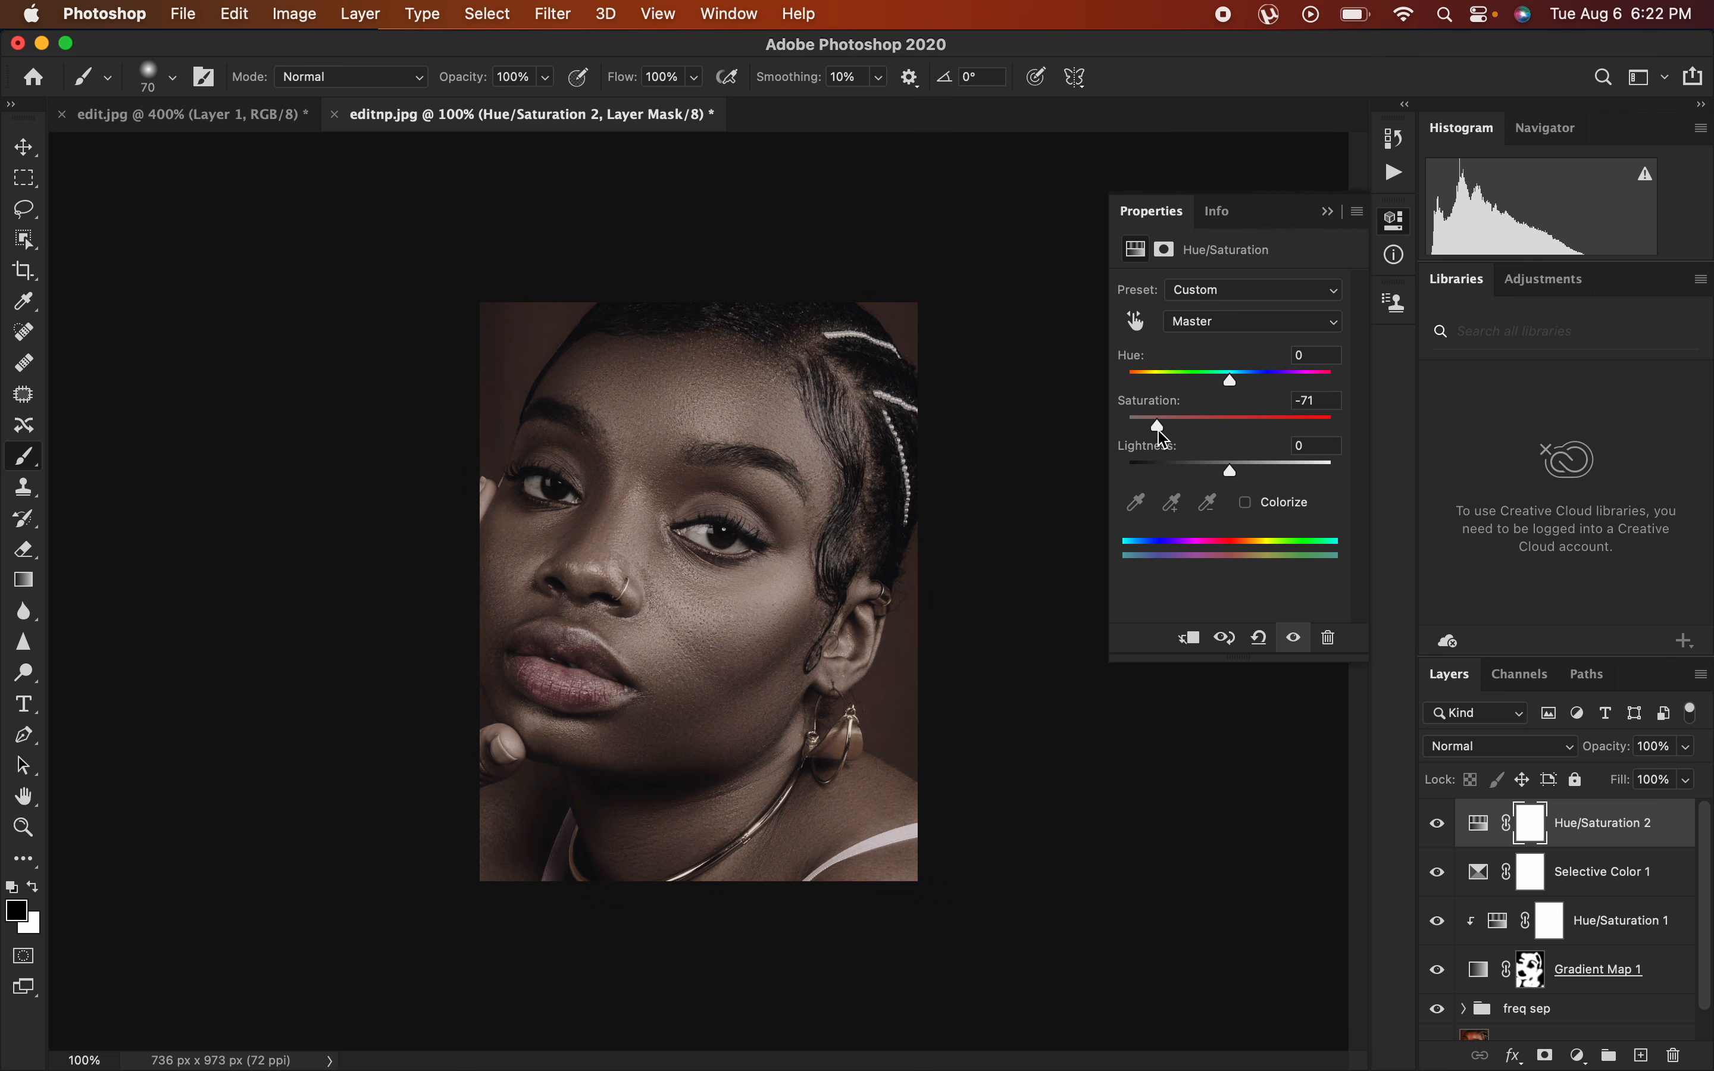
click(1327, 211)
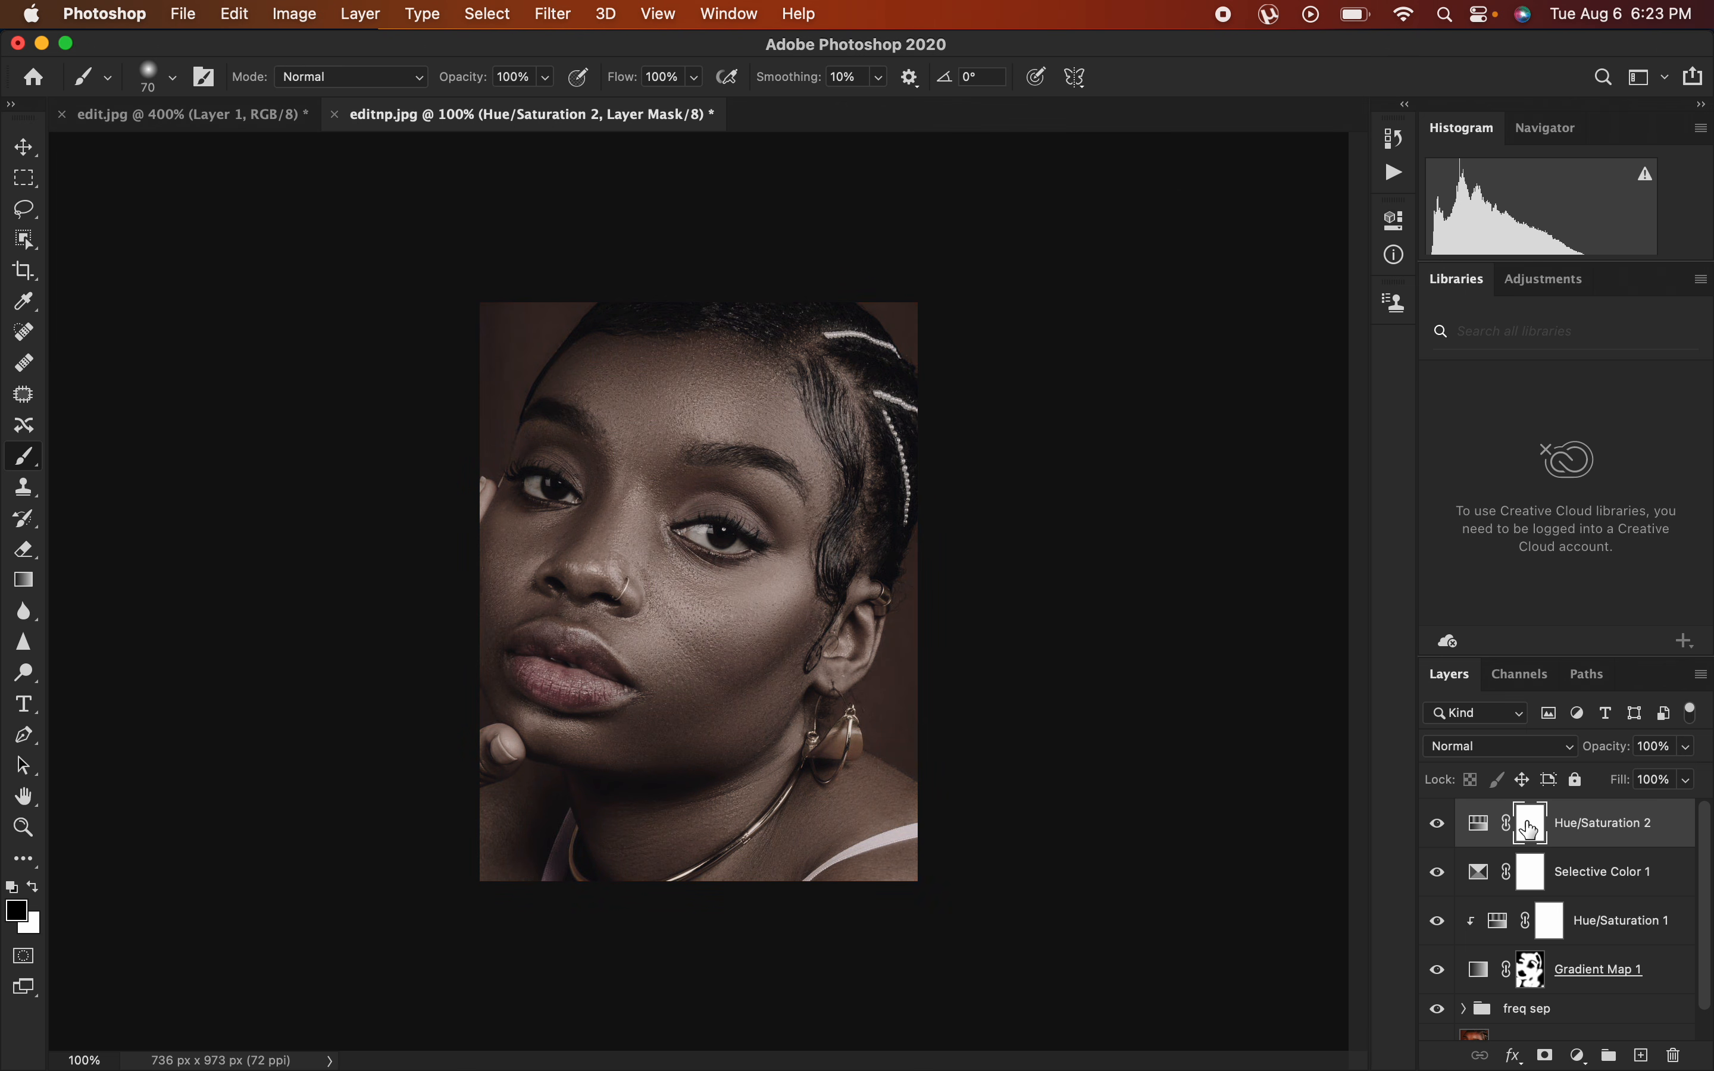
key(super+i)
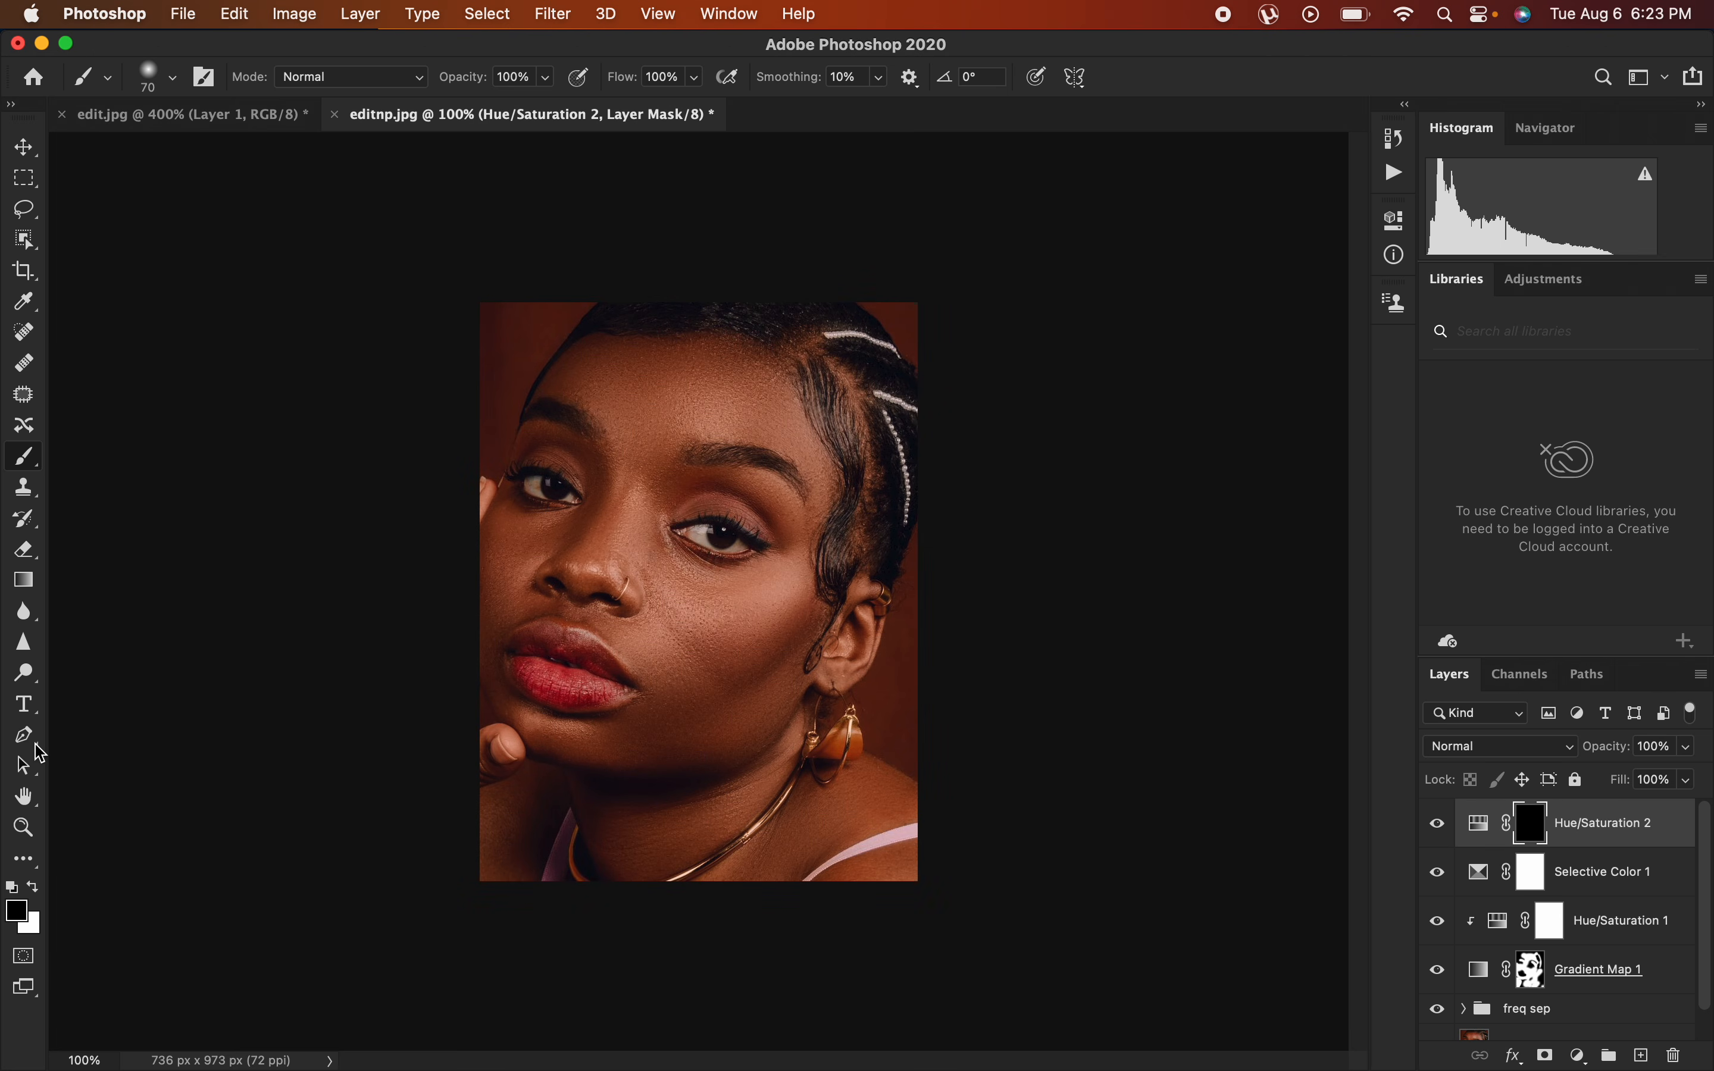
Reduce the brush to 15 px and paint white on the mask over the whites of both eyes.
click(36, 890)
key(super+plus)
key(super+plus)
key(bracketleft)
key(bracketleft)
key(bracketleft)
key(bracketleft)
key(bracketleft)
key(bracketleft)
key(bracketleft)
key(bracketleft)
key(bracketleft)
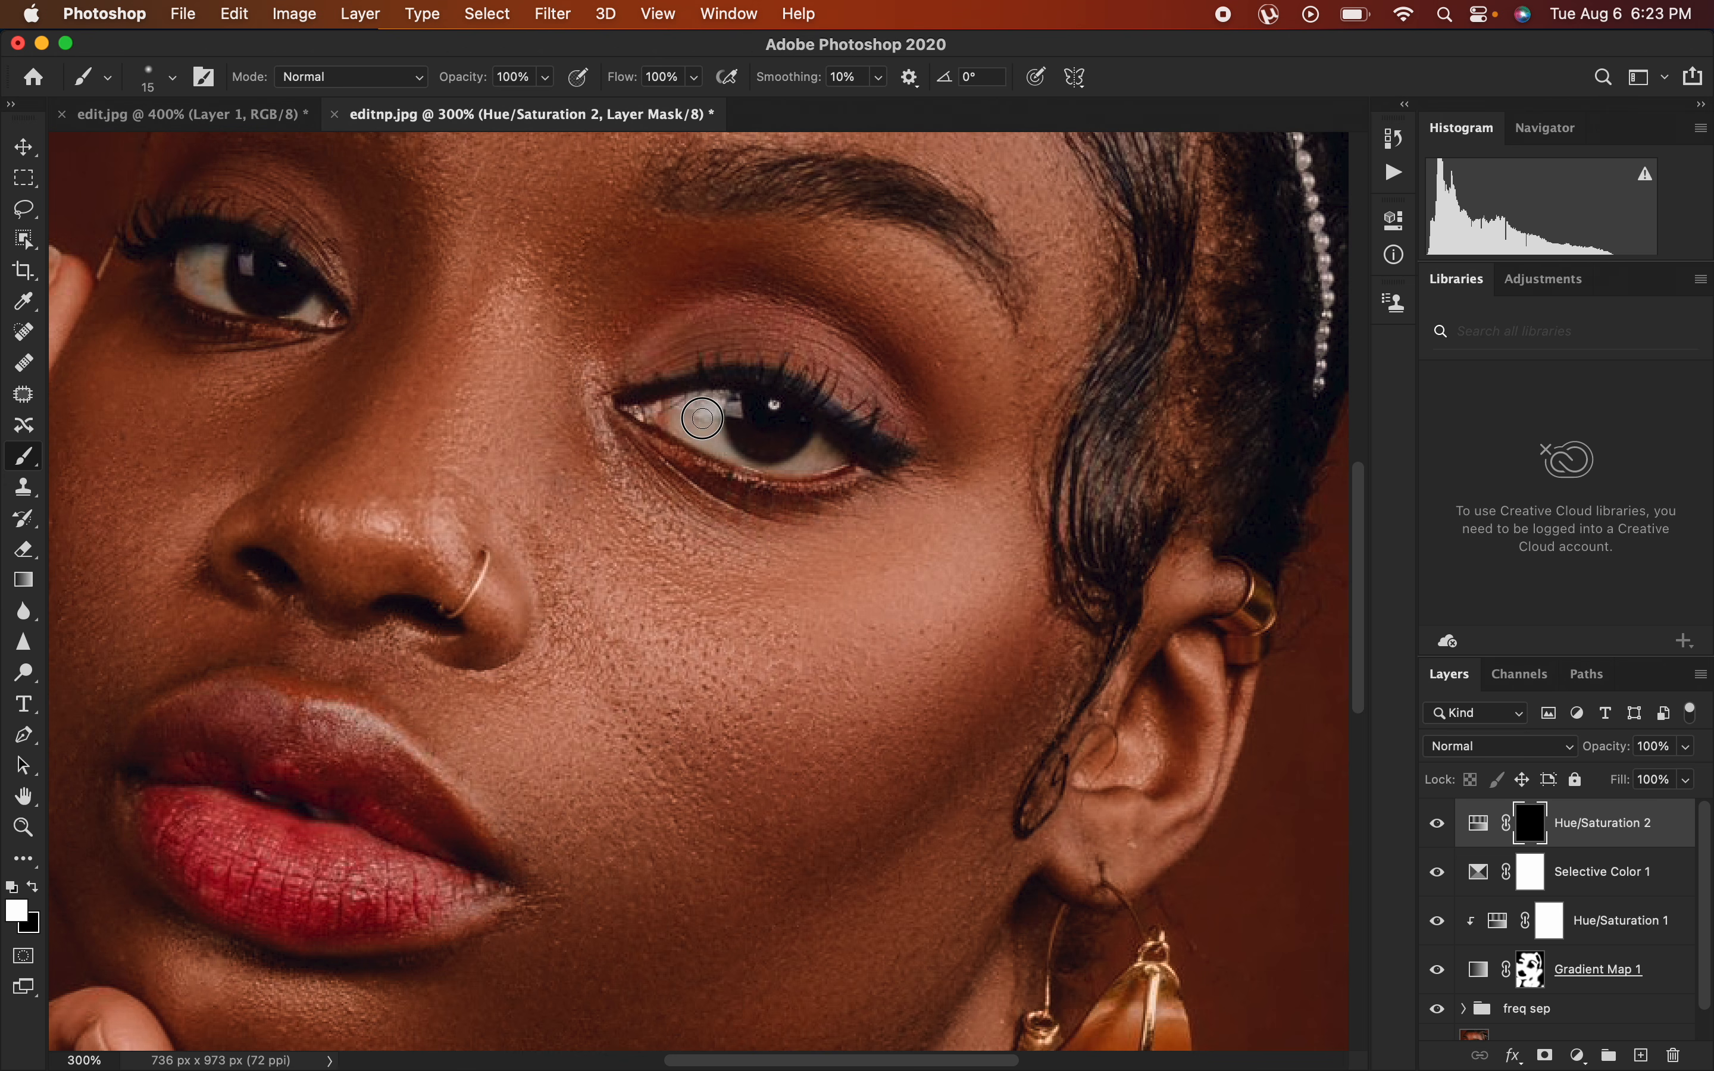
mouse_move(705, 417)
mouse_down()
mouse_move(788, 460)
mouse_move(823, 441)
mouse_move(794, 461)
mouse_move(833, 458)
mouse_move(684, 417)
mouse_up()
mouse_move(221, 264)
mouse_down()
mouse_move(202, 251)
mouse_move(195, 280)
mouse_move(181, 272)
mouse_move(326, 310)
mouse_move(182, 271)
mouse_up()
Examine the desaturated eyes at several magnifications and compare the whole retouch with the original Background layer.
key(super+minus)
key(super+minus)
key(super+minus)
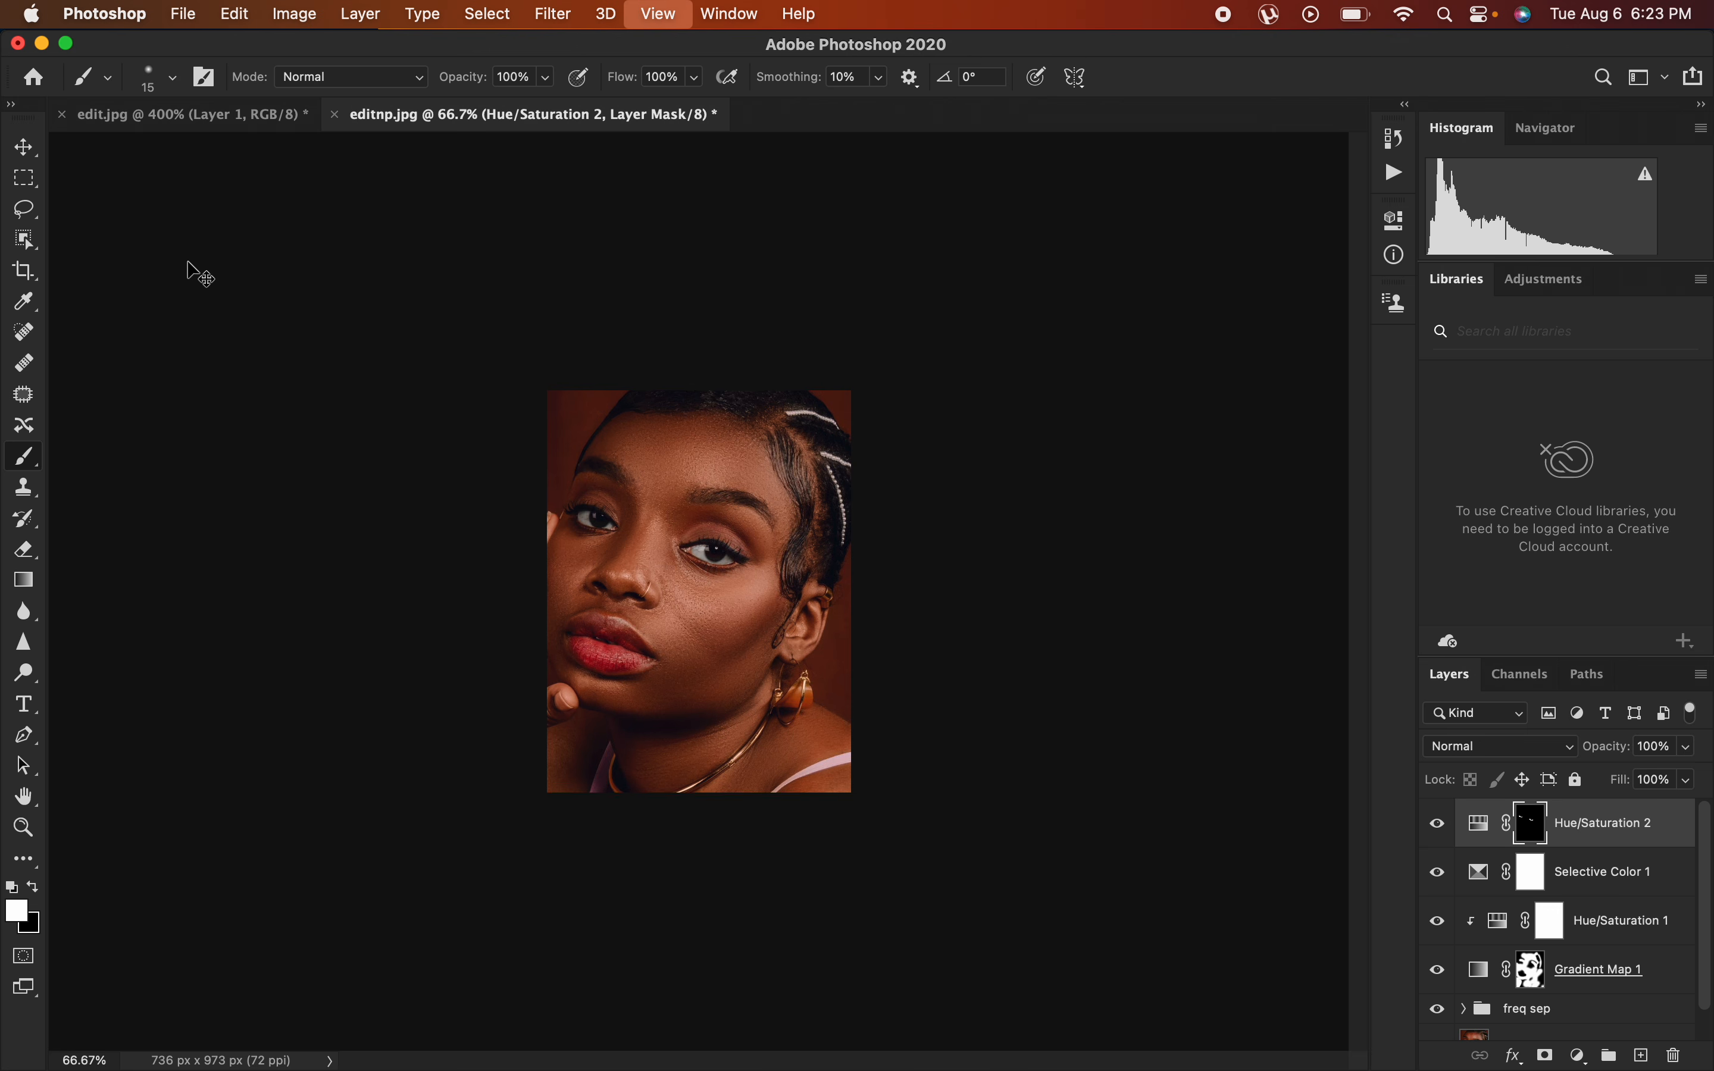
key(super+plus)
key(super+plus)
key(super+plus)
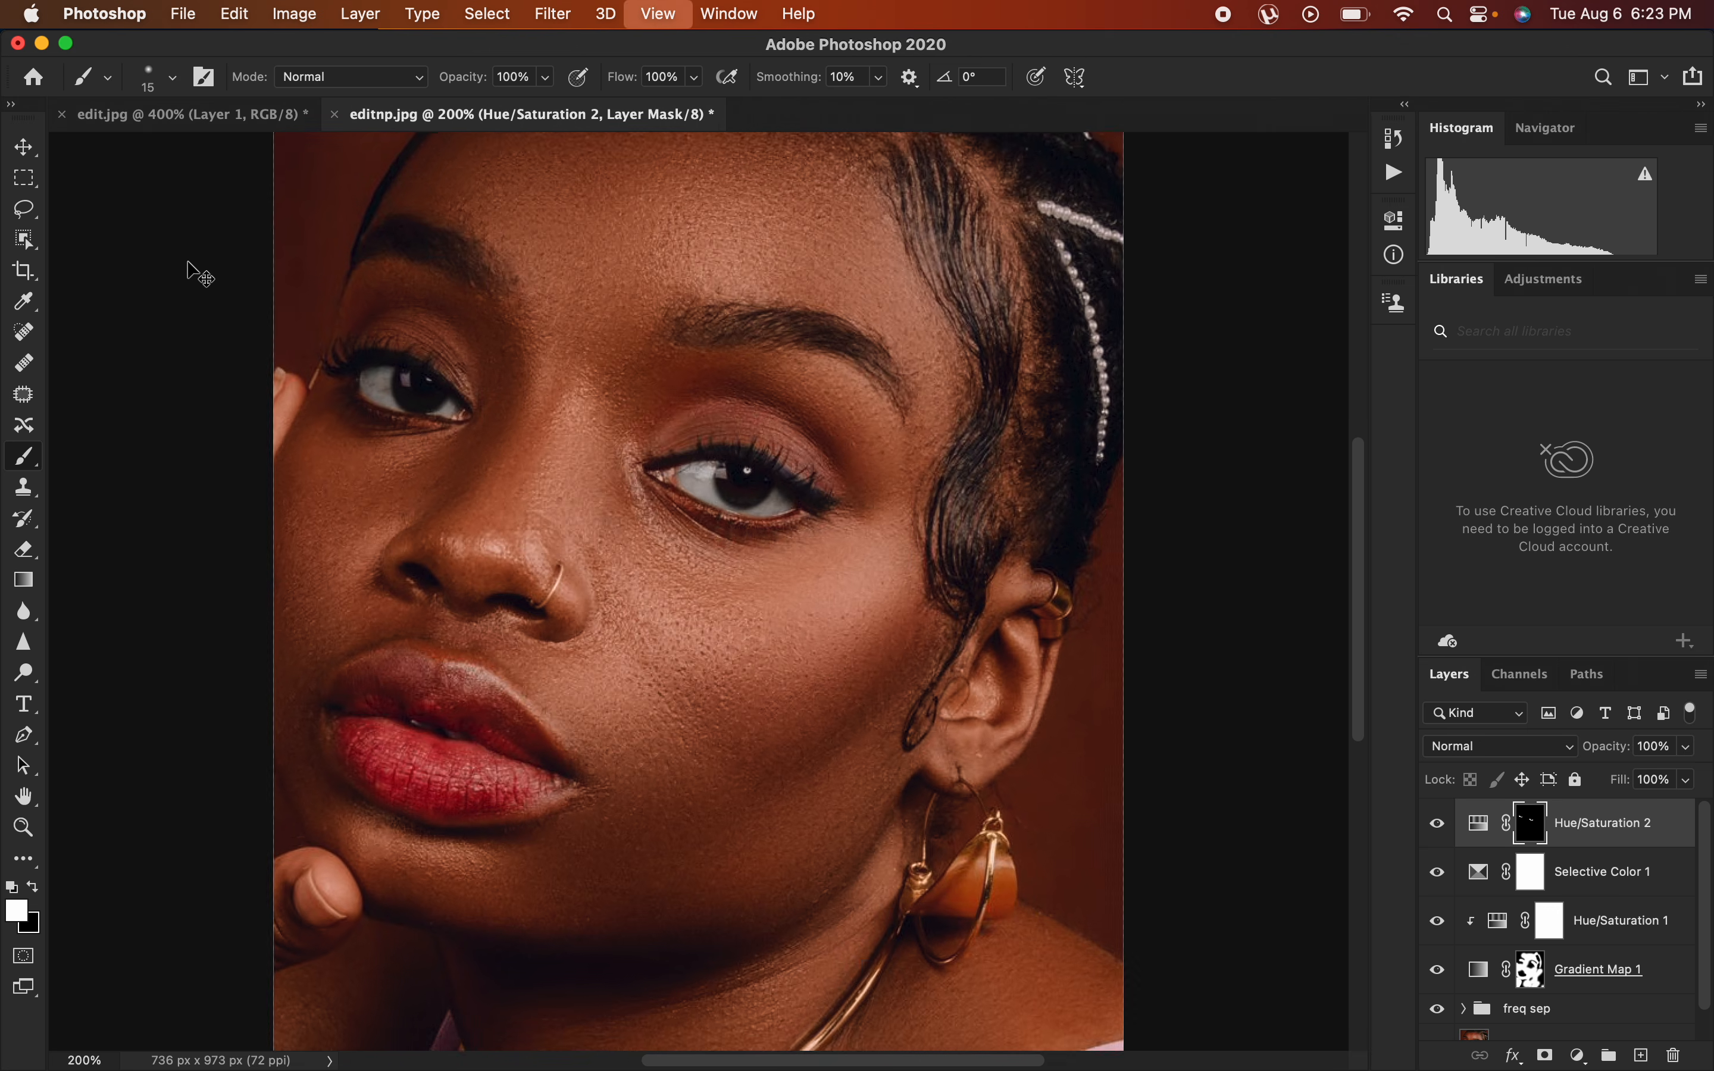
key(super+minus)
key(super+minus)
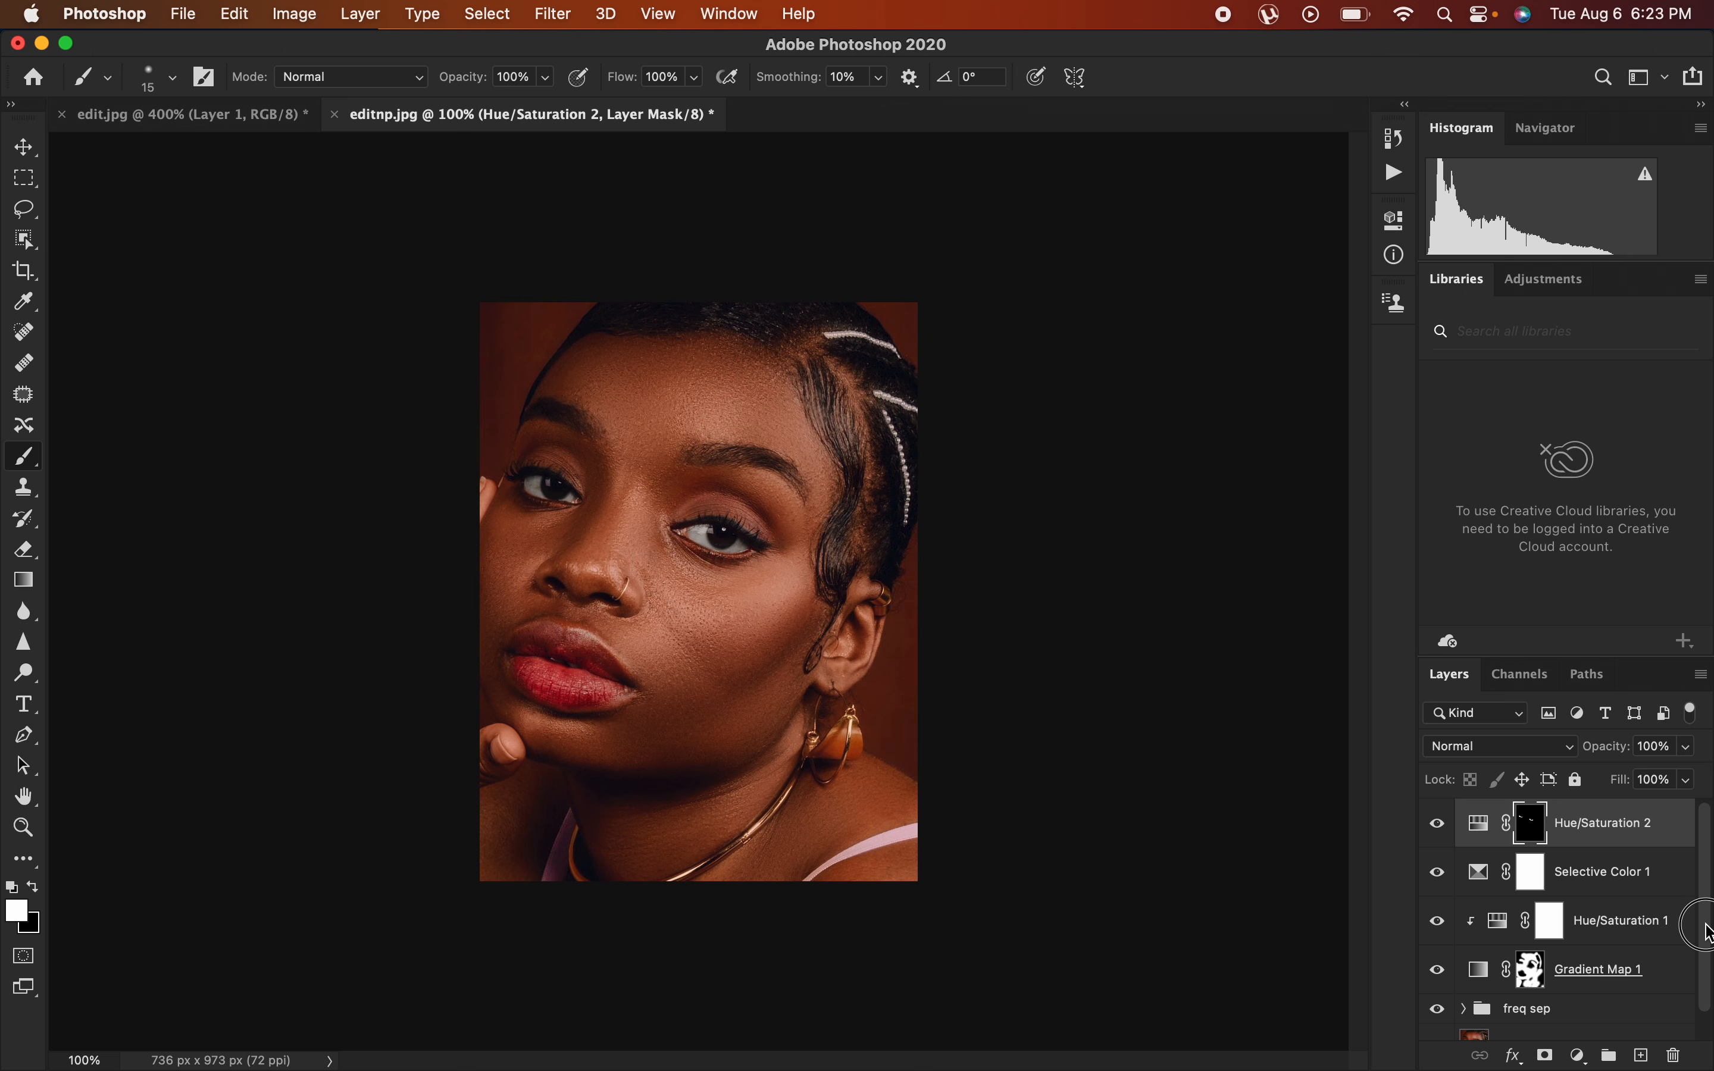
scroll(1707, 919, down, 2)
alt+click(1442, 1019)
alt+click(1442, 1019)
alt+click(1442, 1019)
alt+click(1442, 1018)
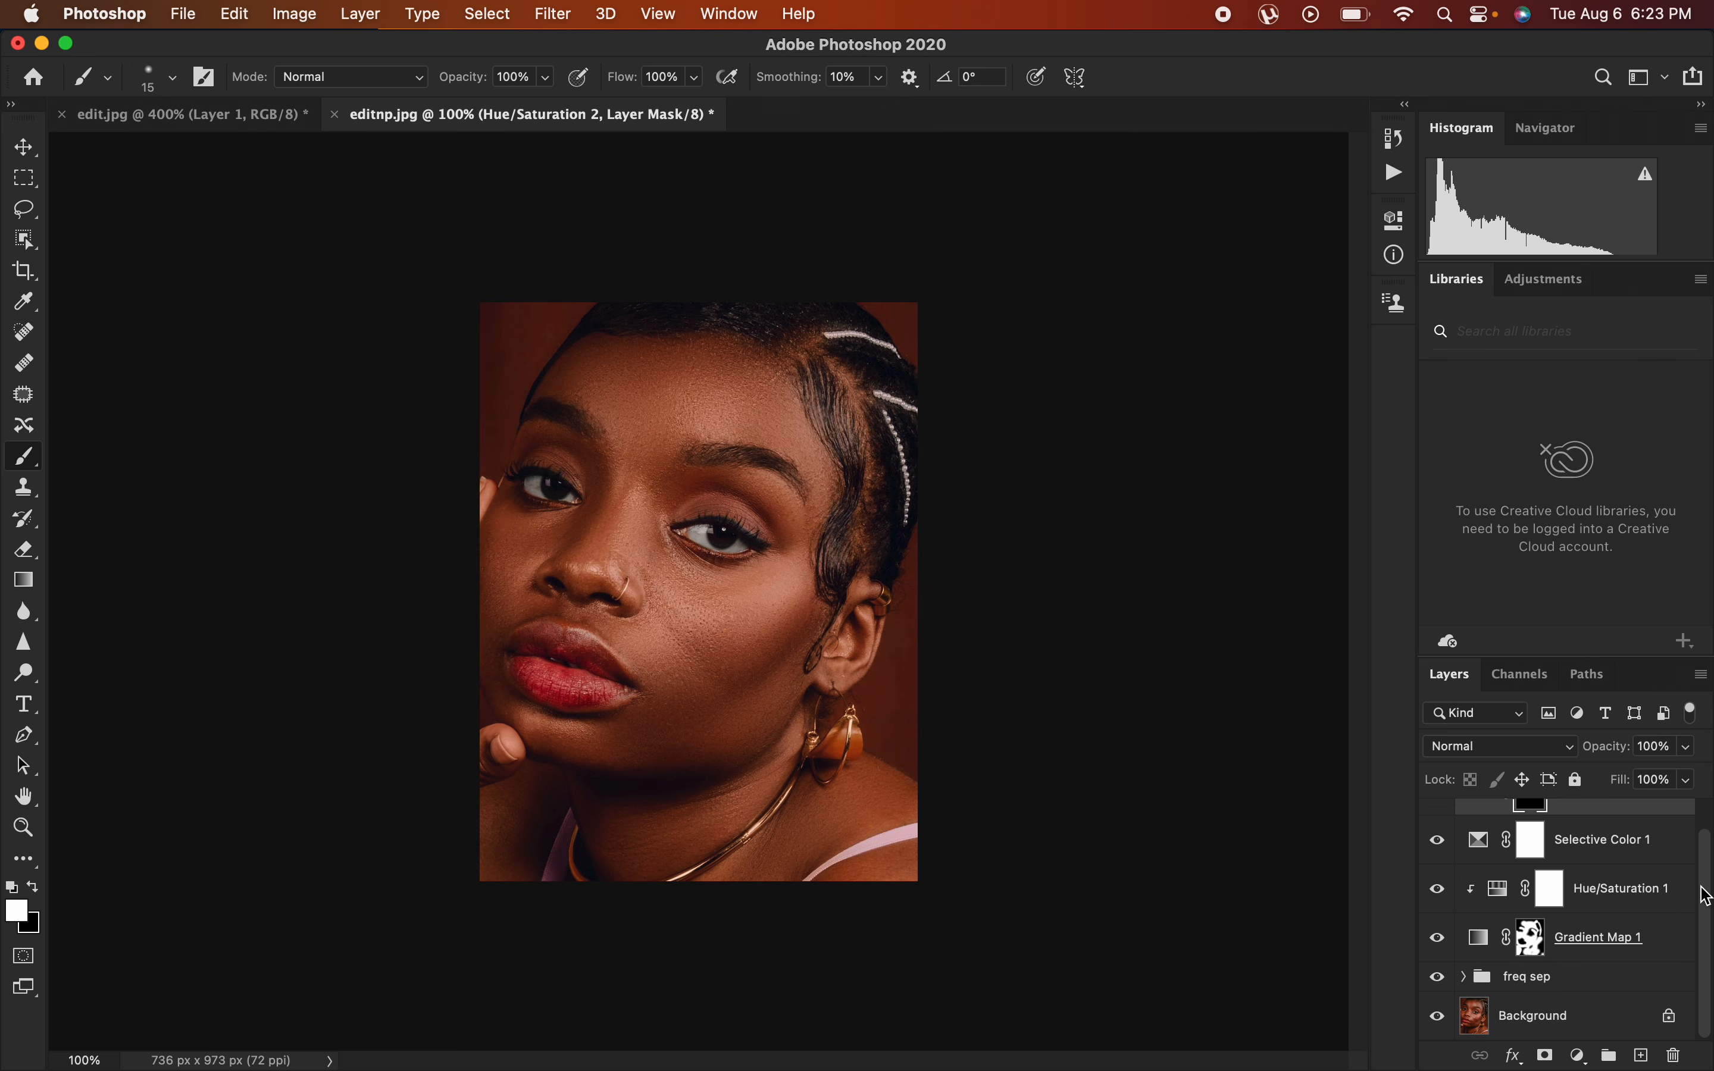
Set the Saturation of the Hue/Saturation layer clipped to the gradient map to -24.
scroll(1703, 854, up, 1)
double_click(1500, 923)
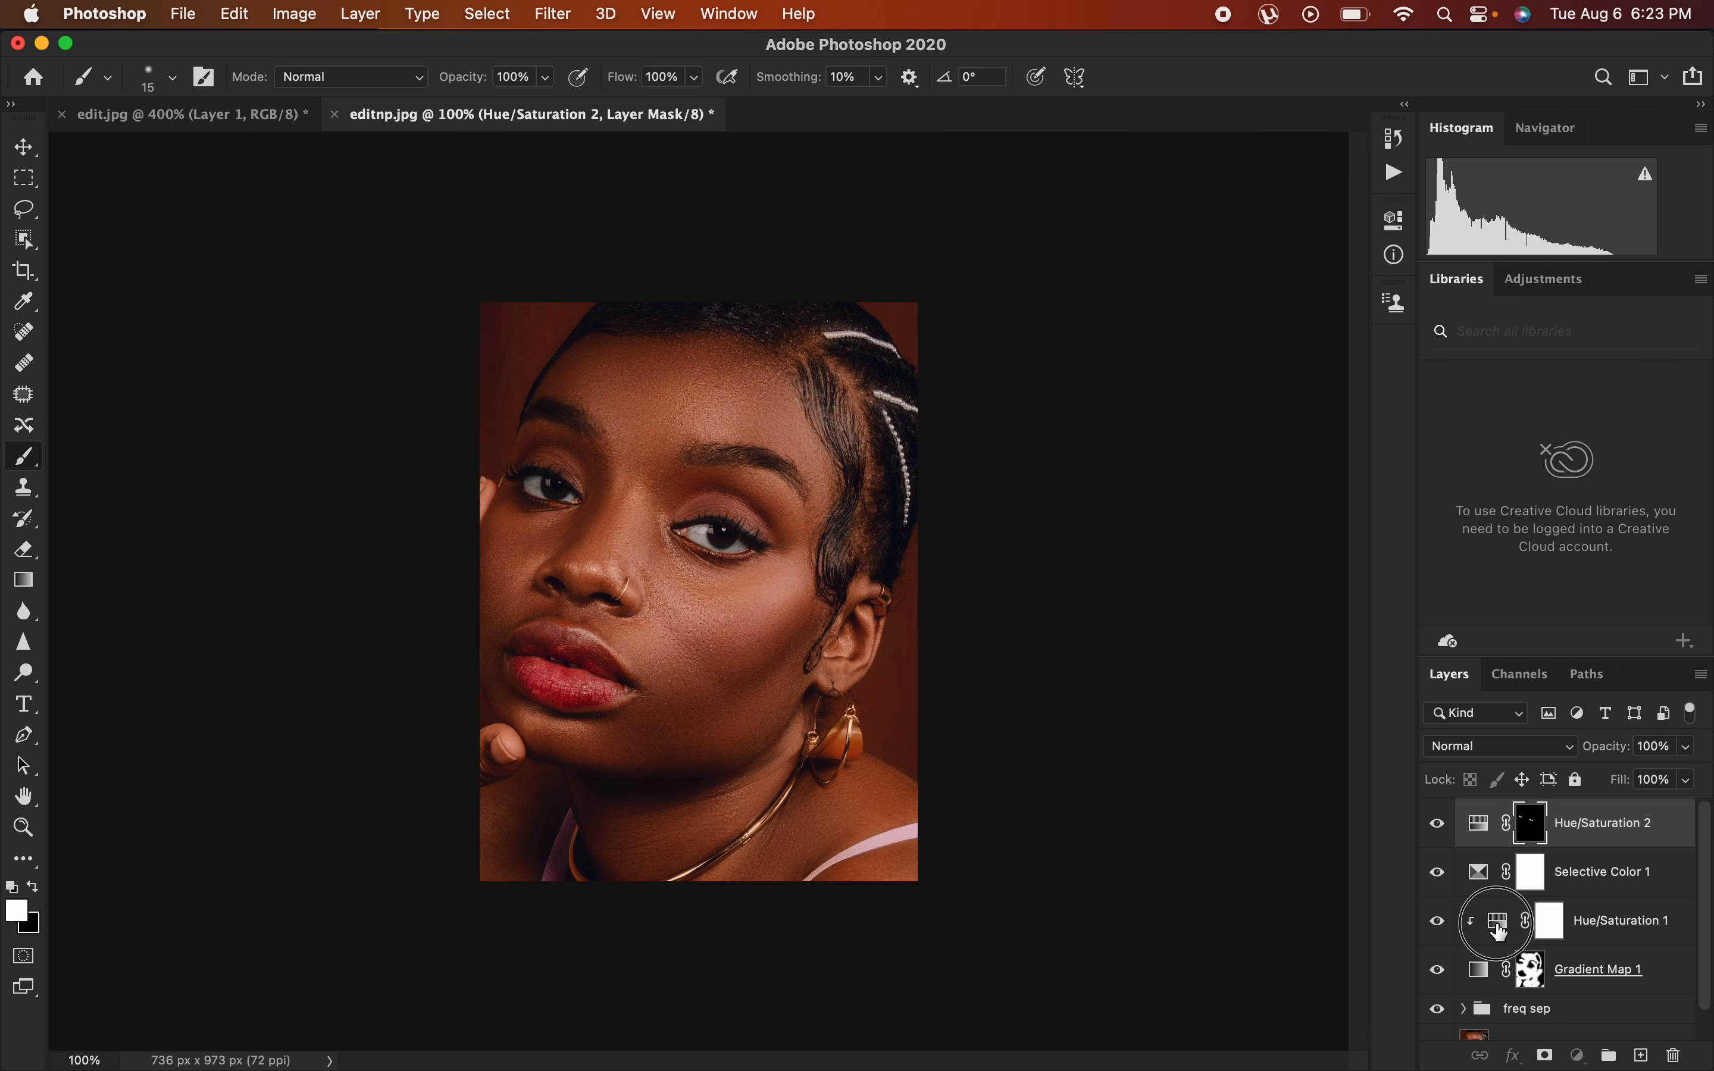
drag(1221, 434, 1209, 431)
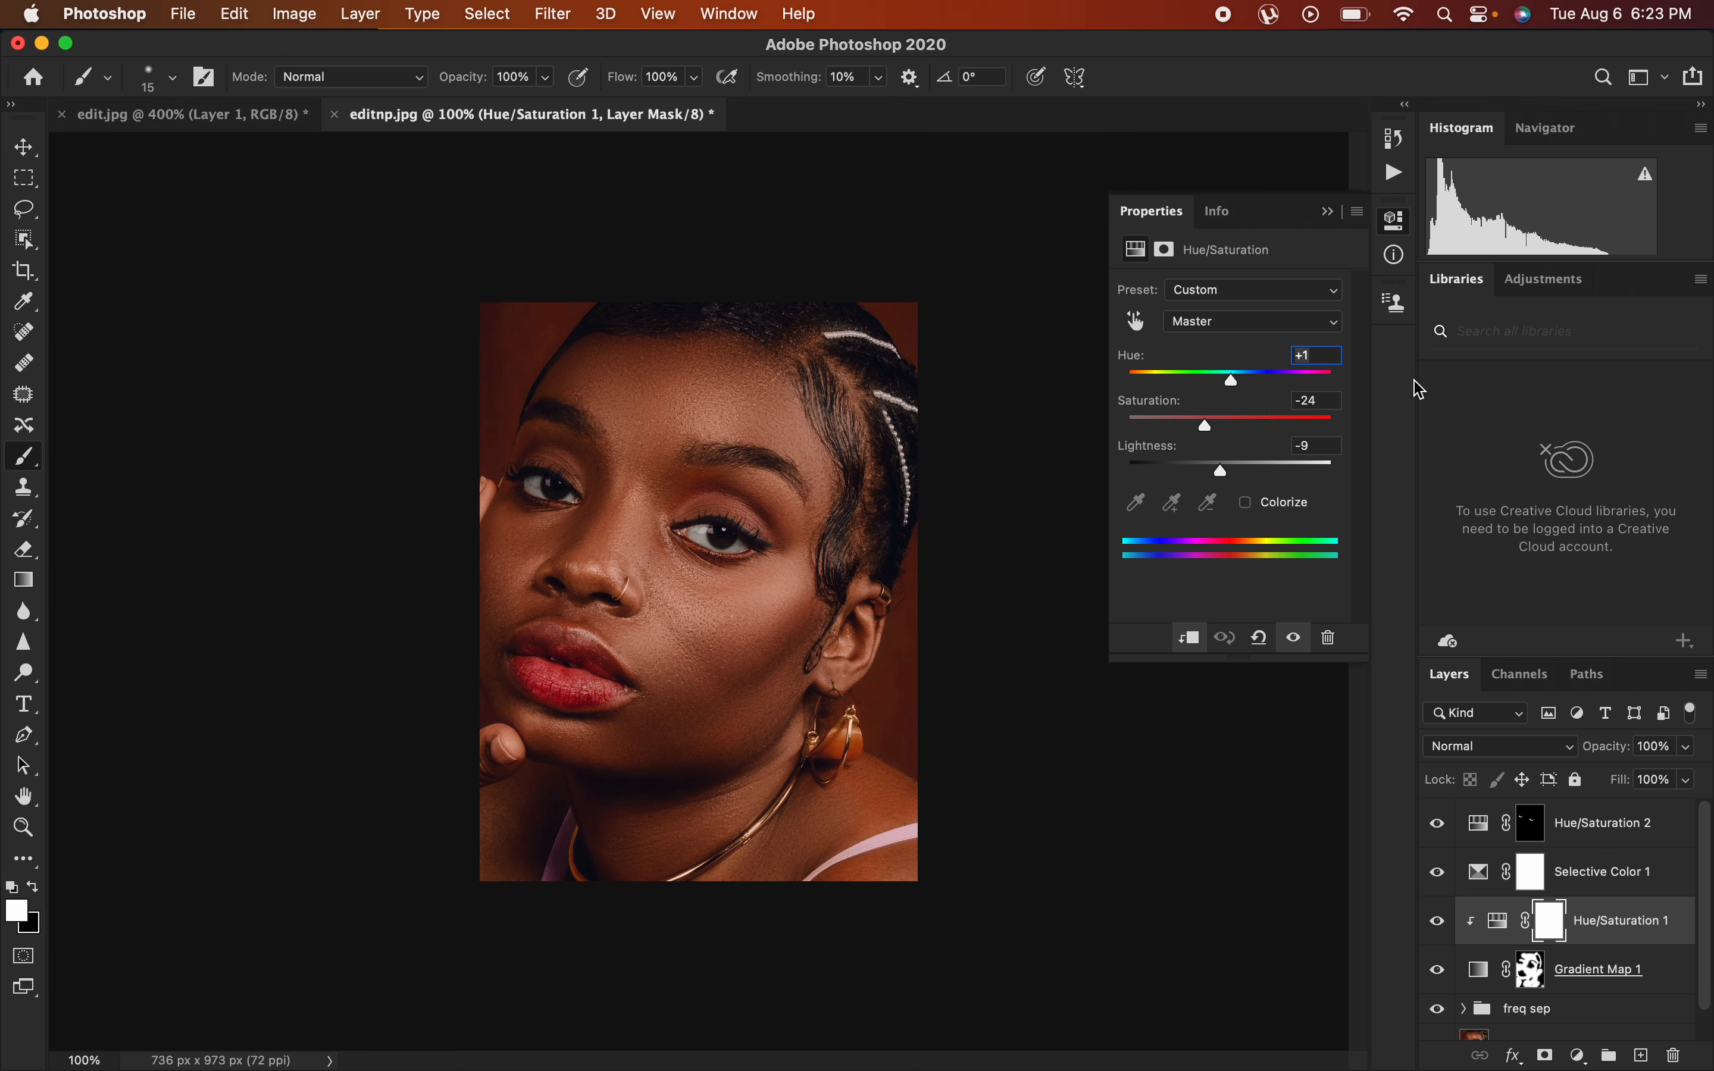
Enlarge the brush to 80 px and paint white on the Gradient Map layer's mask to extend its effect over more skin.
click(1533, 974)
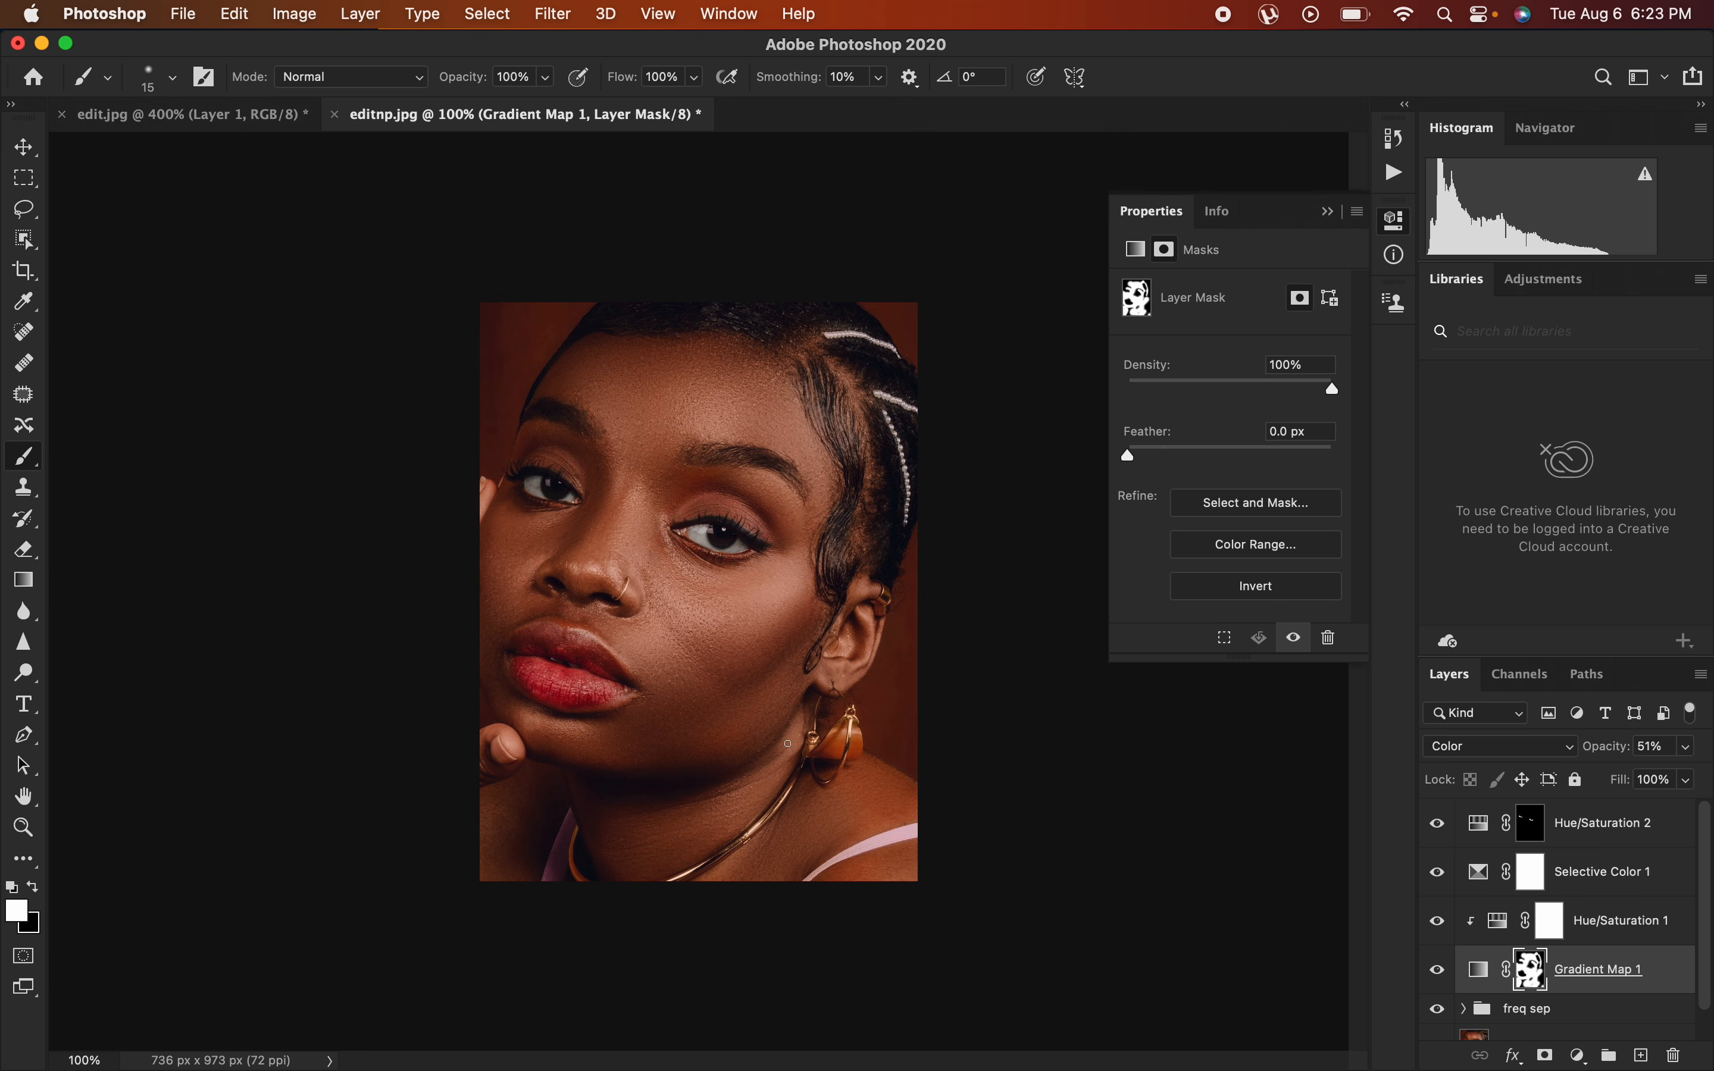
key(bracketright)
key(bracketright)
key(bracketright)
key(bracketright)
key(bracketright)
click(1328, 211)
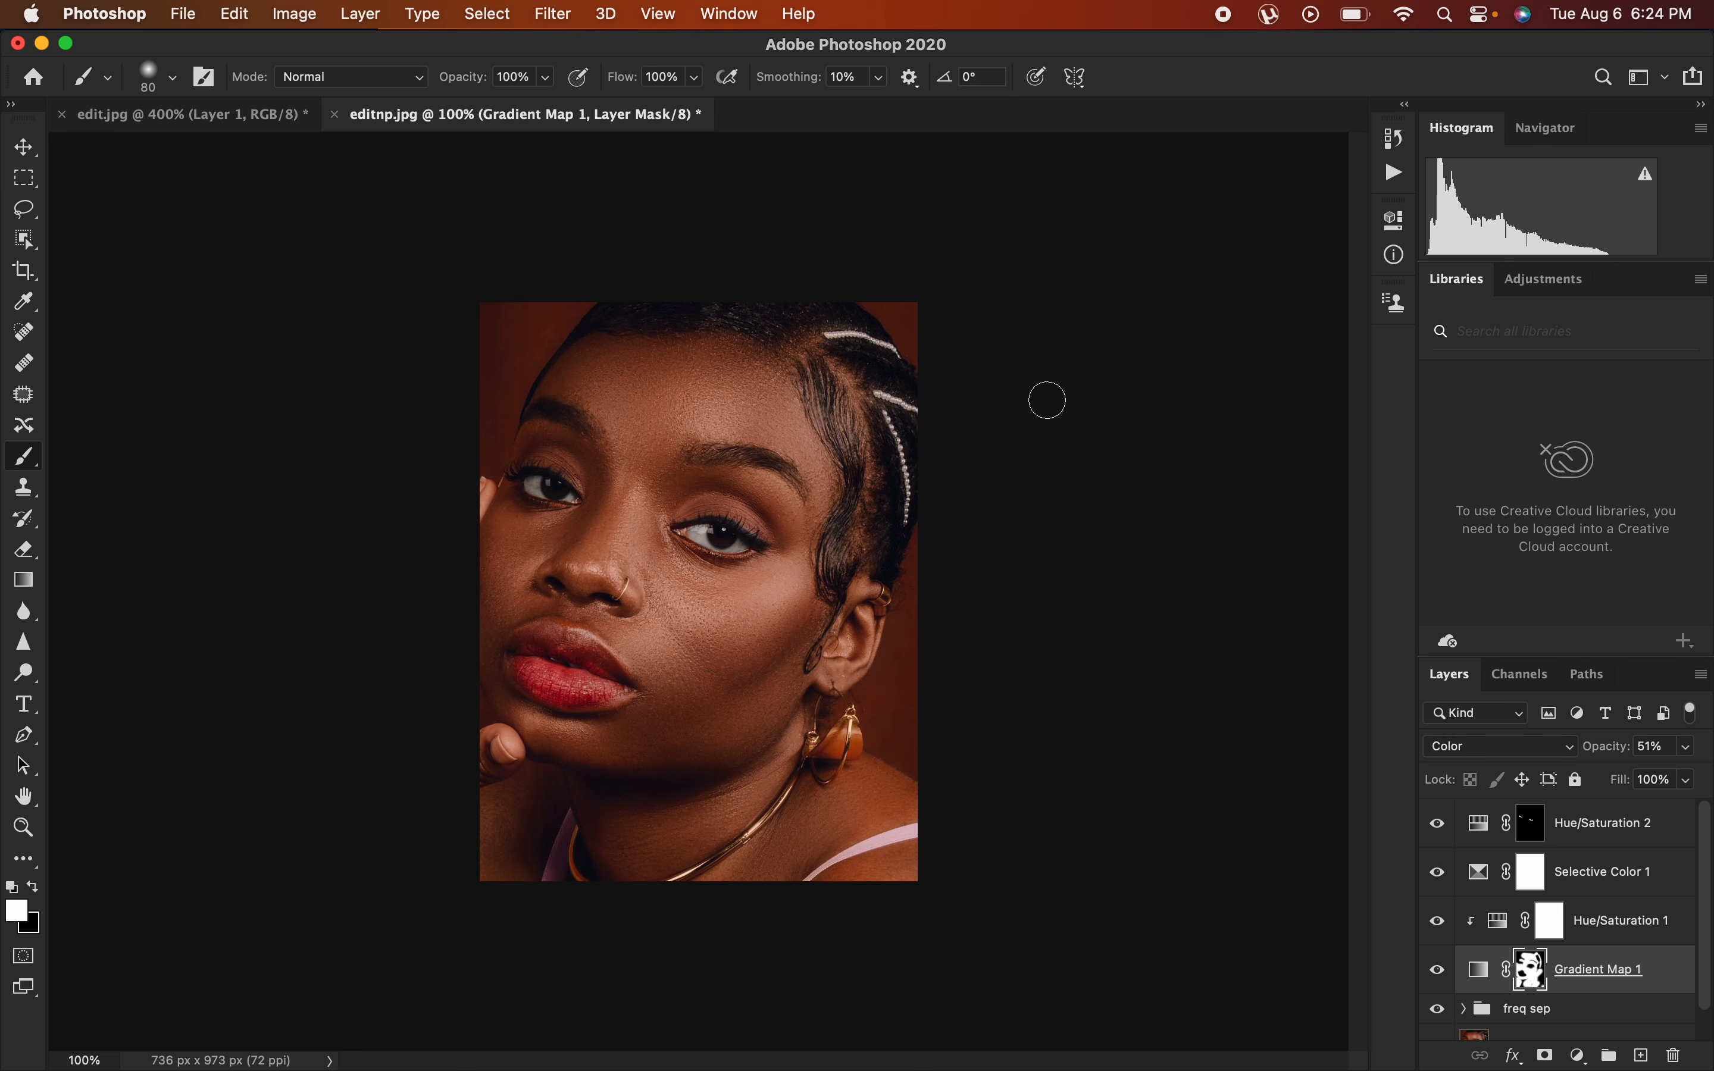
Set up the portrait's Export As options with Bicubic Sharper resampling and an embedded color profile, start the export and cancel the save.
click(202, 14)
mouse_move(234, 331)
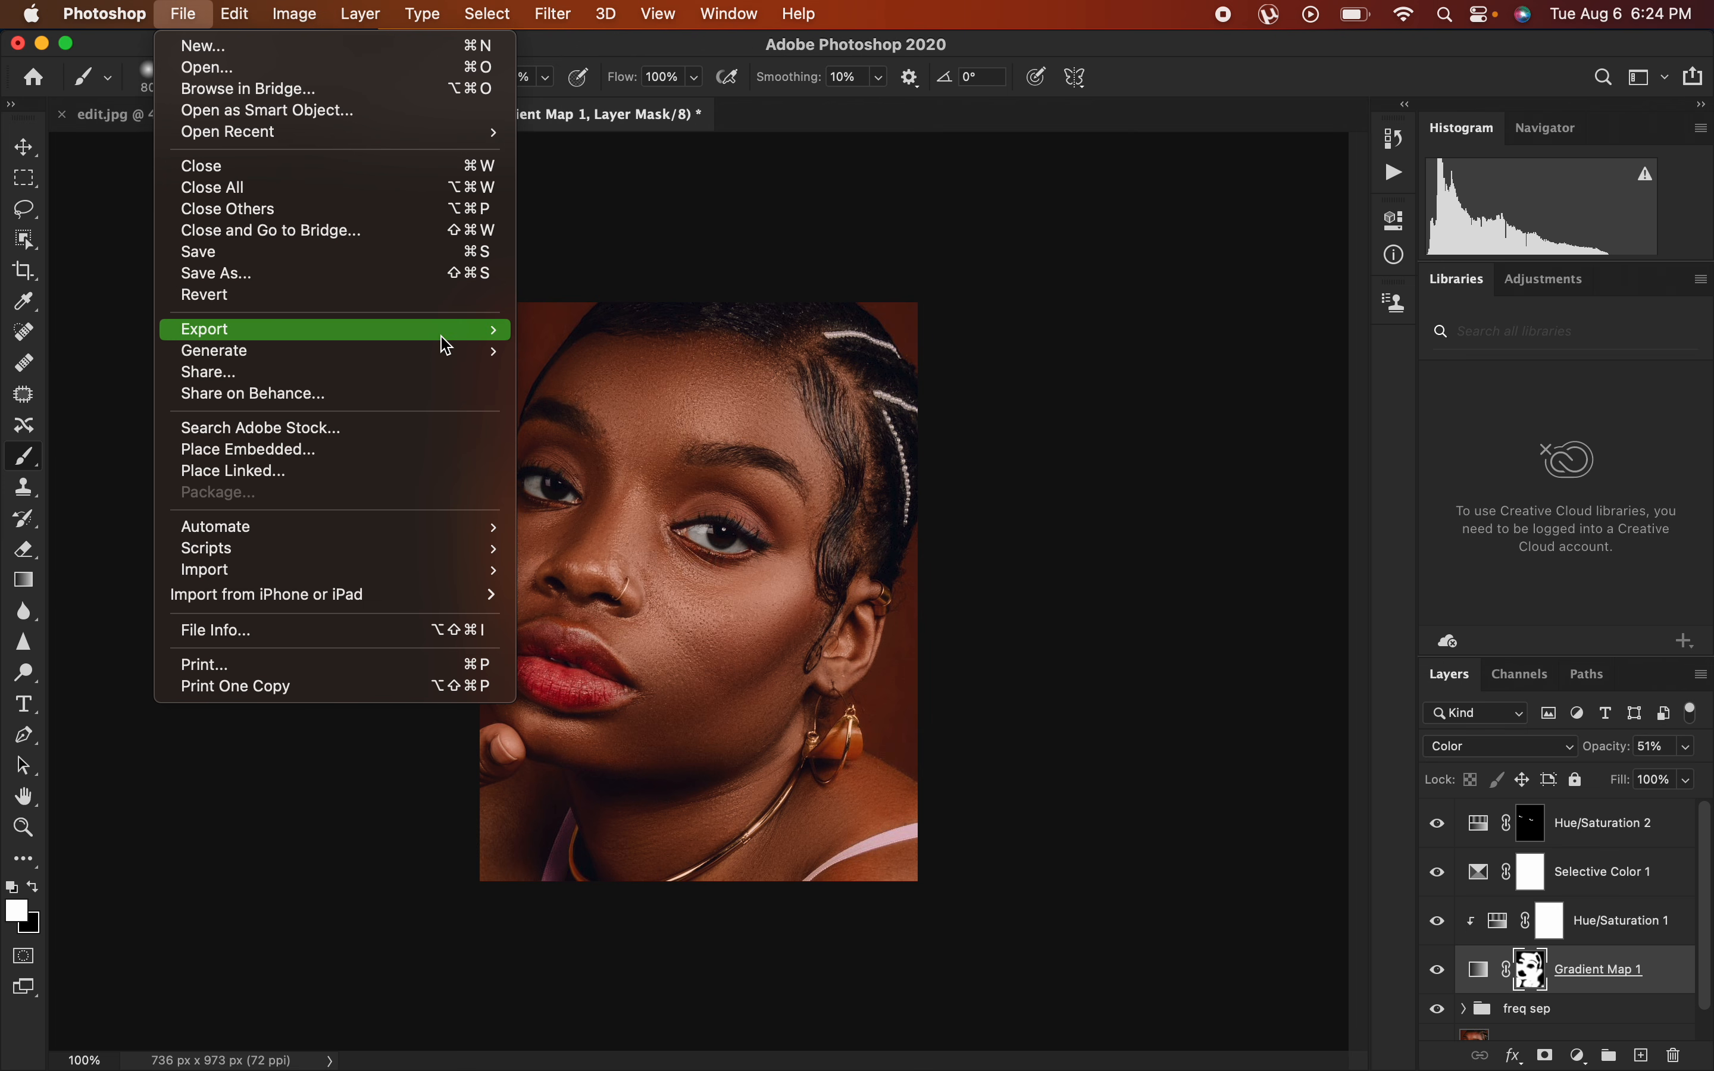
click(663, 353)
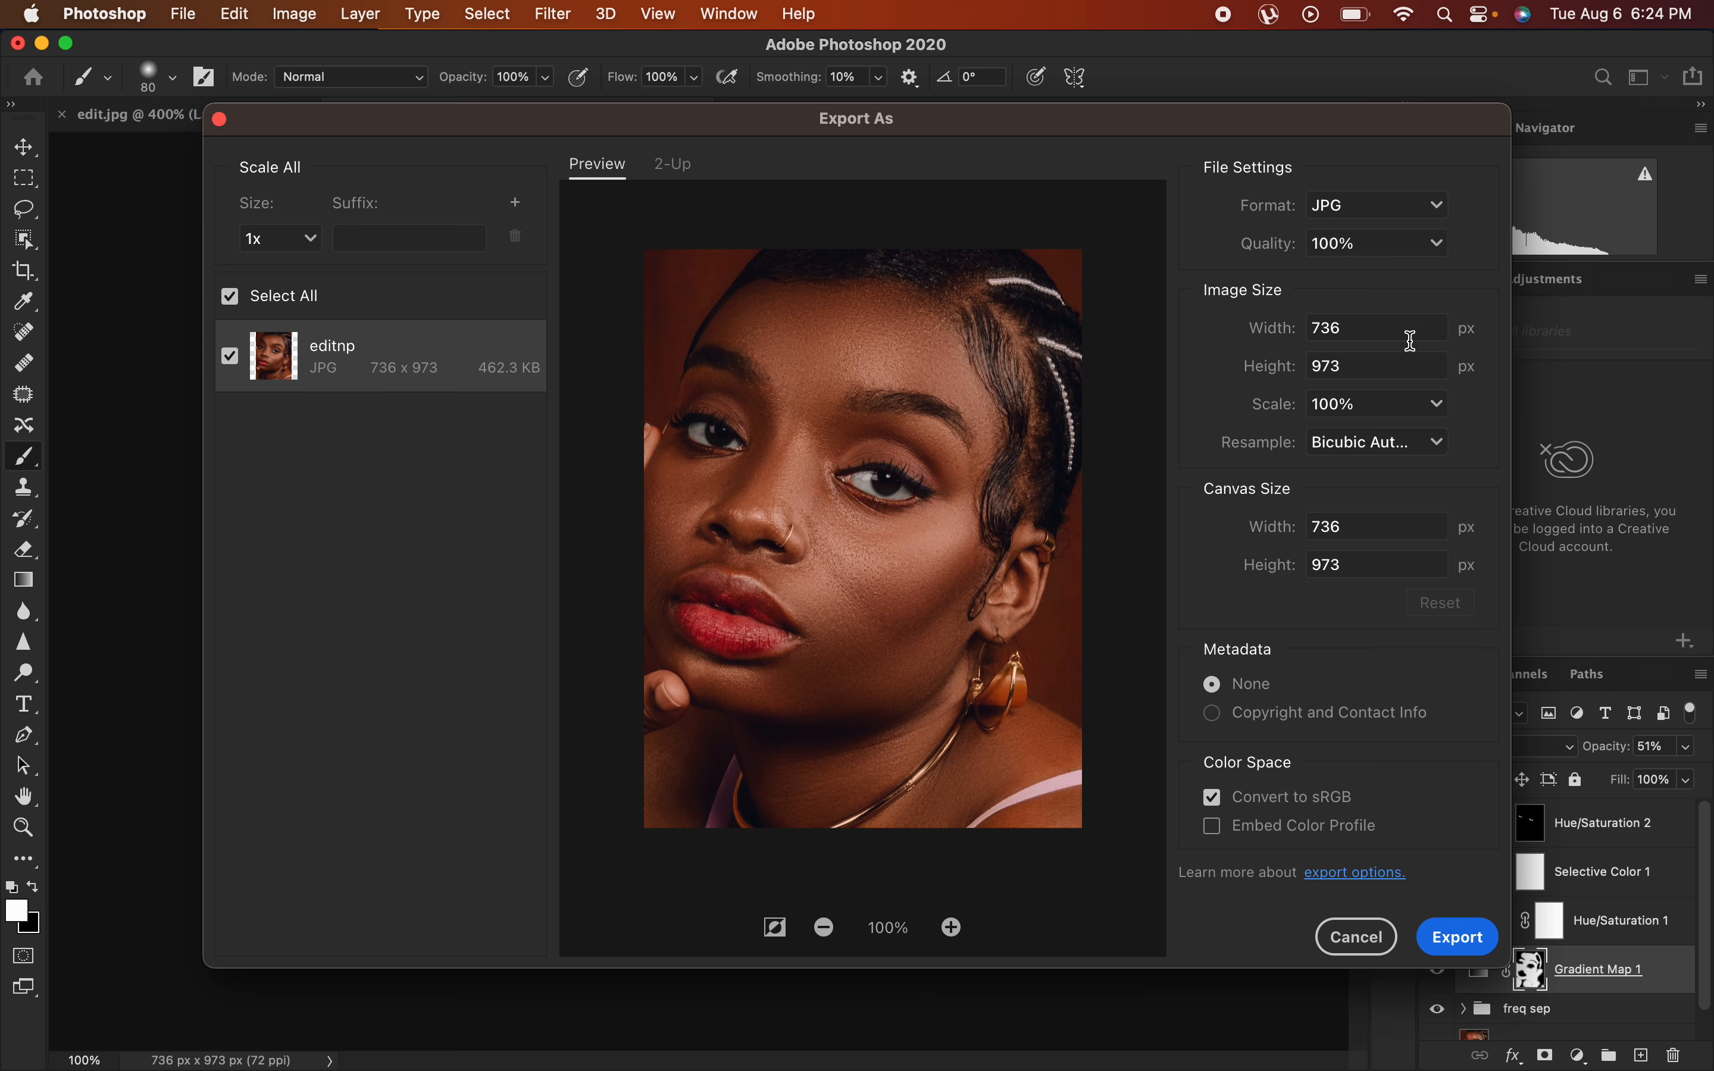
click(1418, 455)
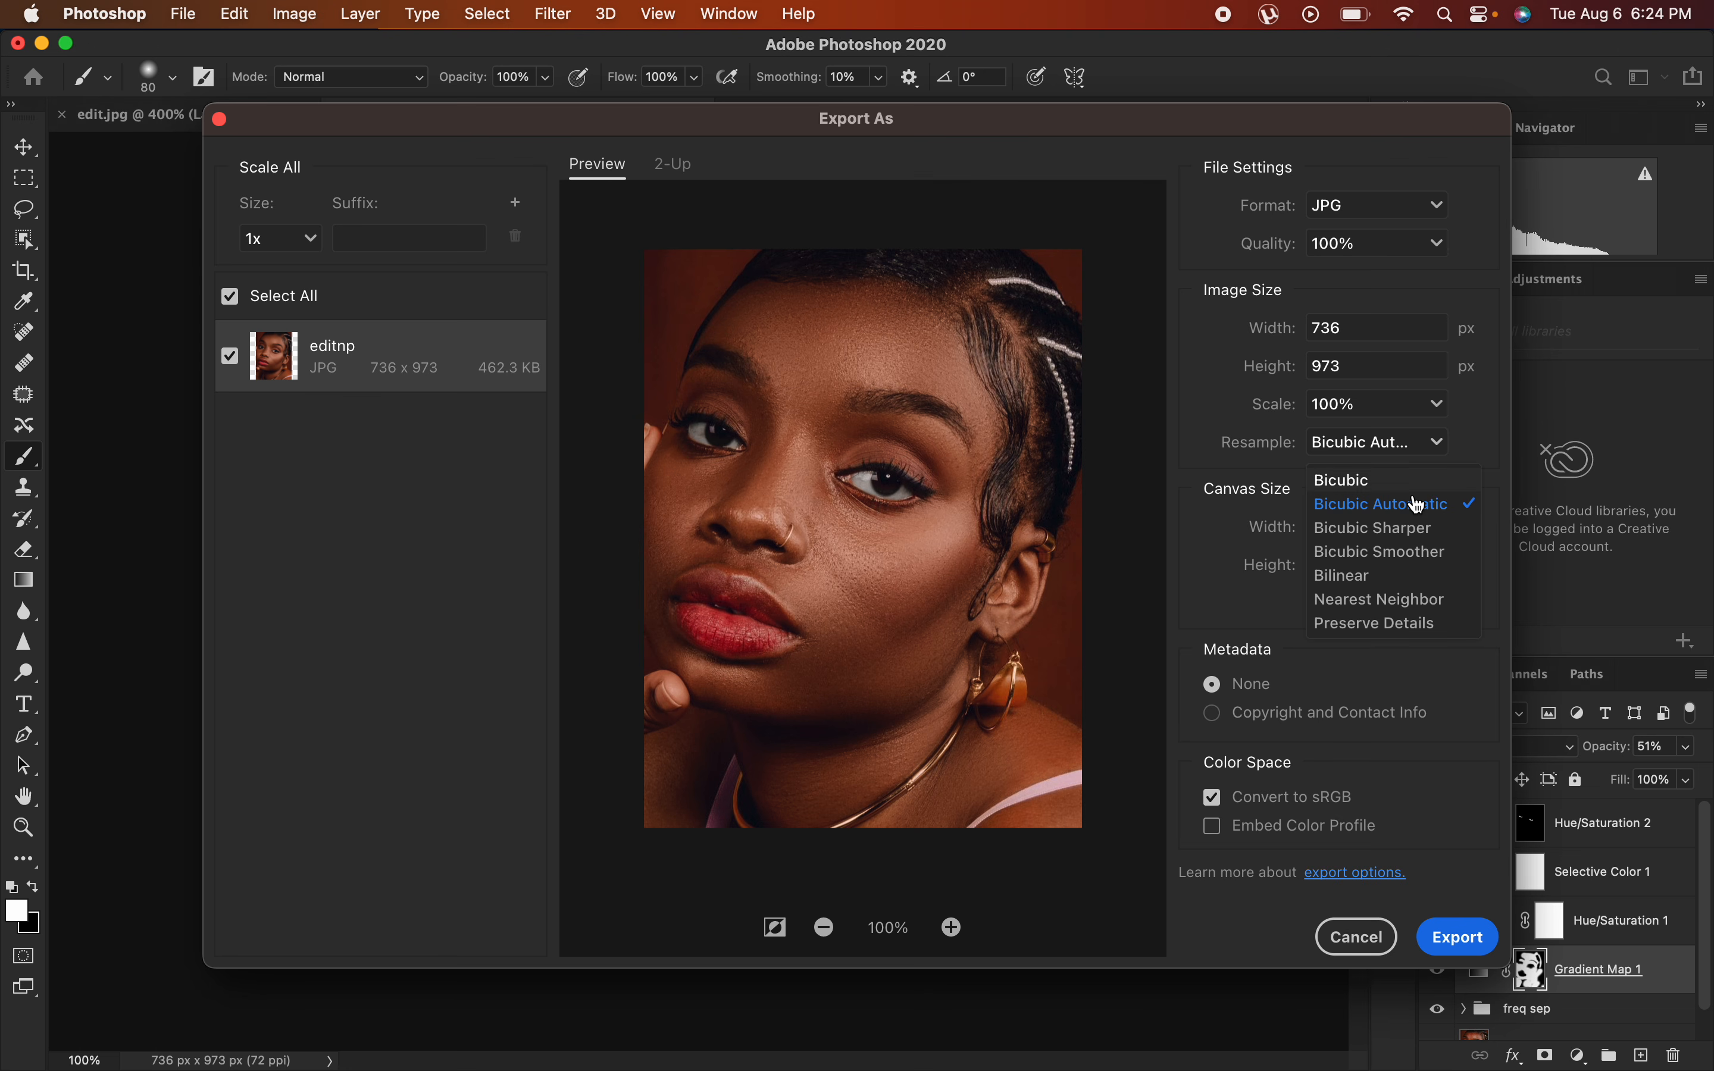
click(1411, 532)
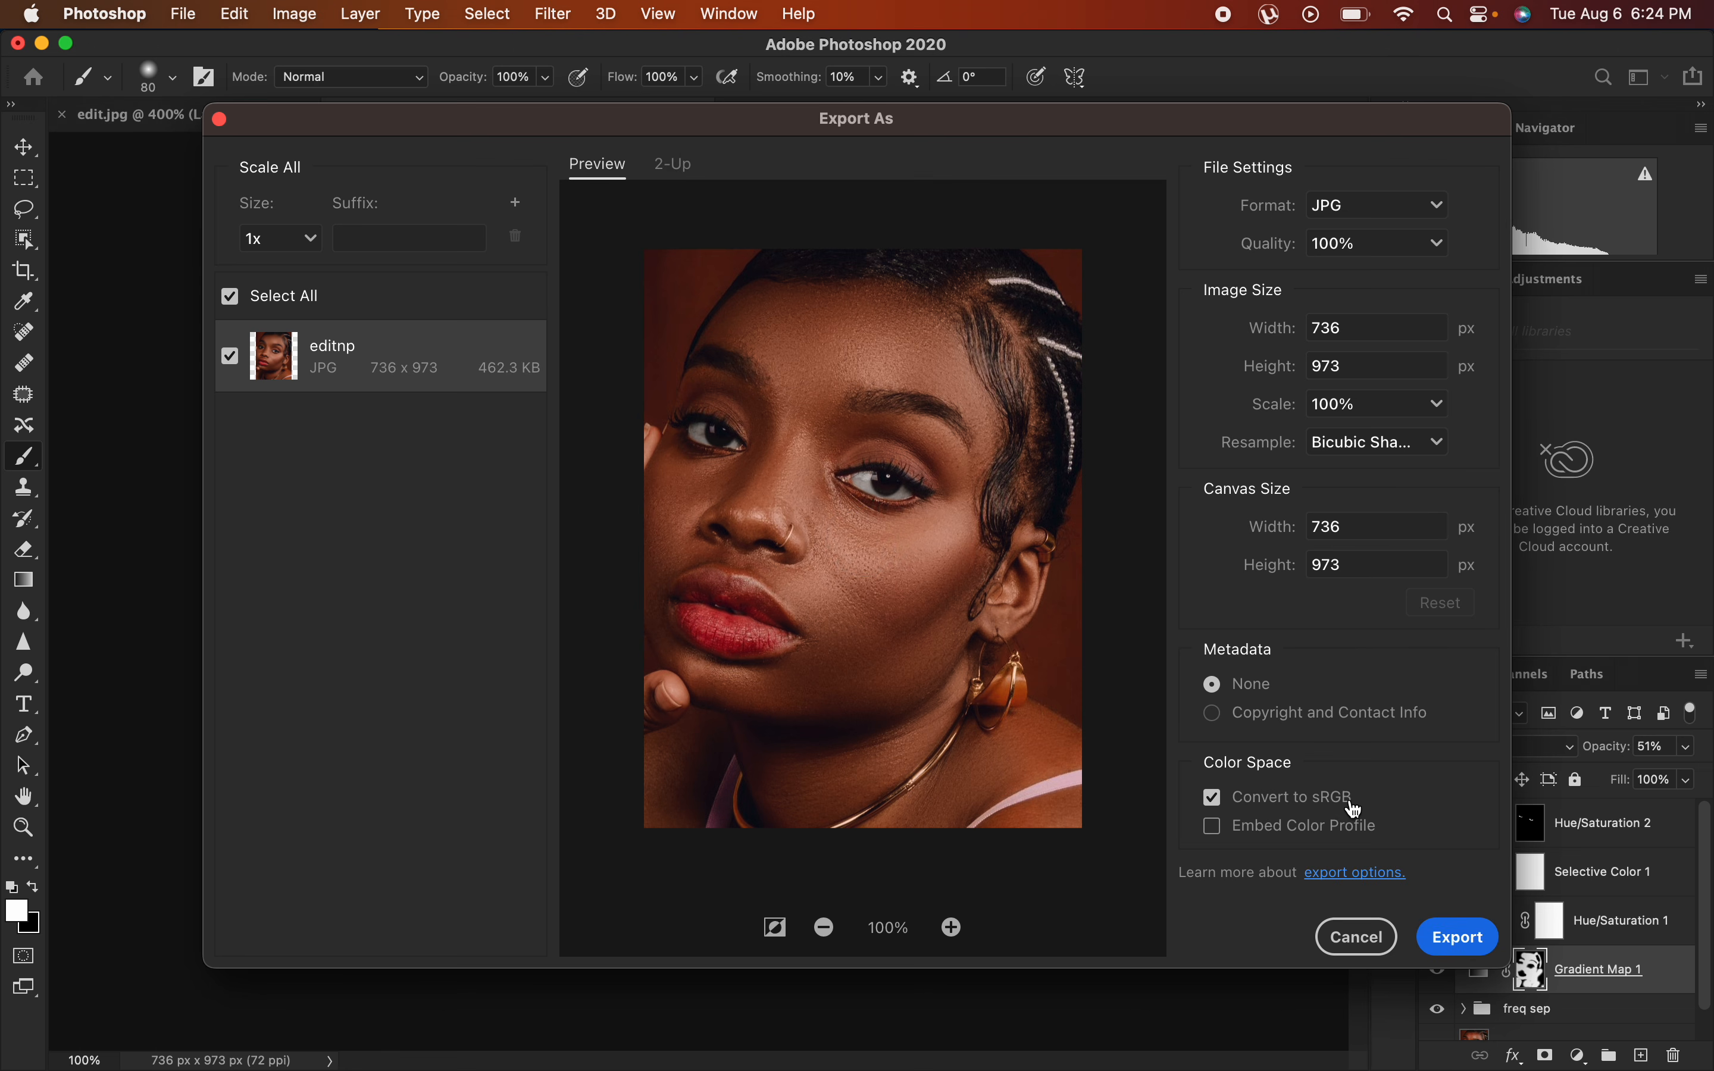
click(1215, 834)
click(1449, 934)
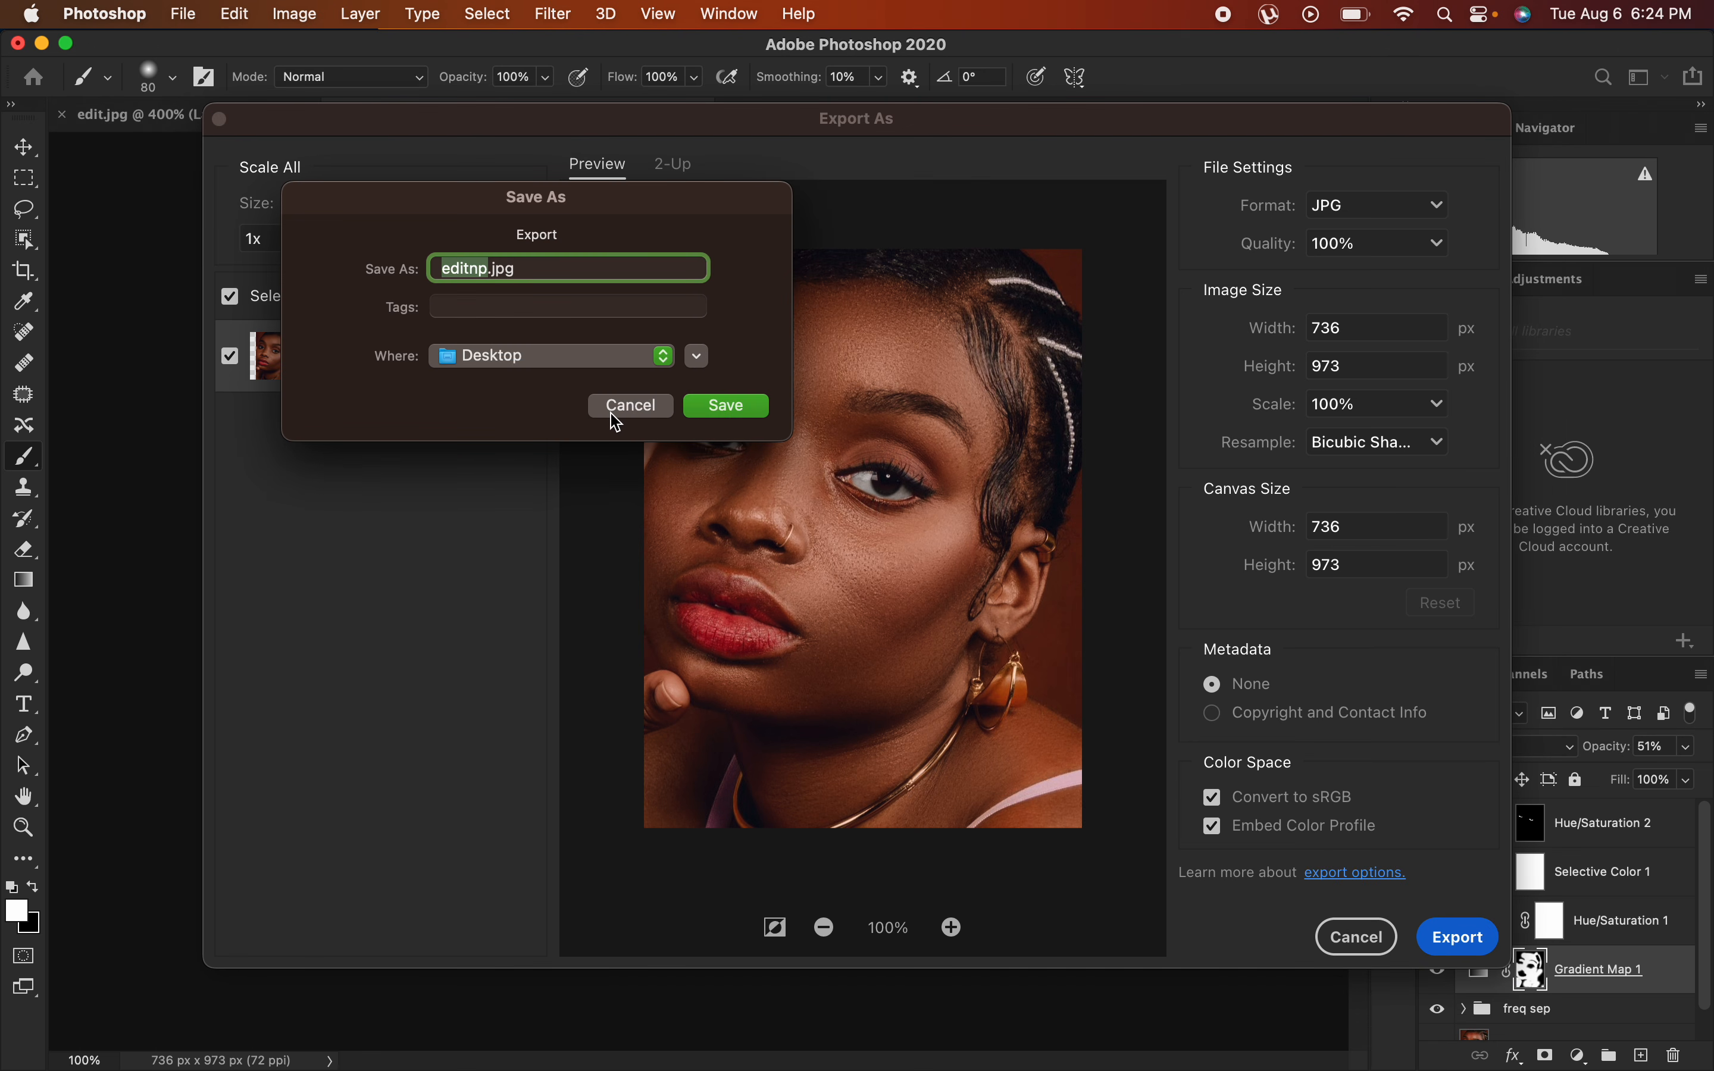
click(639, 409)
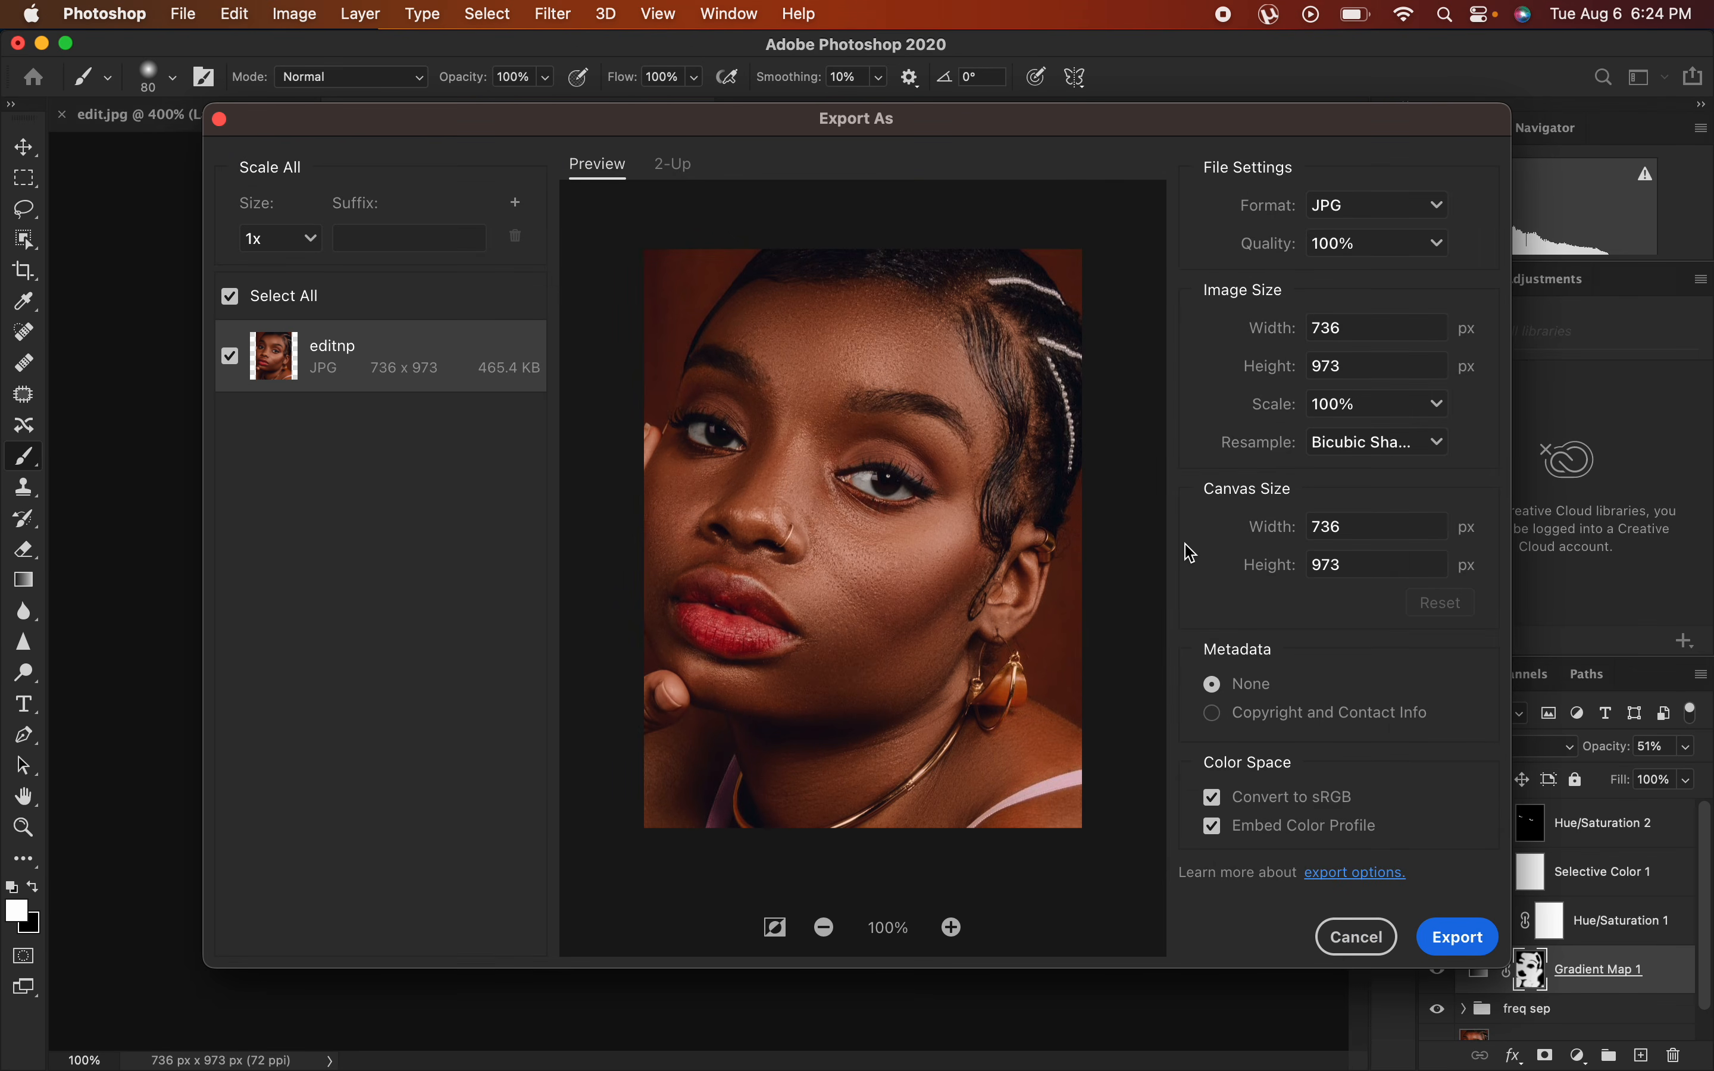